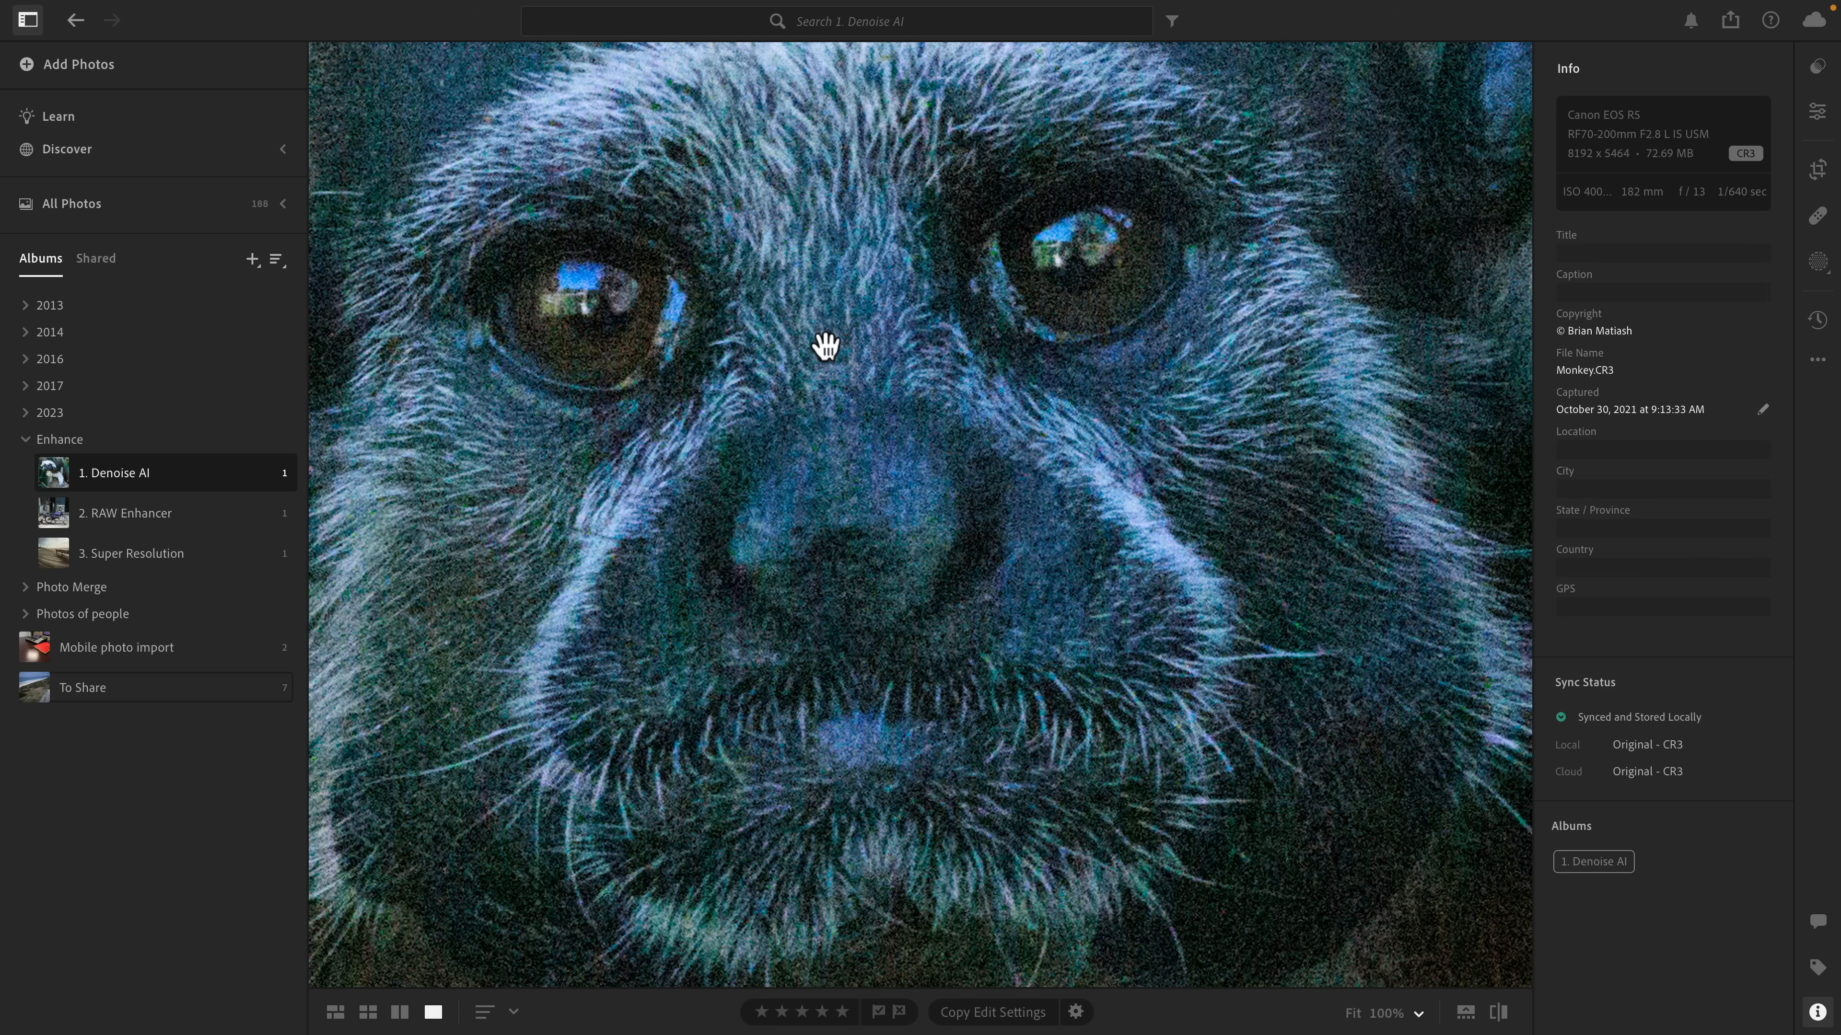
# Open the Enhance command from the photo's context menu.
pyautogui.rightClick(826, 352)
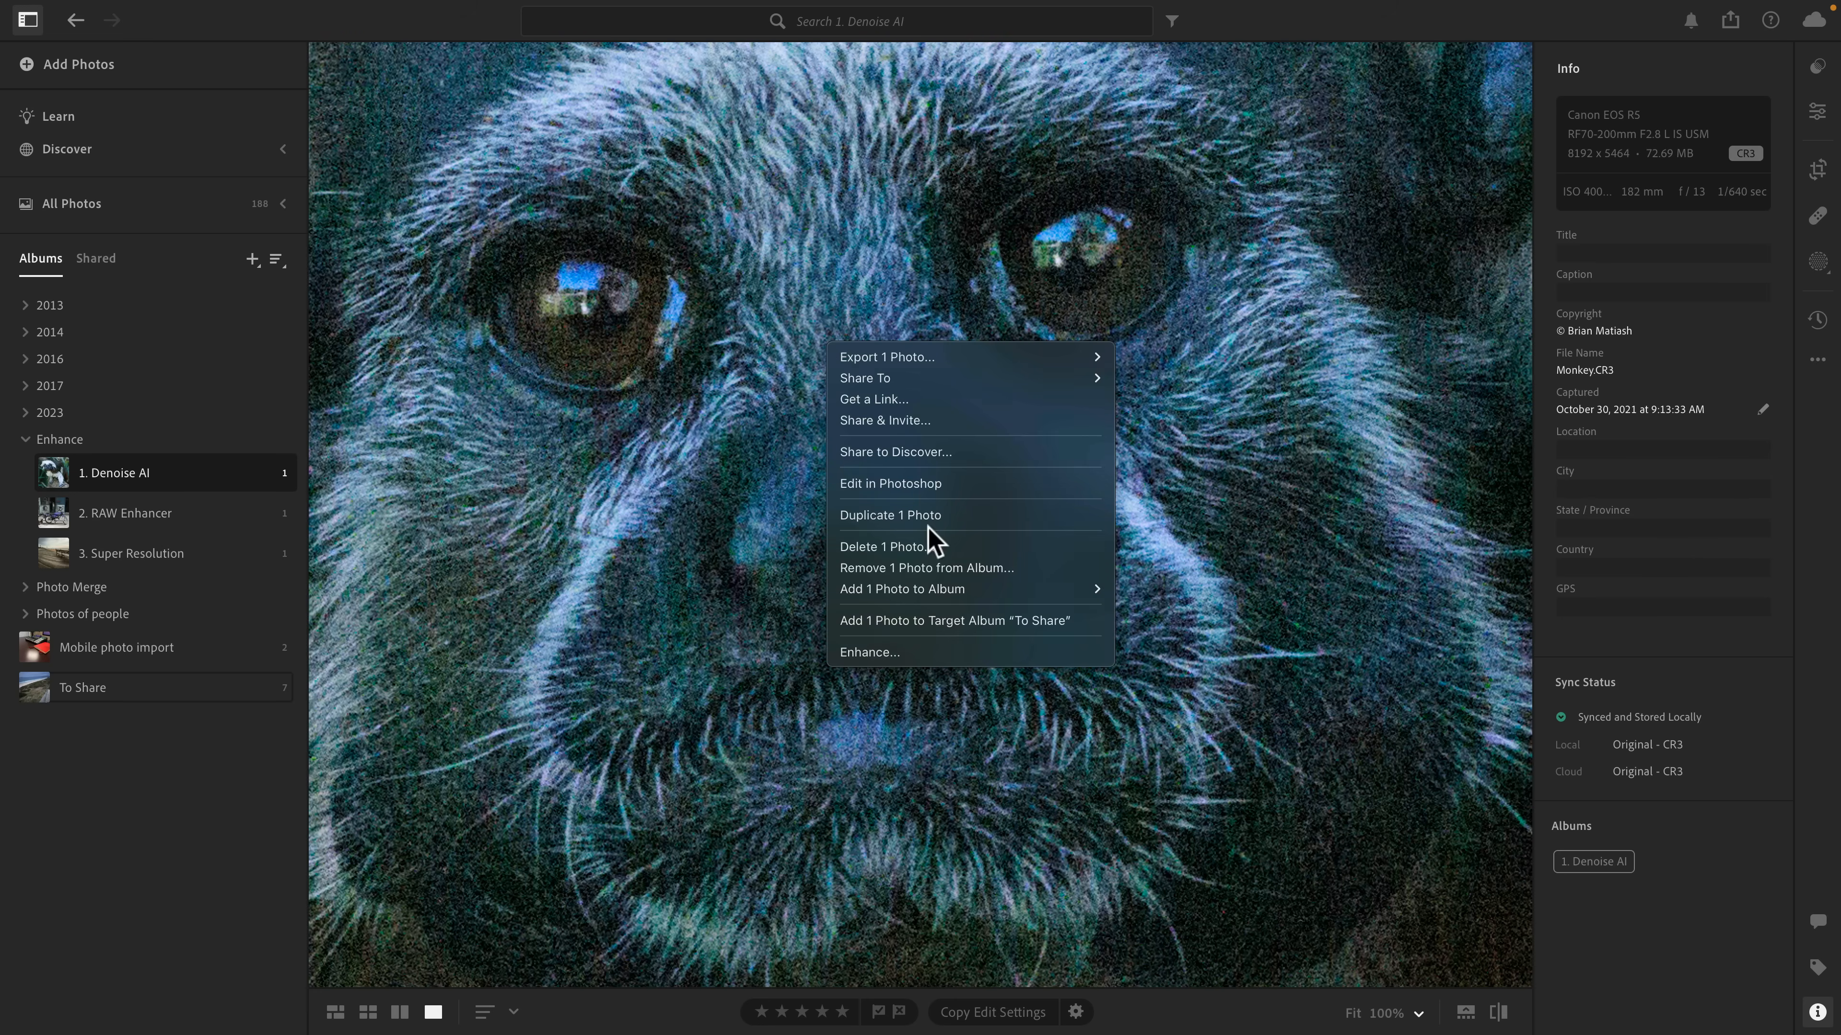
pyautogui.click(964, 652)
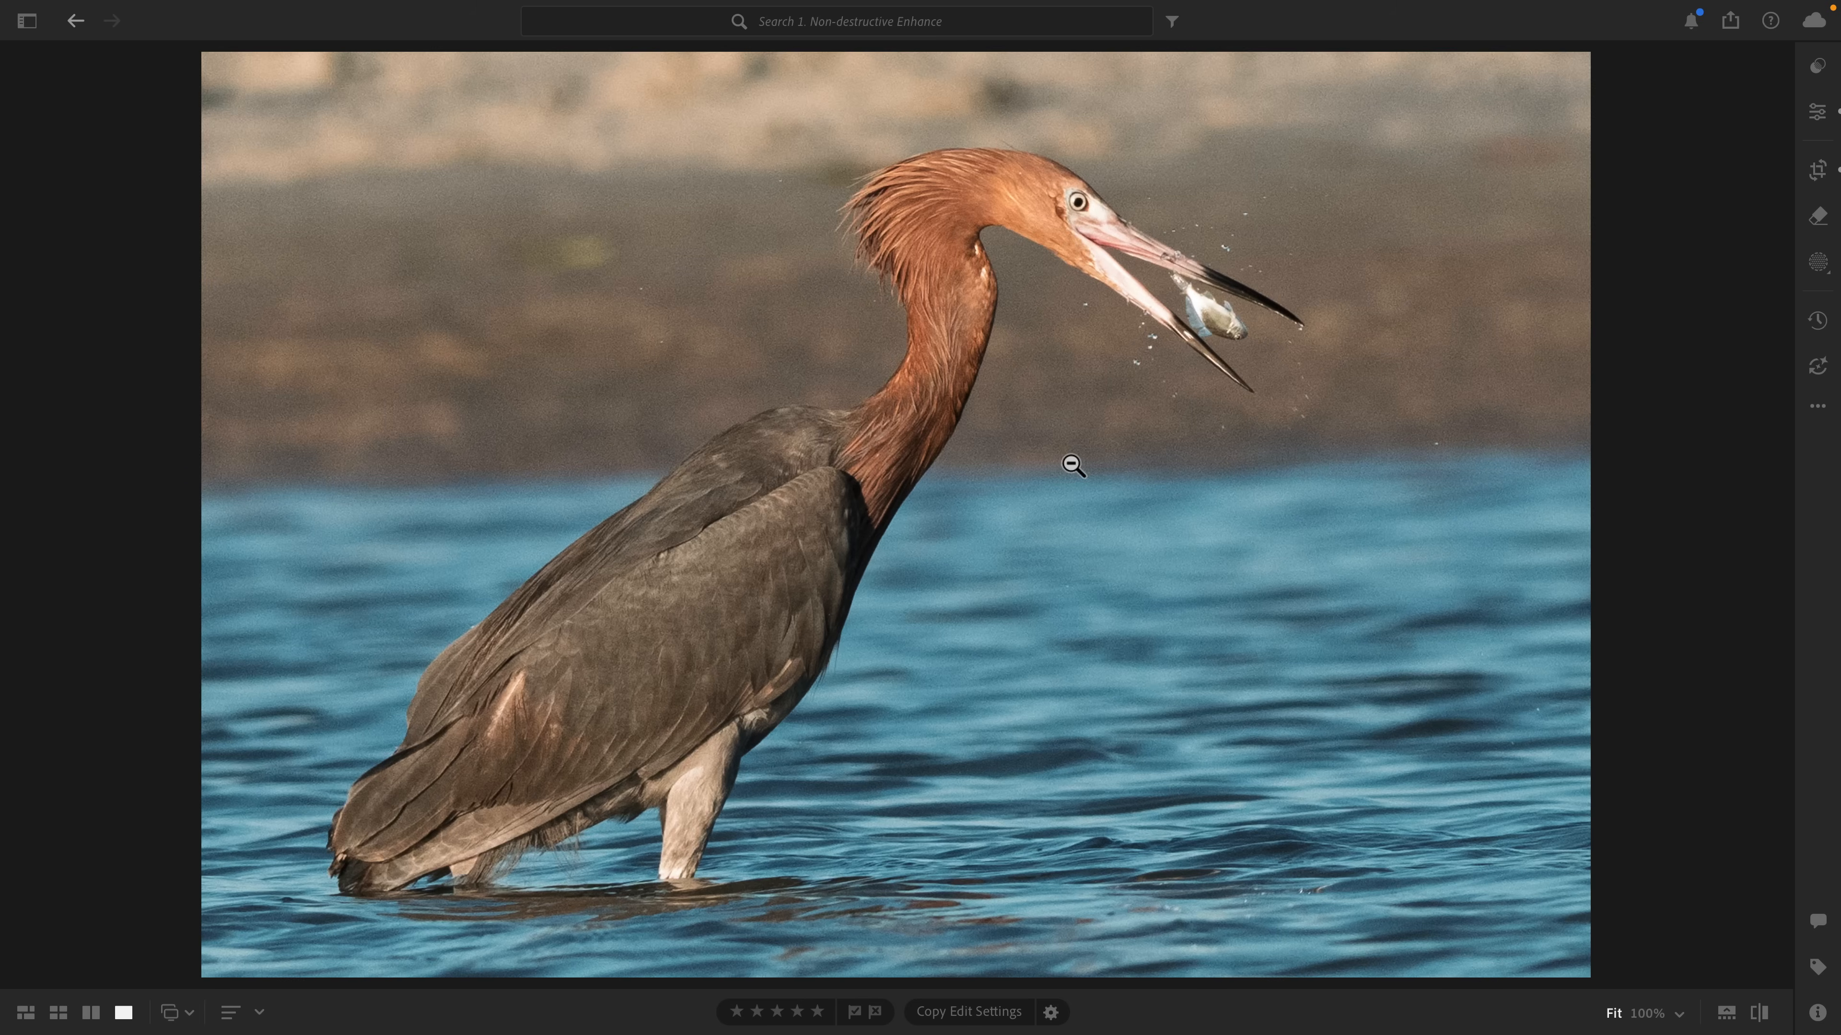
# Compare the original raw heron photo with its Enhanced-NR DNG copy in grid and single-photo views.
pyautogui.press('g')
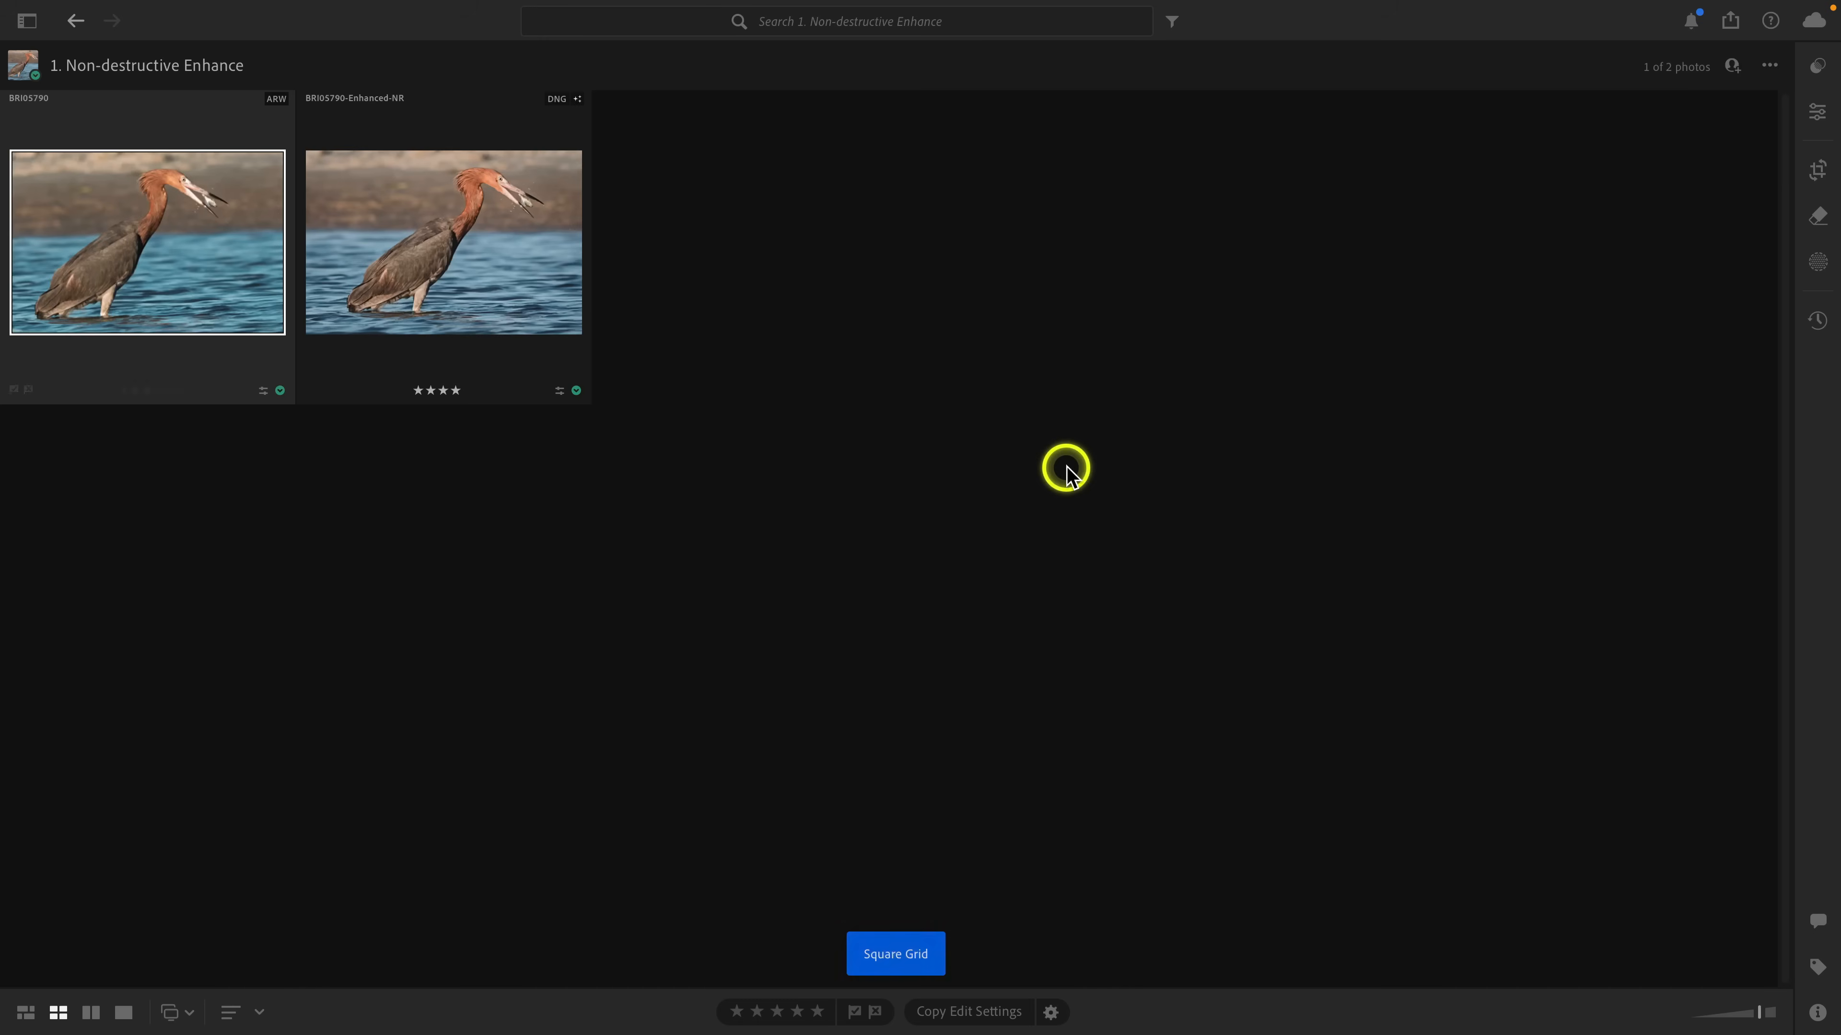
pyautogui.click(431, 222)
pyautogui.doubleClick(410, 238)
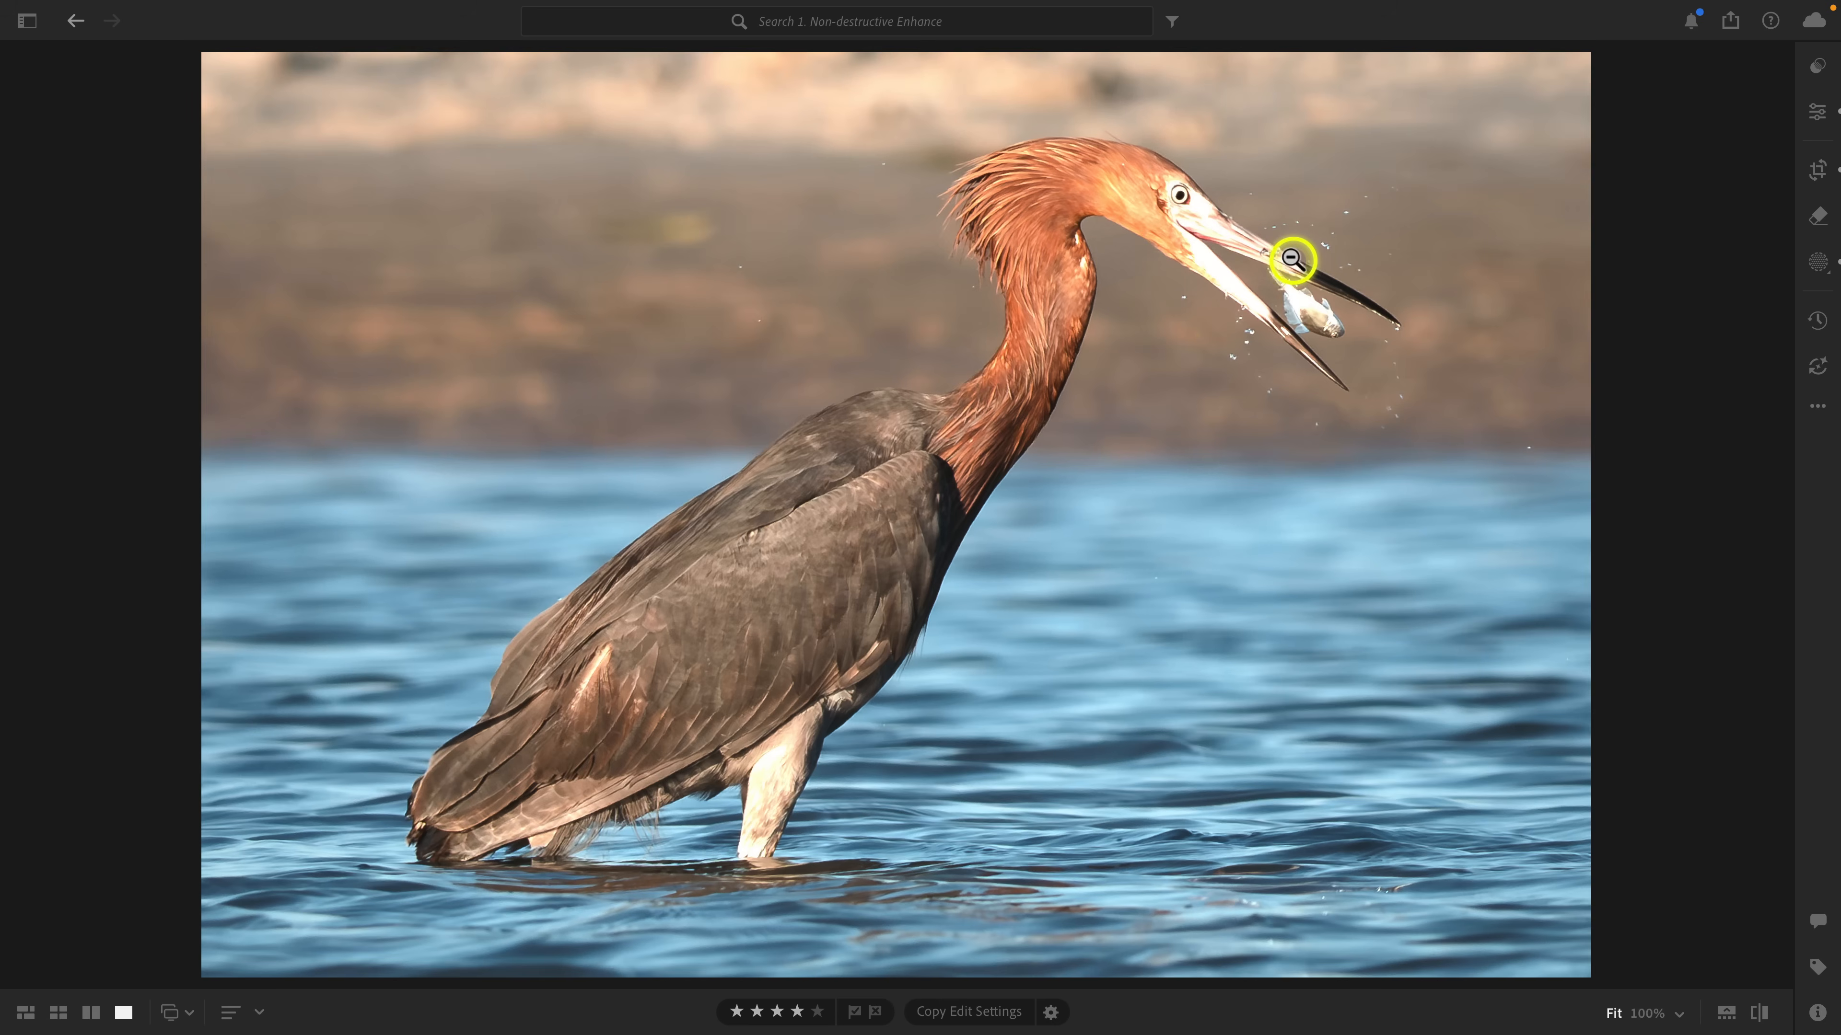
pyautogui.press('Right')
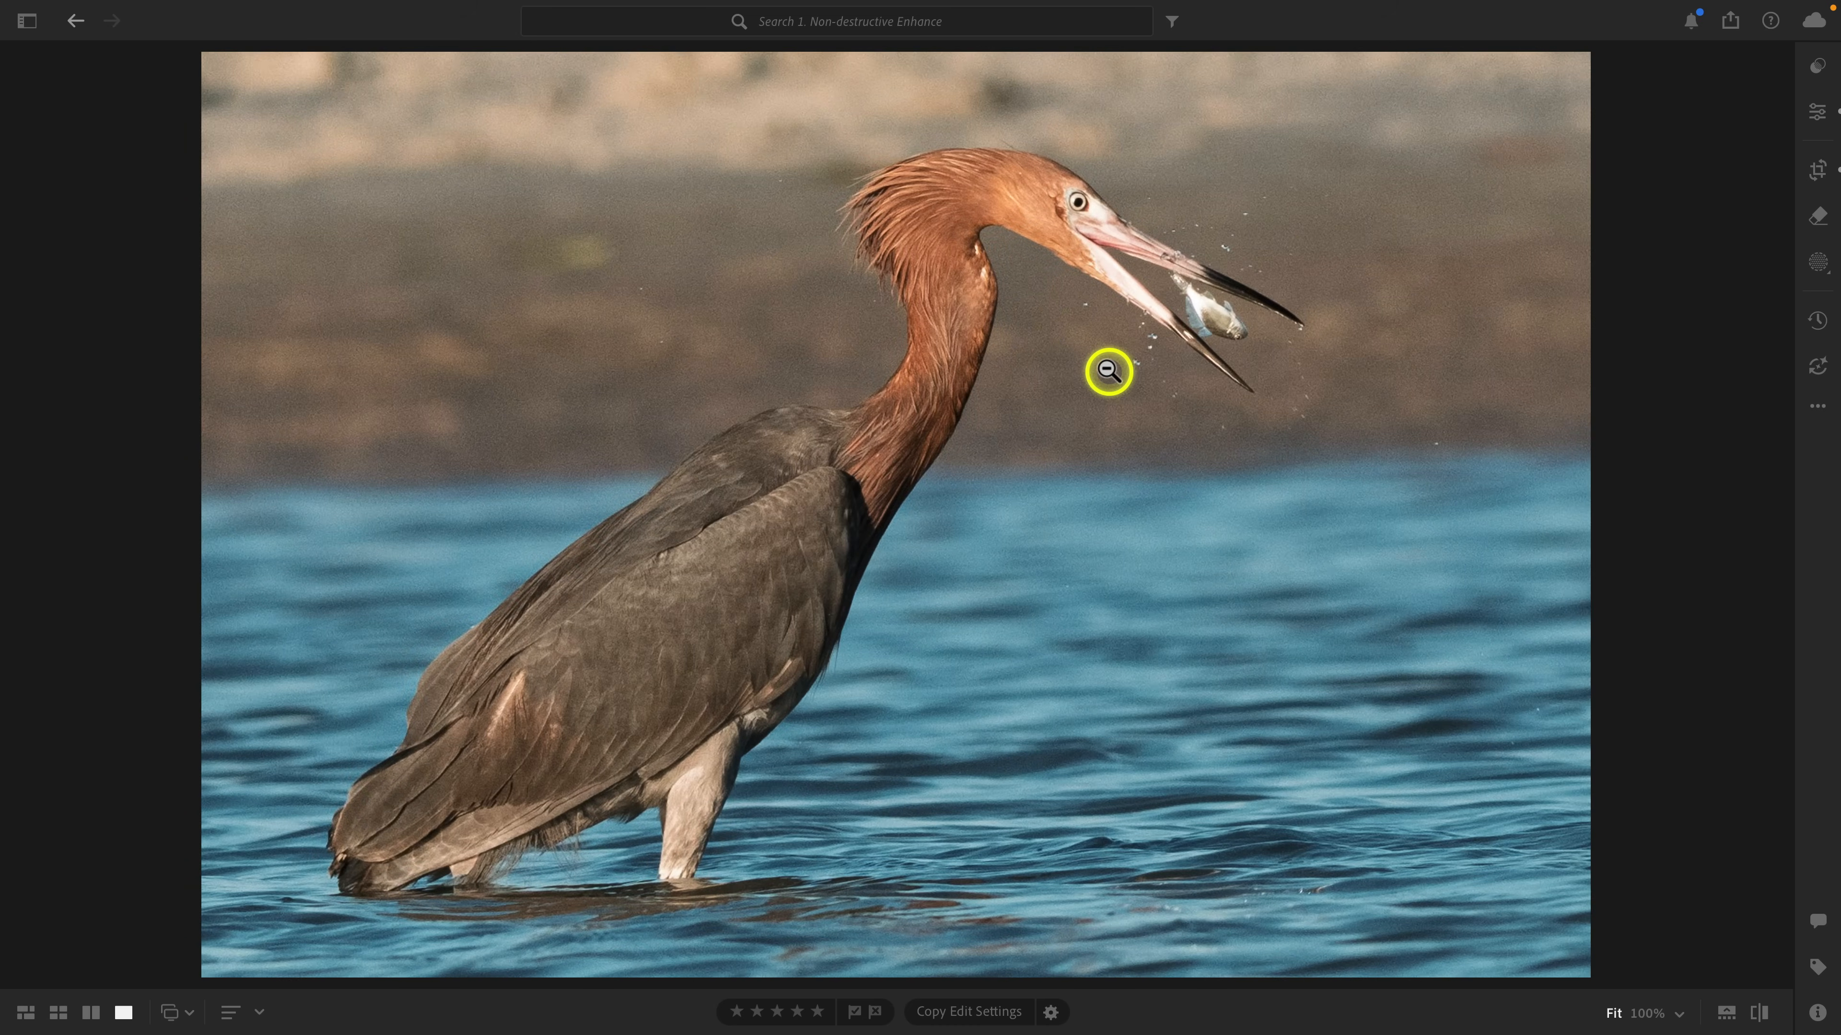
pyautogui.press('g')
pyautogui.click(477, 234)
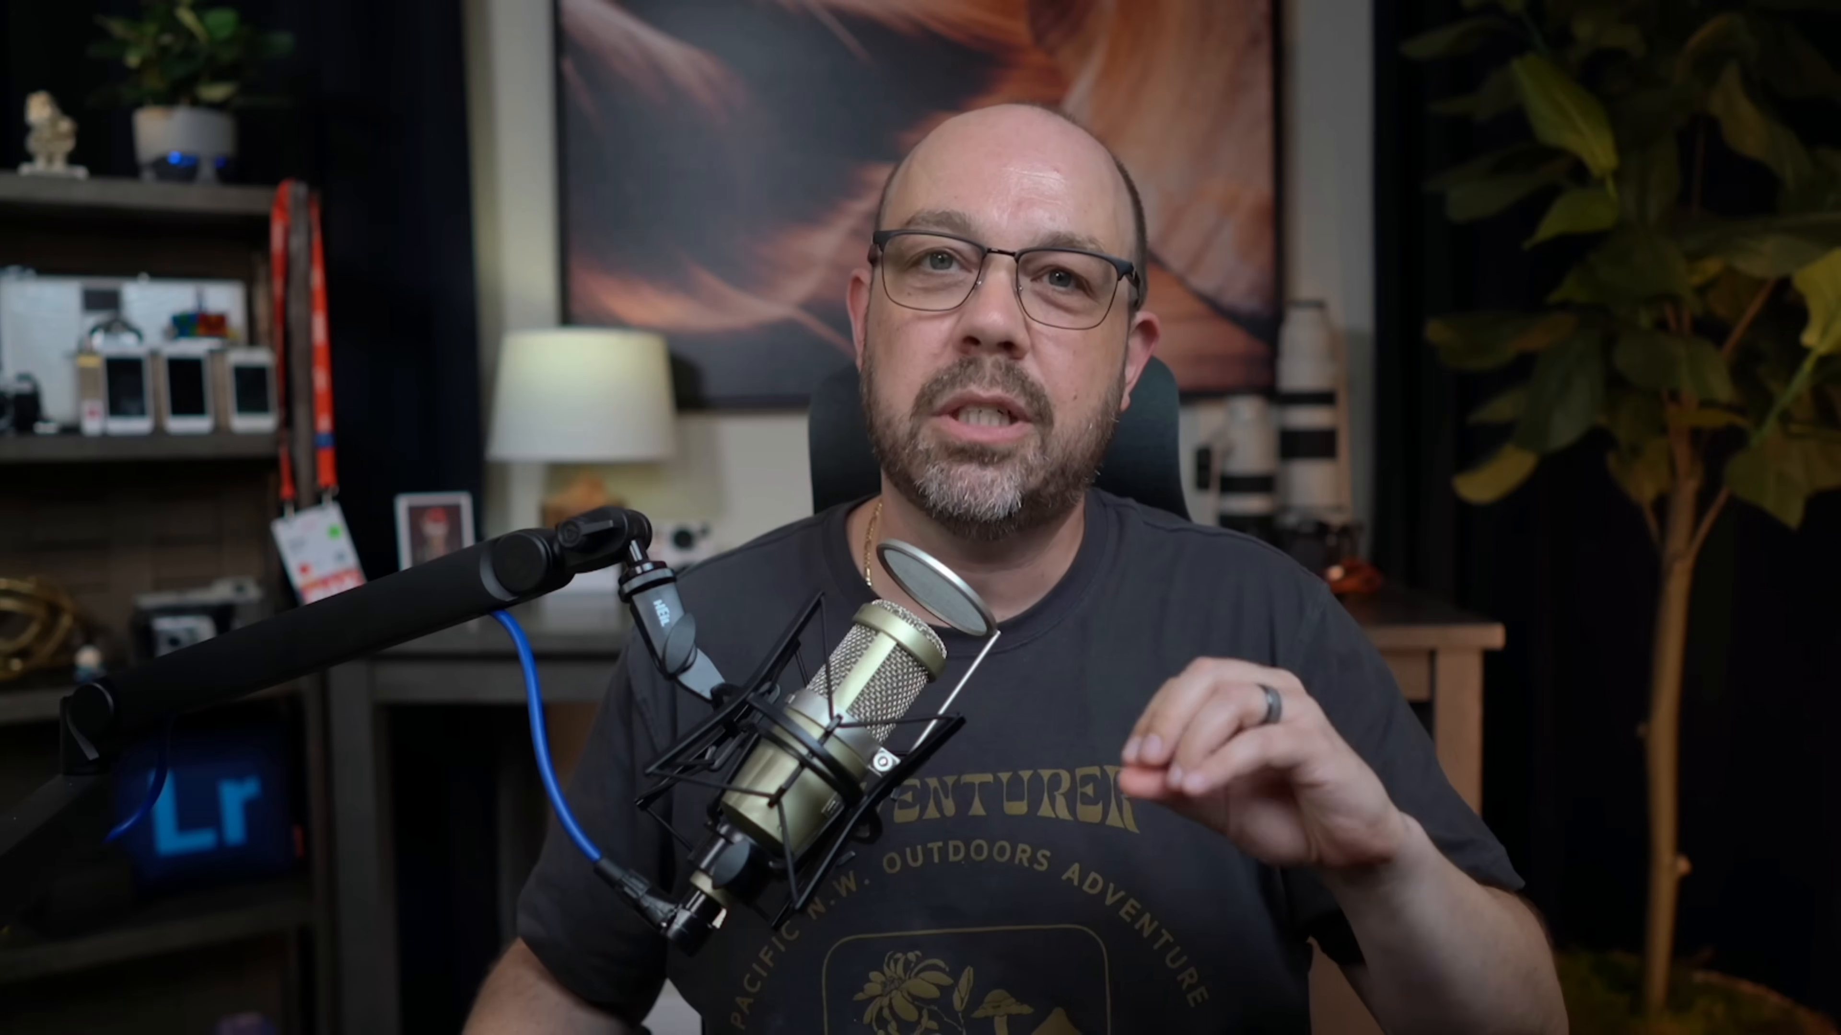
pyautogui.click(190, 264)
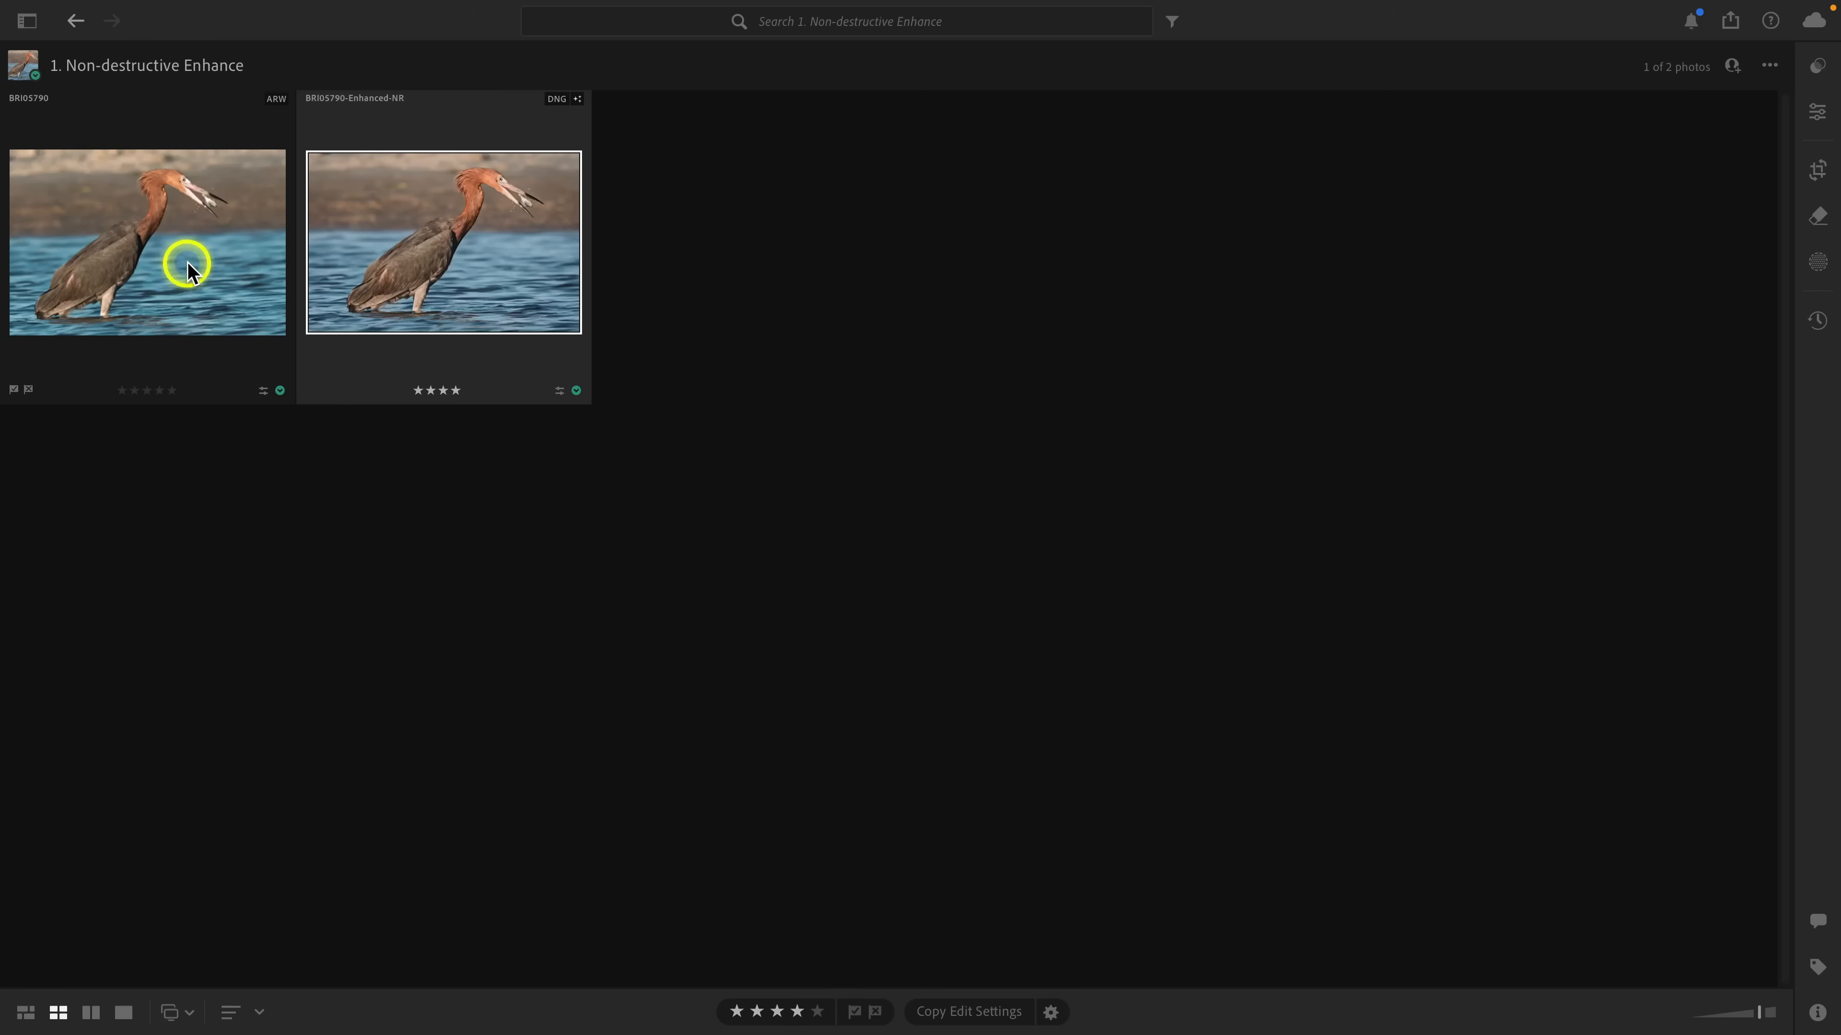
pyautogui.doubleClick(191, 266)
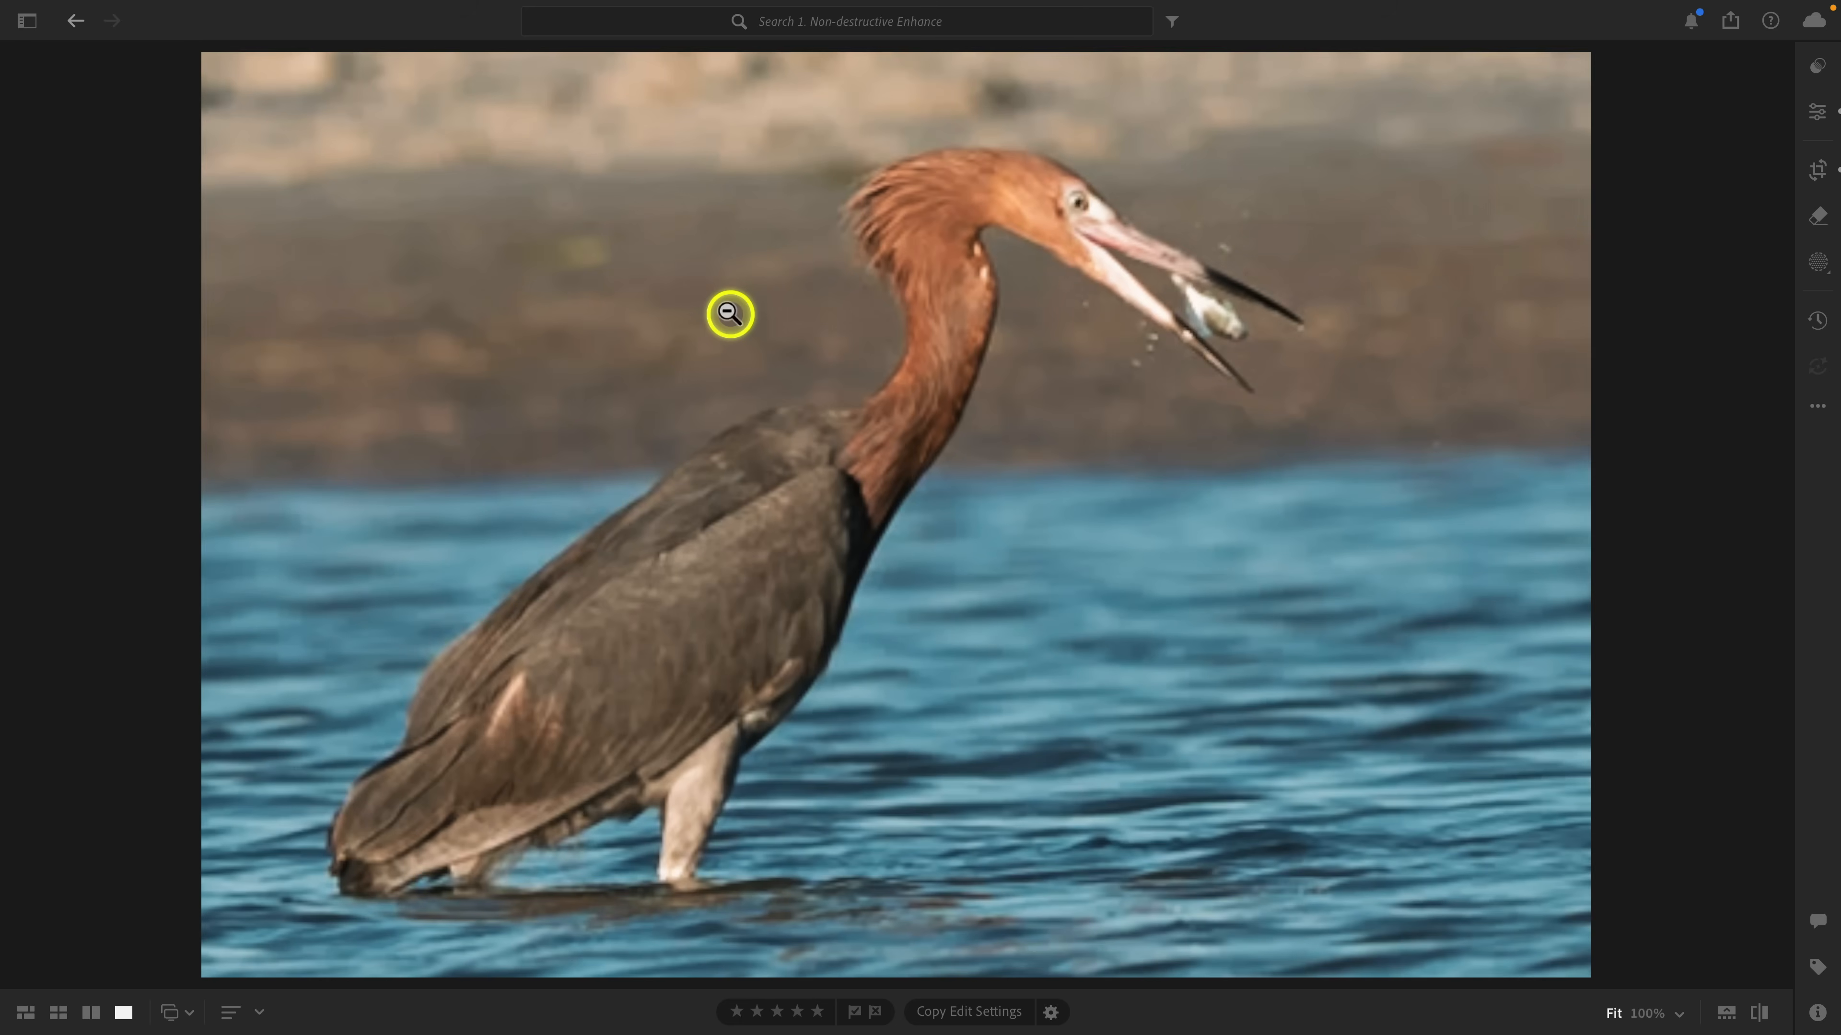
pyautogui.press('i')
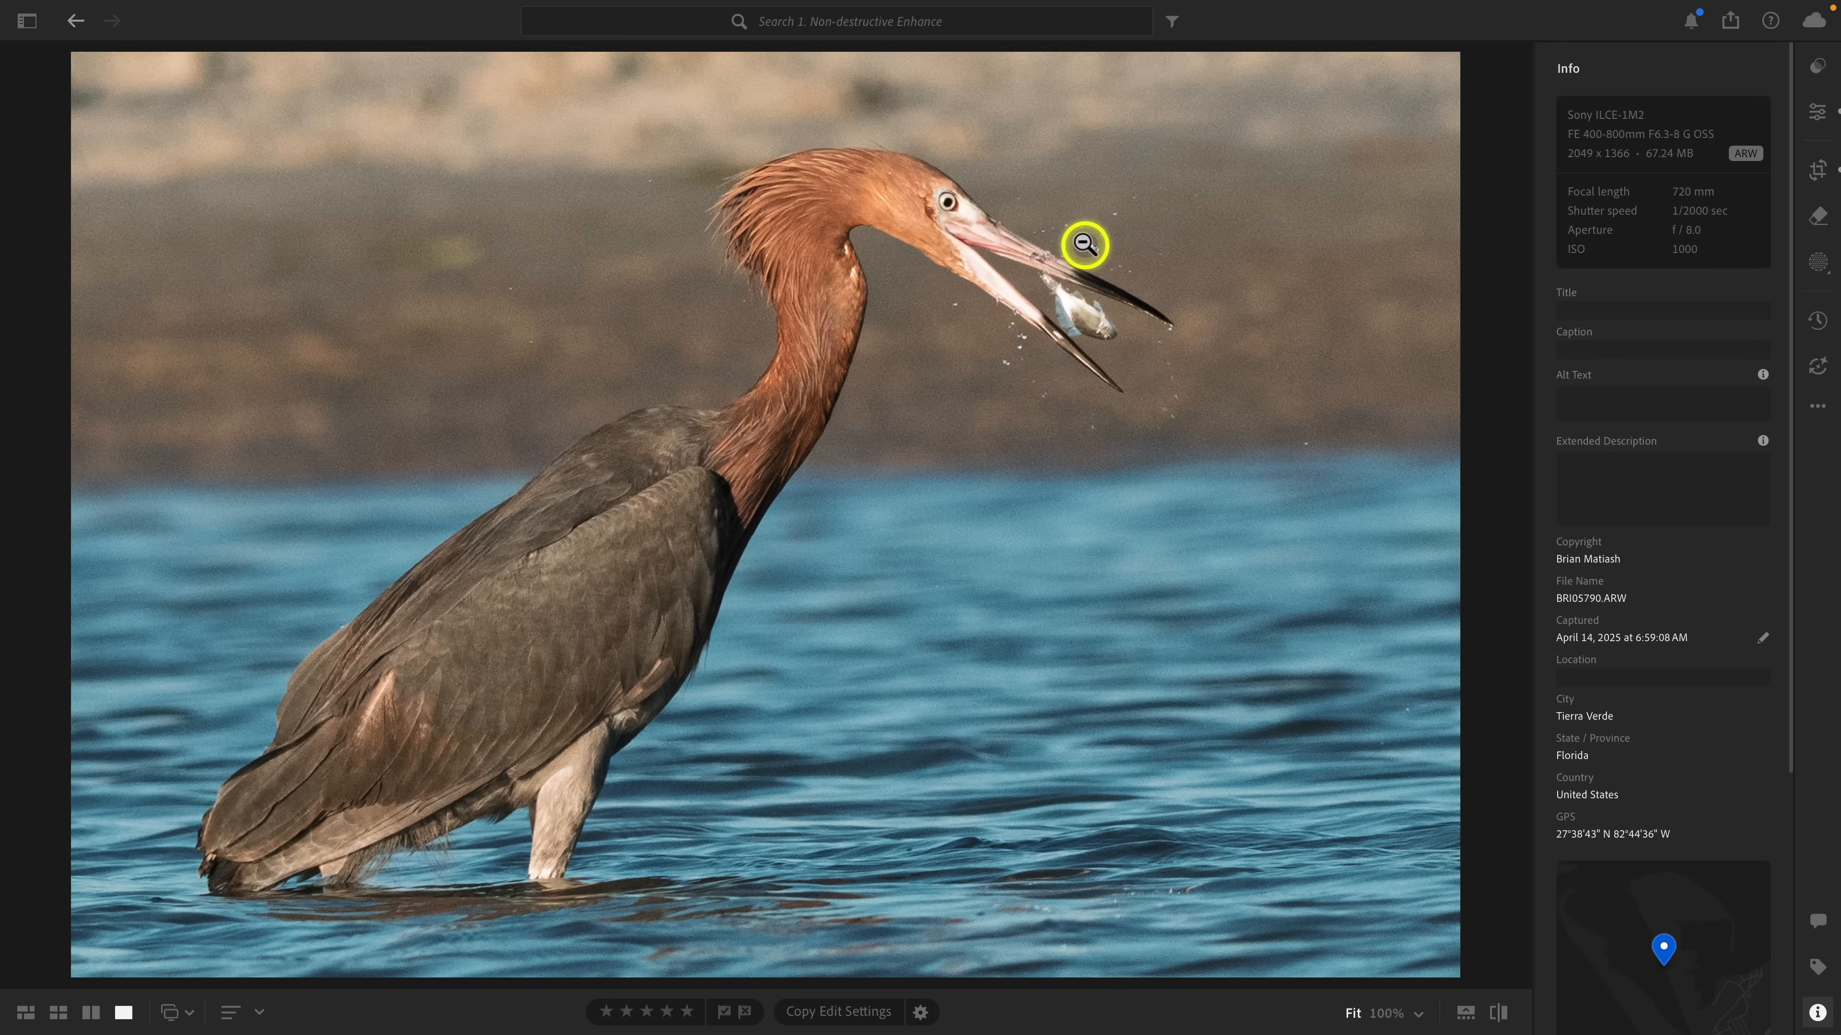
# Enable Denoise in the Detail section of the edit settings for the original raw photo.
pyautogui.click(1817, 170)
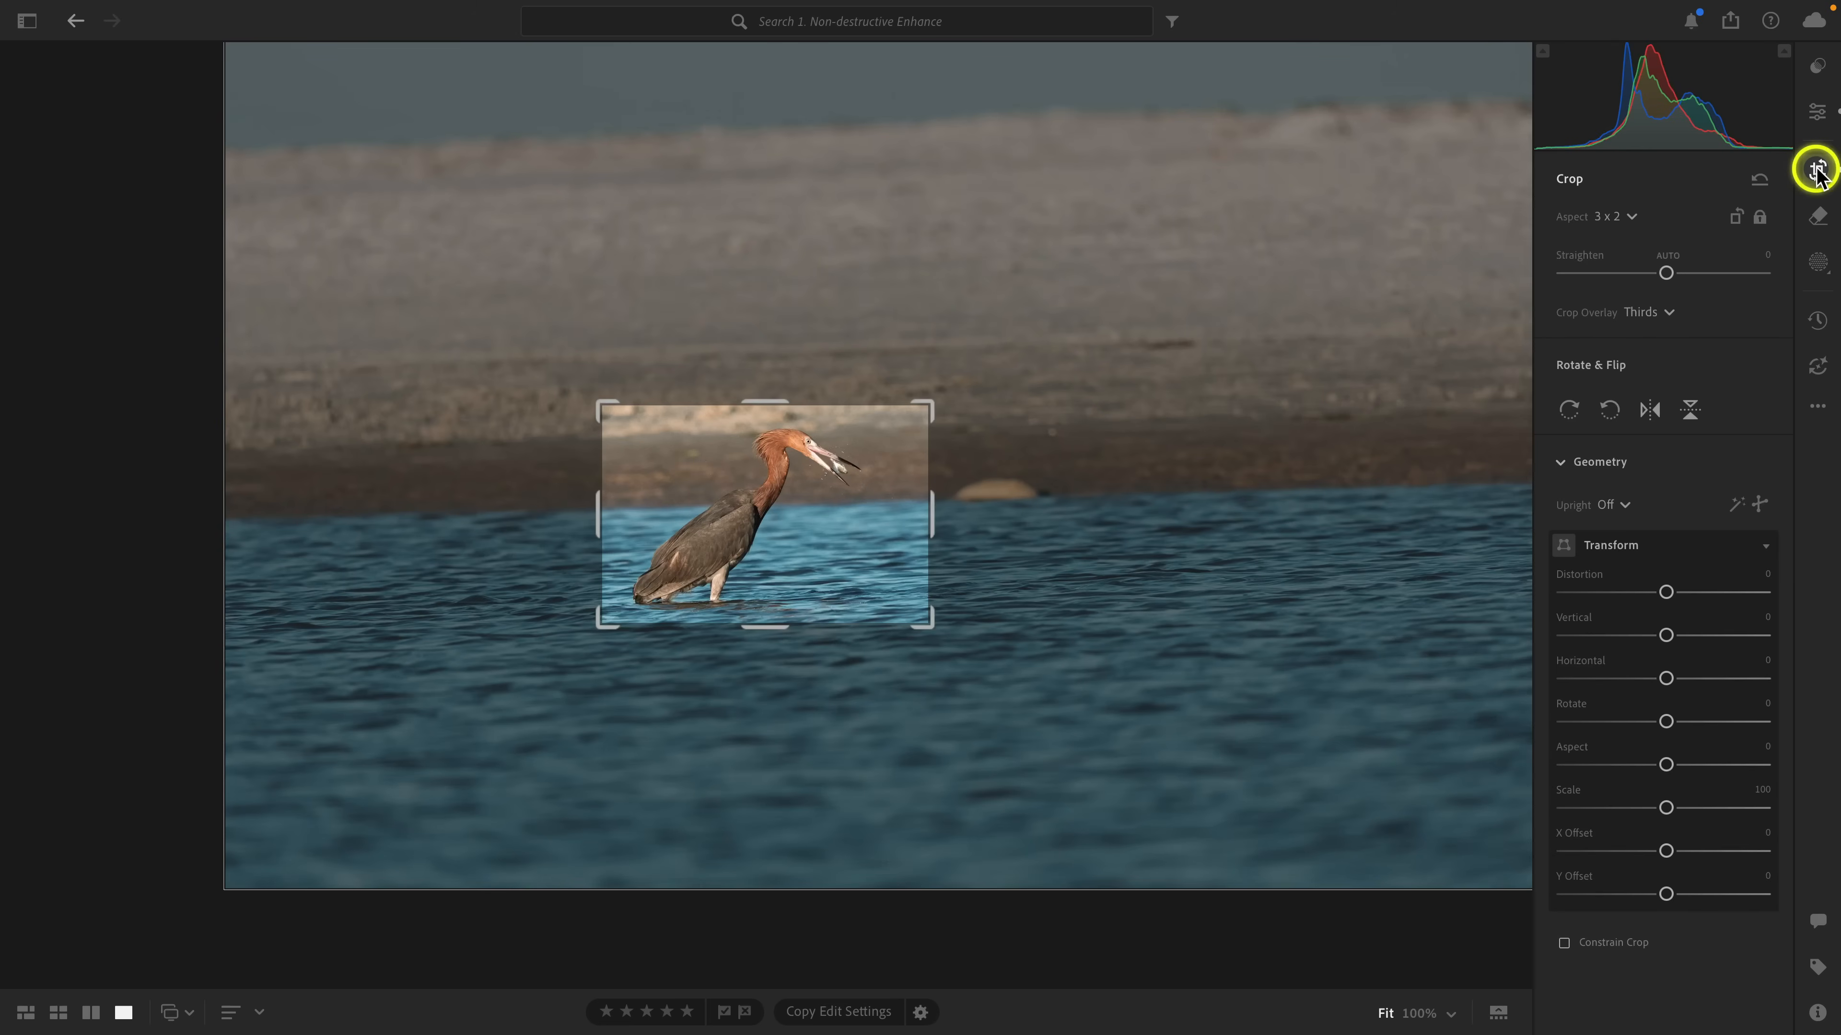
pyautogui.click(1817, 113)
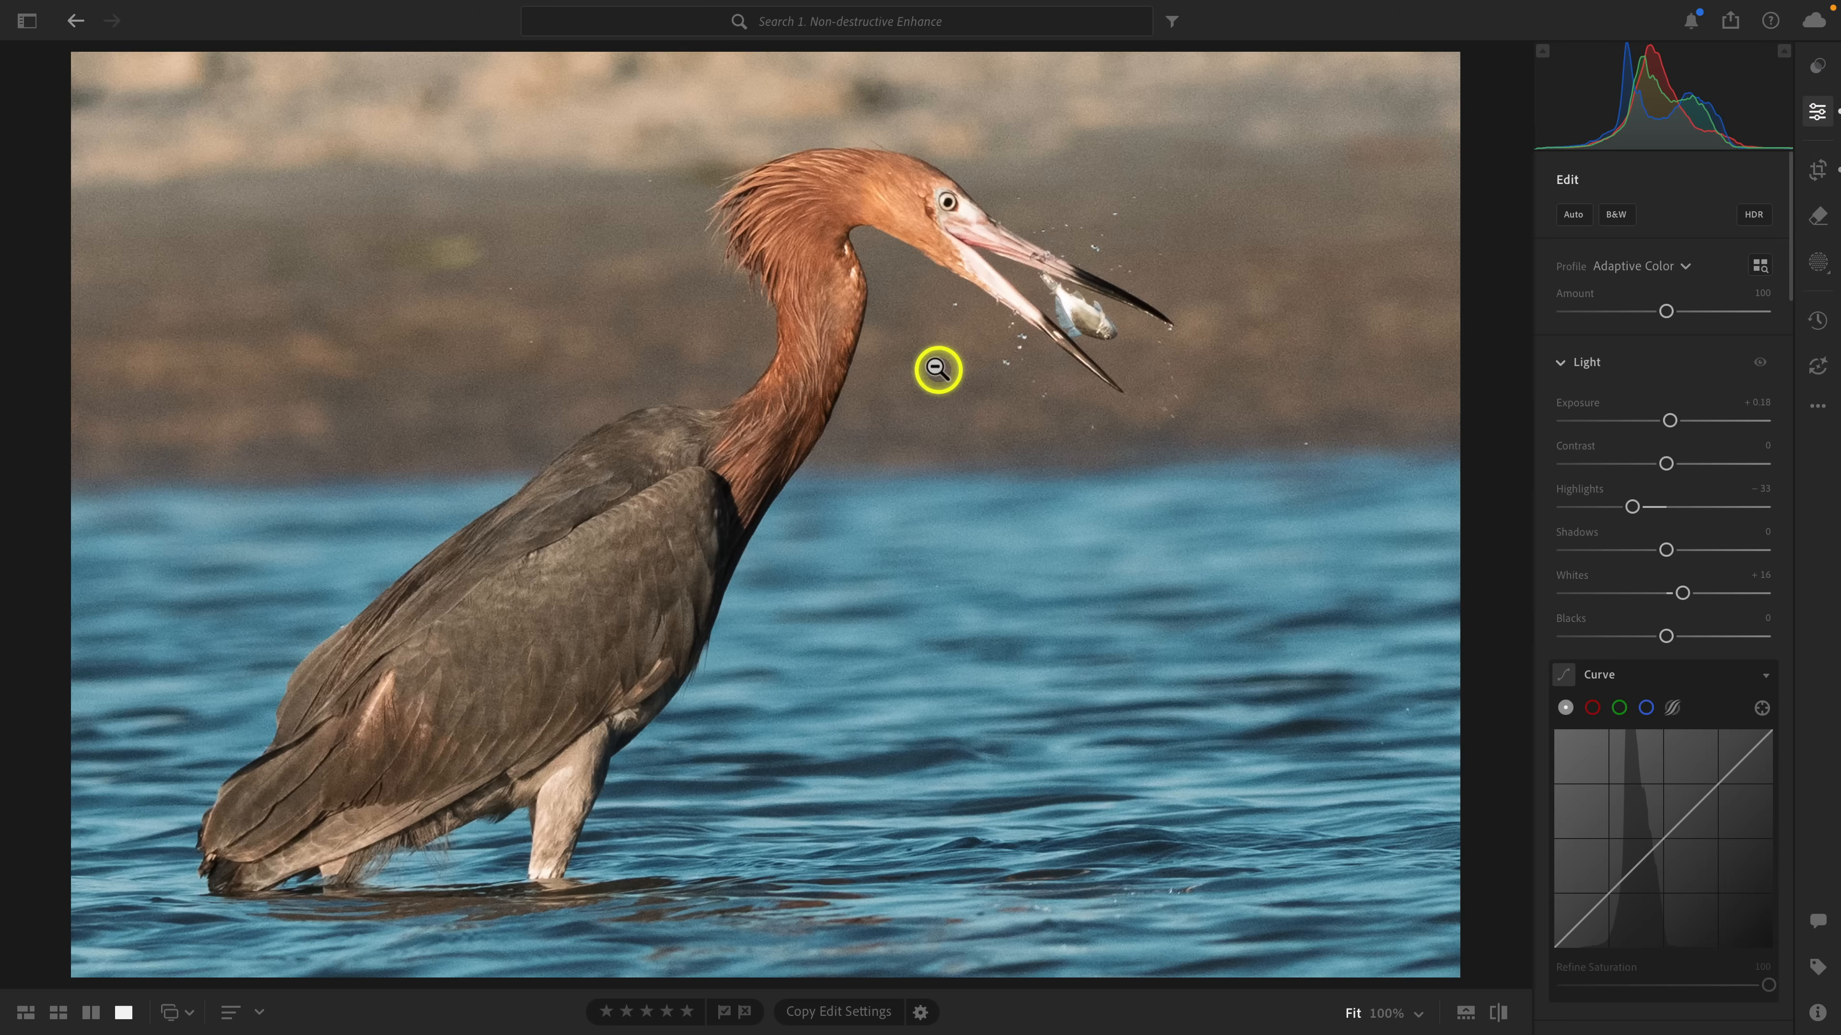
pyautogui.click(1016, 229)
pyautogui.moveTo(1026, 205); pyautogui.dragTo(1085, 337)
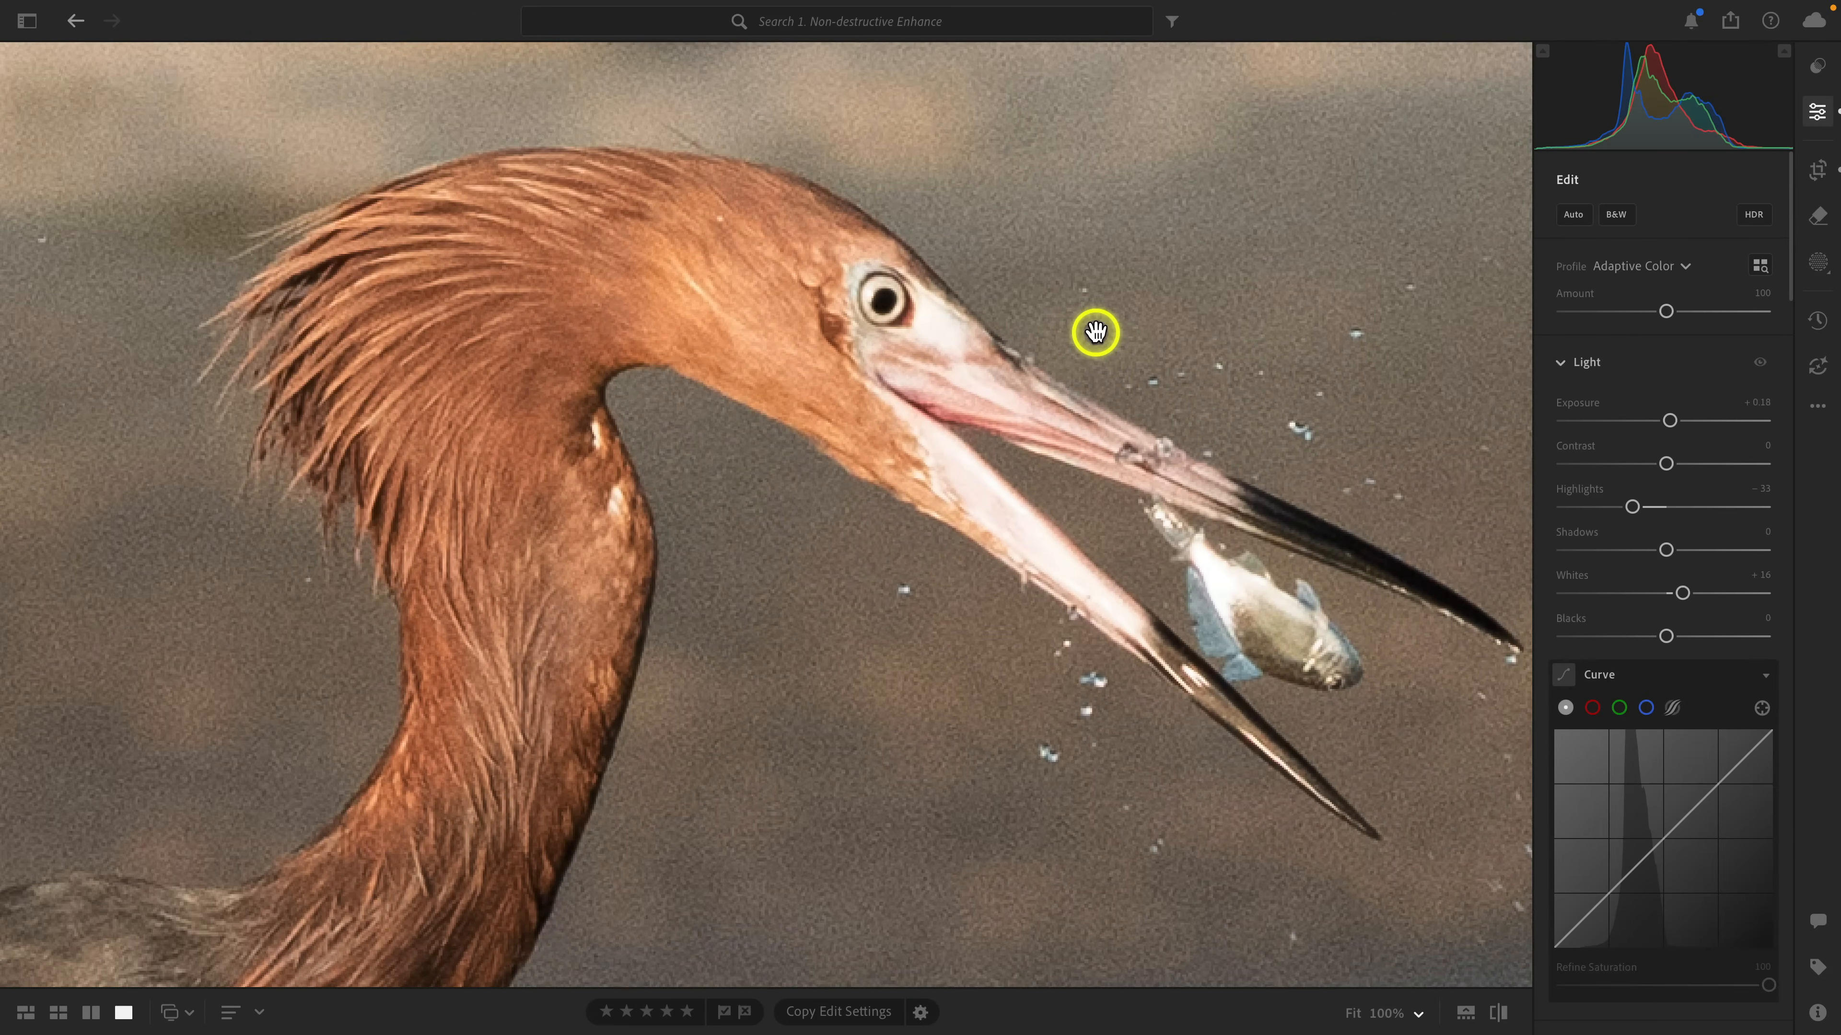
pyautogui.click(1094, 333)
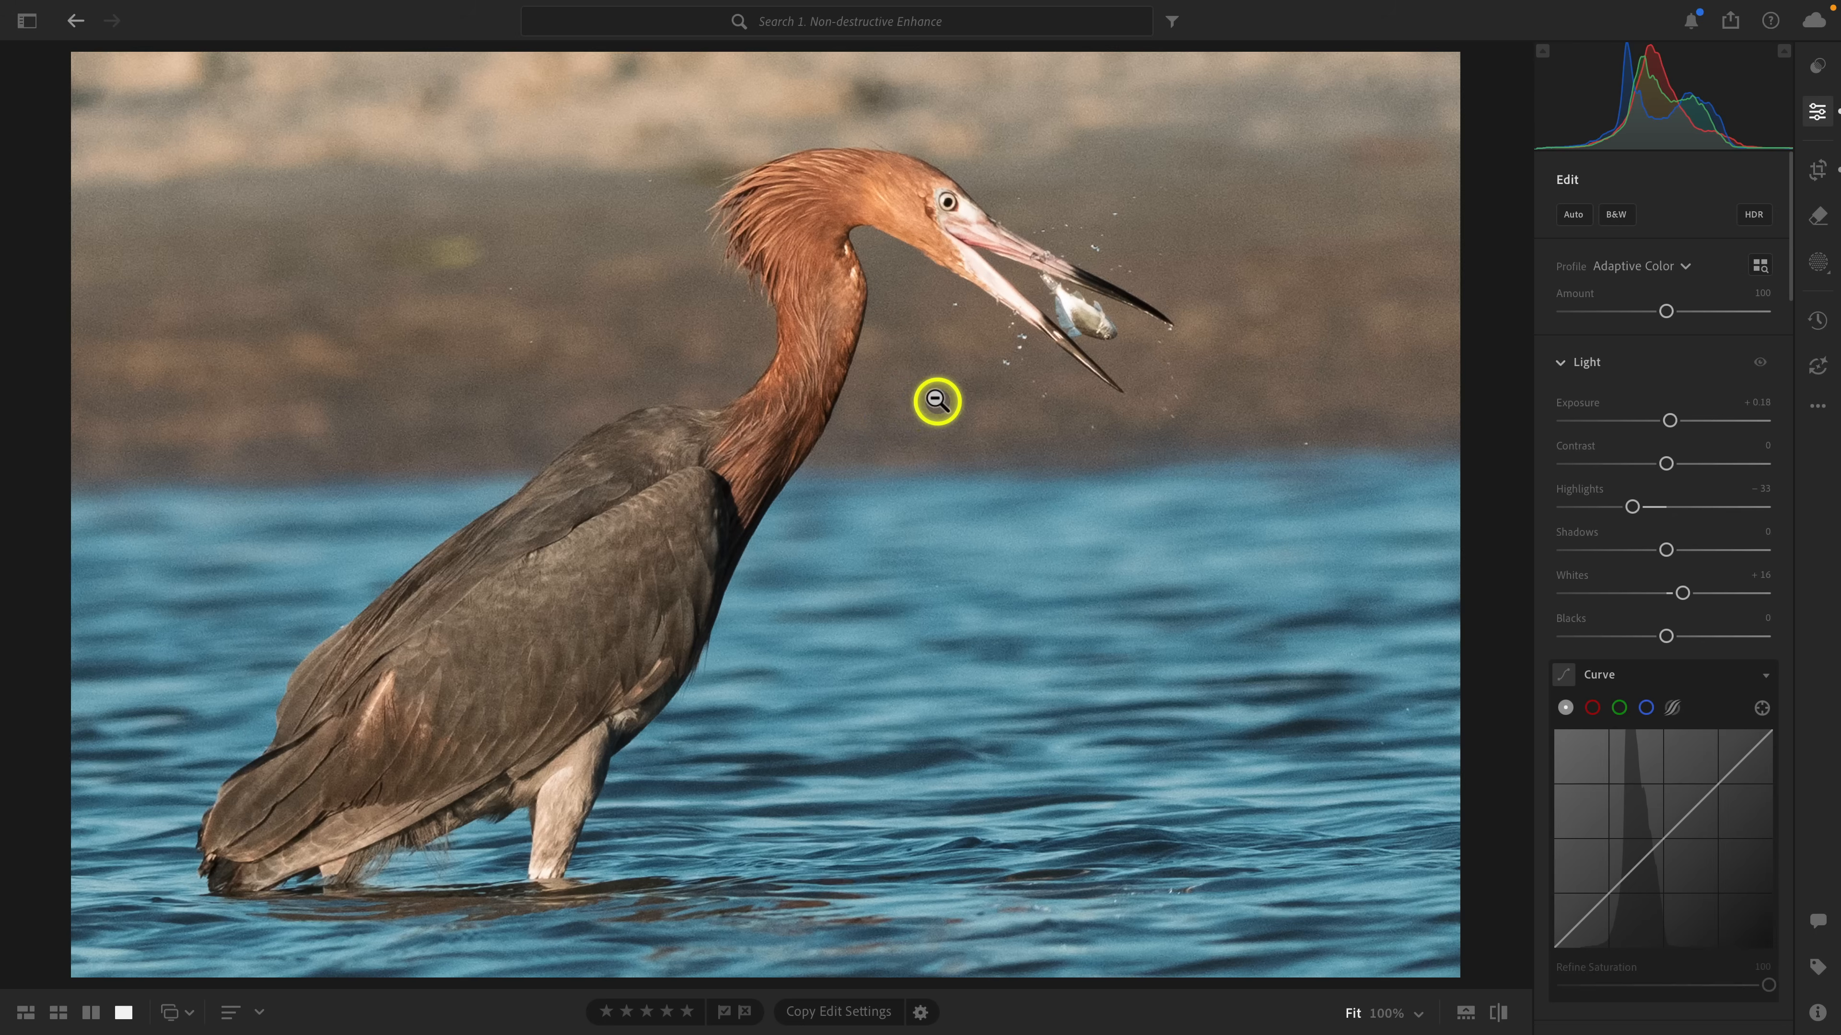
pyautogui.rightClick(933, 369)
pyautogui.click(1266, 530)
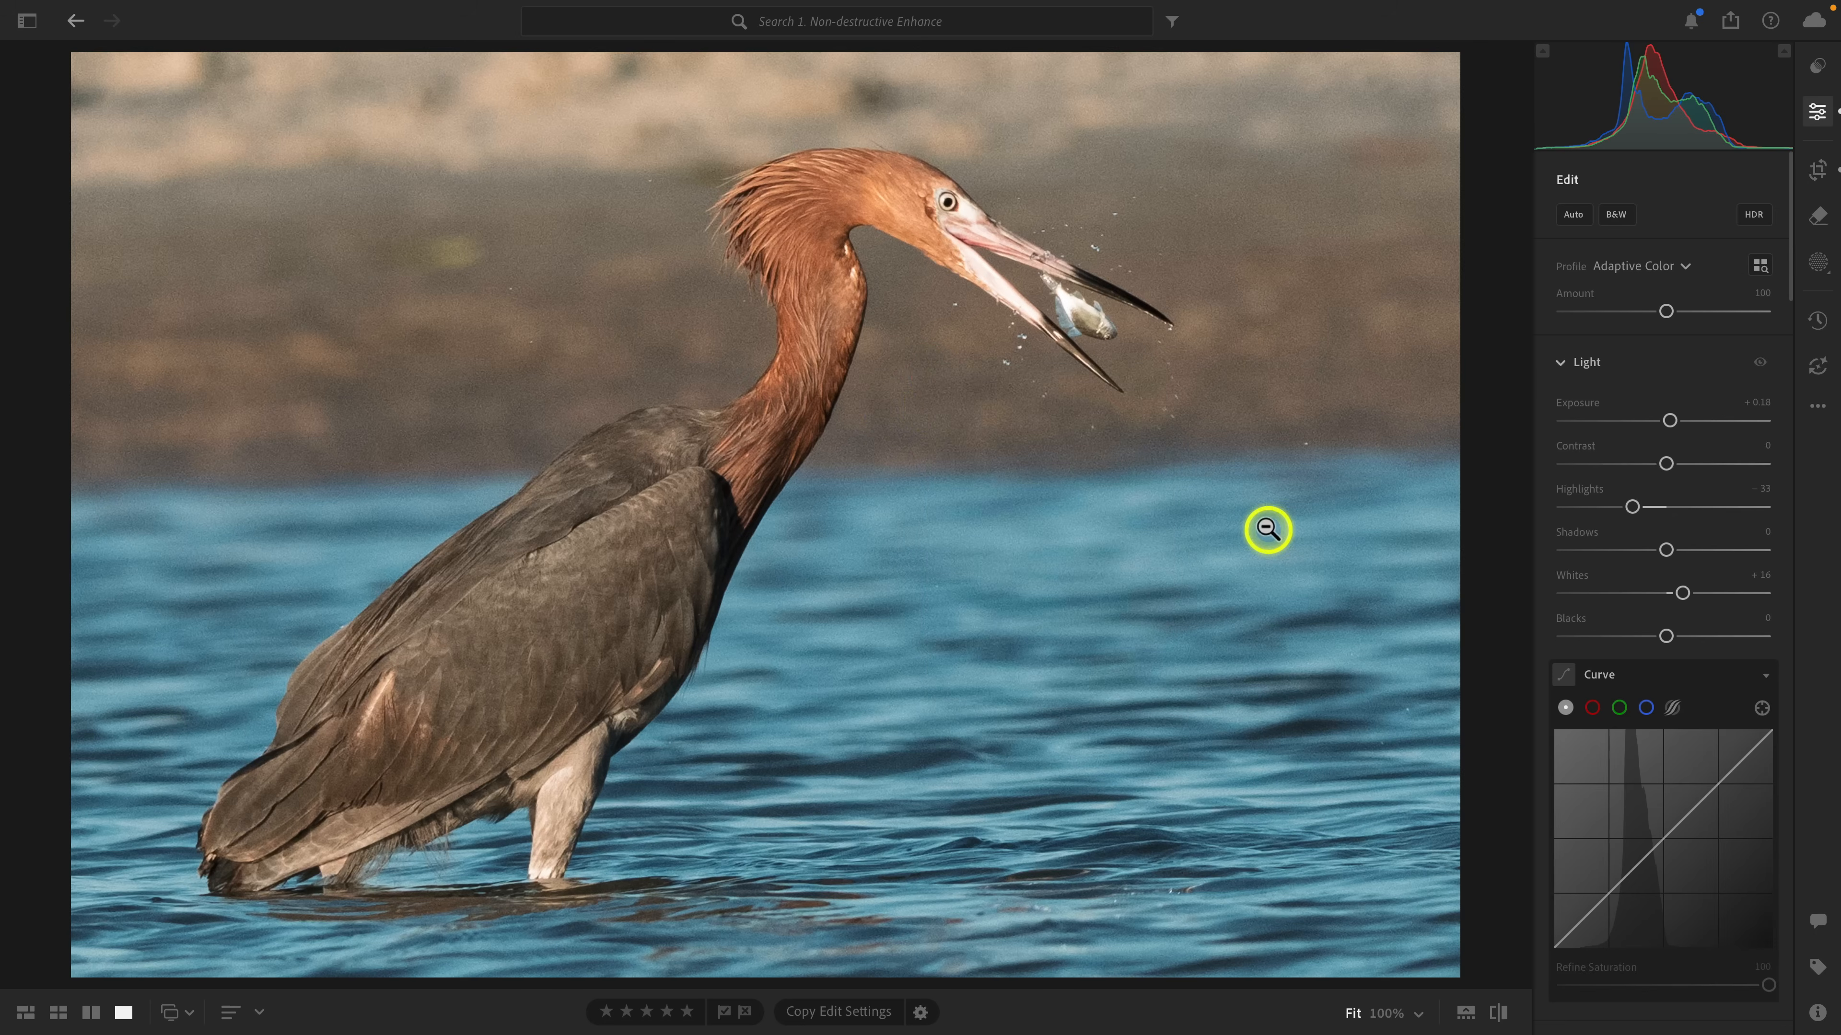
pyautogui.scroll(-1, 1634, 453)
pyautogui.scroll(-15, 1634, 453)
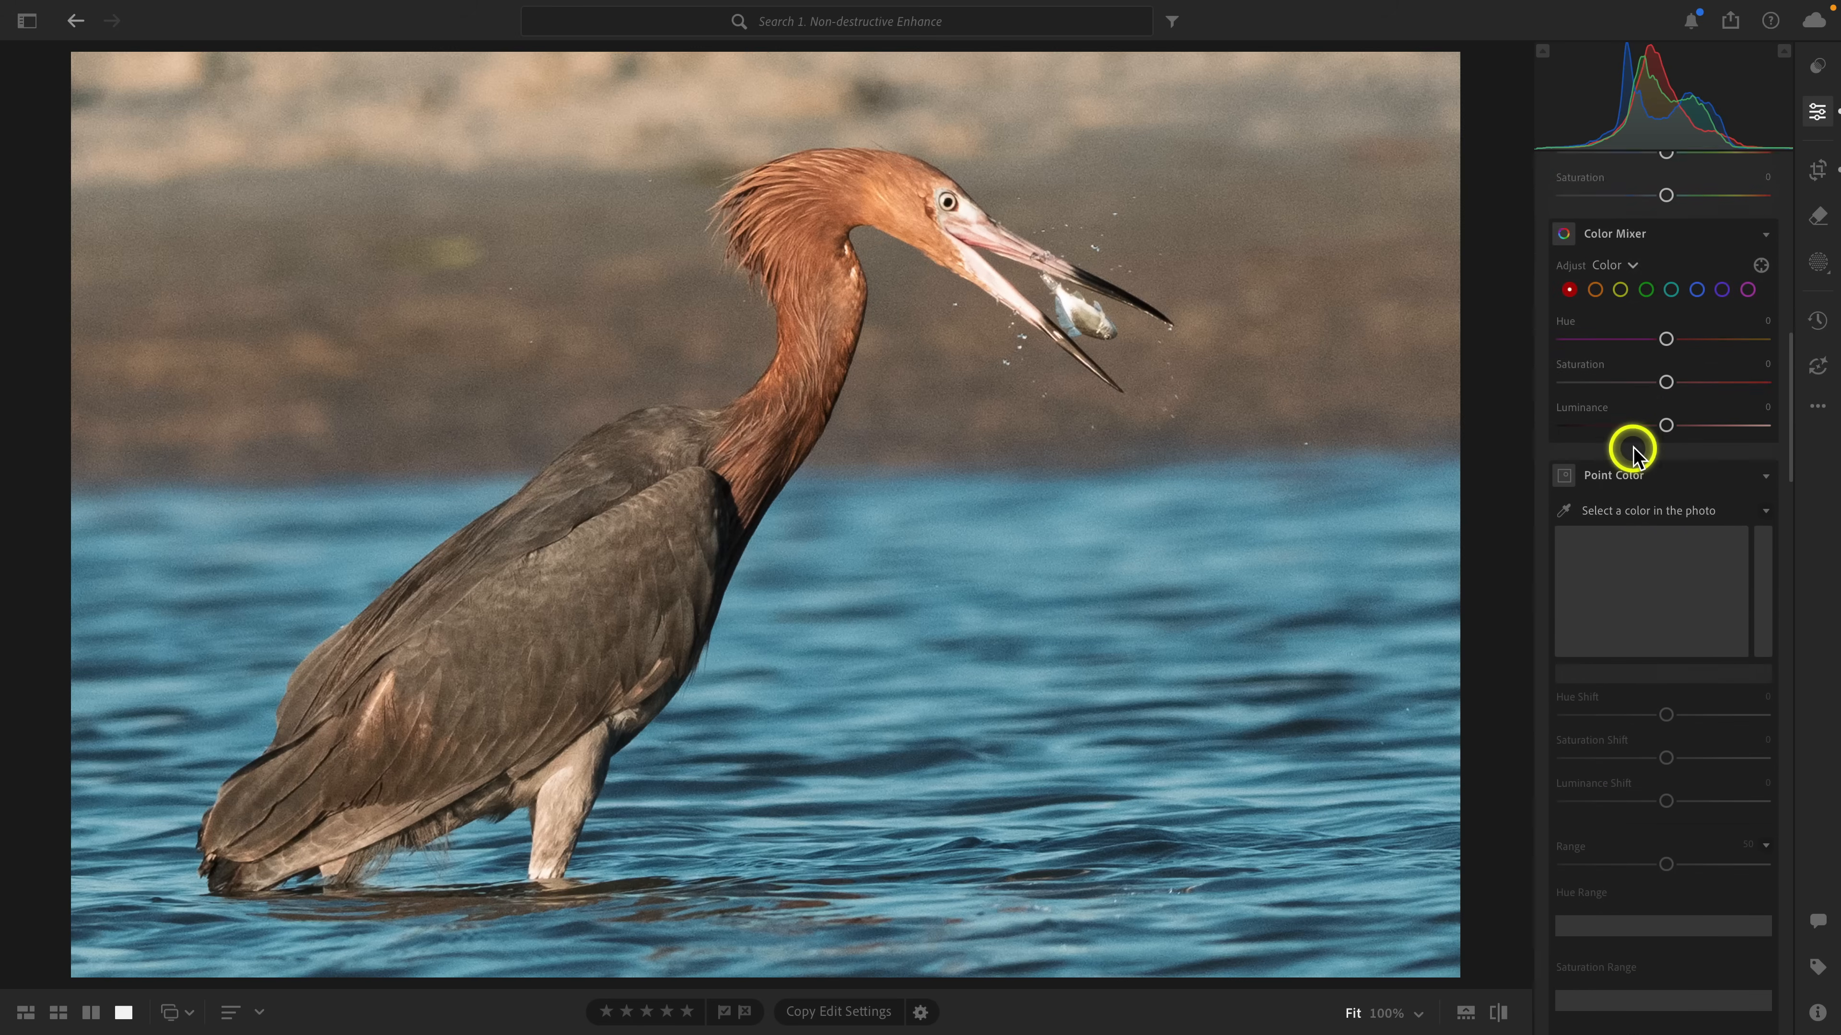
pyautogui.scroll(-20, 1634, 453)
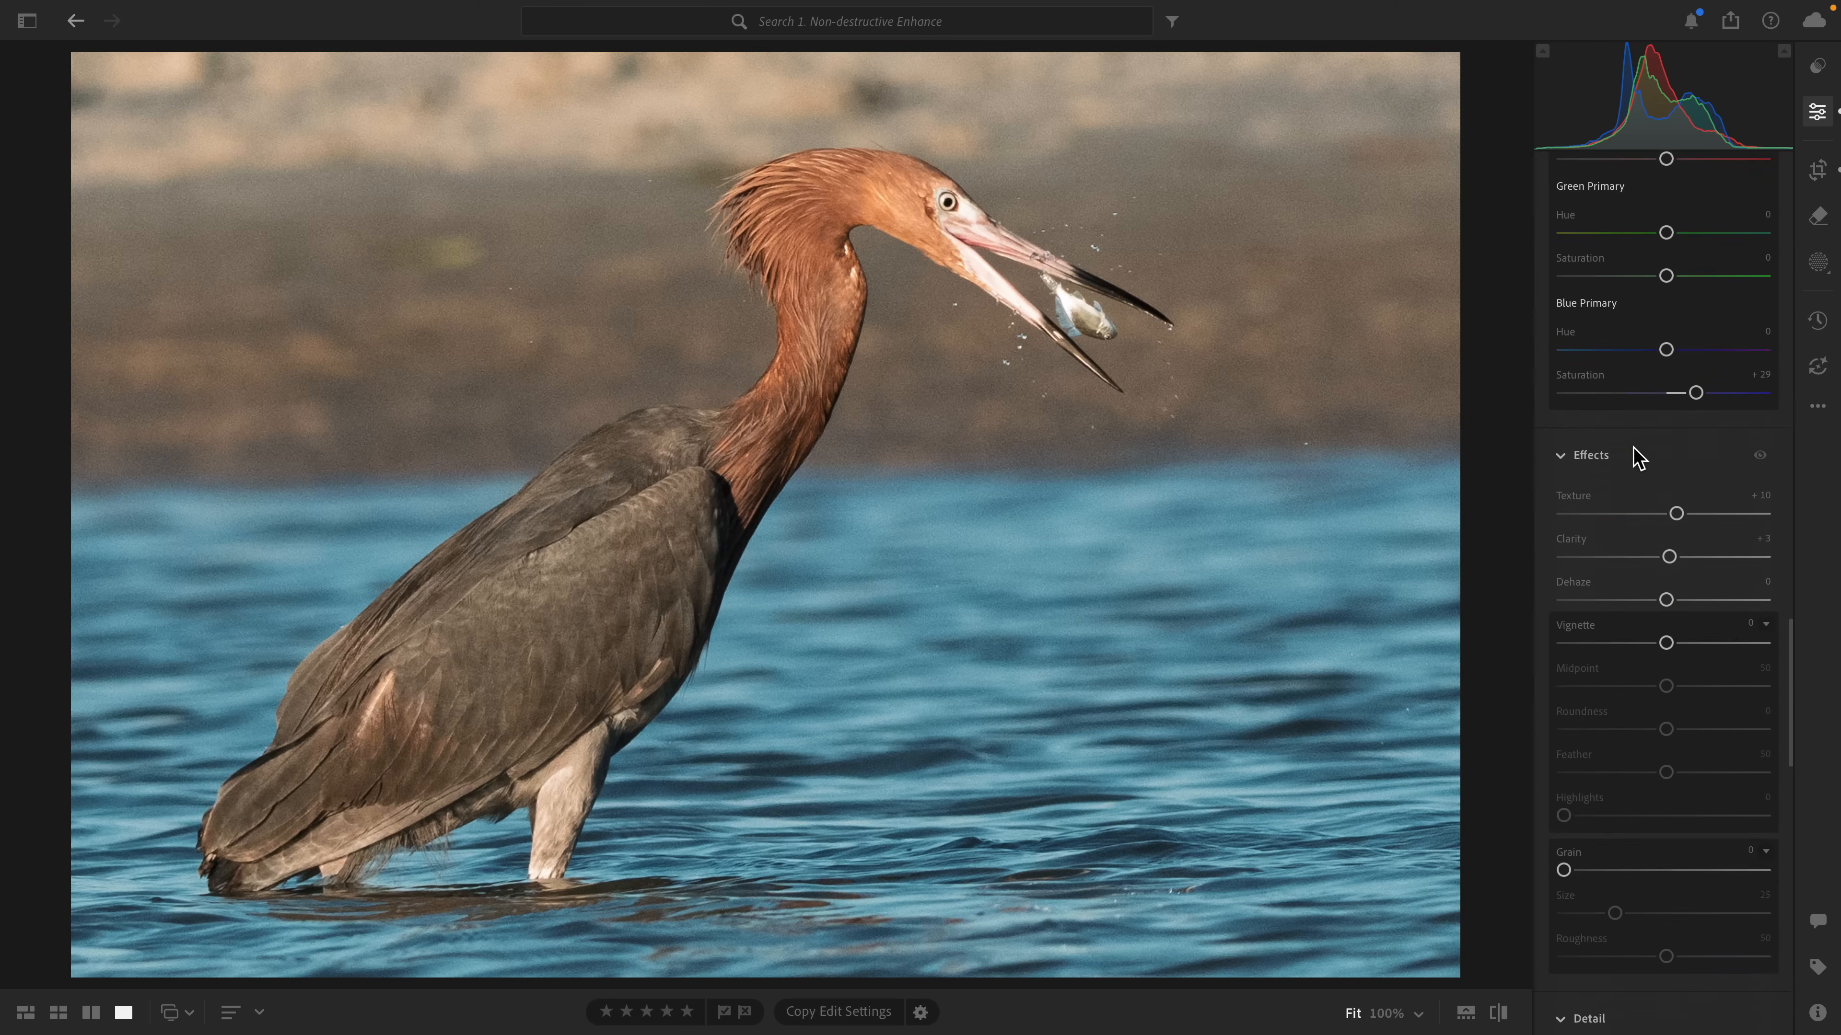
pyautogui.scroll(-4, 1634, 453)
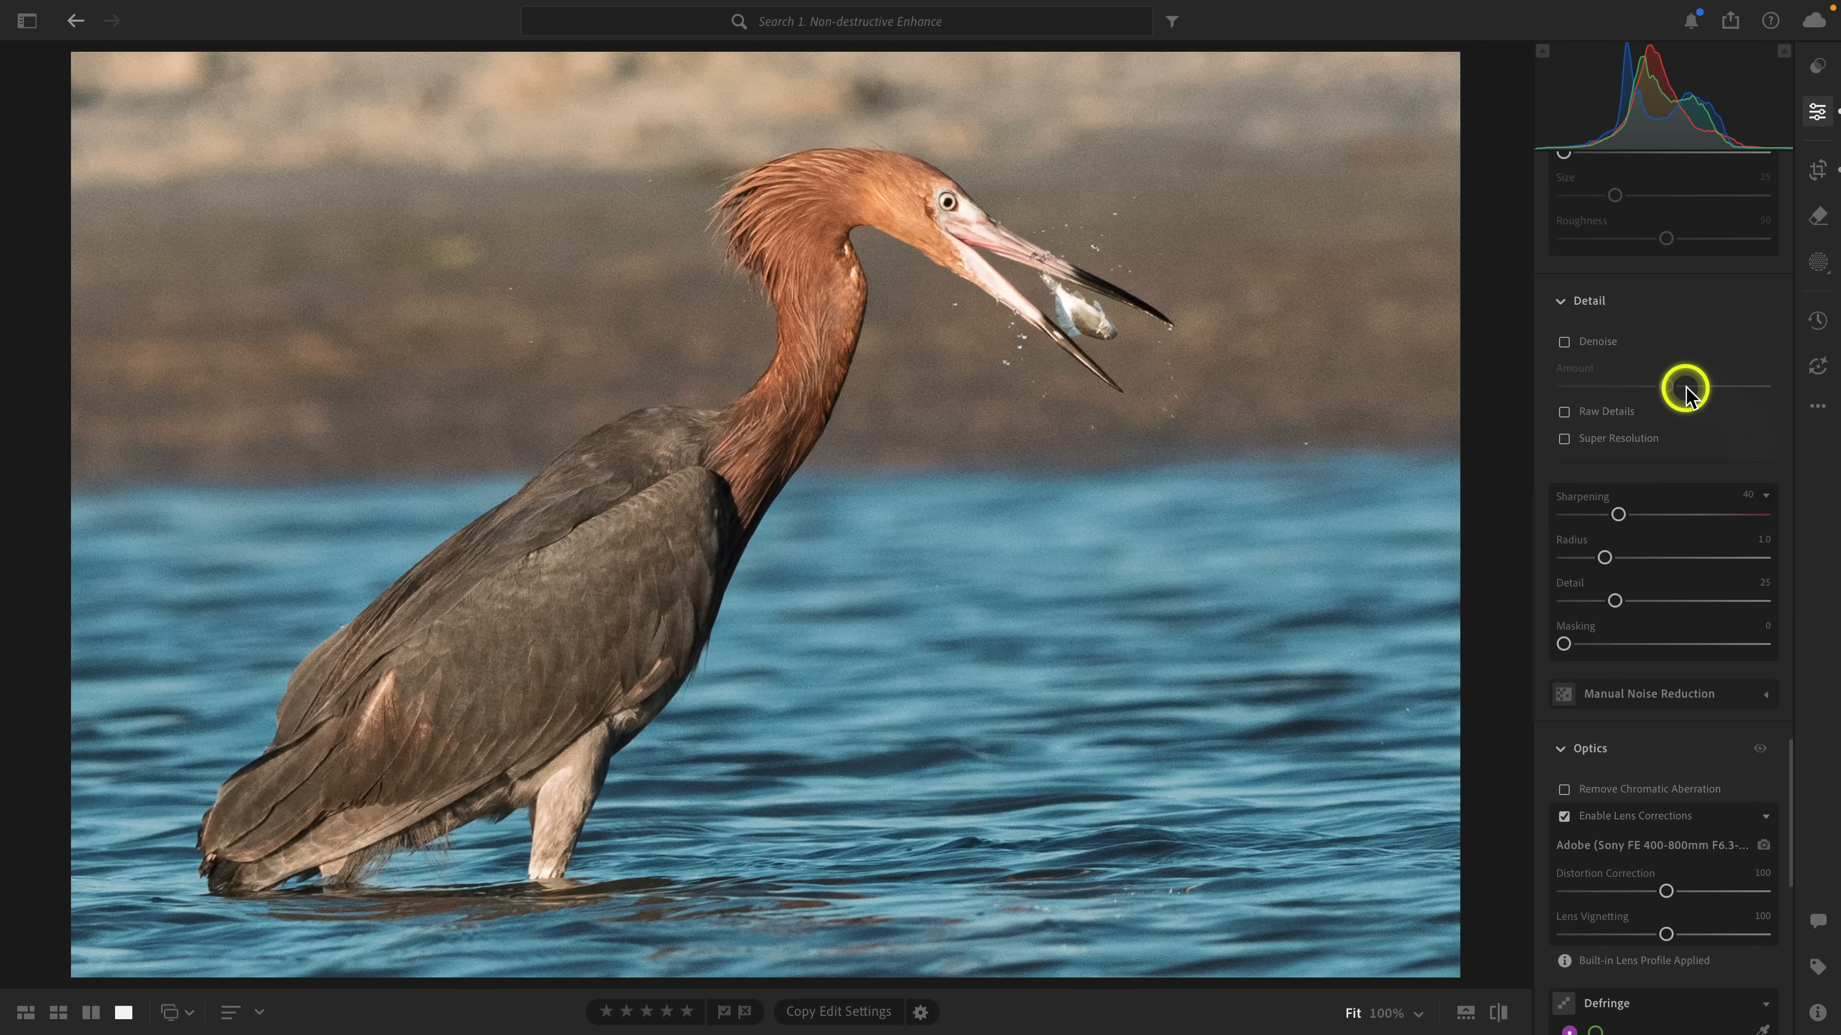
pyautogui.click(1608, 343)
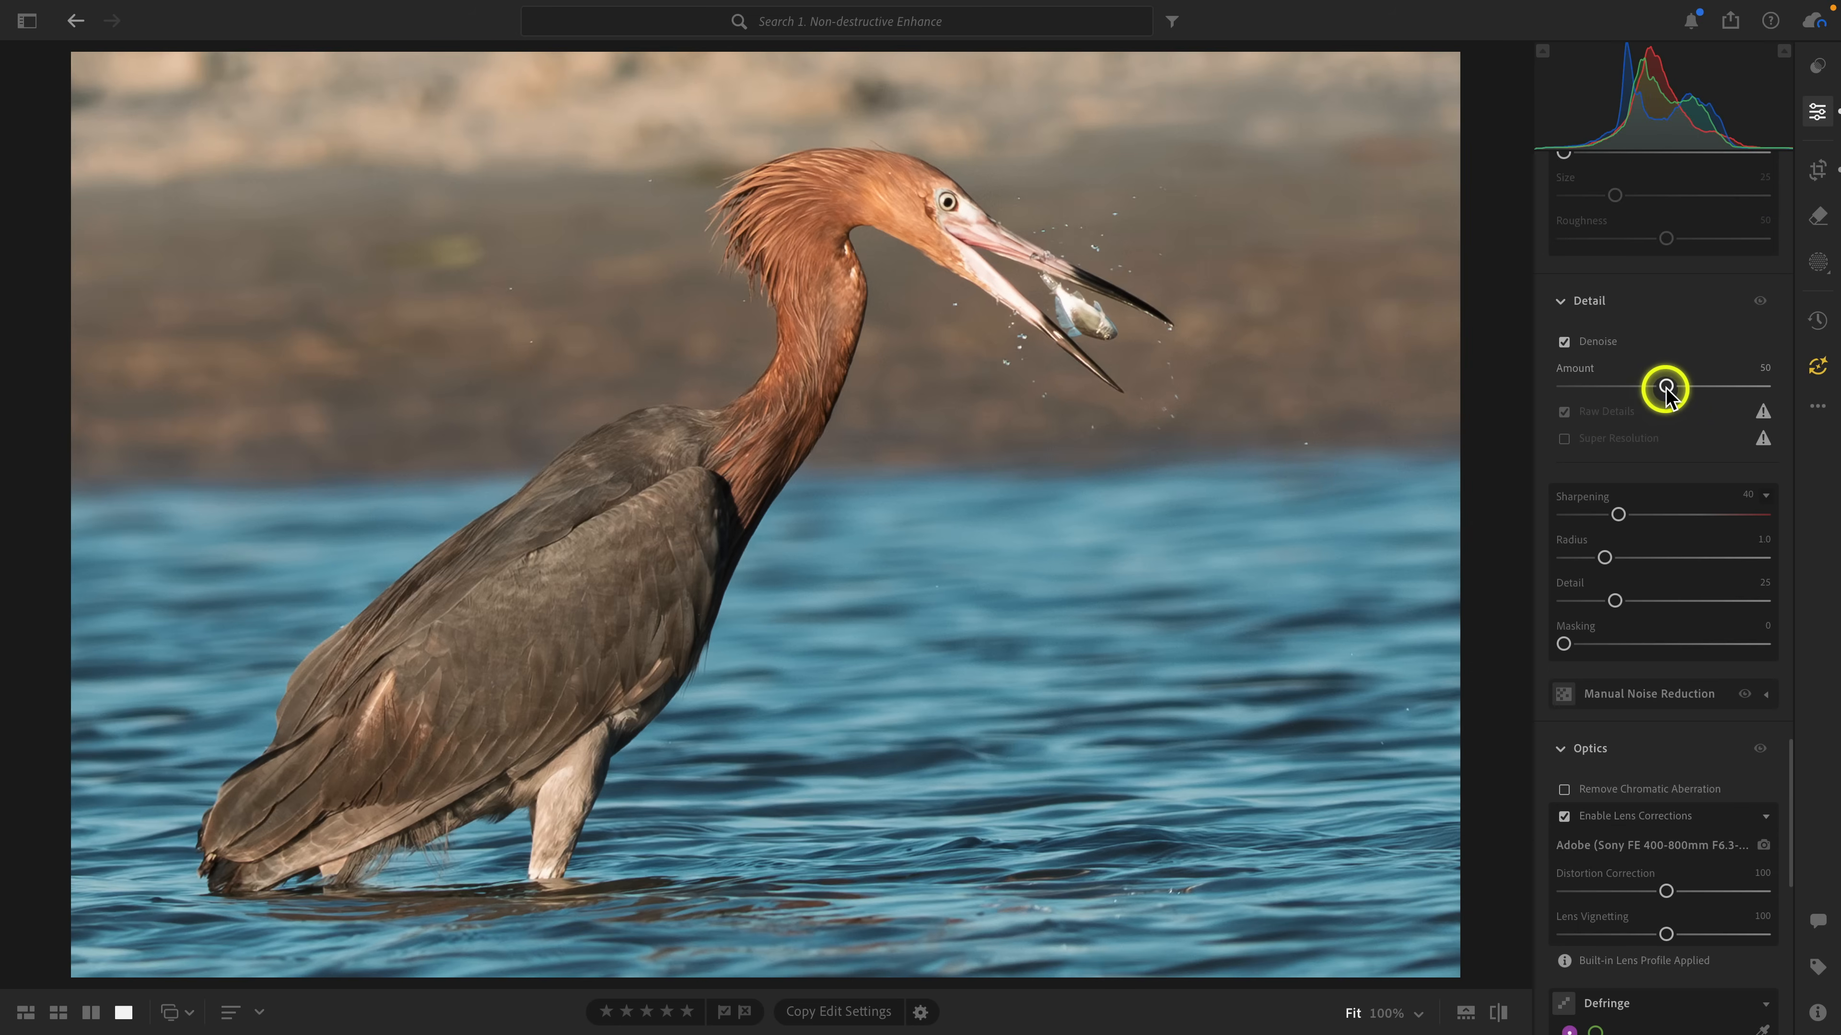
# Set the Denoise amount to 82 while inspecting the bird's head and fish up close.
pyautogui.moveTo(1663, 388)
pyautogui.mouseDown()
pyautogui.moveTo(1613, 388)
pyautogui.moveTo(1689, 388)
pyautogui.mouseUp()
pyautogui.click(1097, 227)
pyautogui.moveTo(1114, 196); pyautogui.dragTo(925, 399)
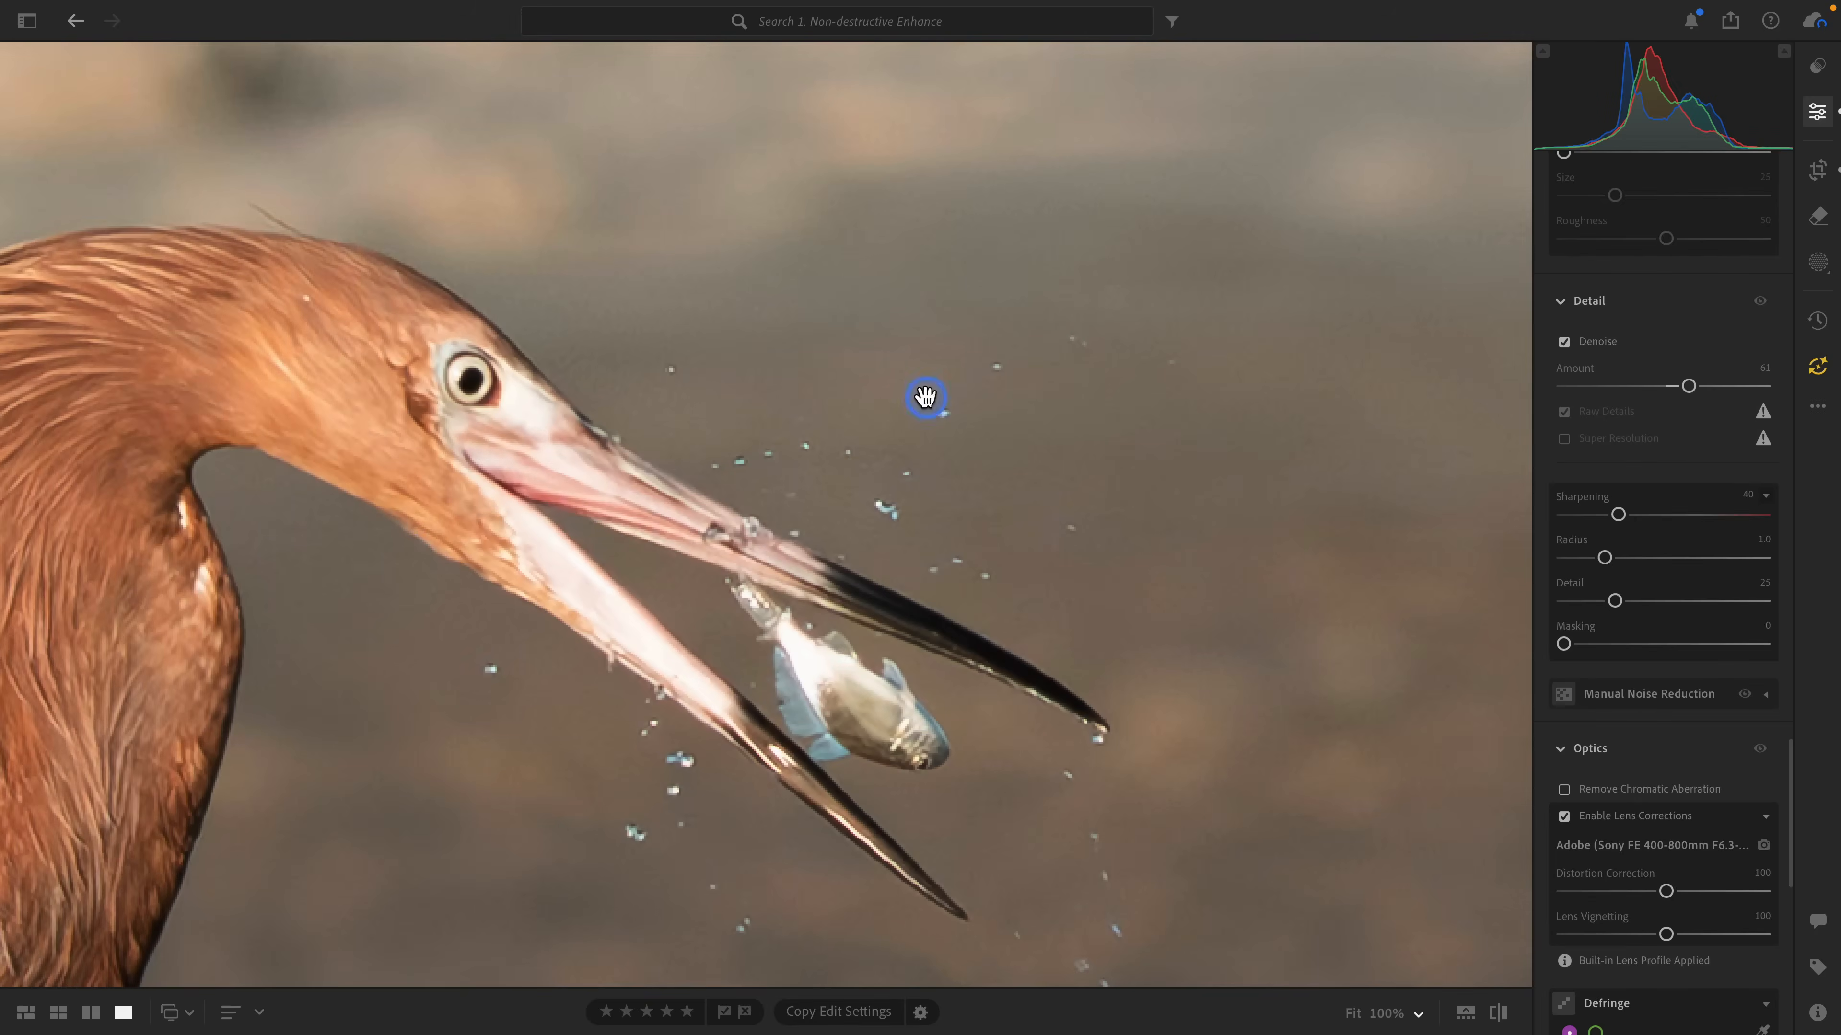
pyautogui.moveTo(1690, 389); pyautogui.dragTo(1721, 389)
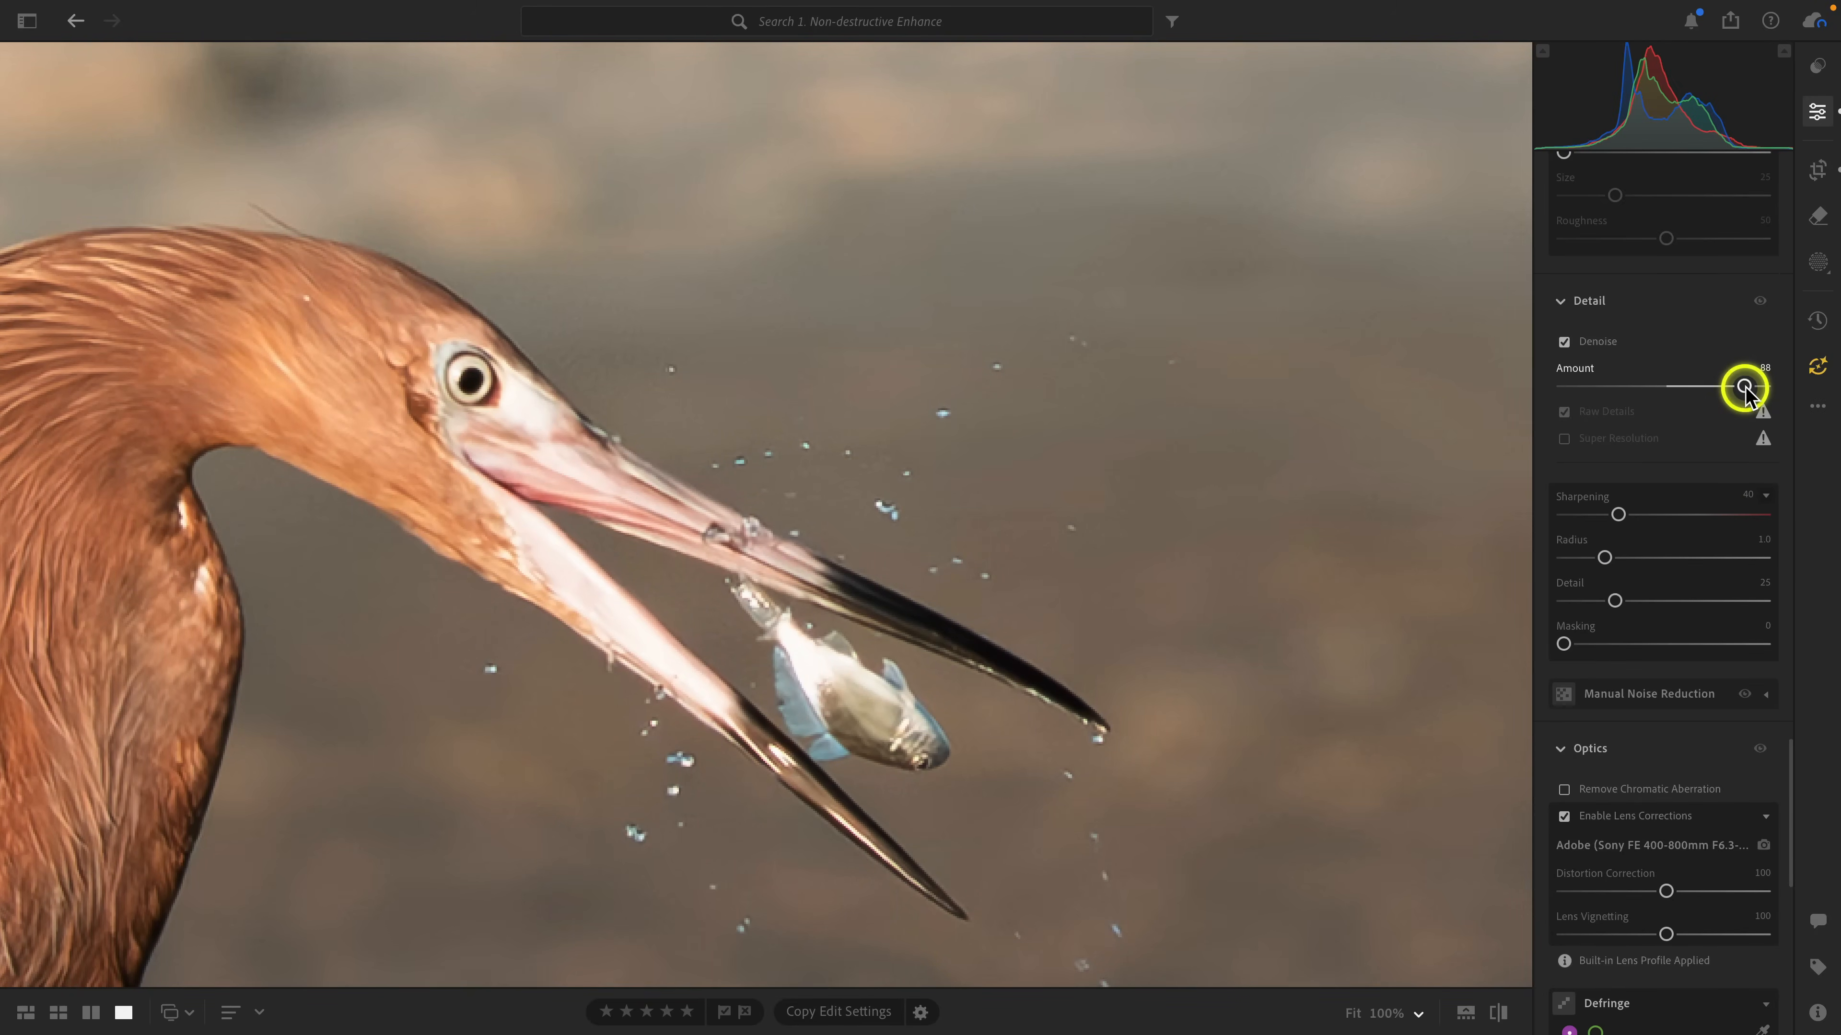
pyautogui.moveTo(1744, 388); pyautogui.dragTo(1693, 393)
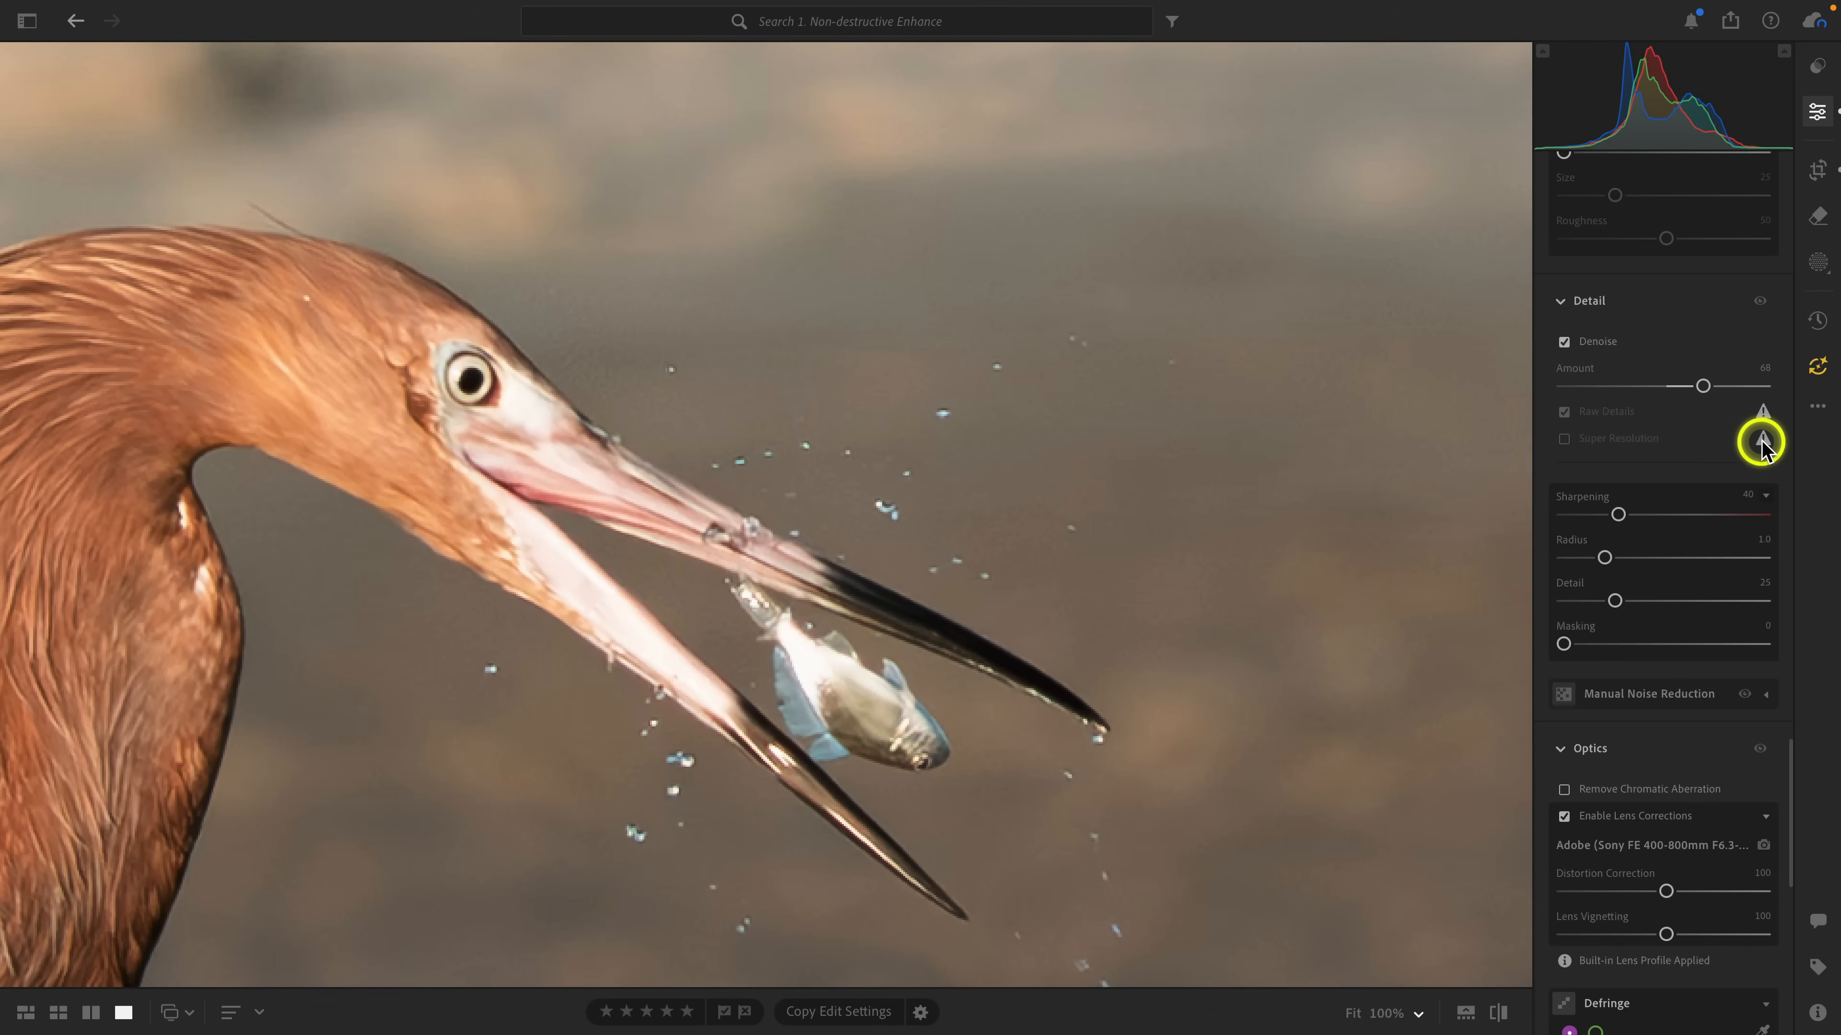
pyautogui.moveTo(1763, 445)
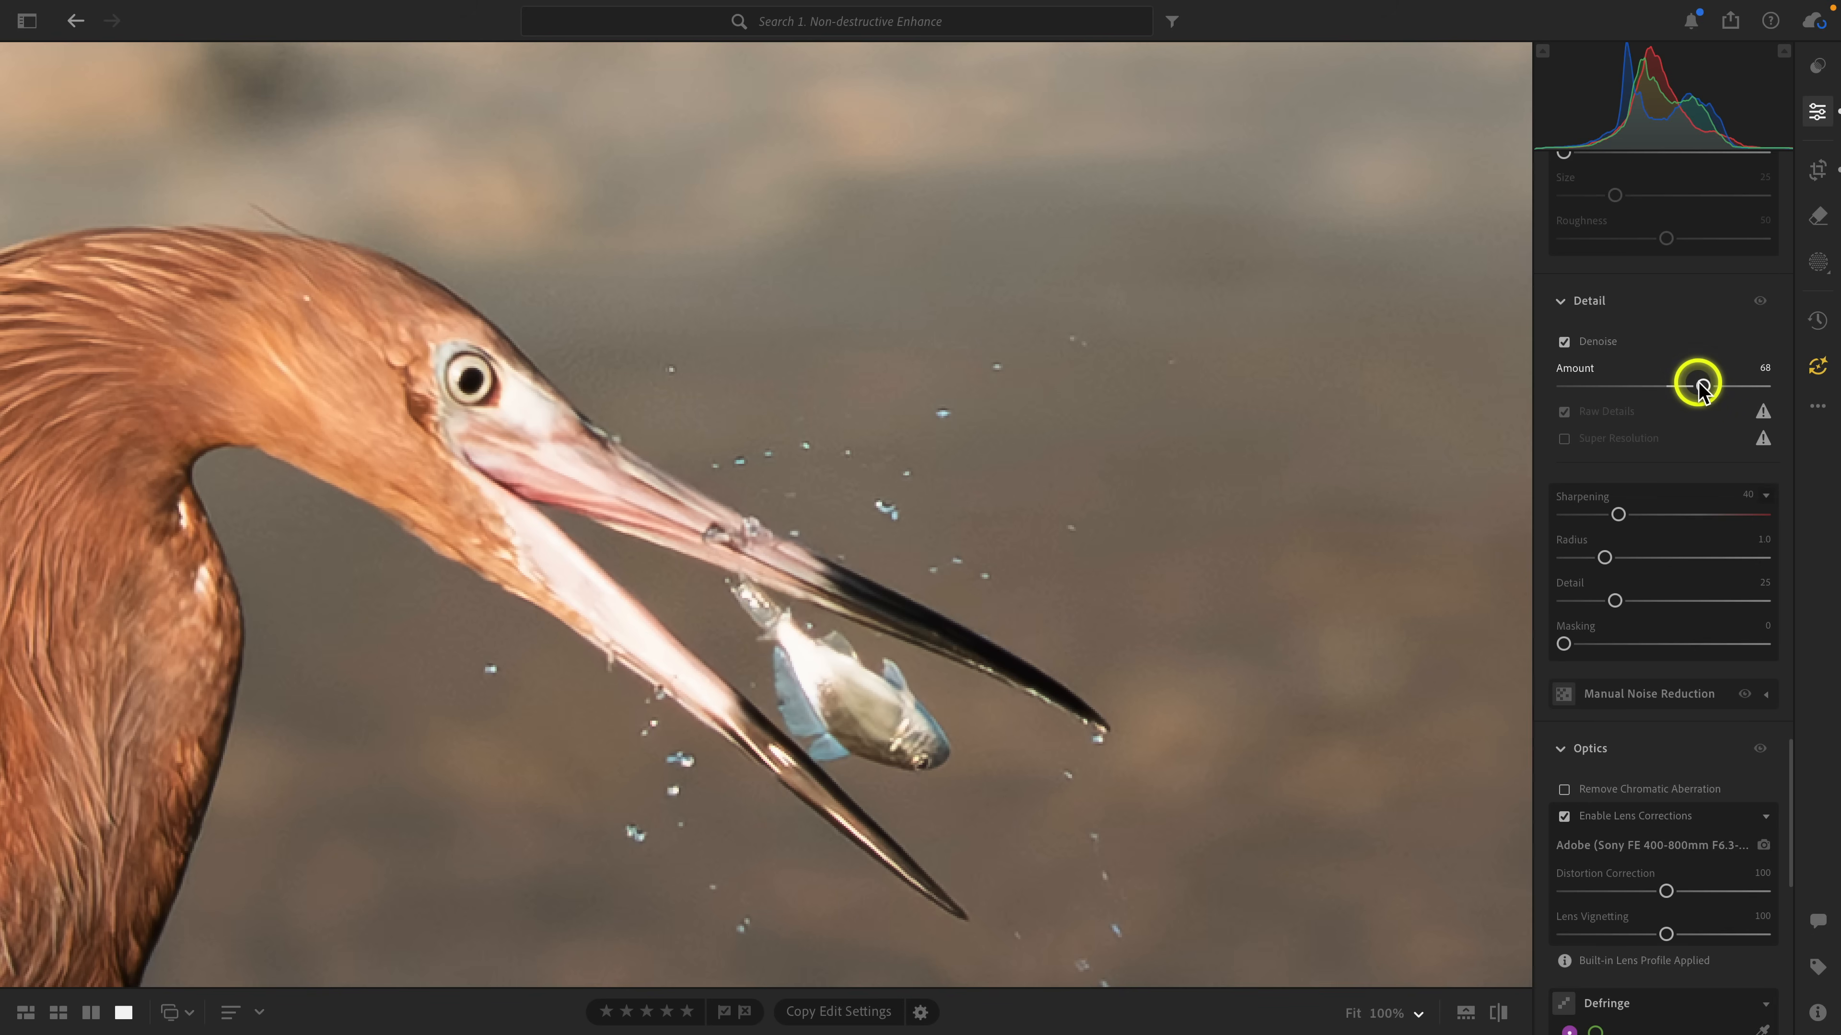
pyautogui.moveTo(1702, 386); pyautogui.dragTo(1731, 386)
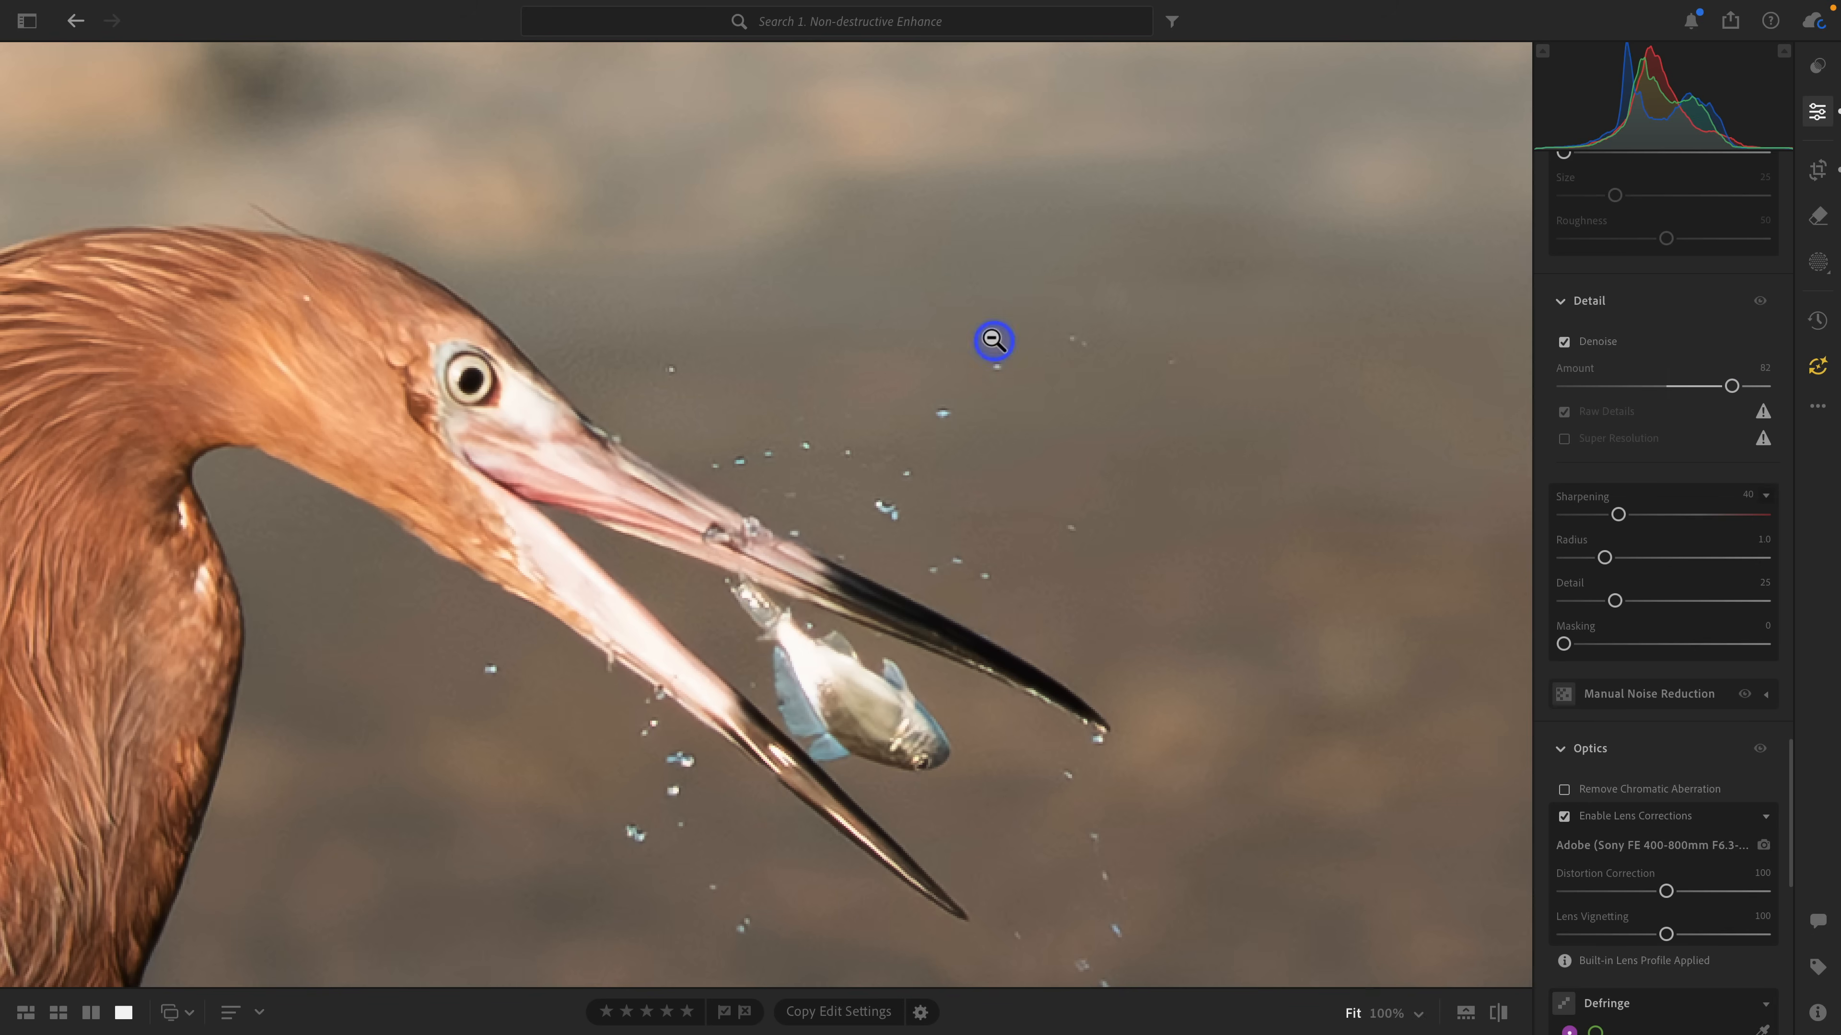
pyautogui.click(989, 338)
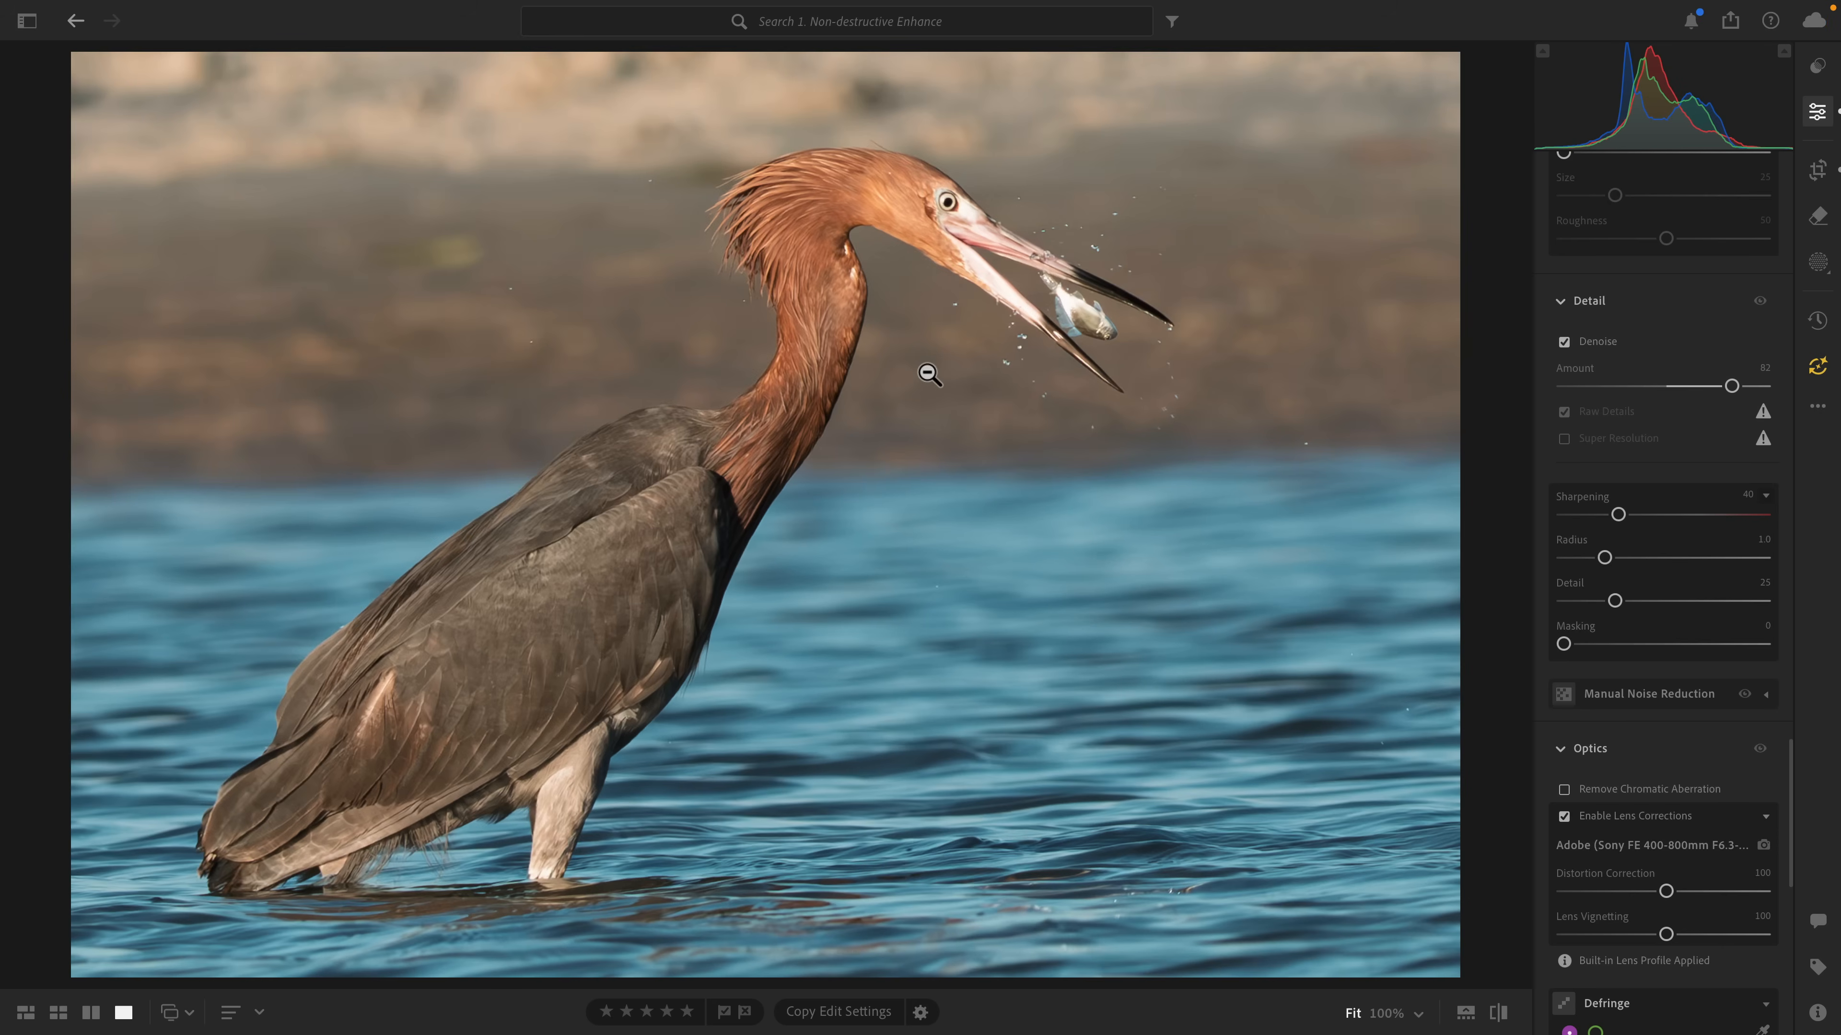
# Return to the grid, reopen the original raw photo and review its edit settings down to the Detail section.
pyautogui.press('g')
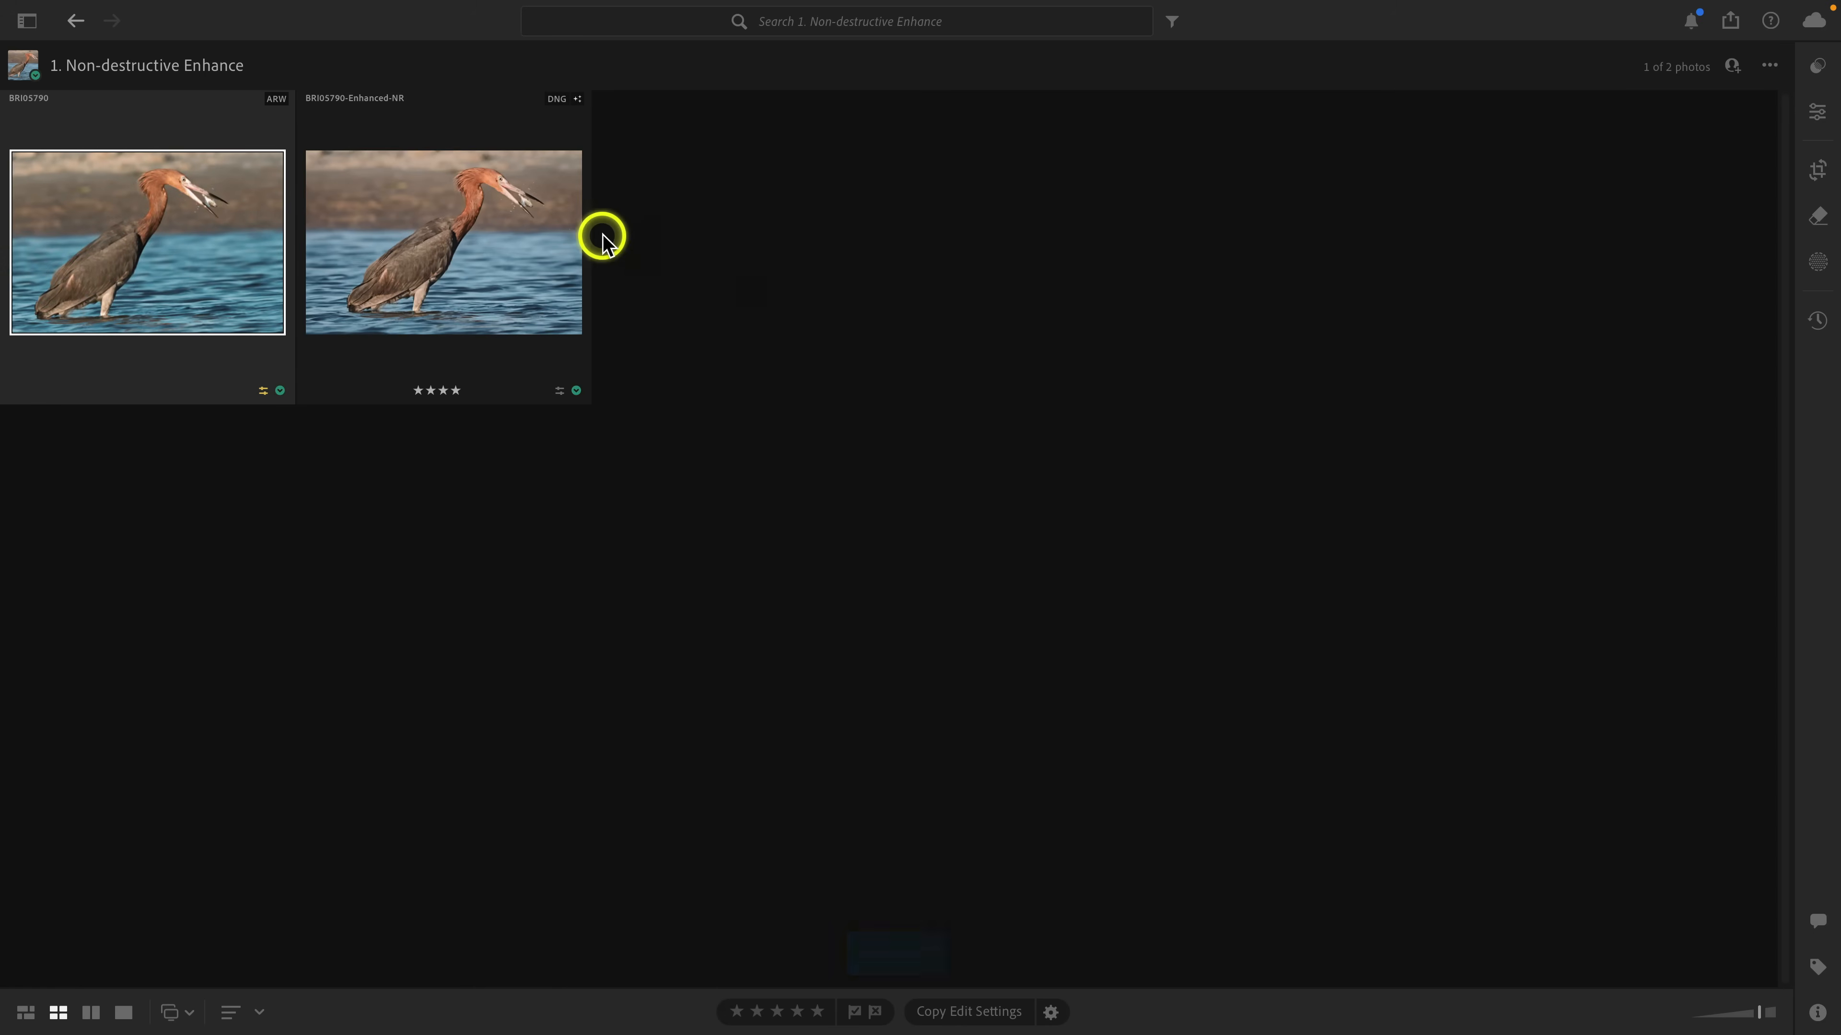
pyautogui.click(529, 232)
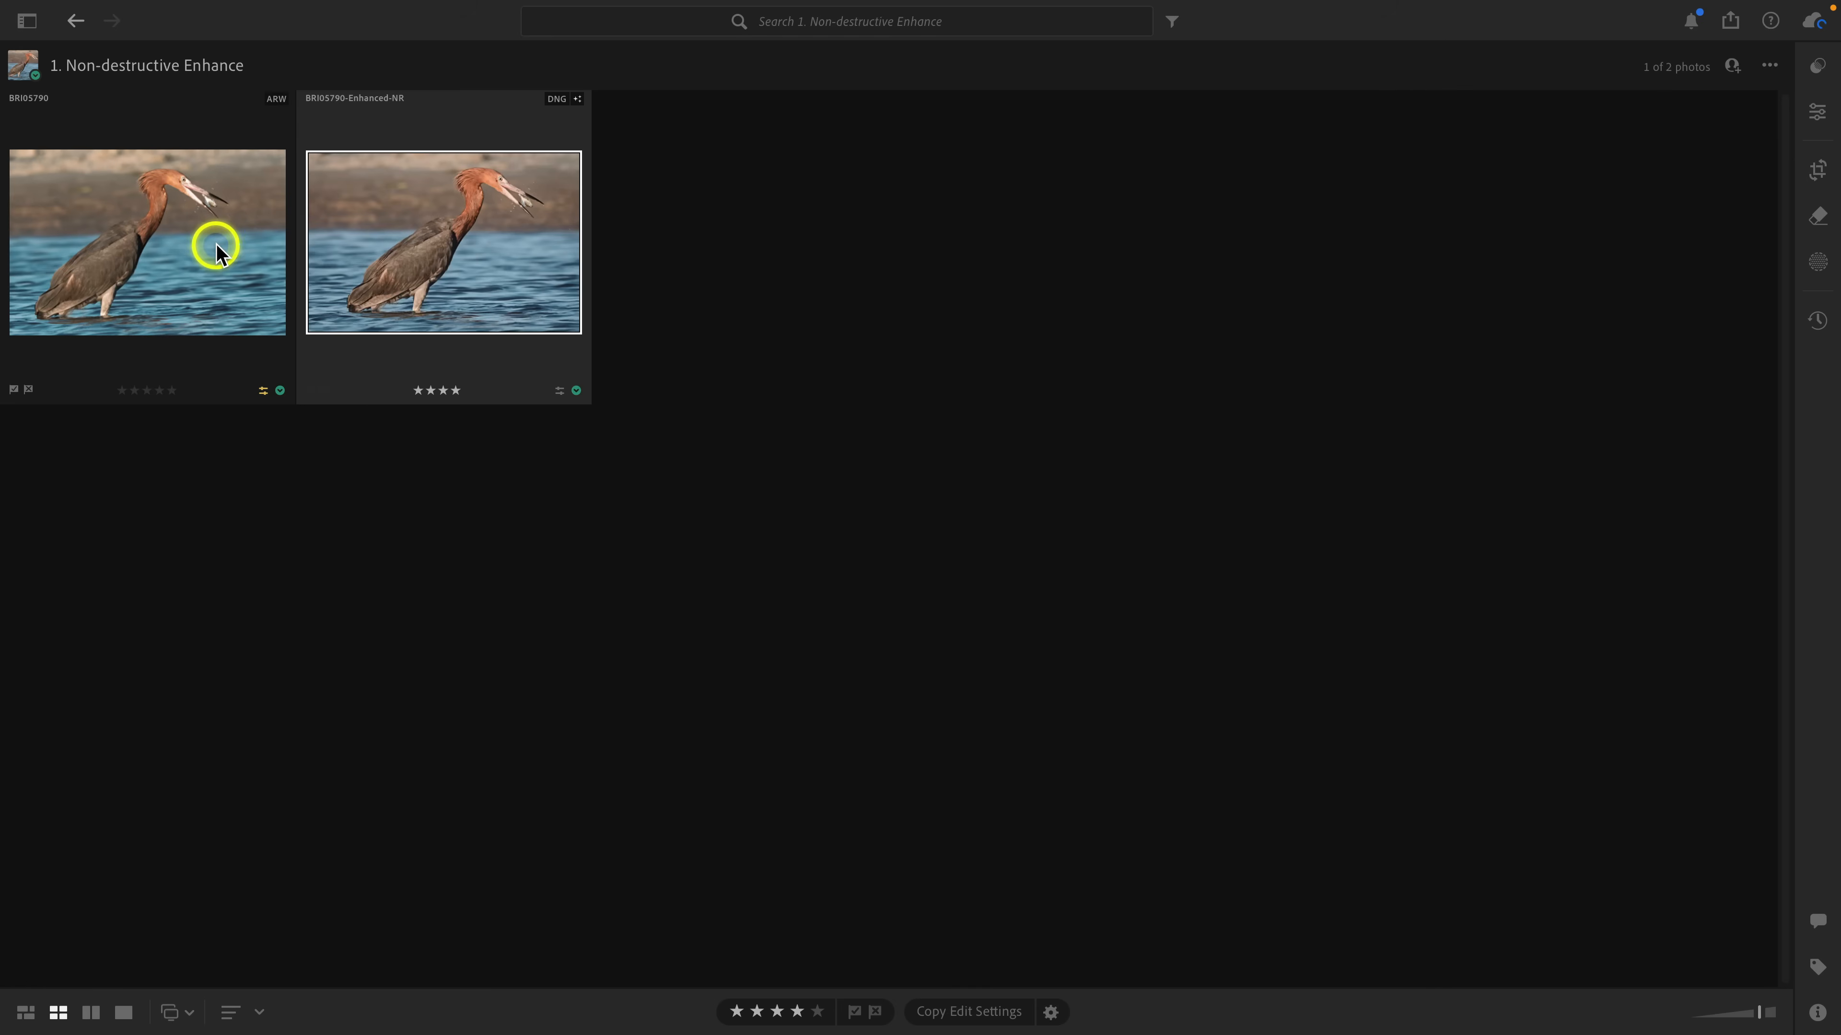
pyautogui.doubleClick(207, 248)
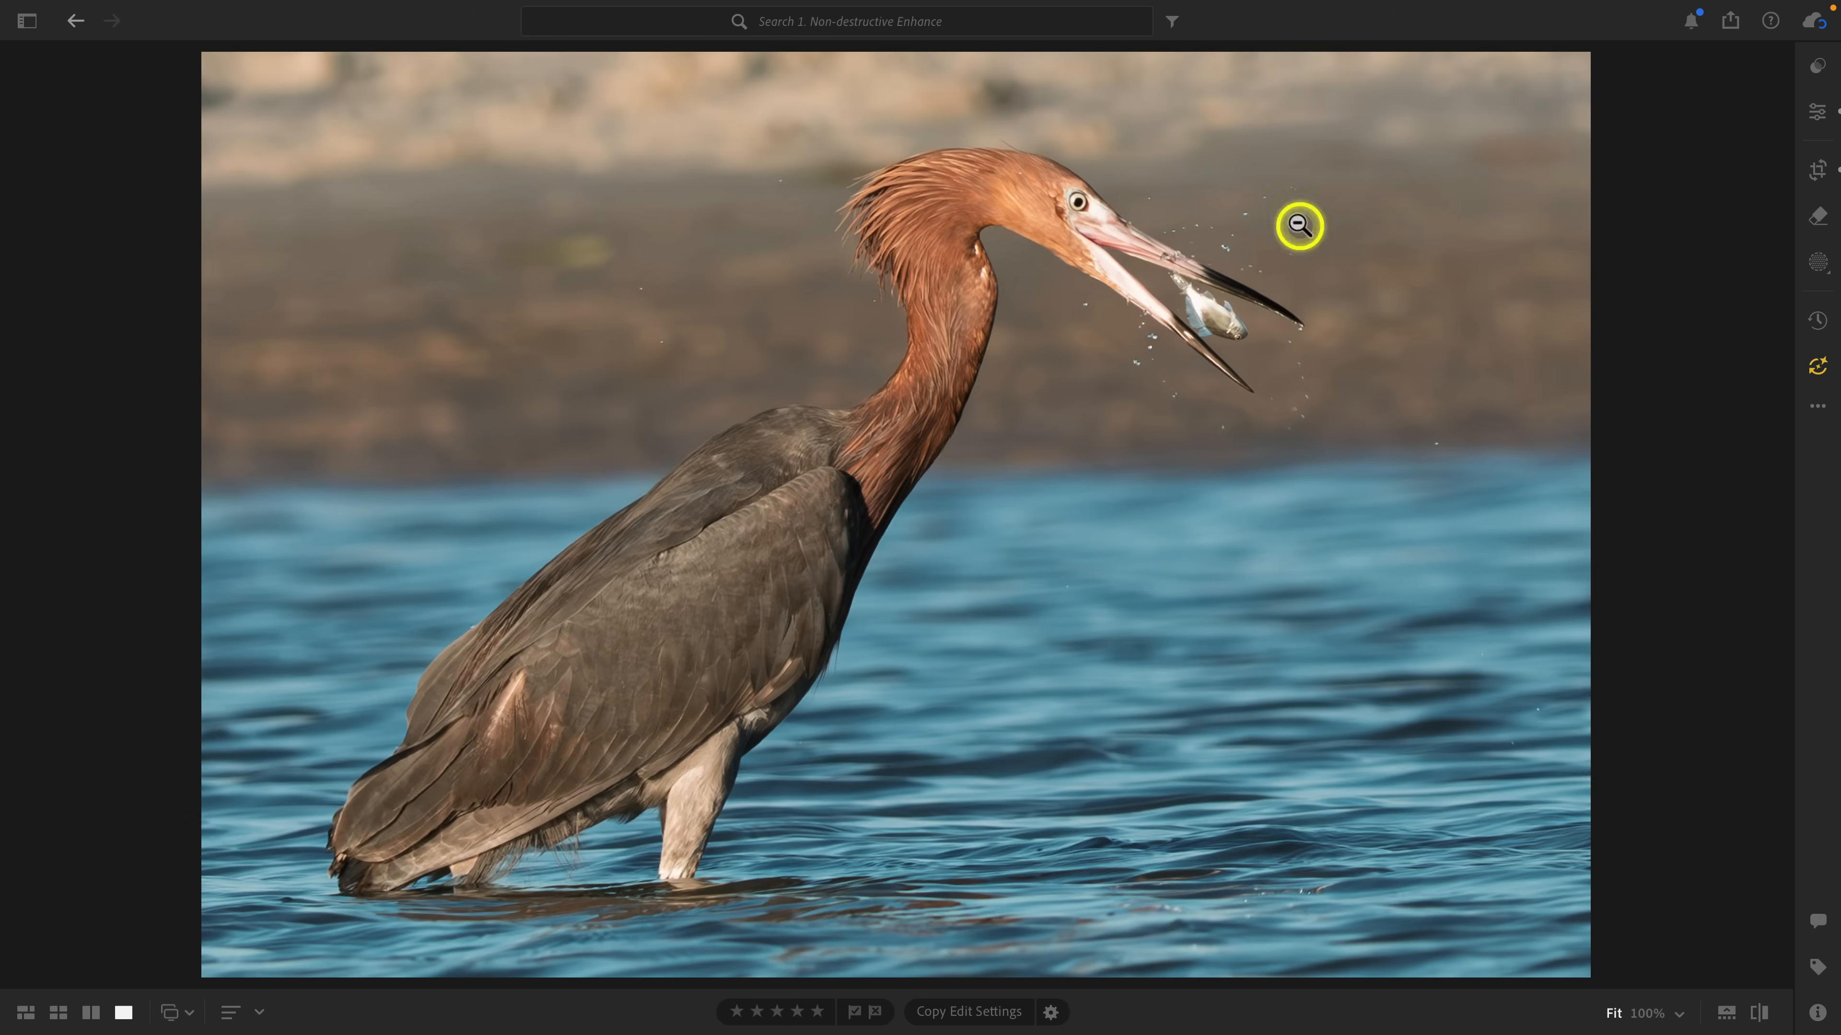
pyautogui.click(1819, 115)
pyautogui.scroll(-15, 1653, 504)
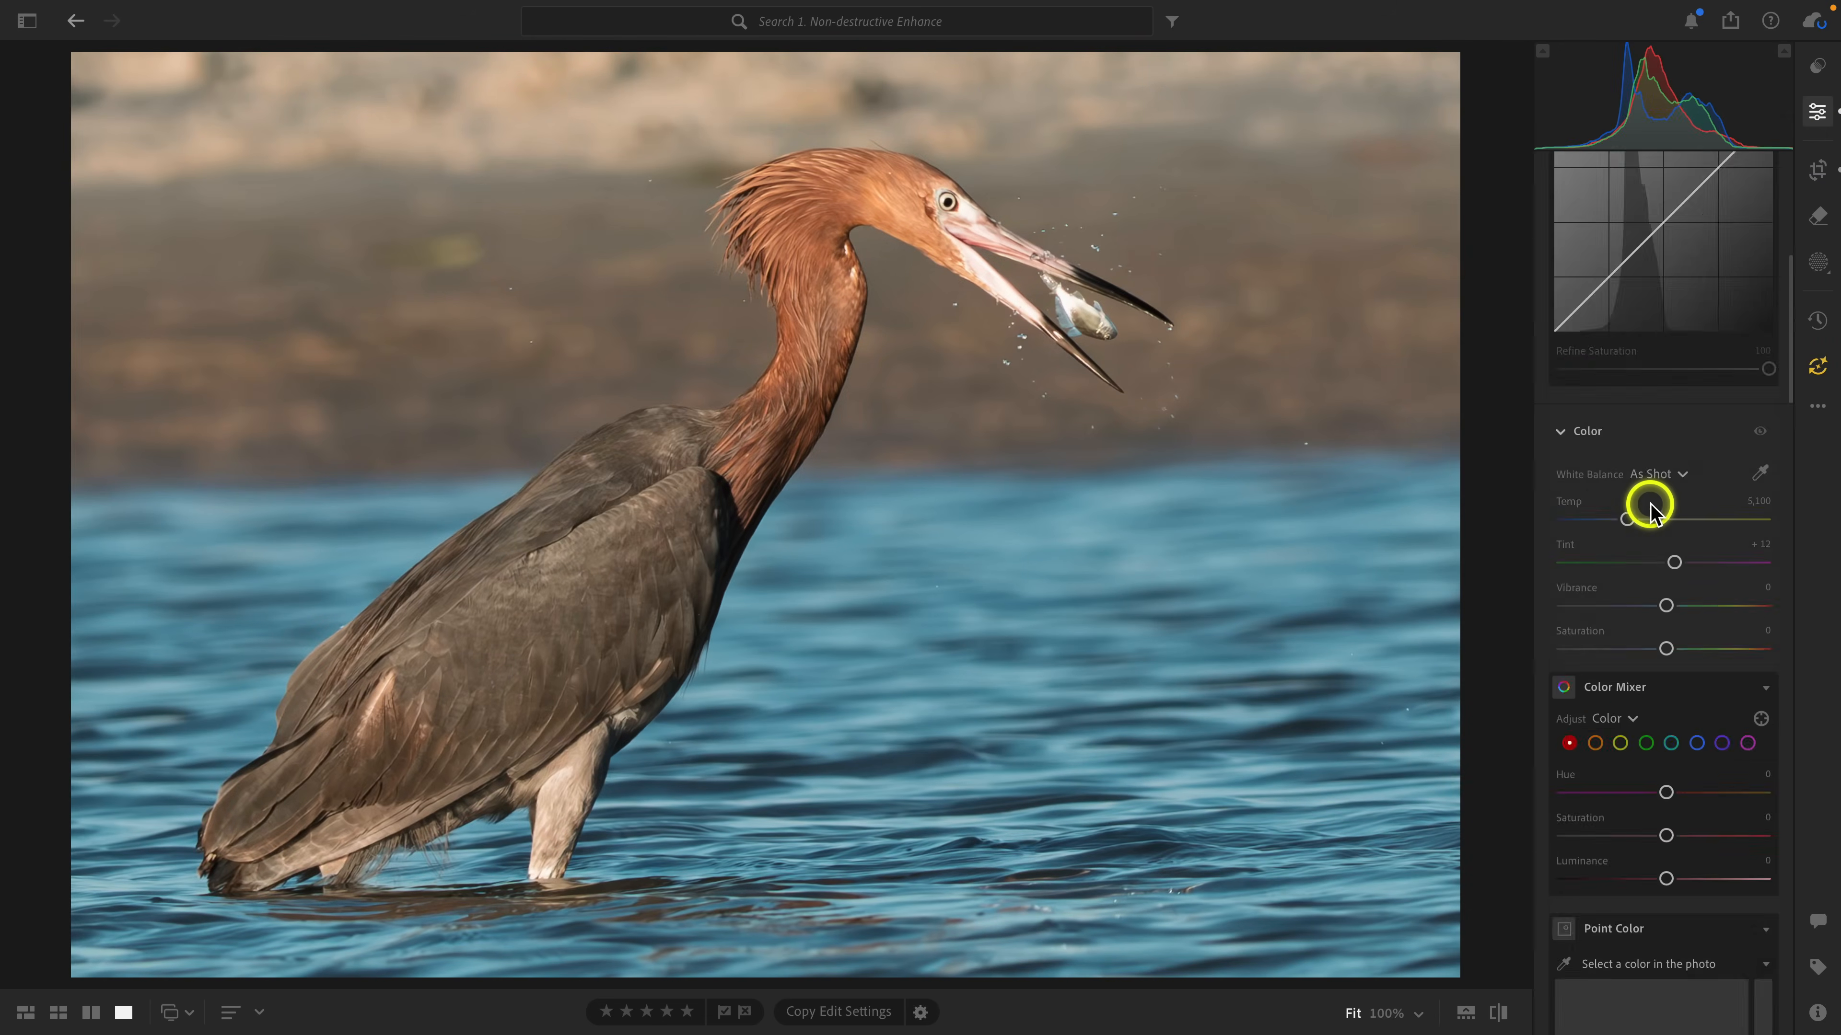
pyautogui.scroll(-15, 1650, 507)
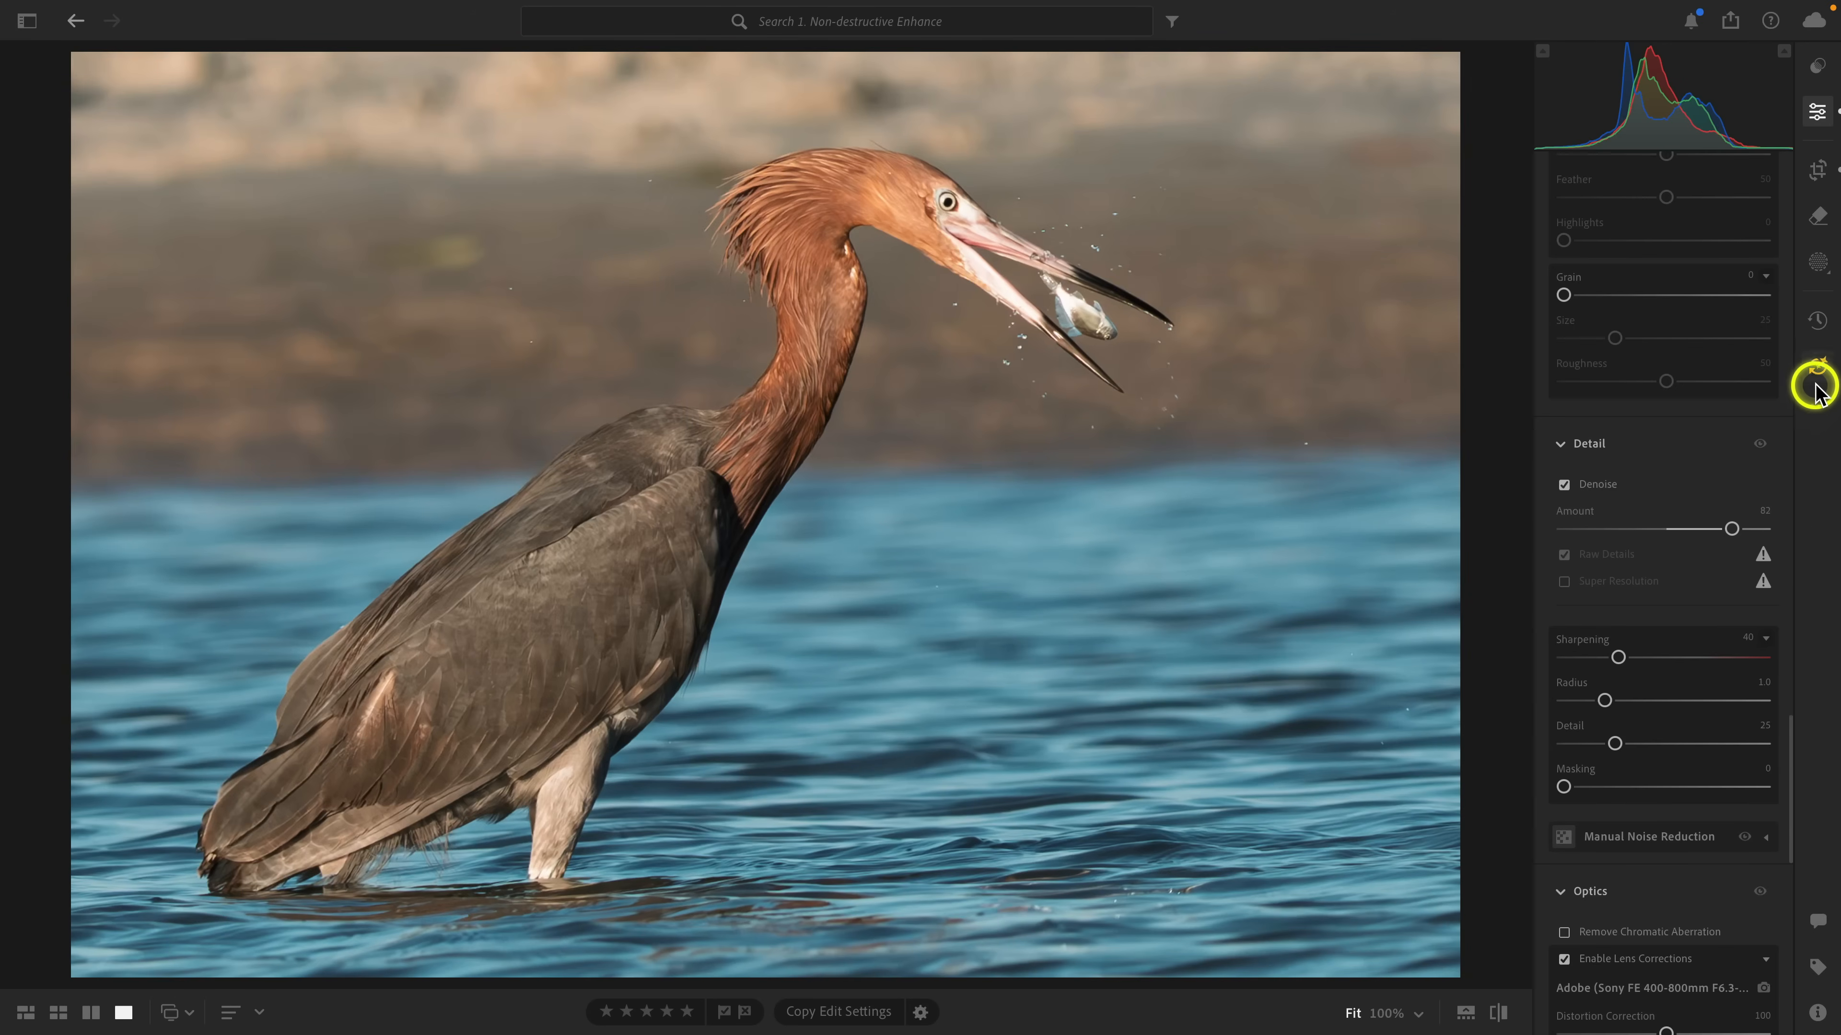
pyautogui.scroll(10, 1705, 405)
pyautogui.scroll(15, 1705, 408)
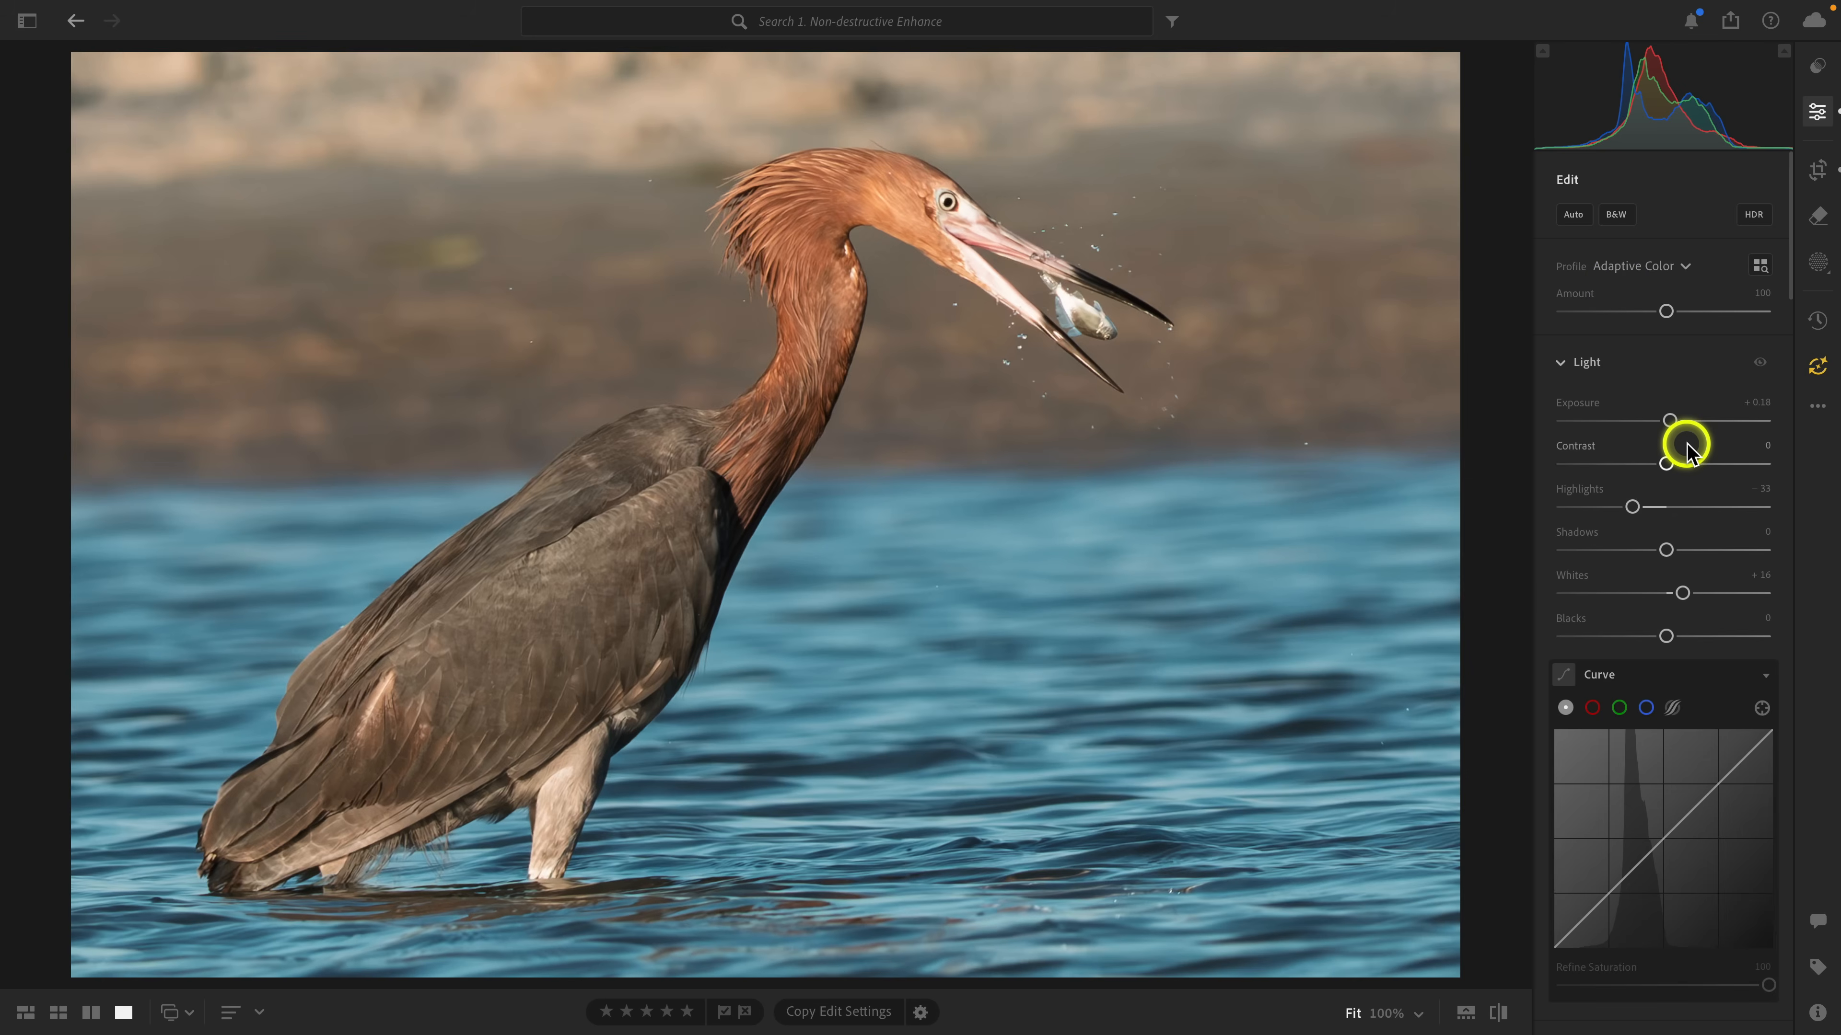
pyautogui.scroll(-15, 1686, 450)
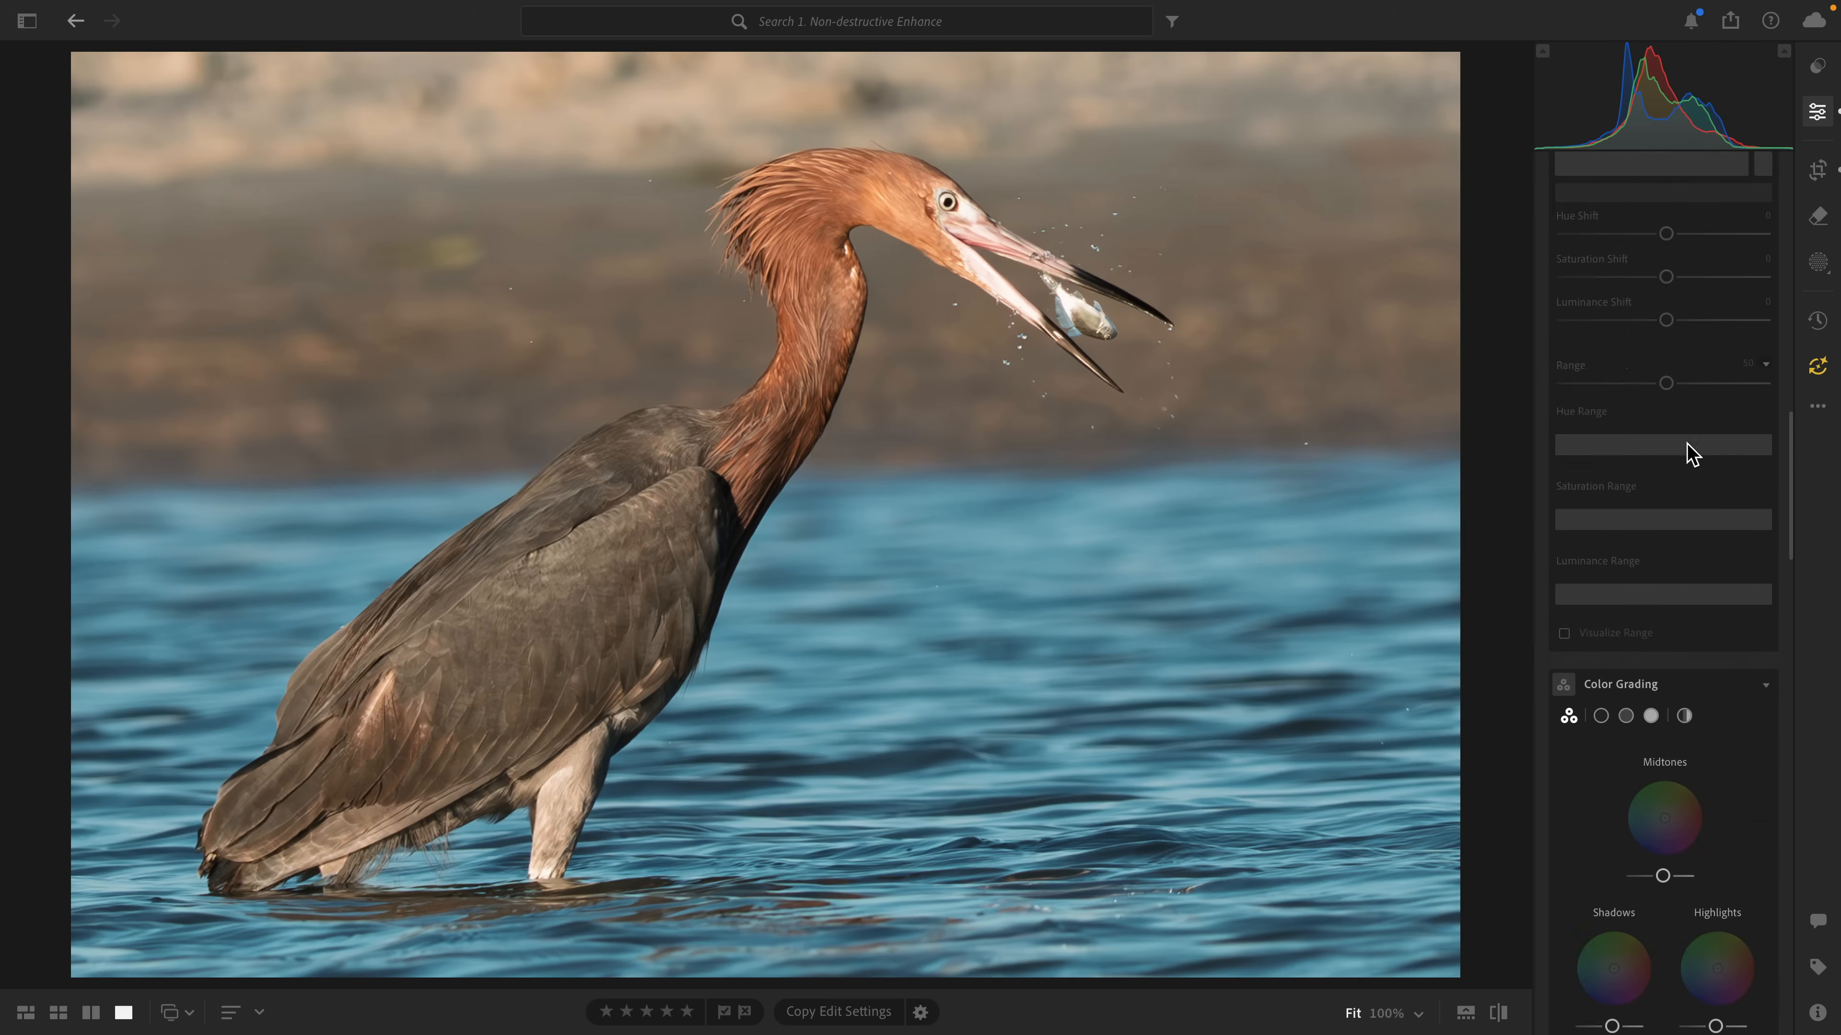
pyautogui.scroll(-15, 1686, 449)
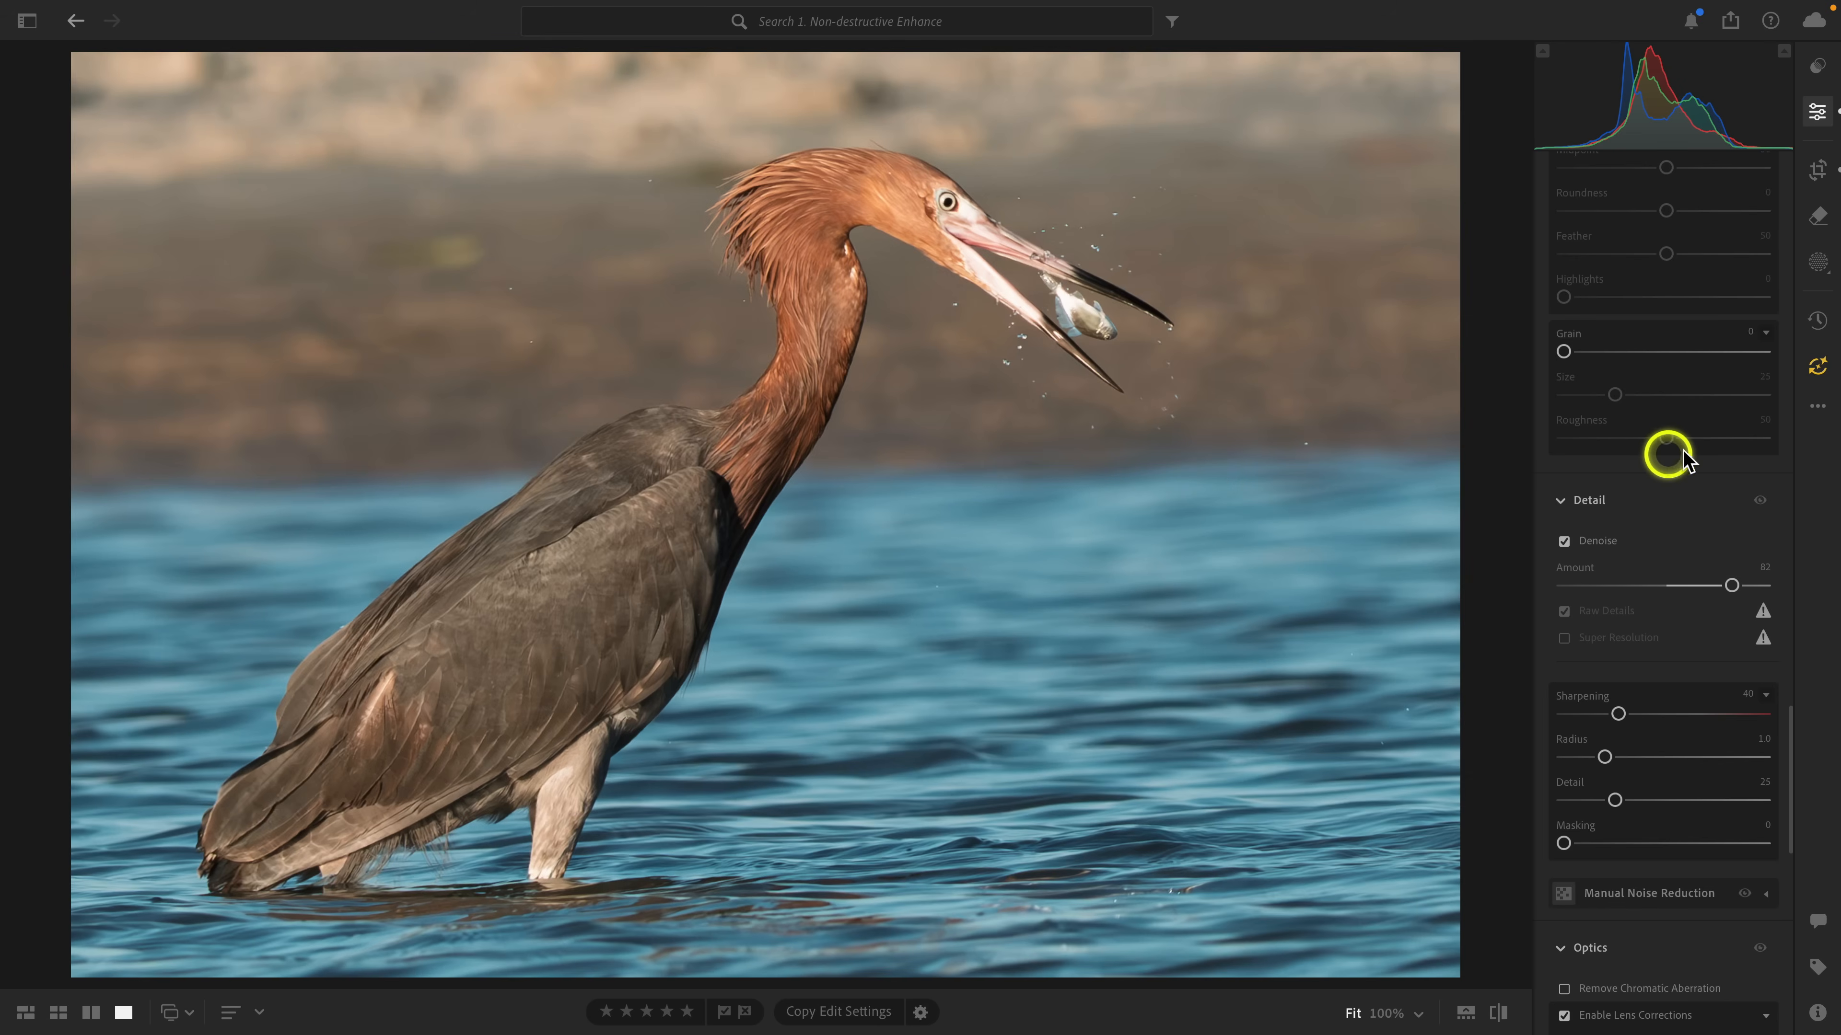
# Update the photo's Denoise and Adaptive Profile AI settings to the latest version.
pyautogui.click(1818, 368)
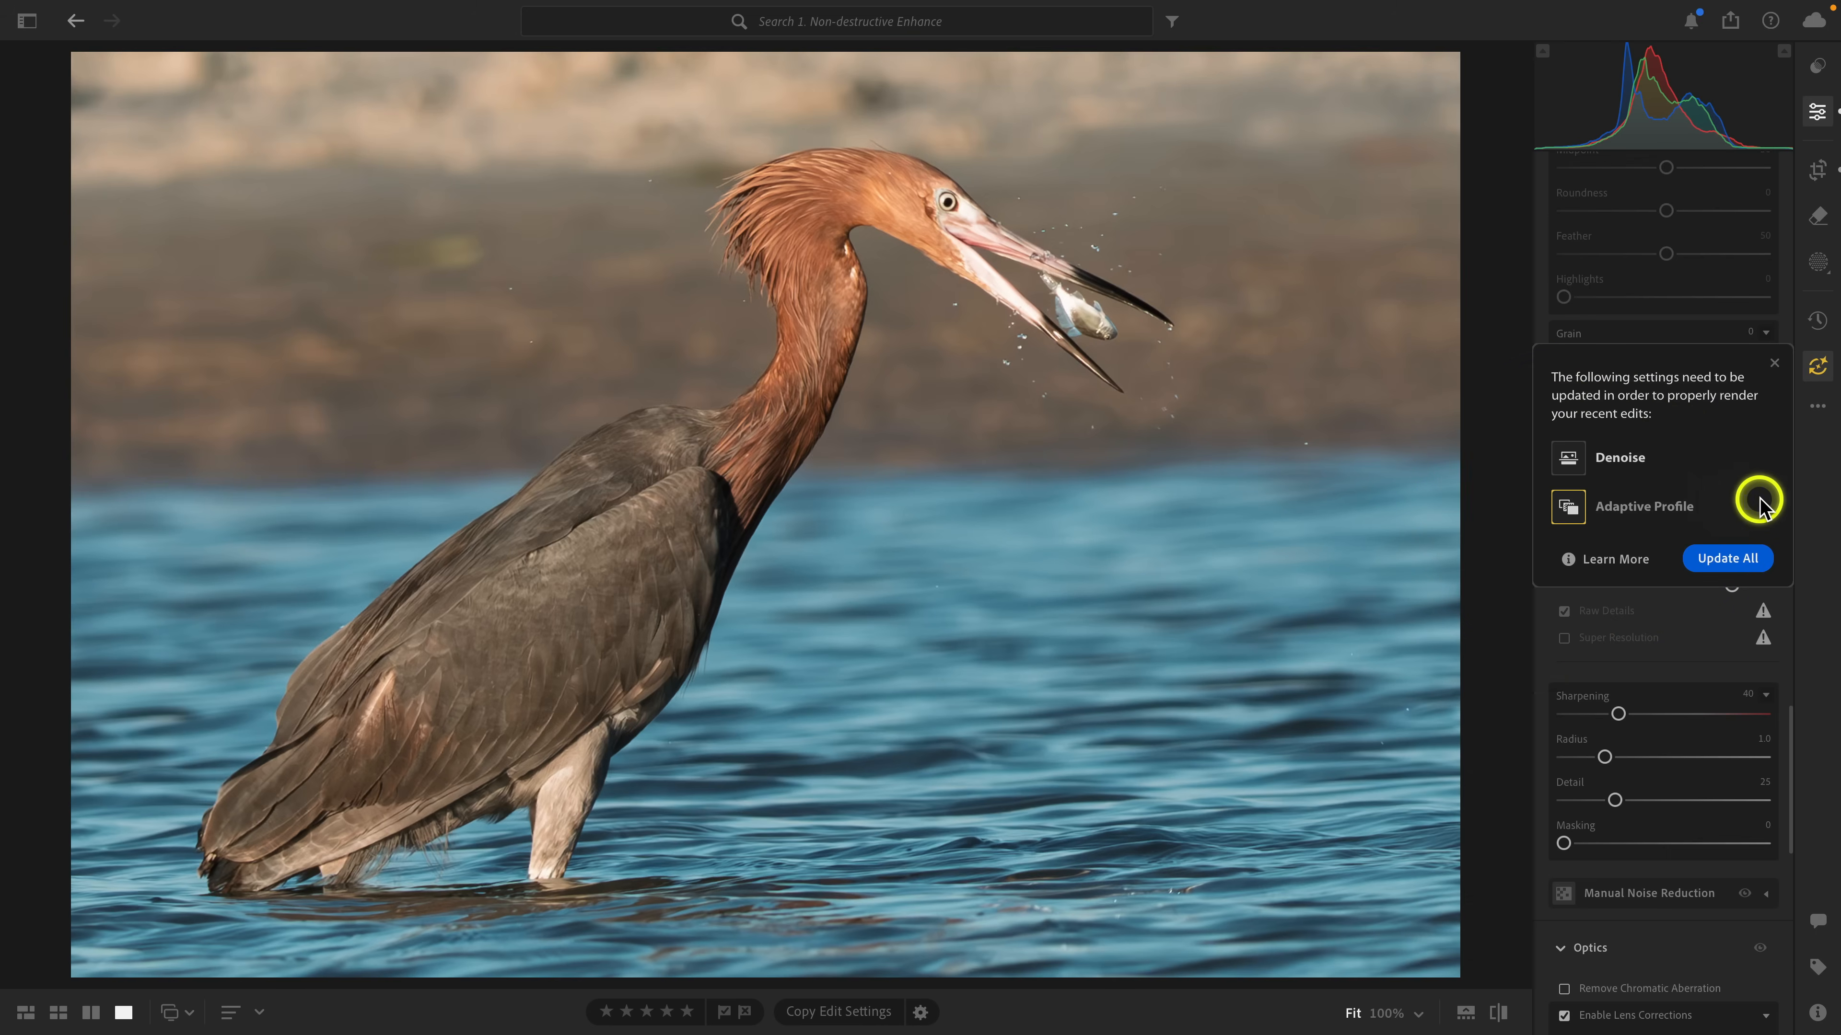
pyautogui.click(1753, 560)
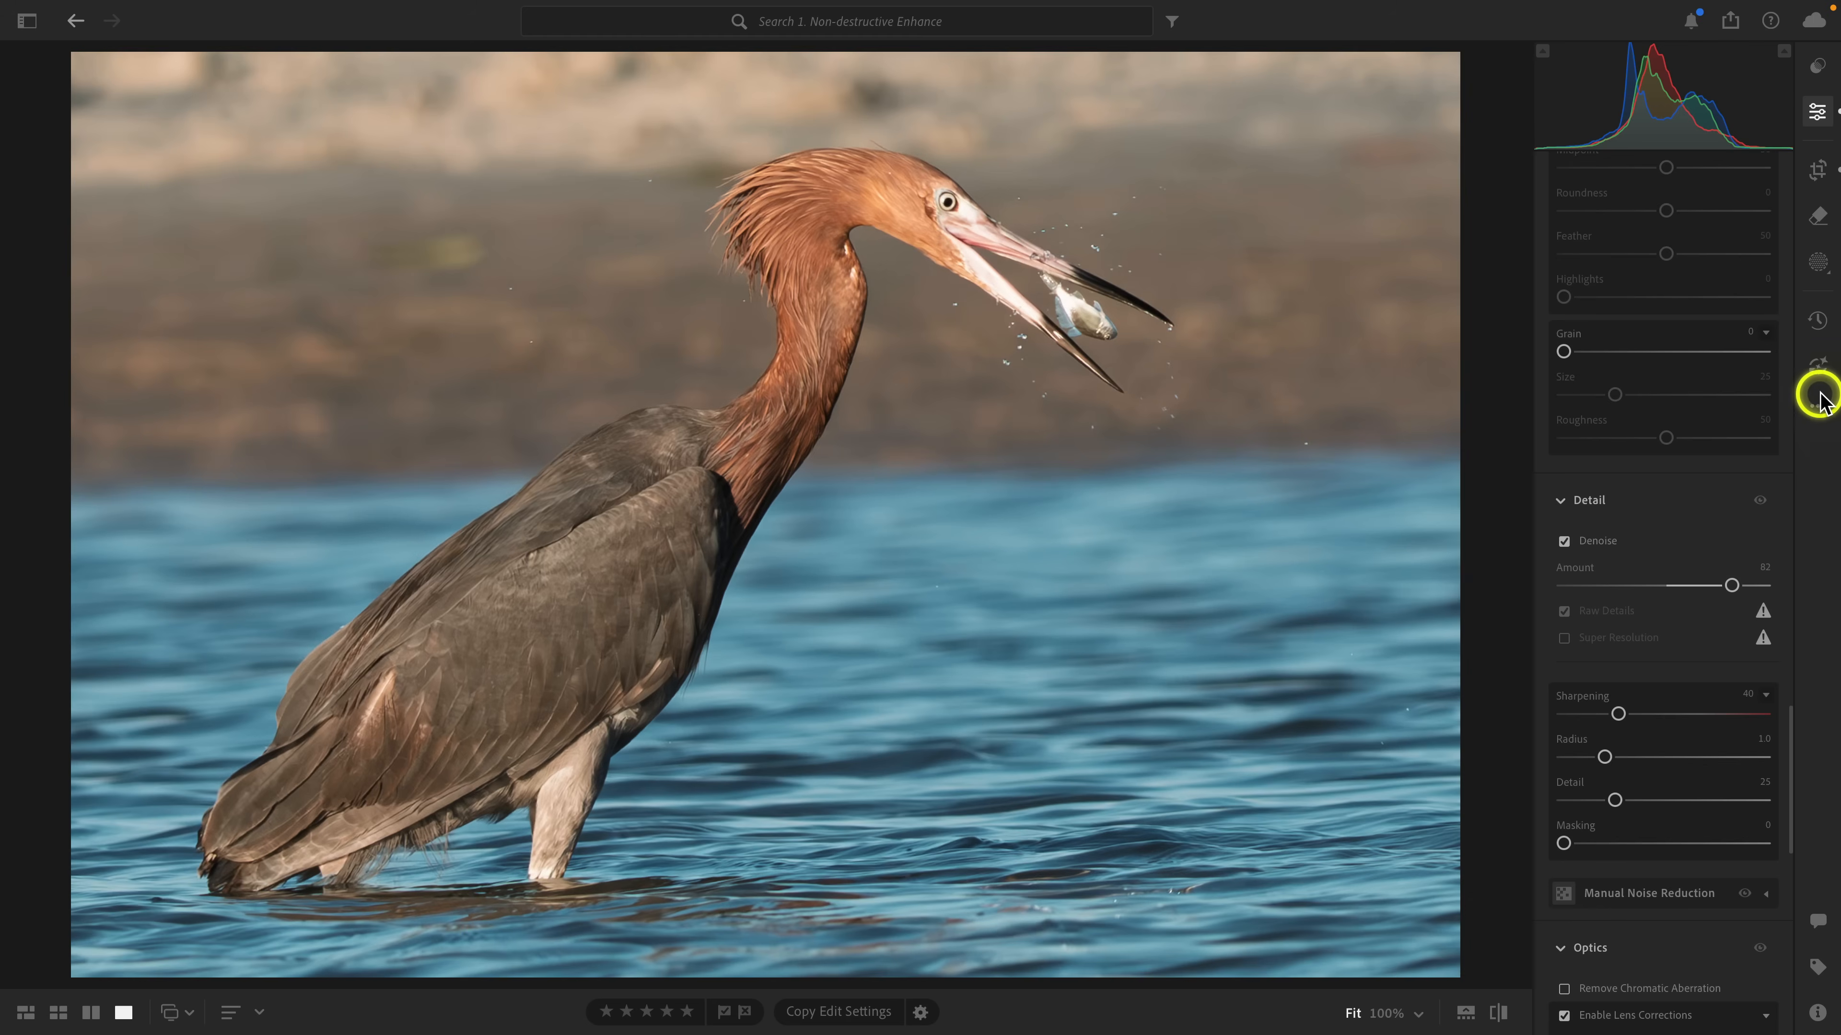
pyautogui.click(1818, 368)
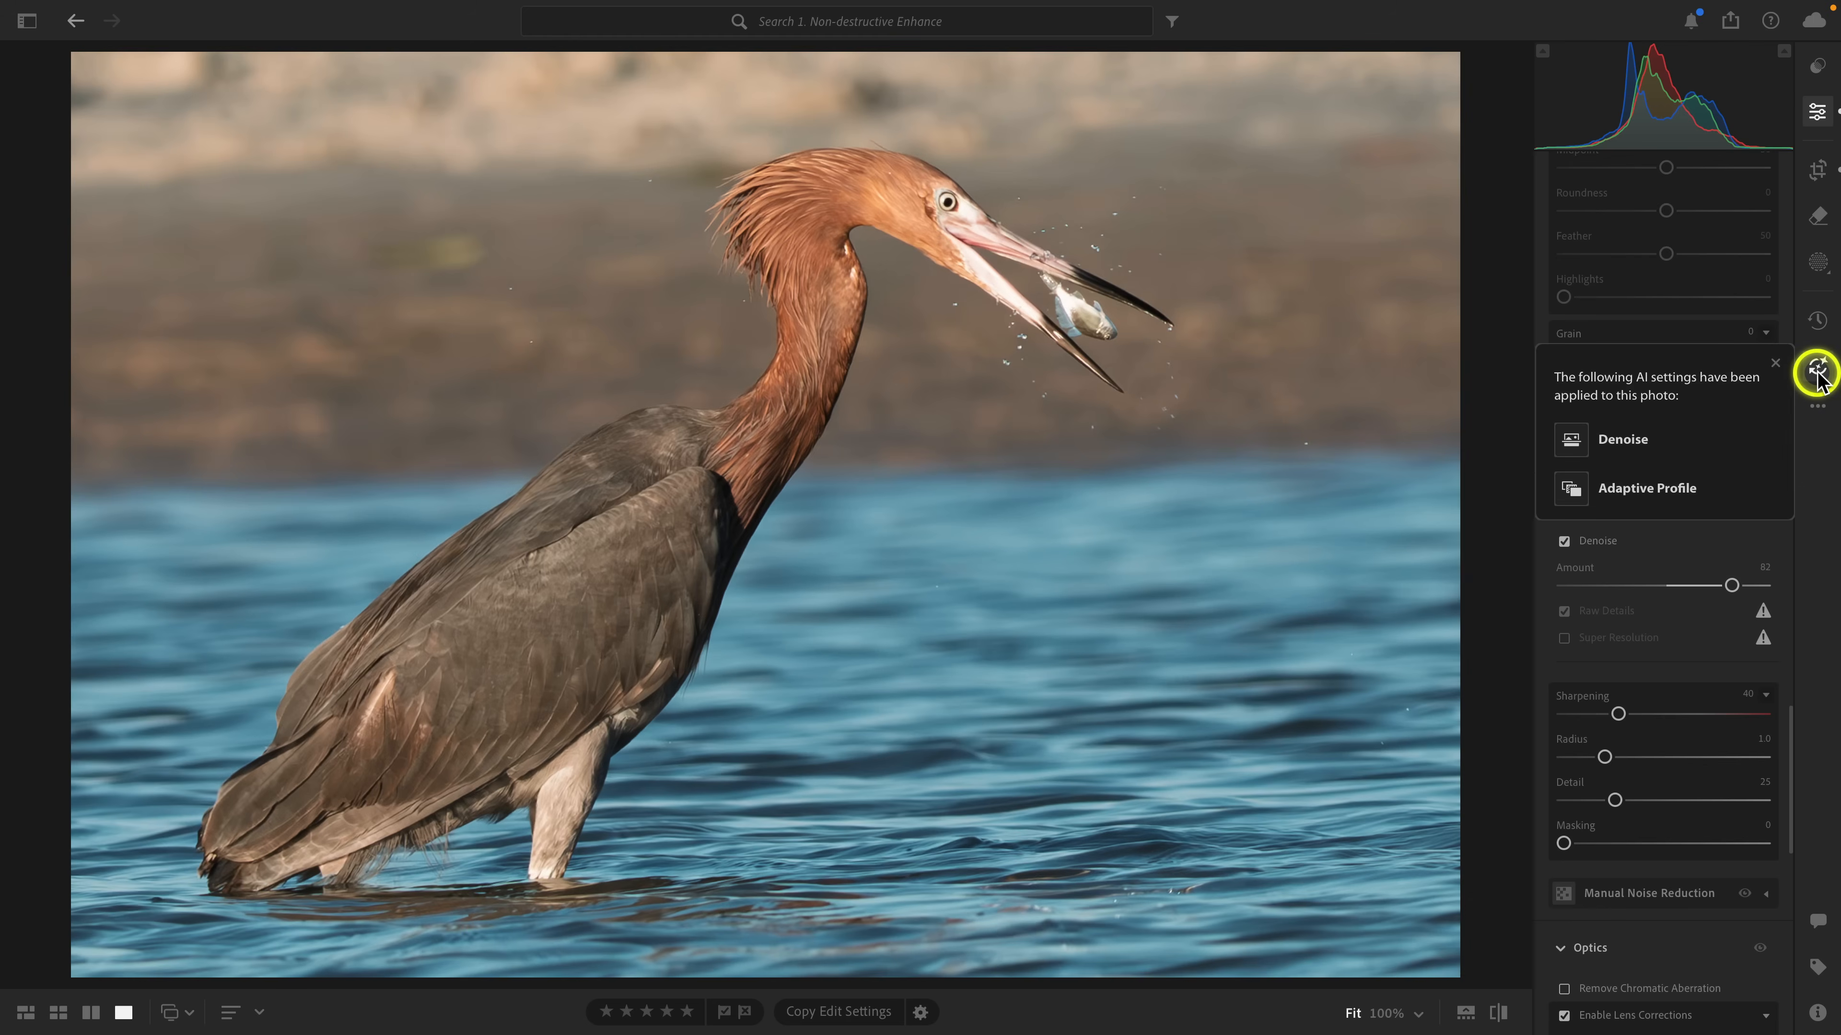
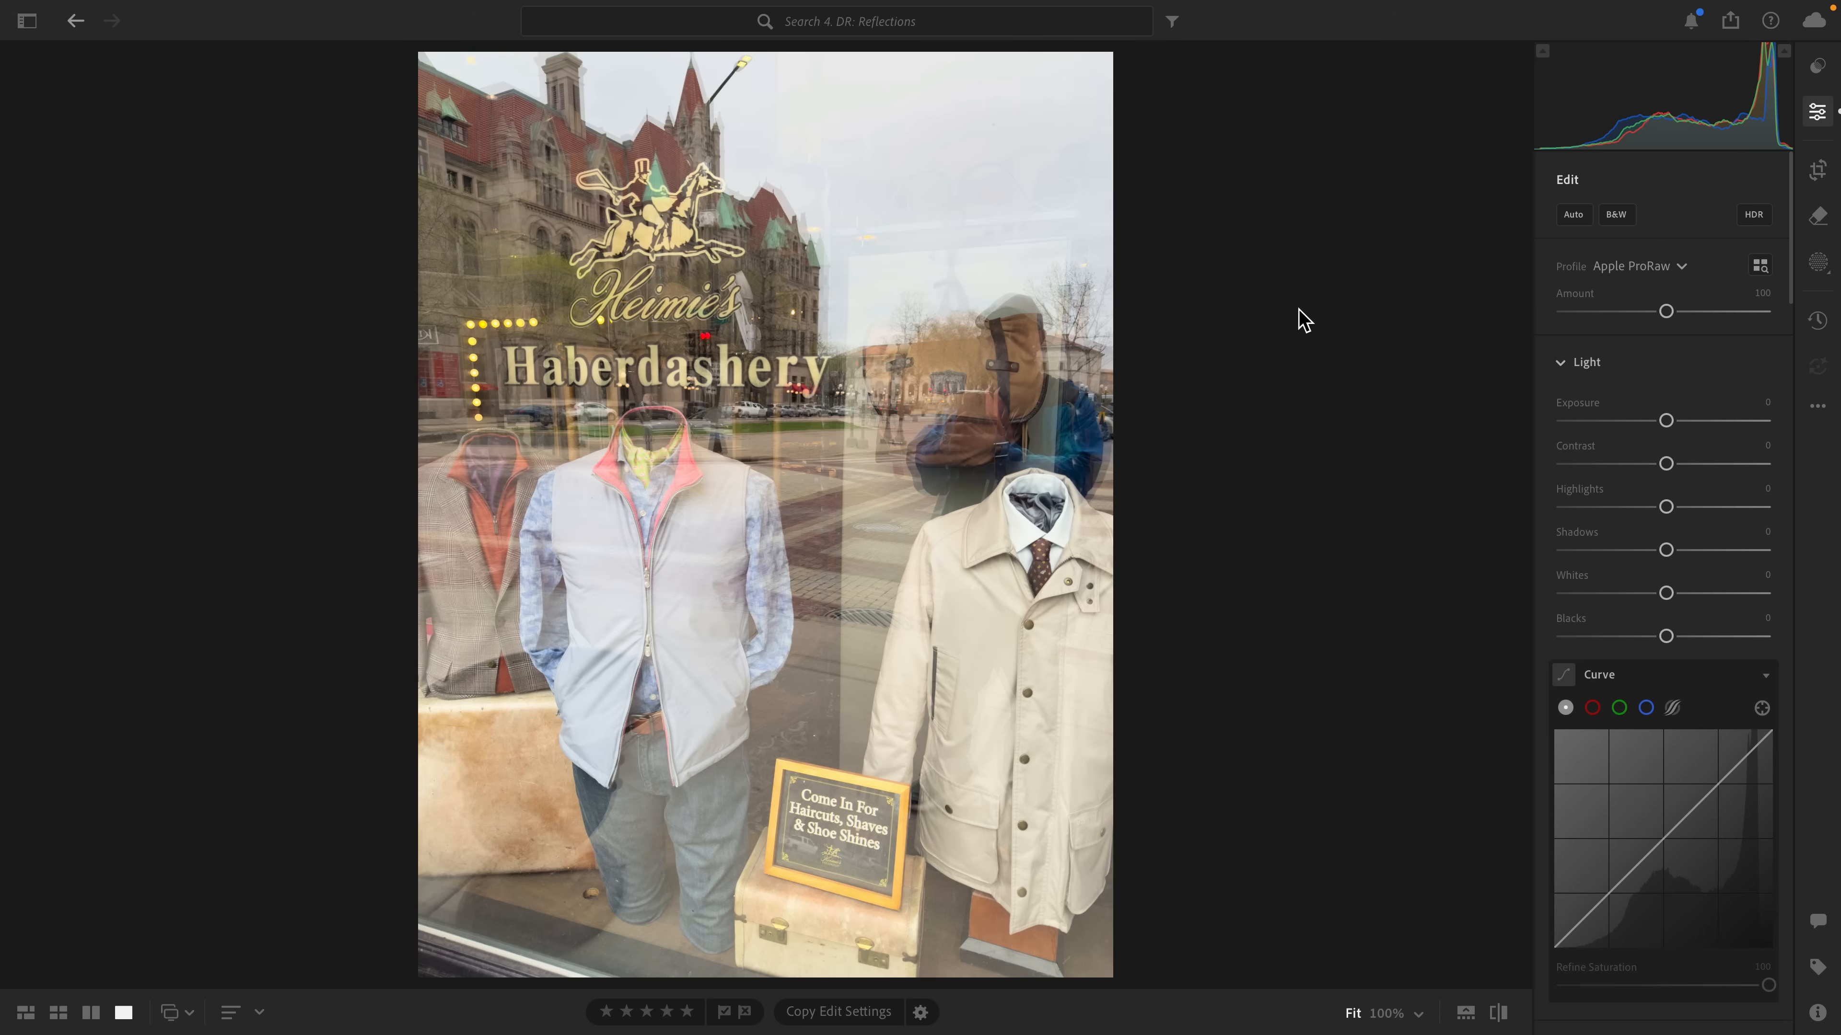
# Open Distraction Removal for reflections on the shop-window photo and apply it with Preview quality.
pyautogui.click(1819, 218)
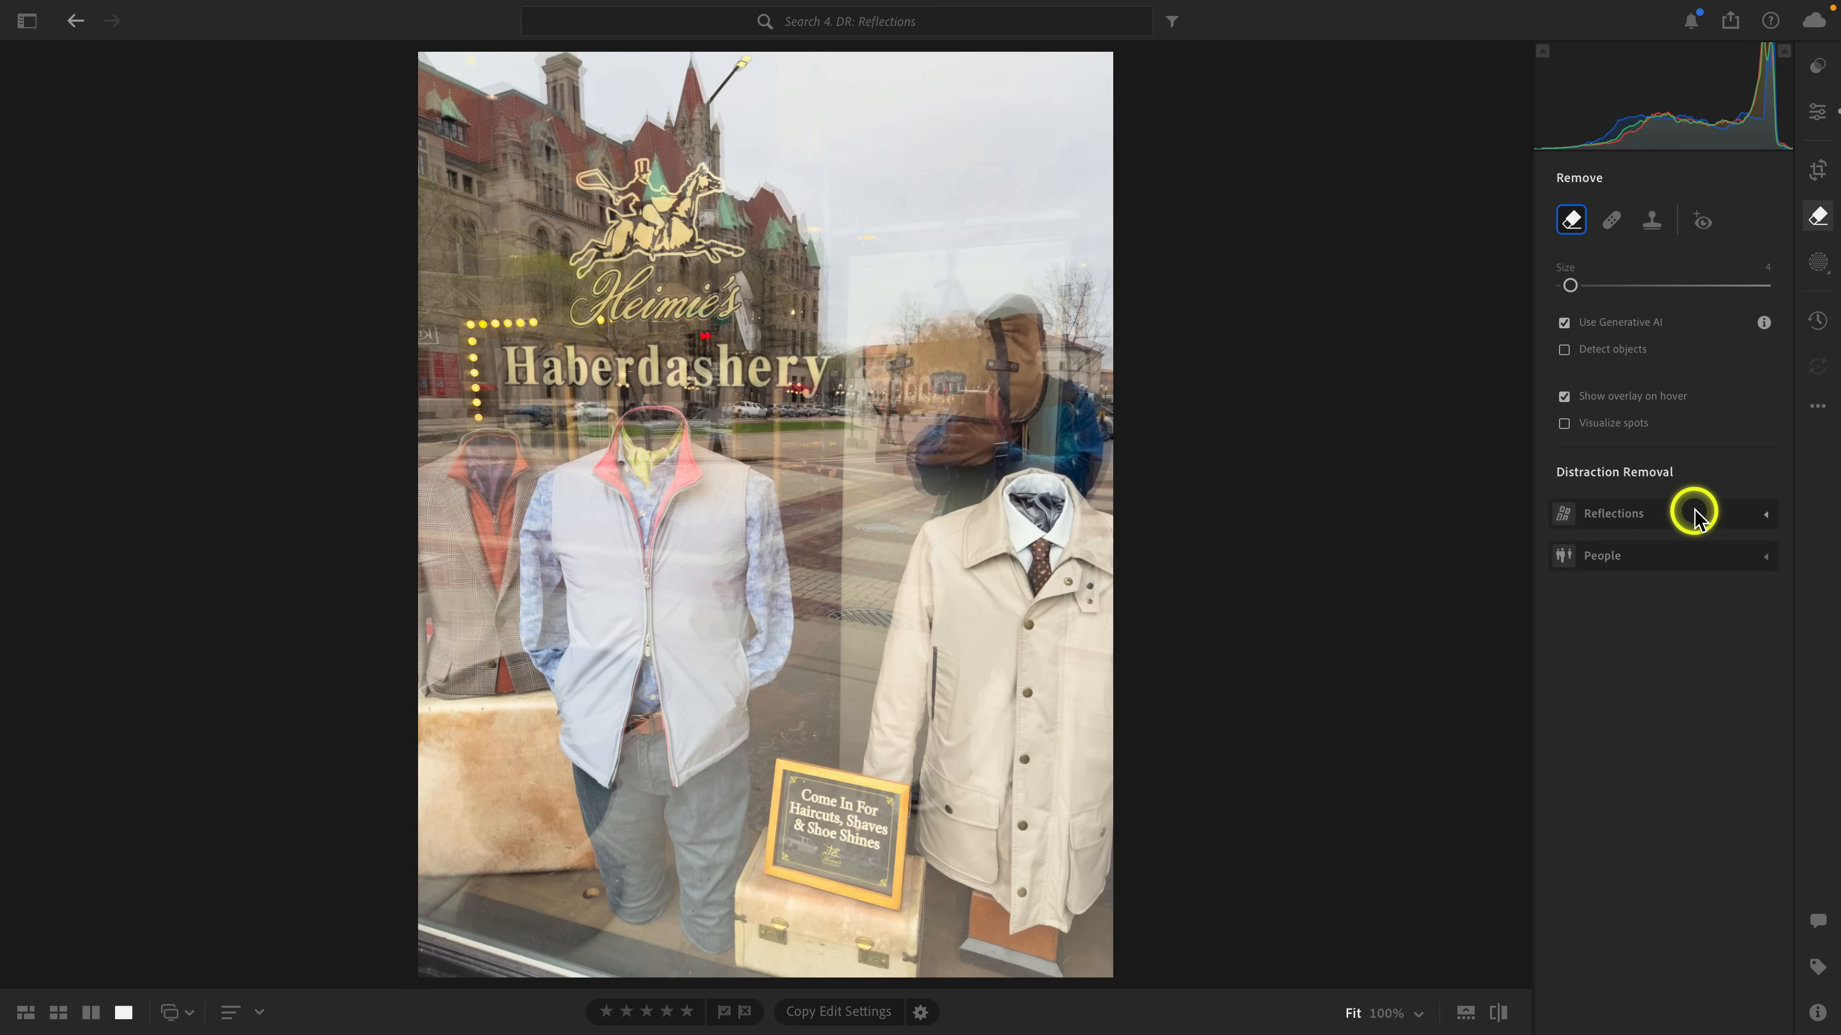
pyautogui.click(1765, 517)
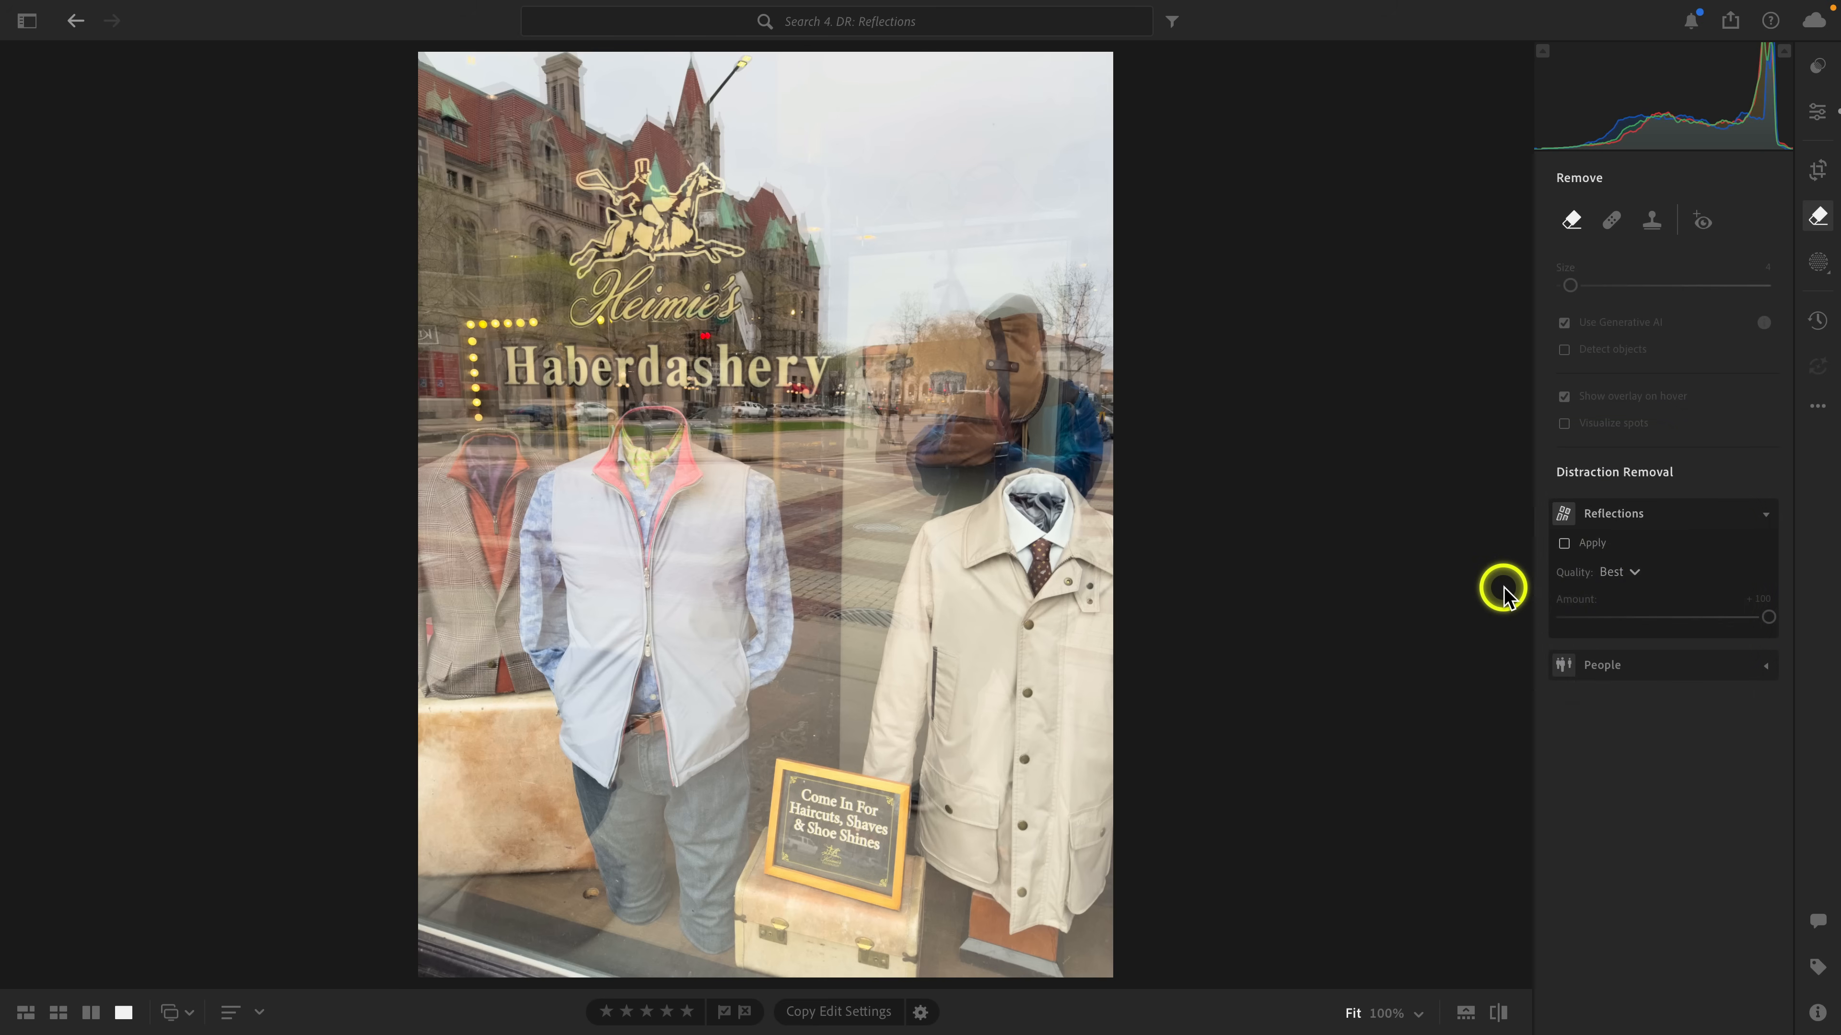
pyautogui.click(1637, 572)
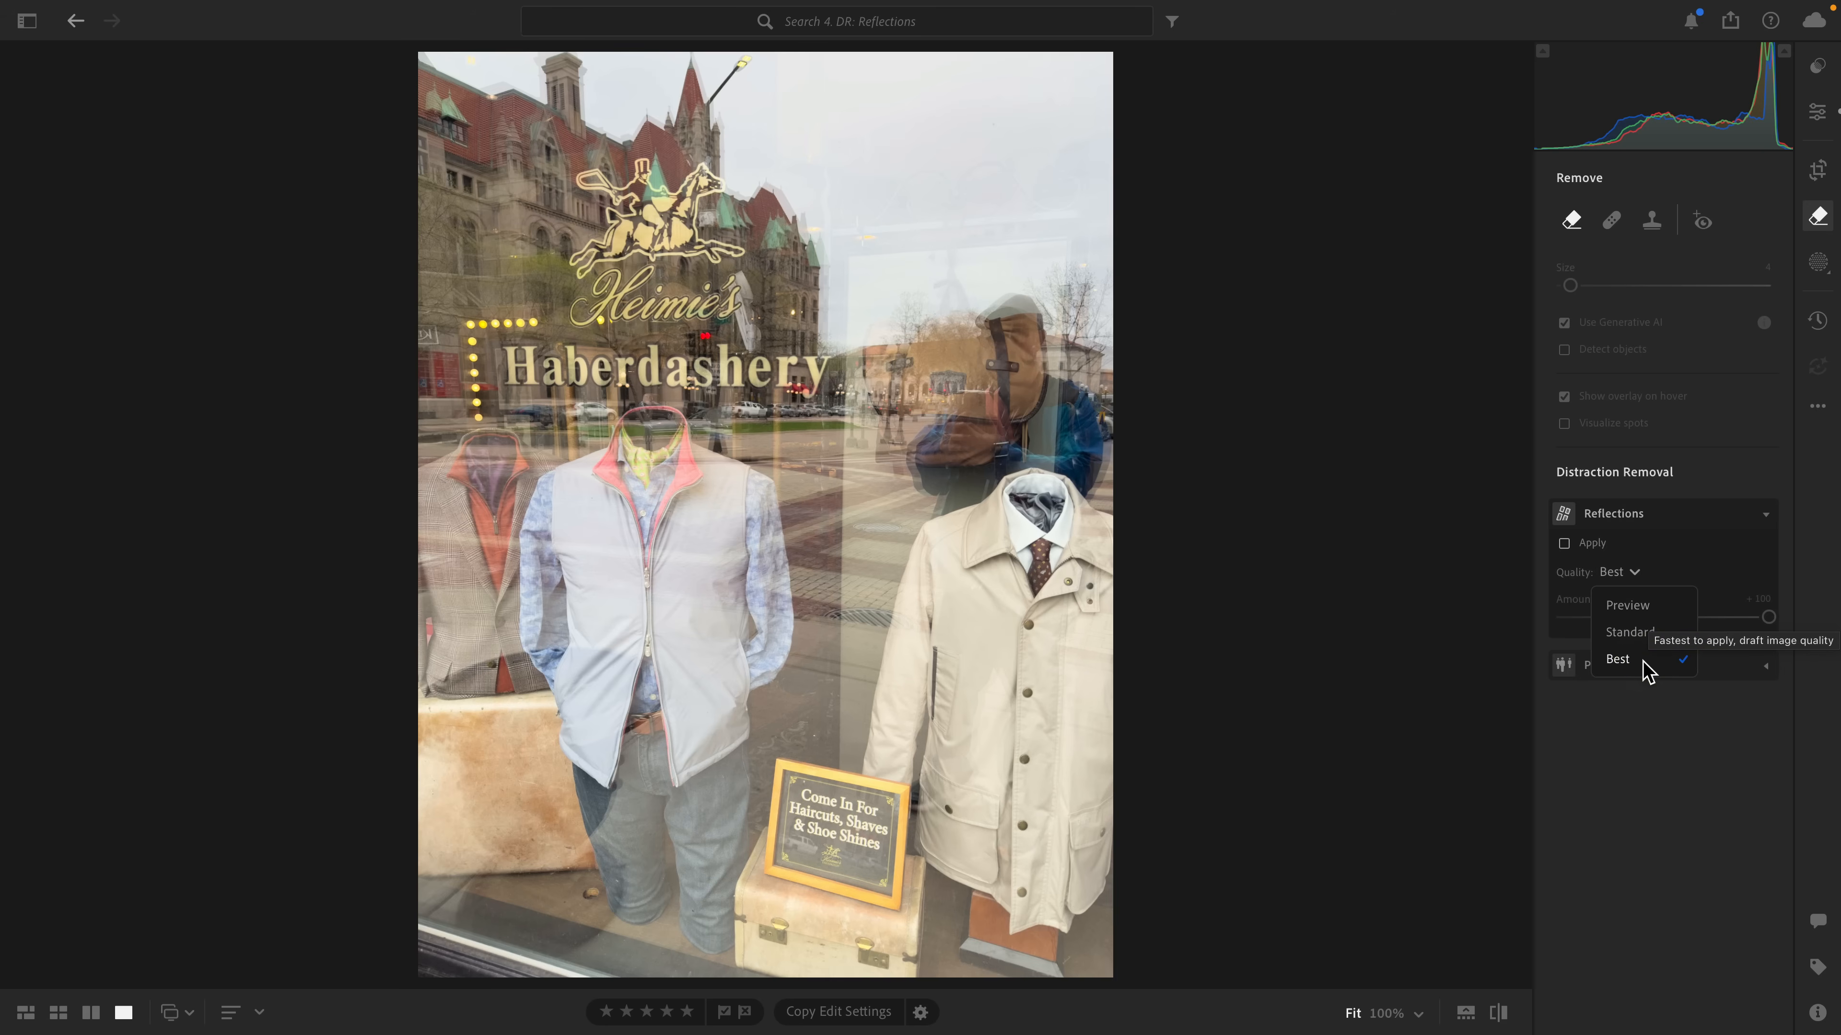
pyautogui.click(1625, 609)
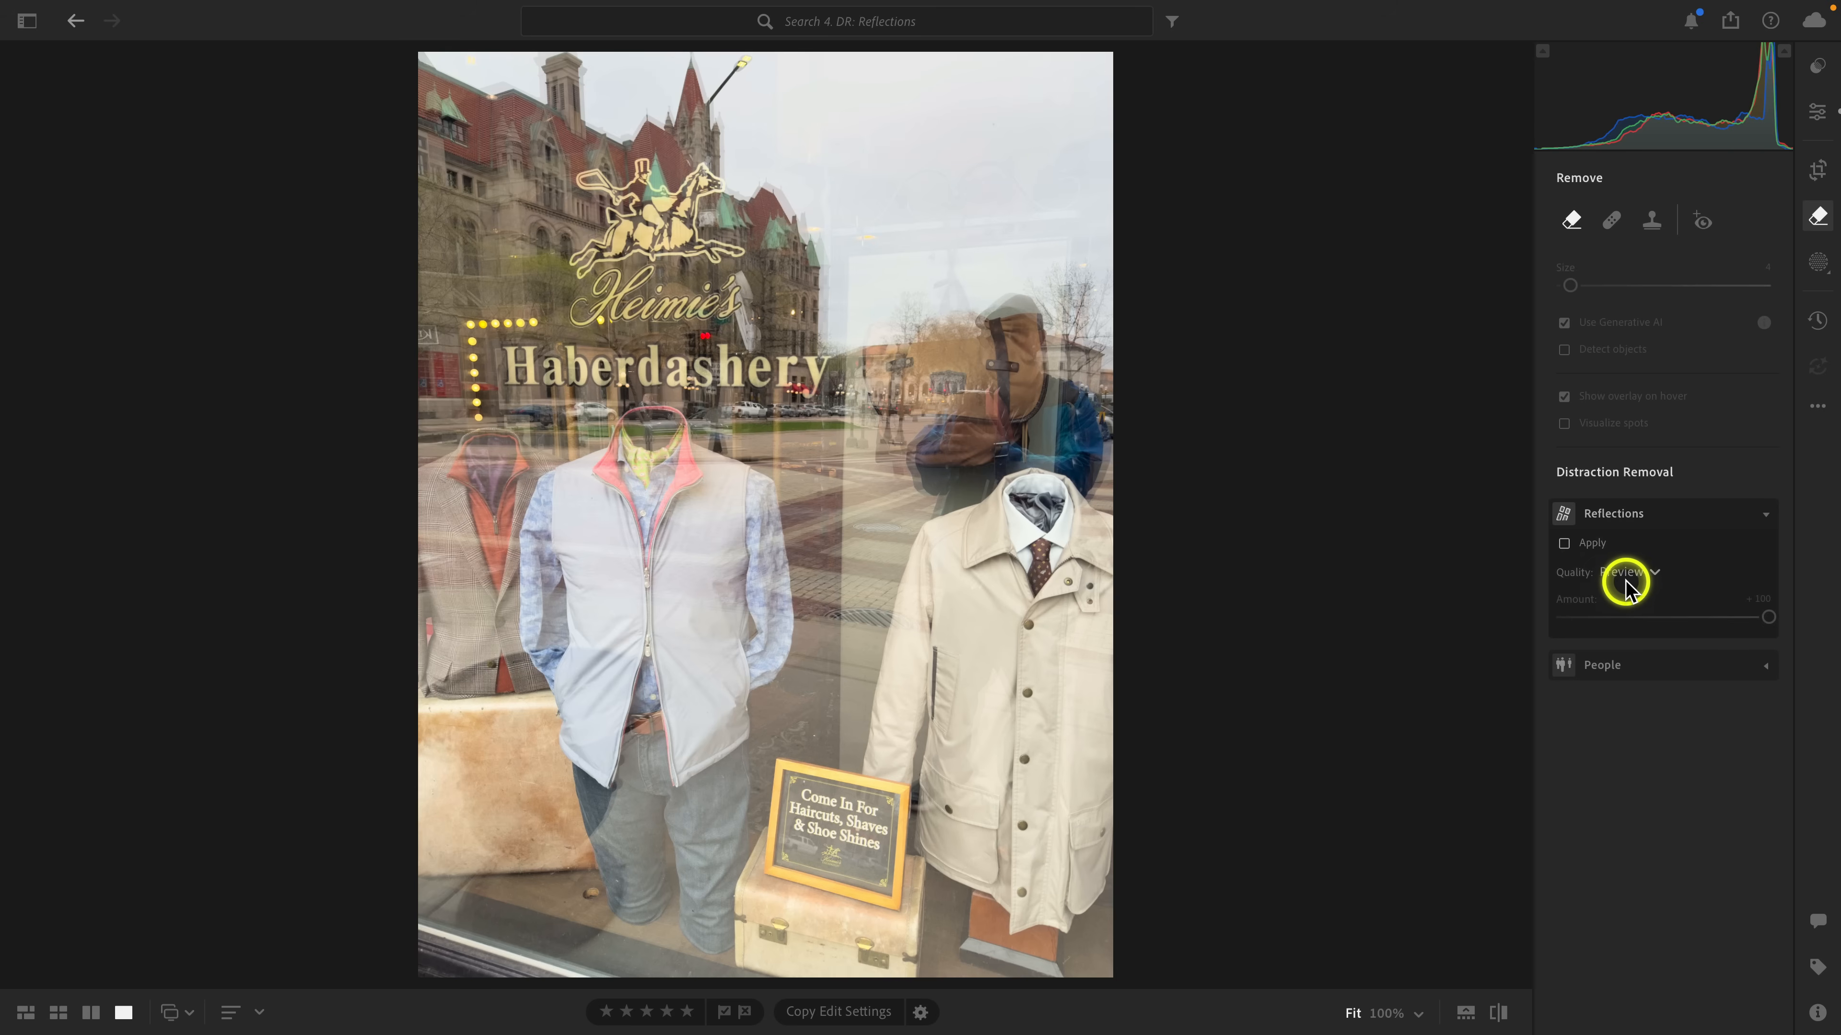
pyautogui.click(1563, 542)
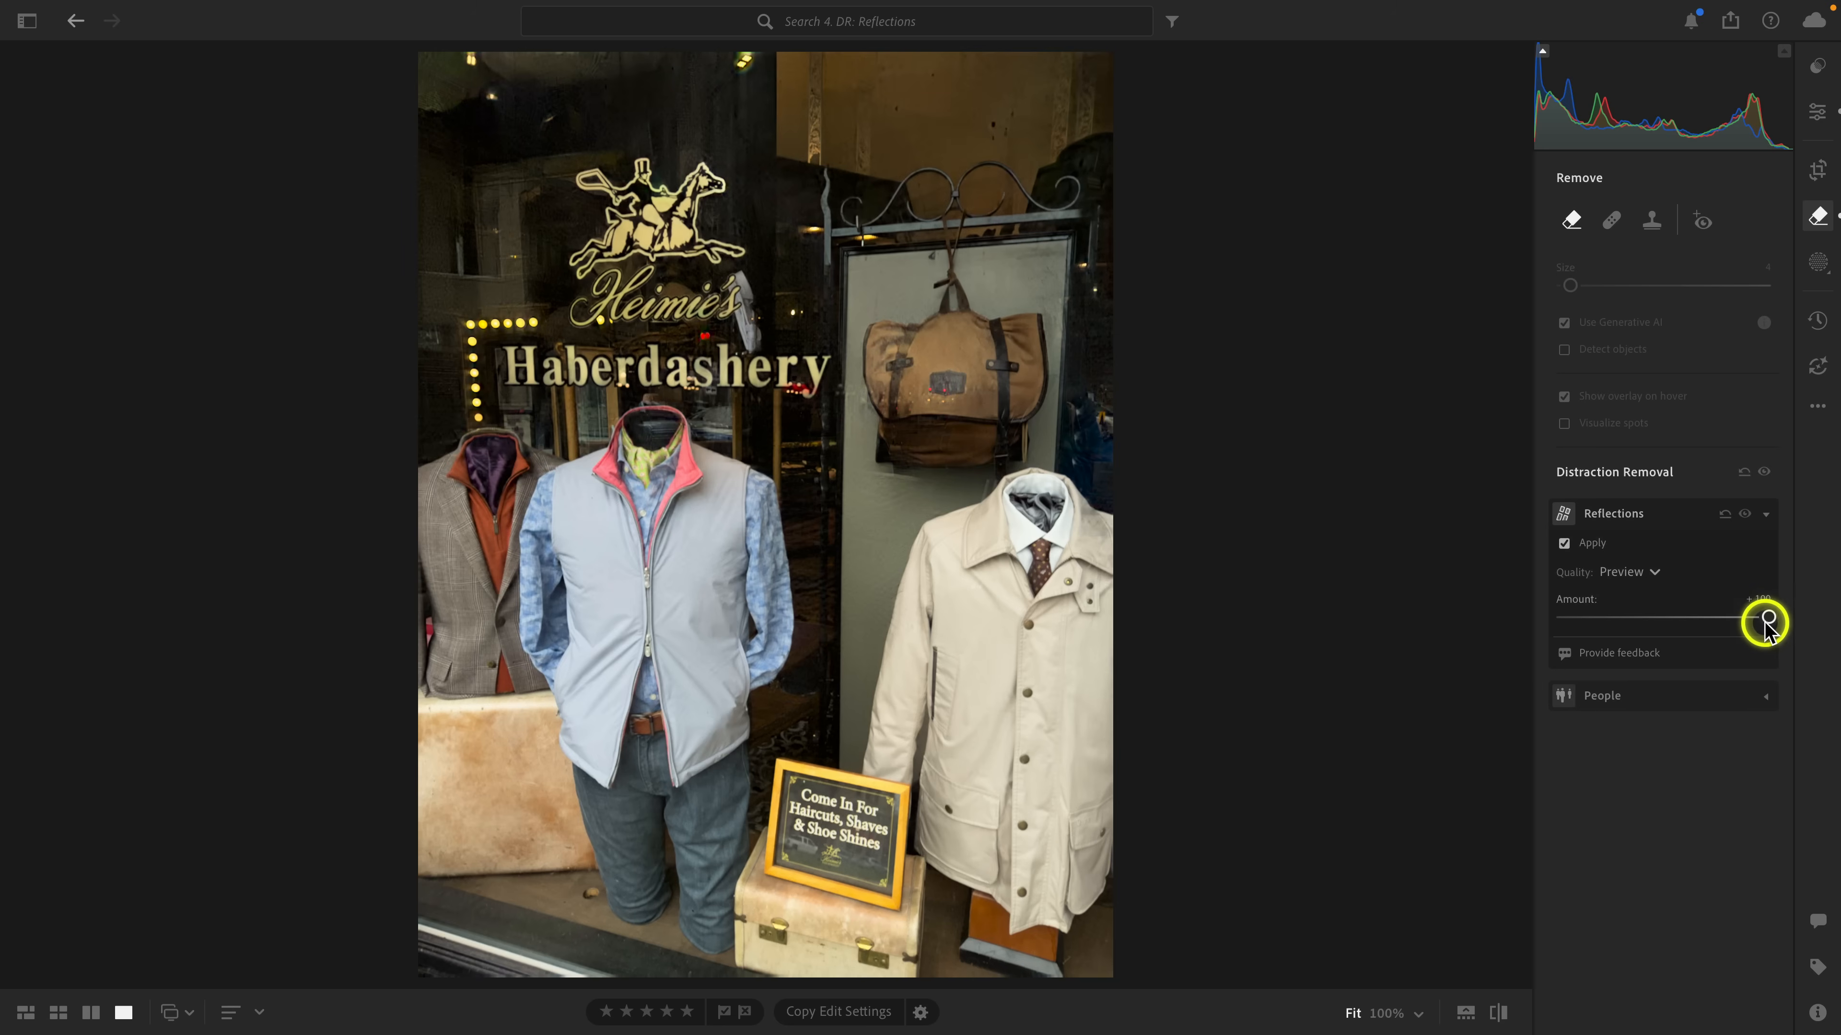
# Sweep the reflection removal Amount to -100 and back to +100, and set Quality to Best.
pyautogui.moveTo(1769, 618); pyautogui.dragTo(1537, 622)
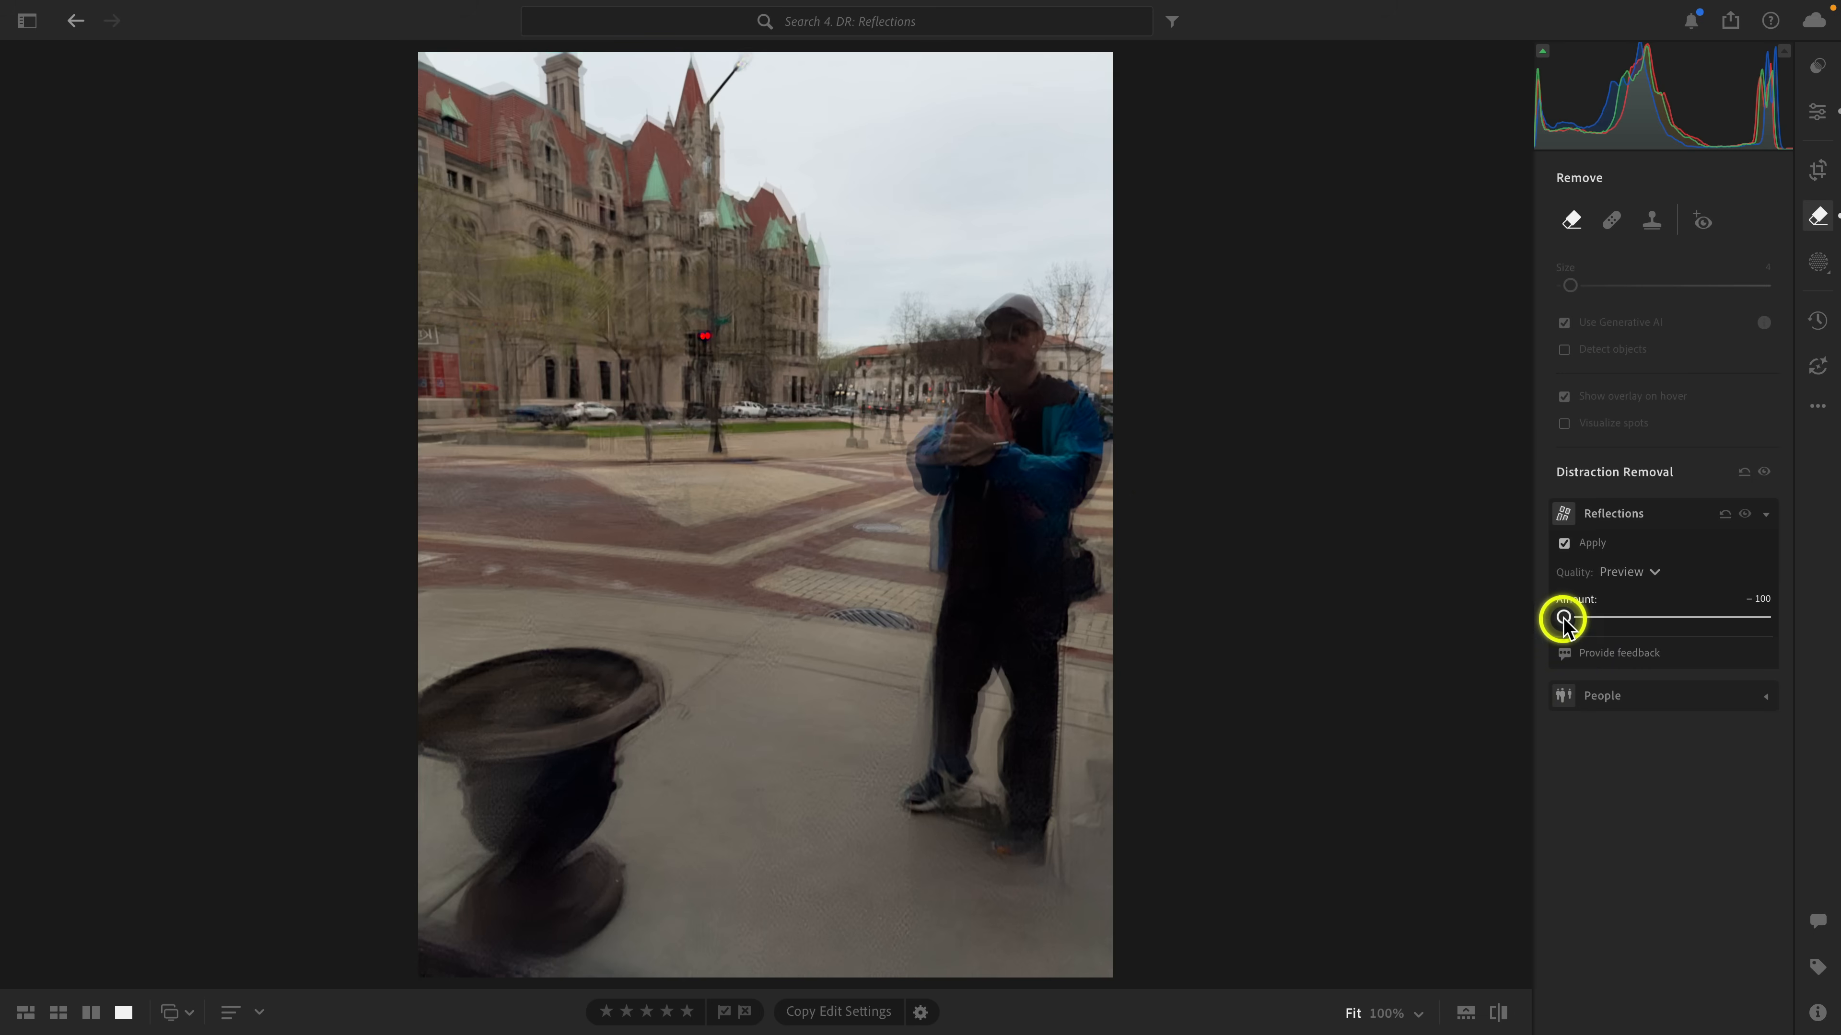
pyautogui.moveTo(1563, 617); pyautogui.dragTo(1792, 628)
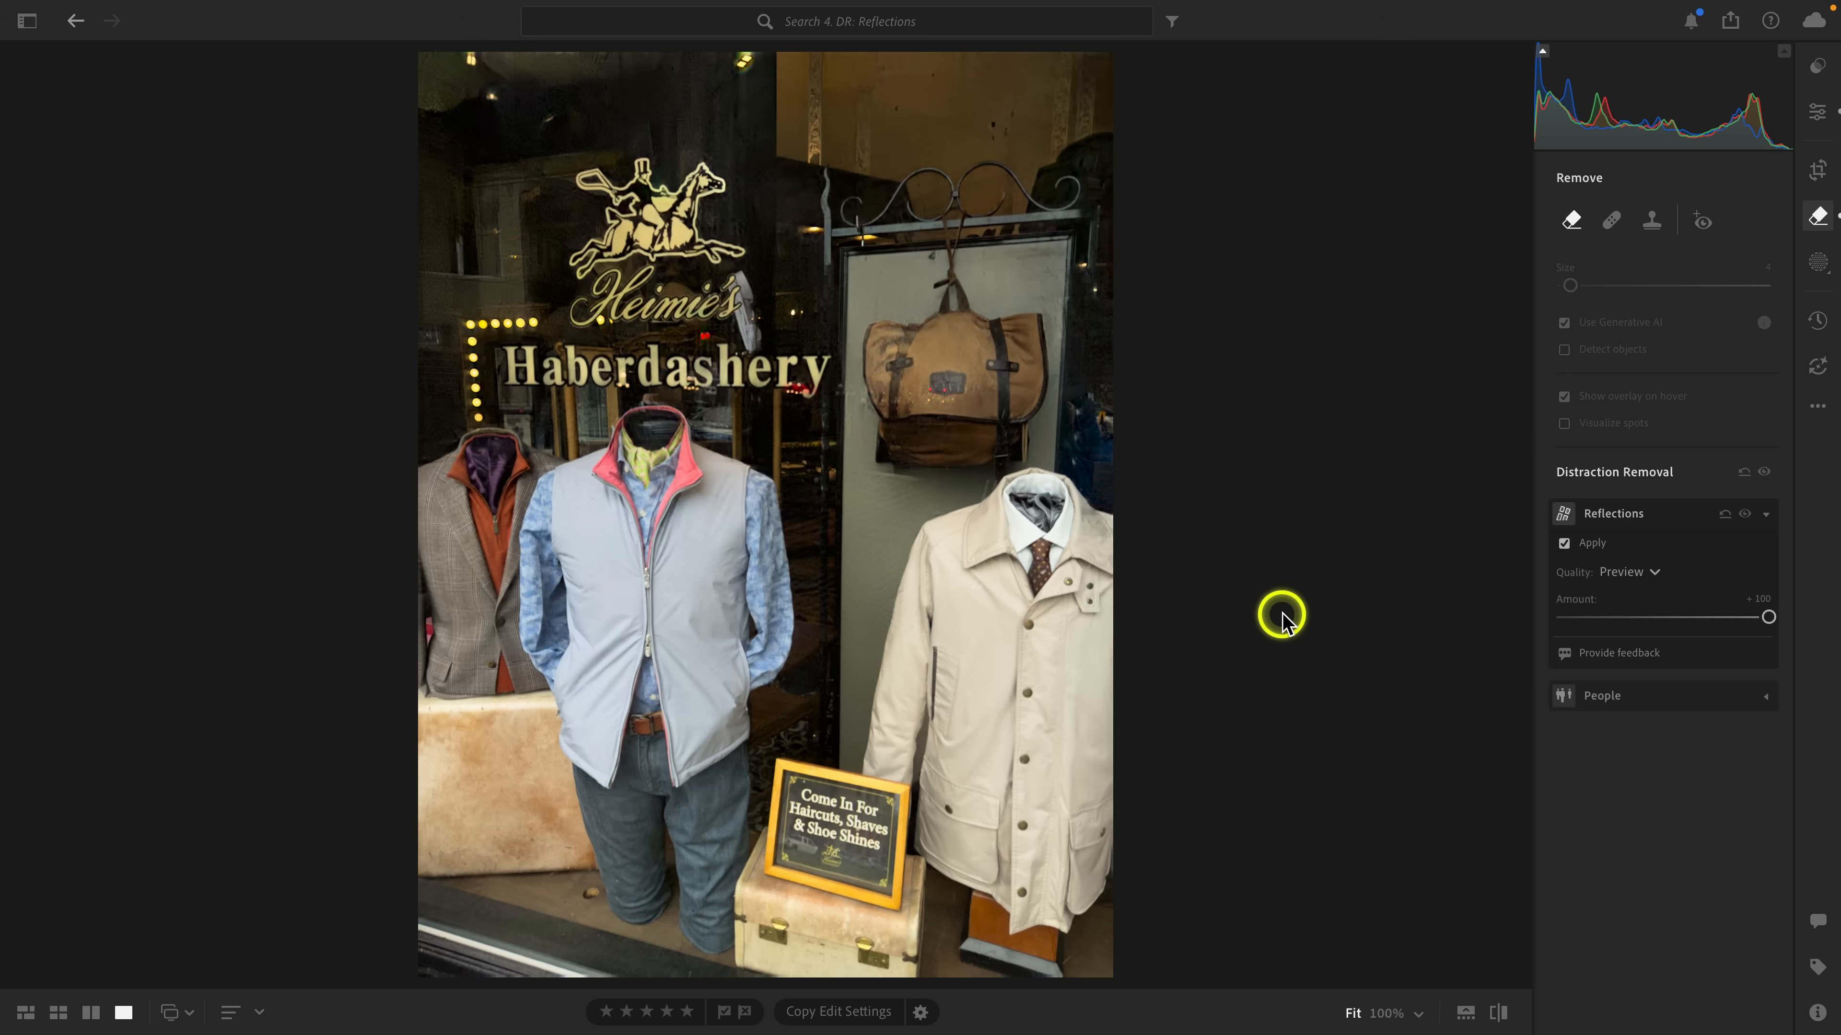
pyautogui.click(1630, 572)
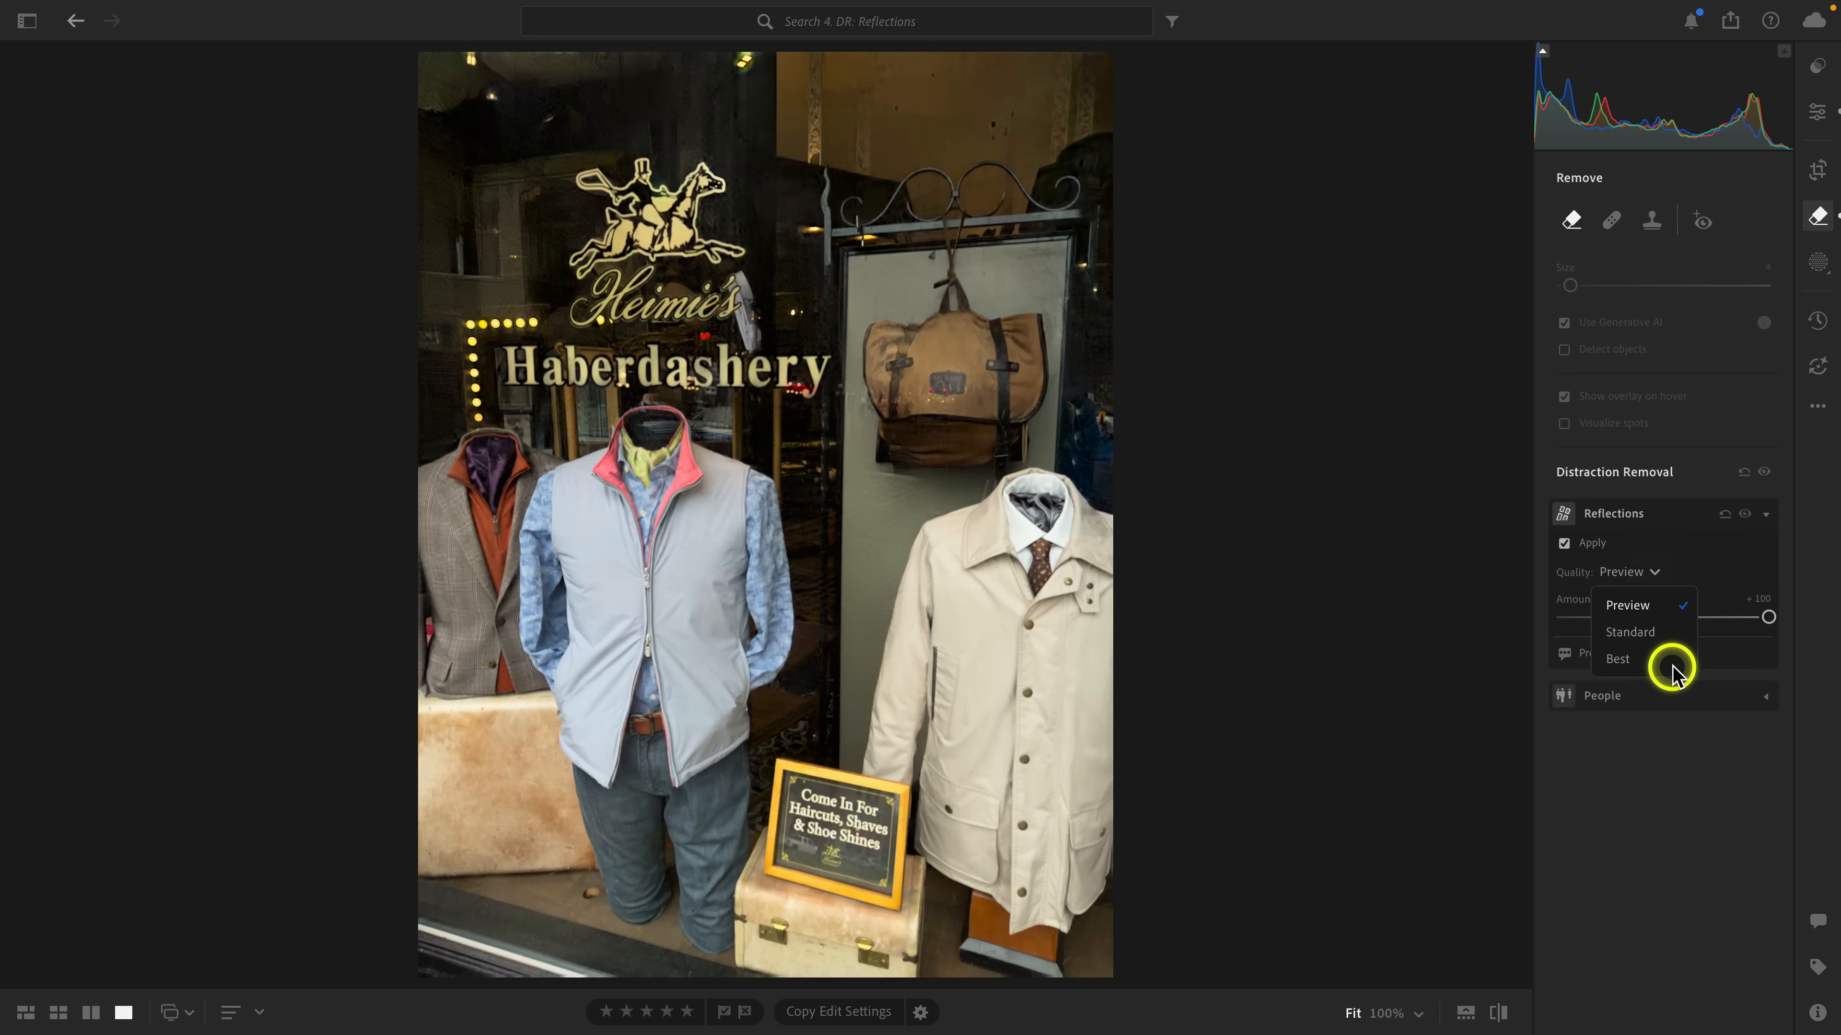
pyautogui.click(1617, 661)
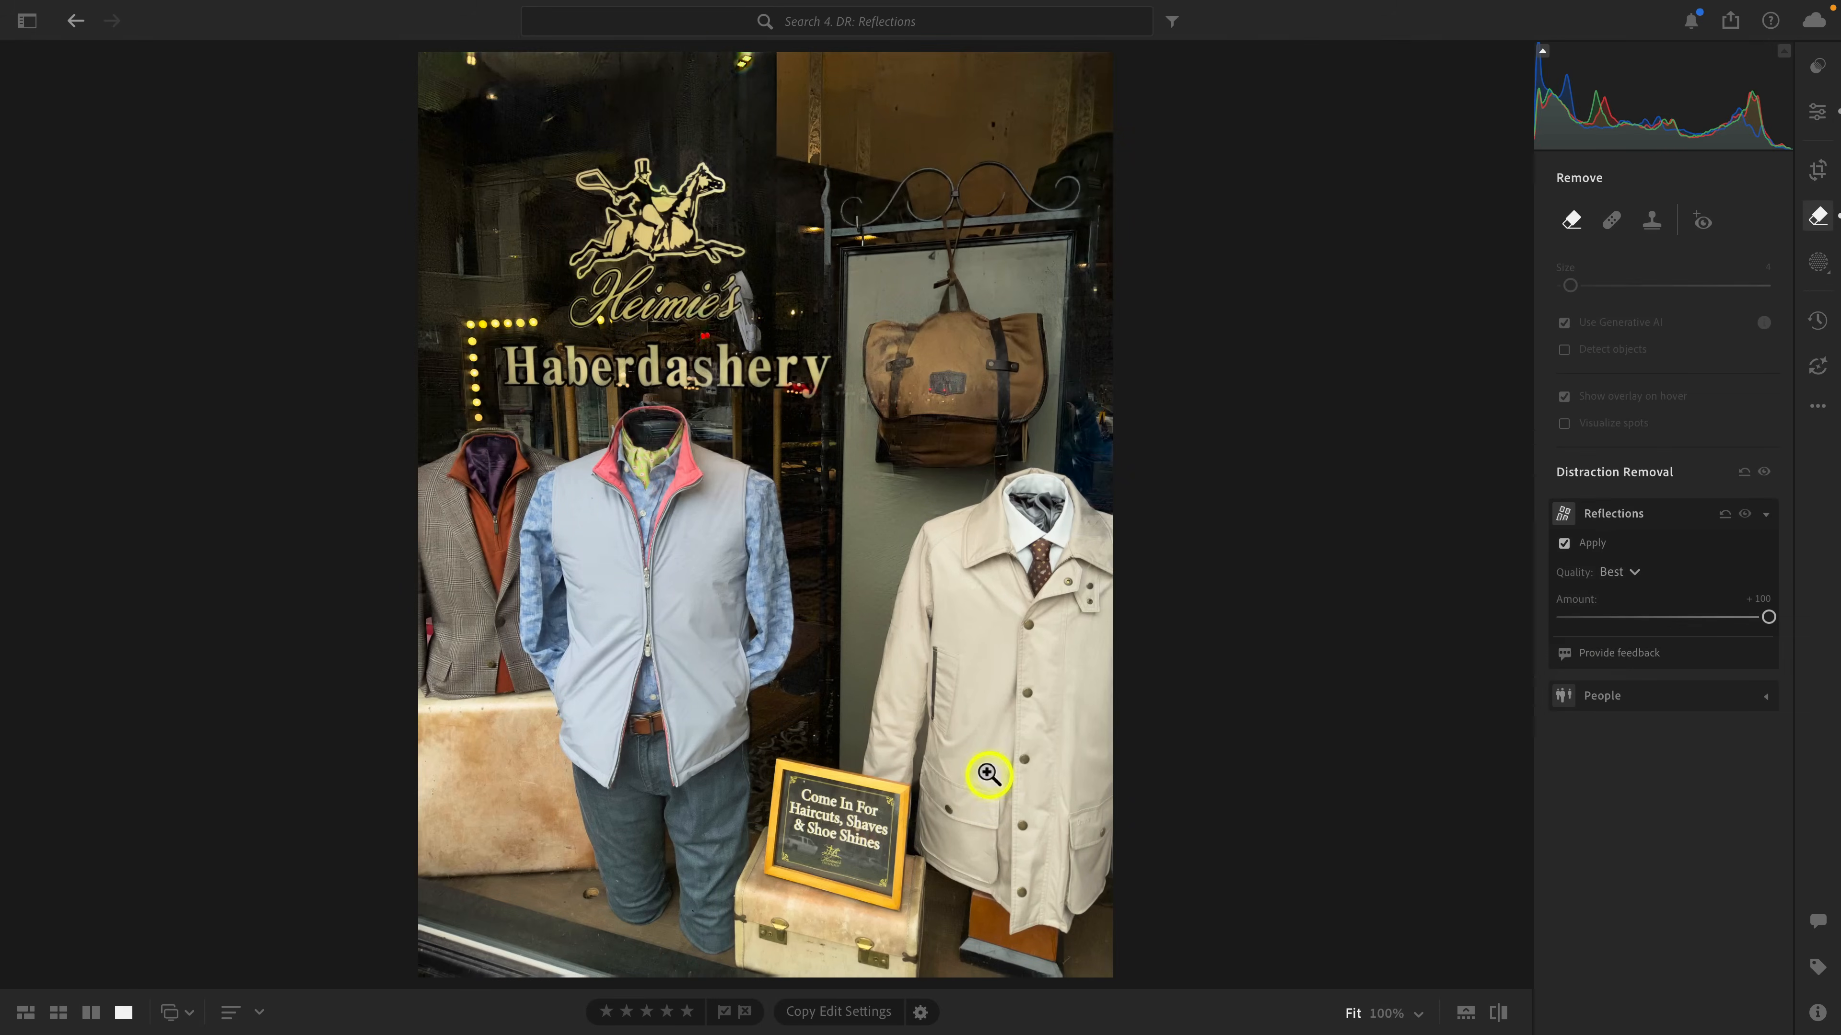
# Zoom to 200% on the Come In For sign and switch the reflection Quality to Preview.
pyautogui.click(834, 817)
pyautogui.moveTo(837, 812); pyautogui.dragTo(997, 679)
pyautogui.click(1419, 1014)
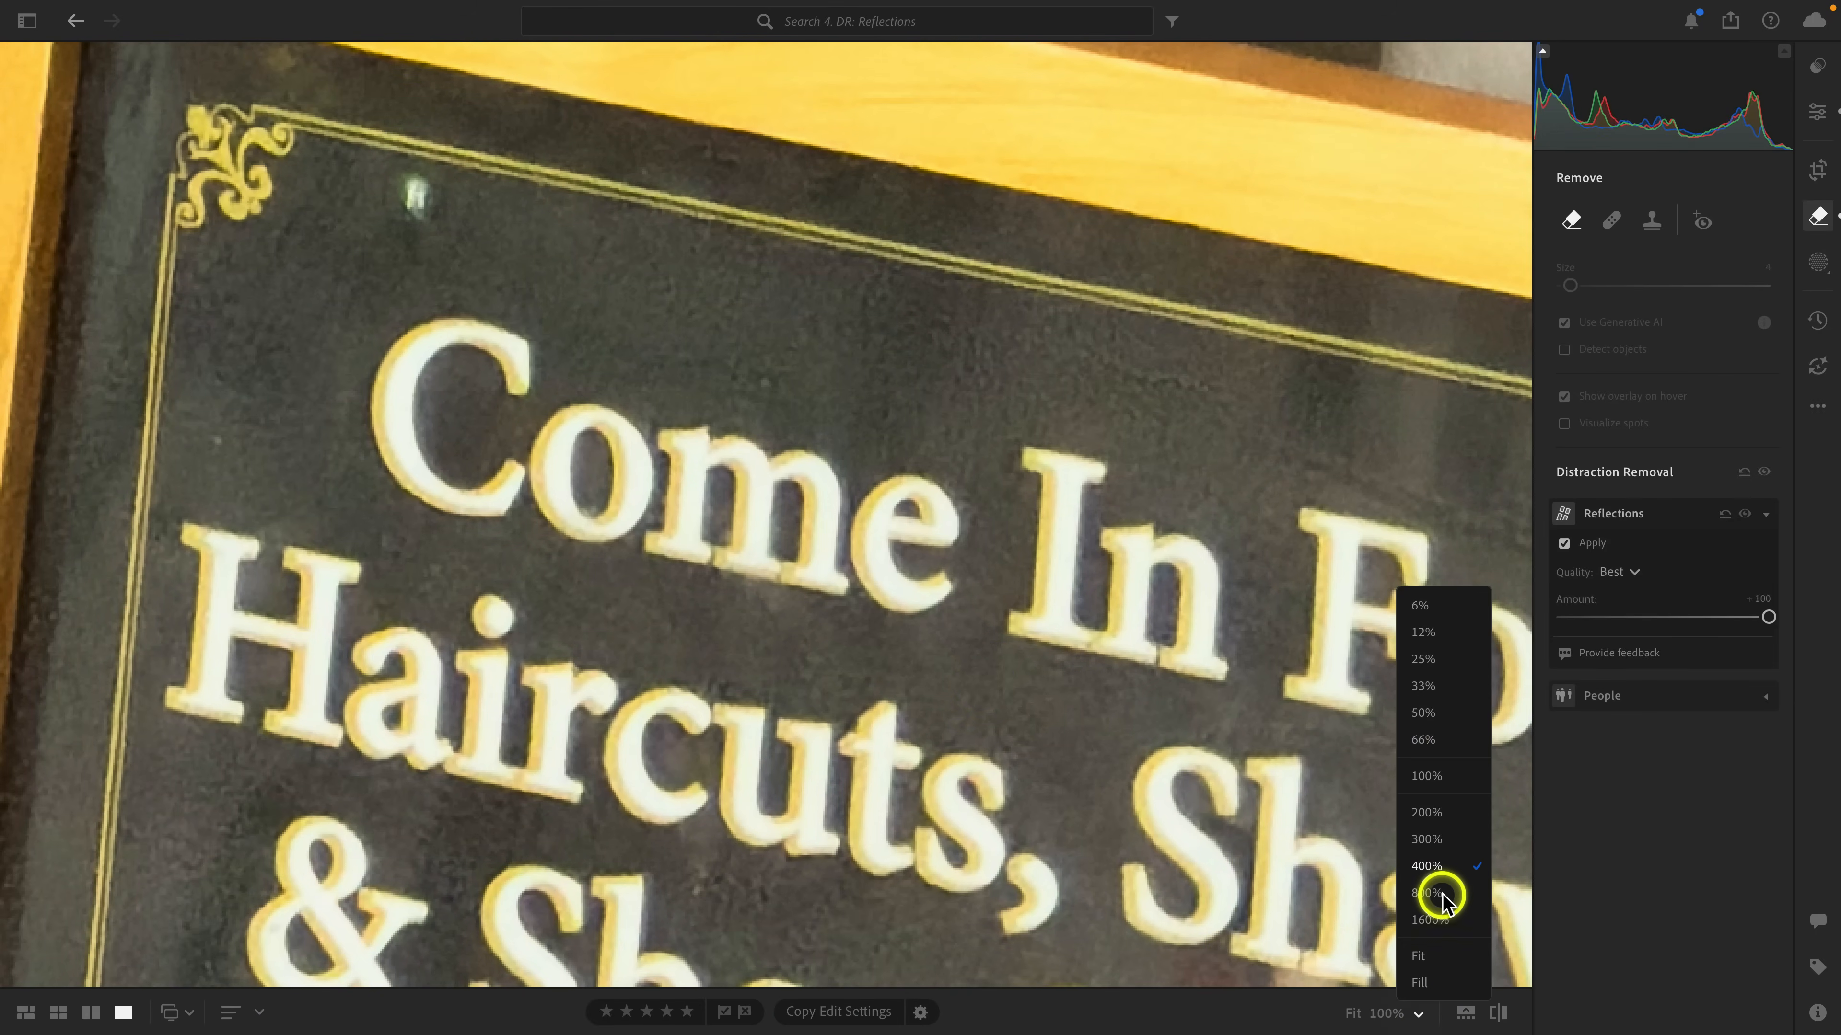
pyautogui.click(1438, 818)
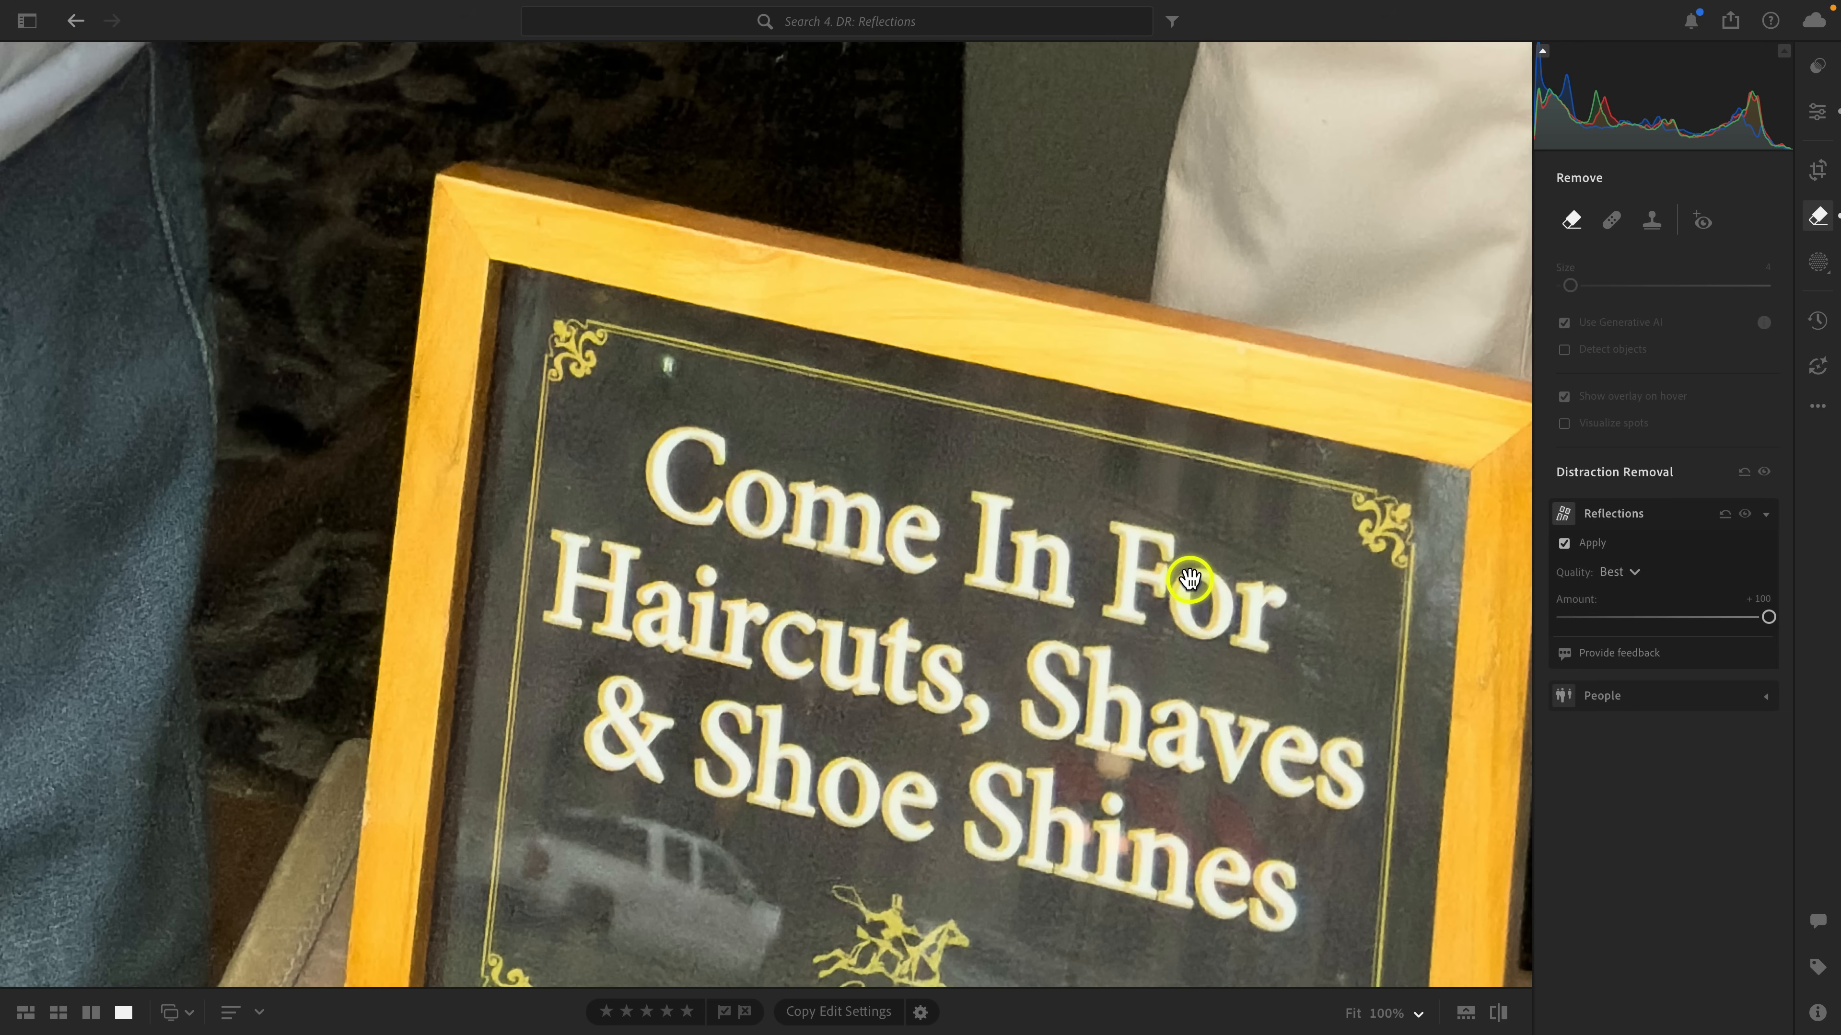
pyautogui.click(1614, 573)
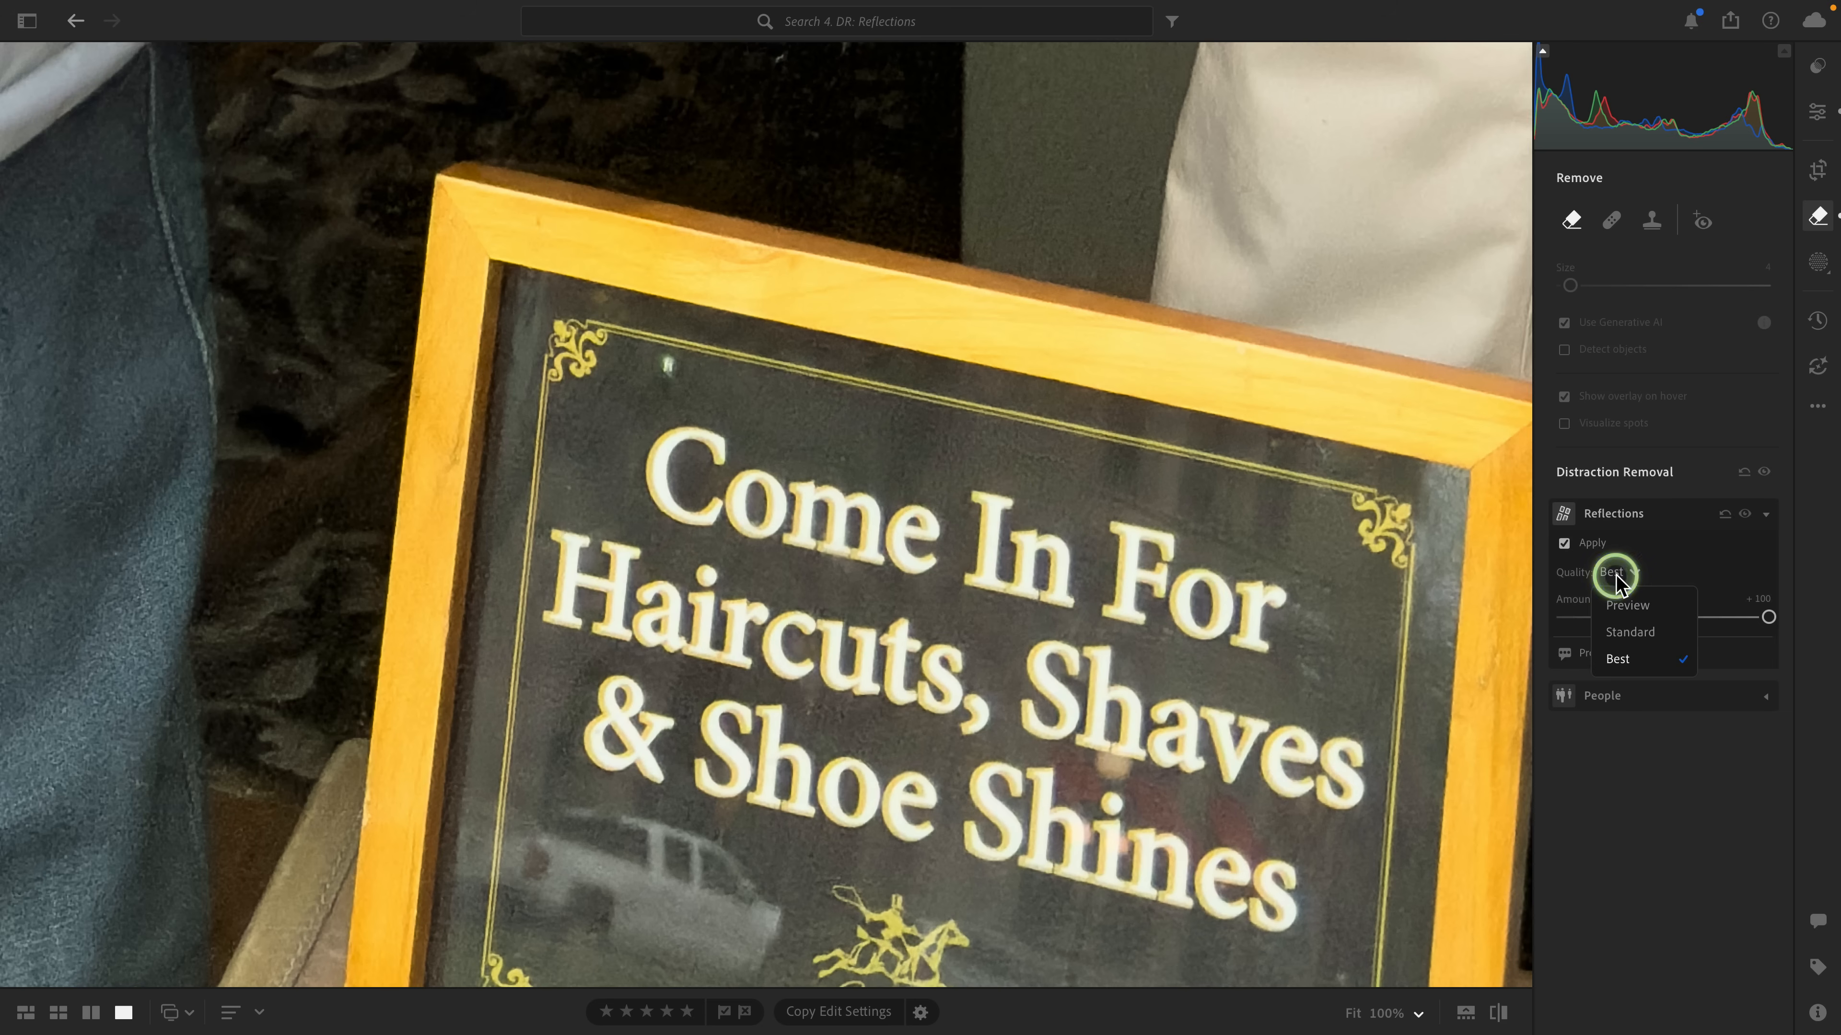
pyautogui.click(1627, 604)
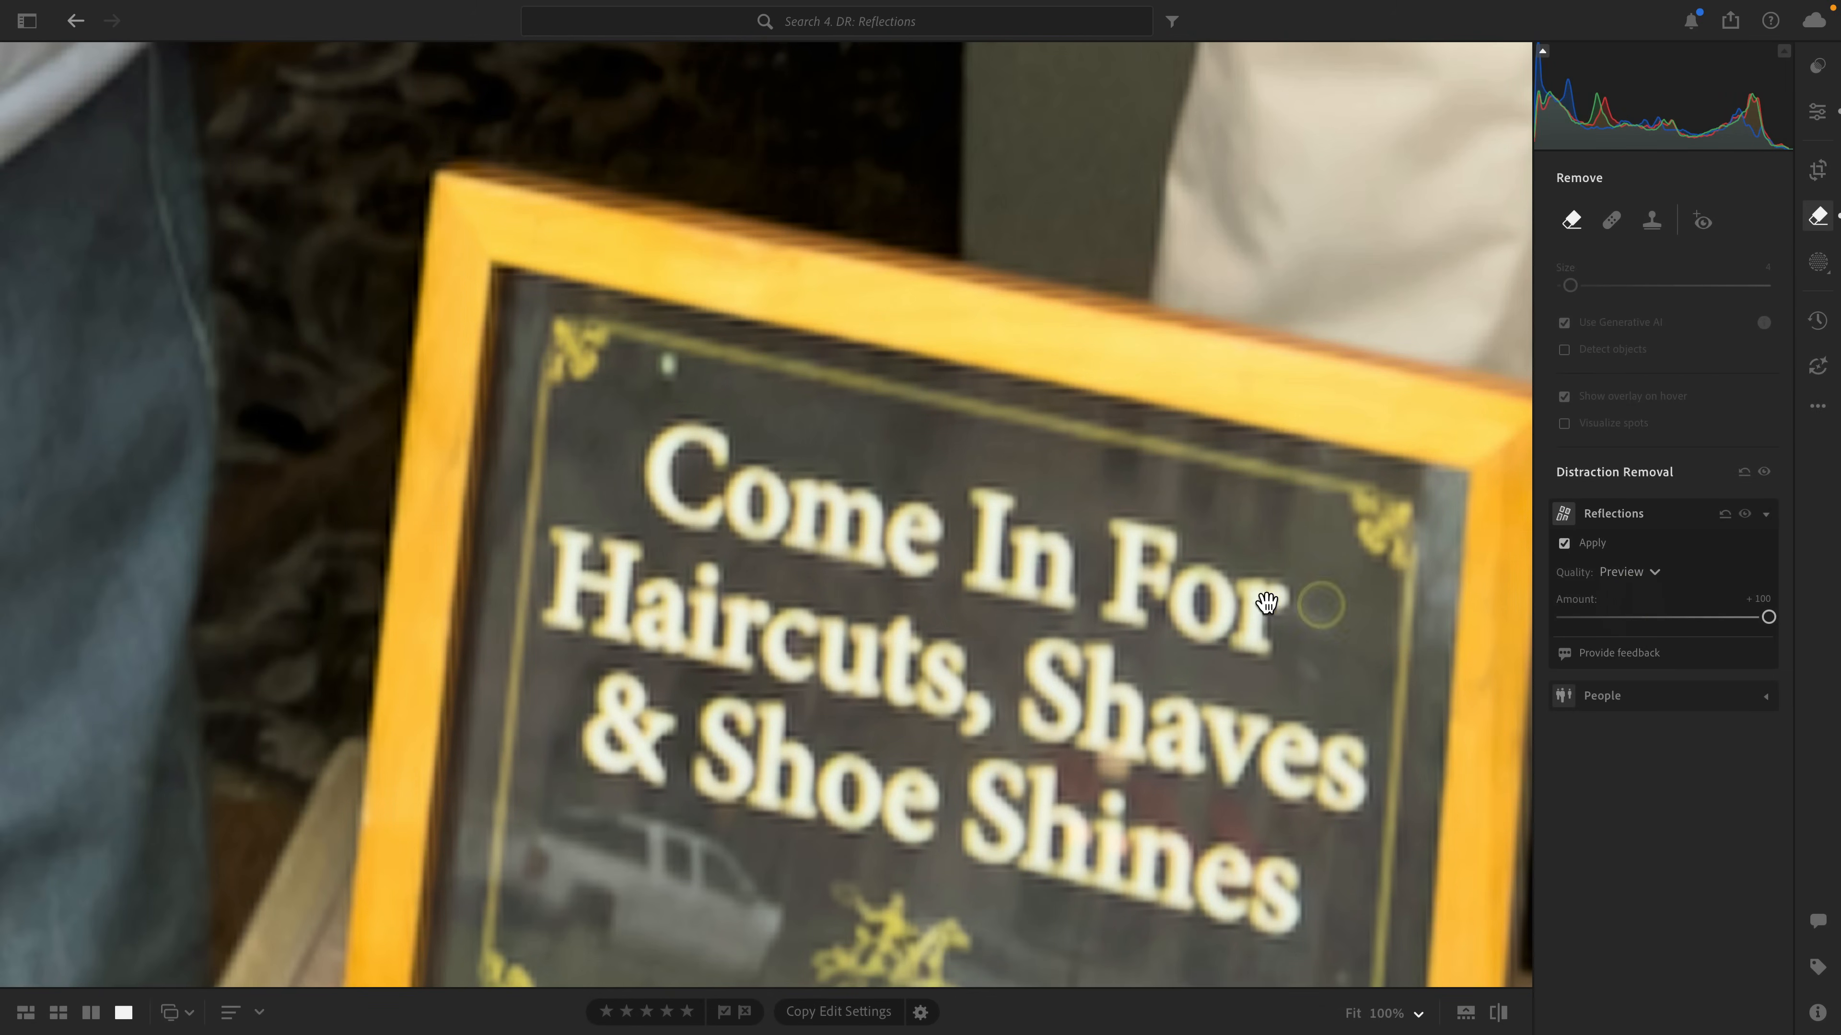
# Inspect the sign up close and set the reflection removal Quality to Standard.
pyautogui.click(1207, 596)
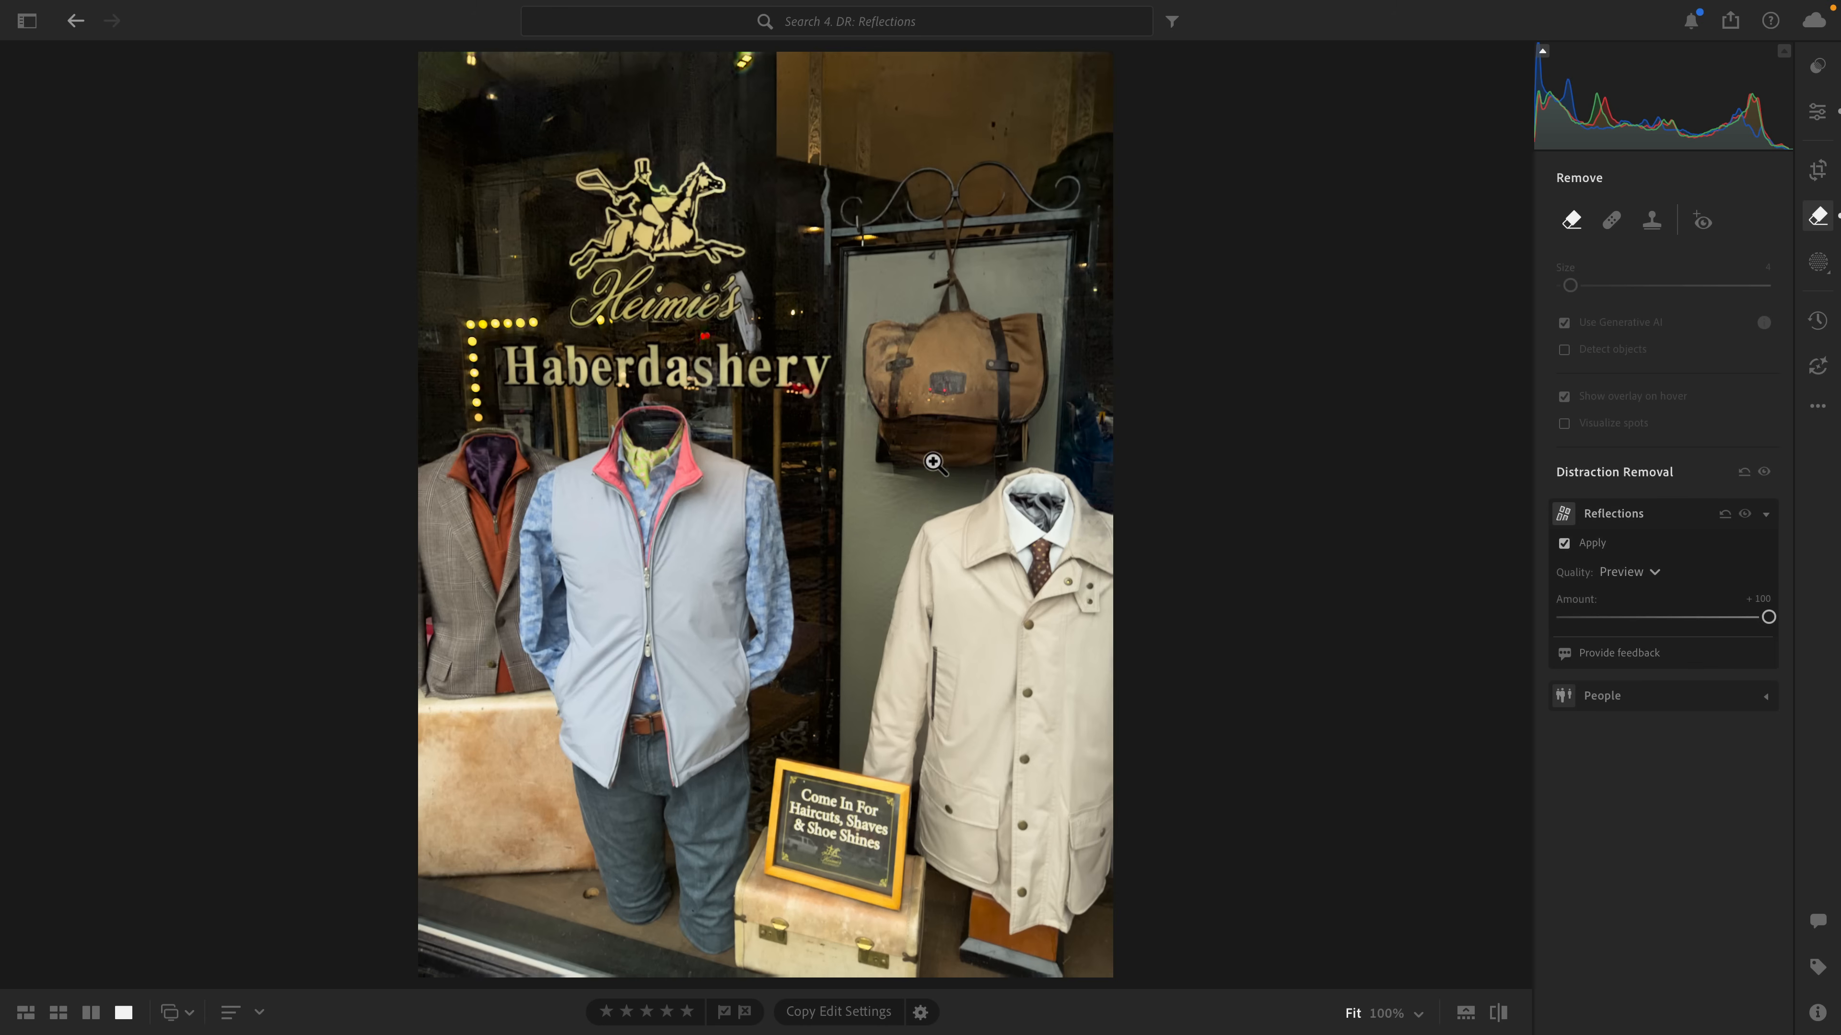
pyautogui.click(830, 806)
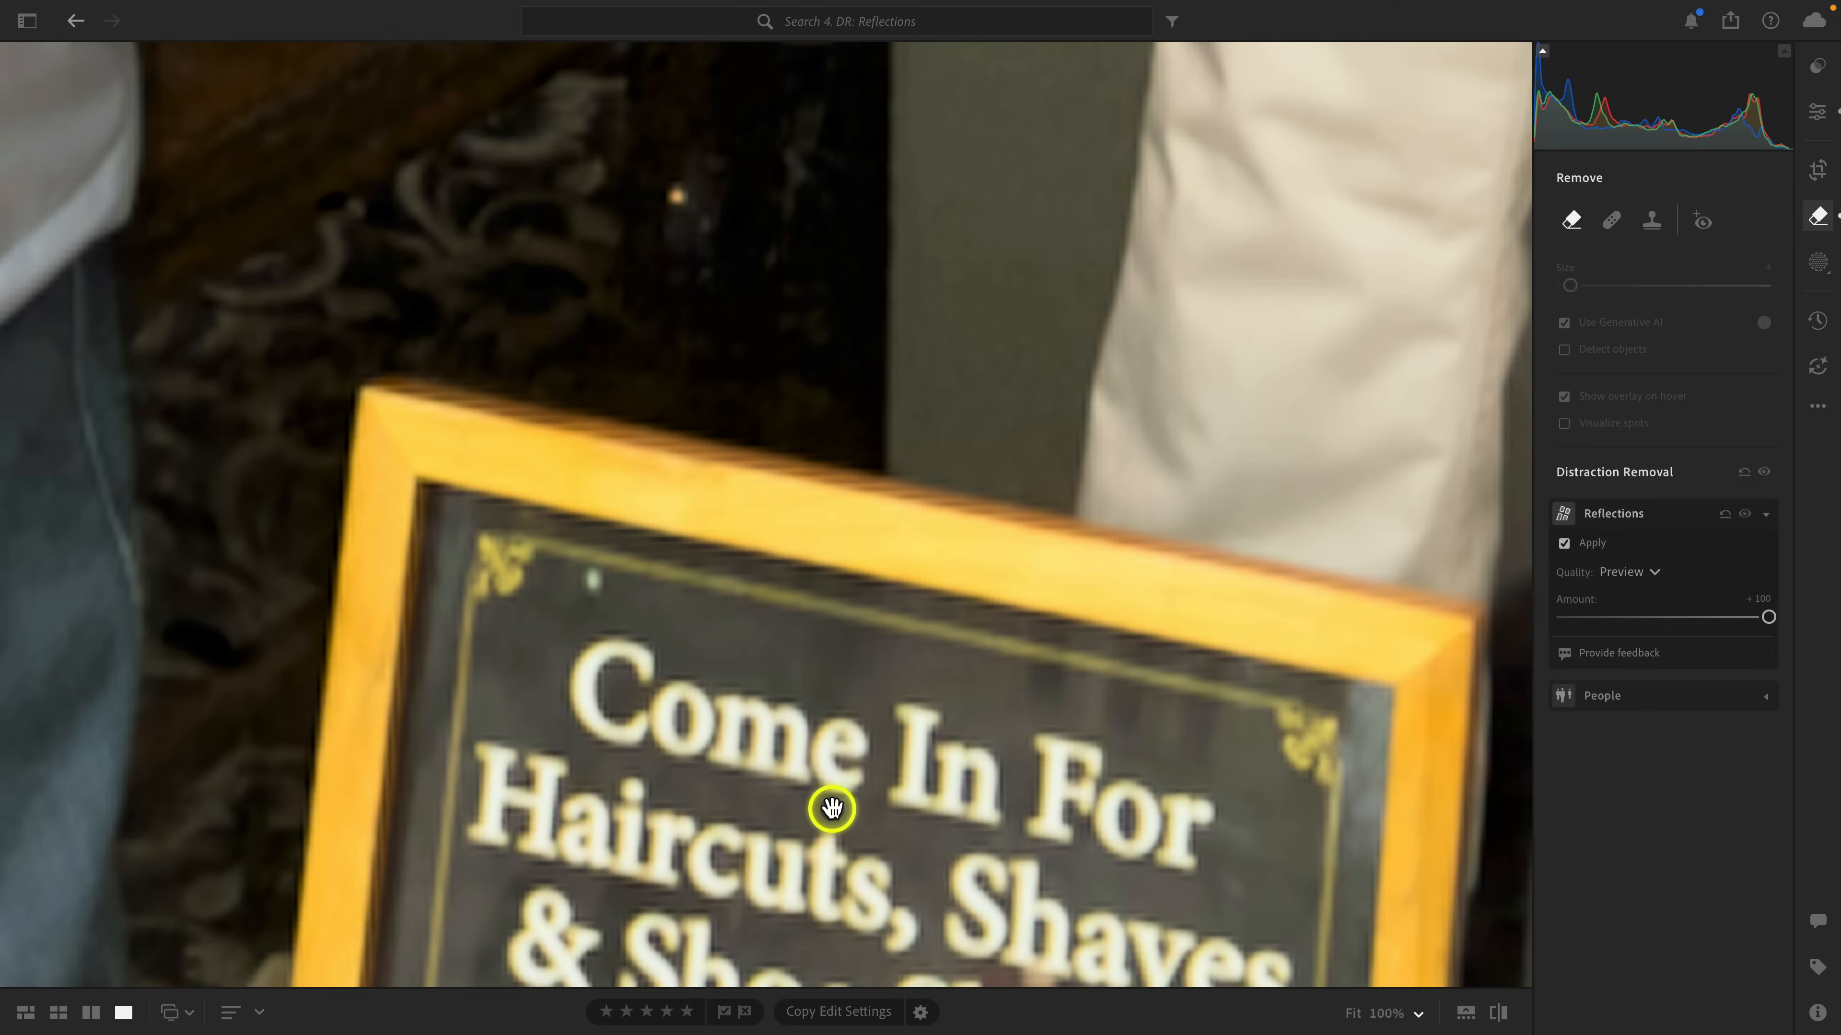
pyautogui.moveTo(829, 806); pyautogui.dragTo(924, 604)
pyautogui.click(1582, 638)
pyautogui.click(1627, 571)
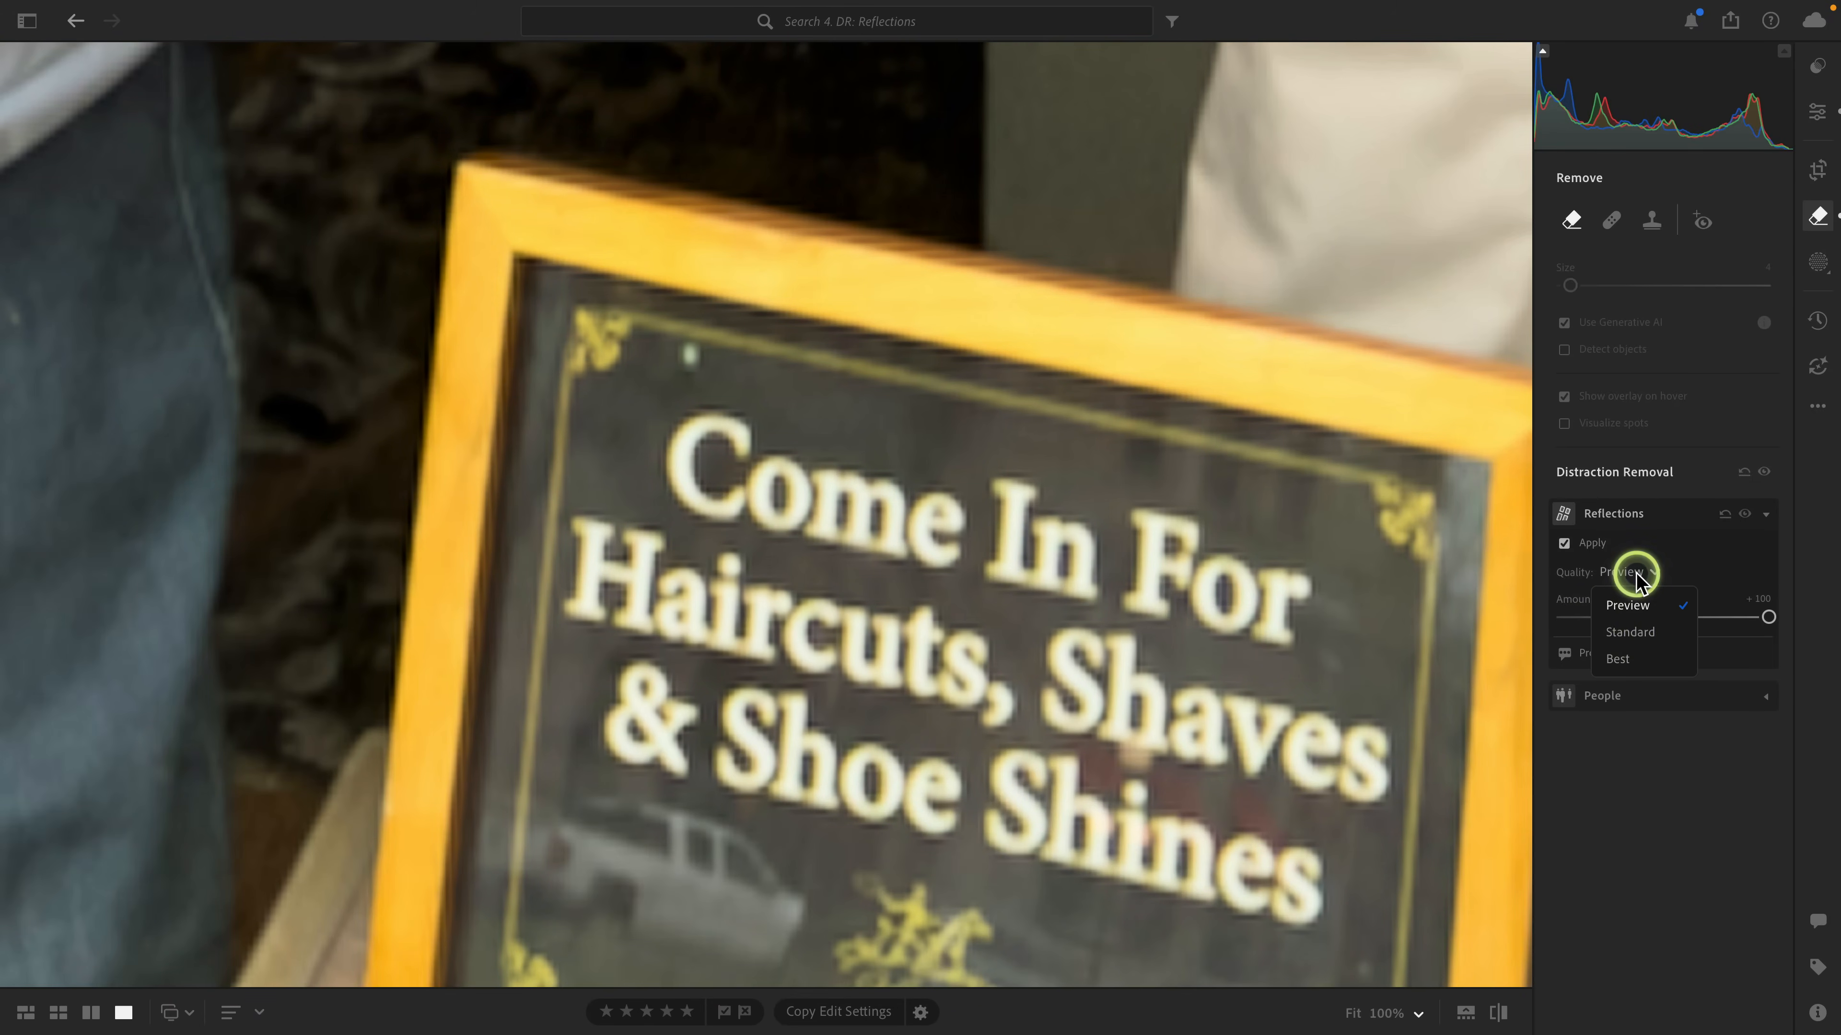
pyautogui.click(1633, 645)
# Open the night street photo and remove the detected people with People distraction removal.
pyautogui.click(1592, 886)
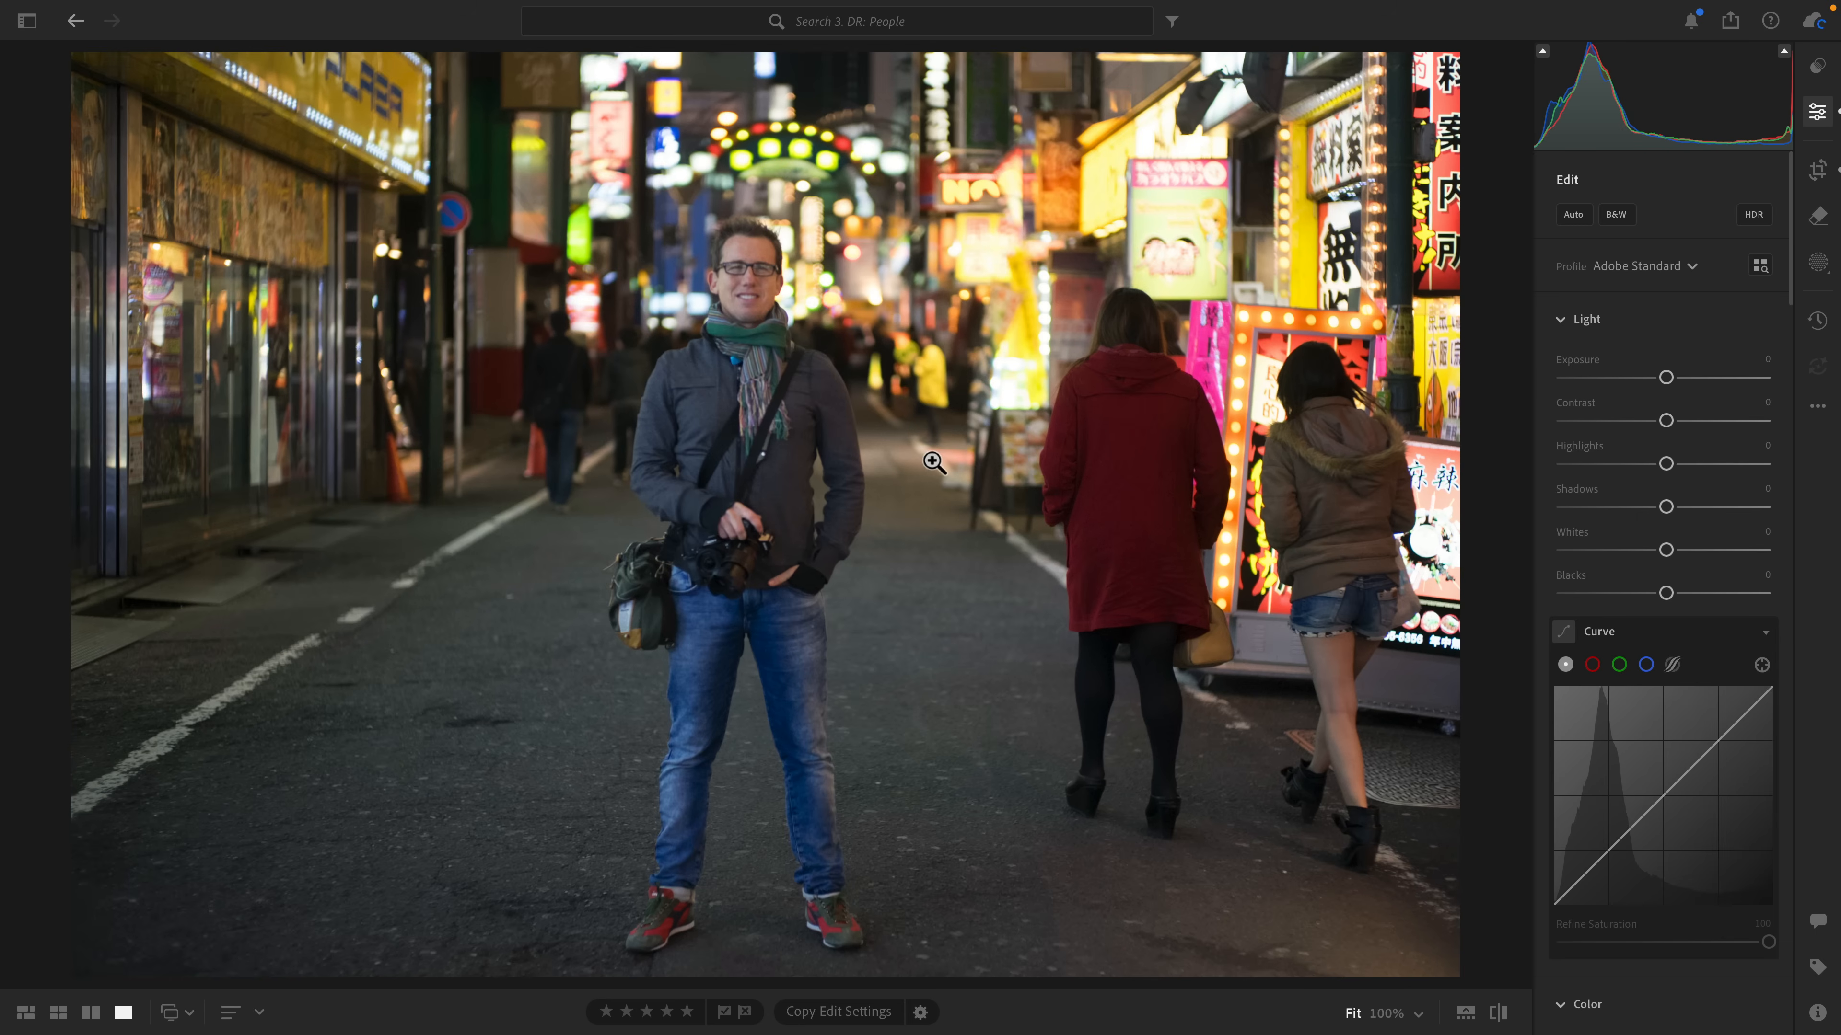
pyautogui.click(982, 458)
pyautogui.click(1818, 218)
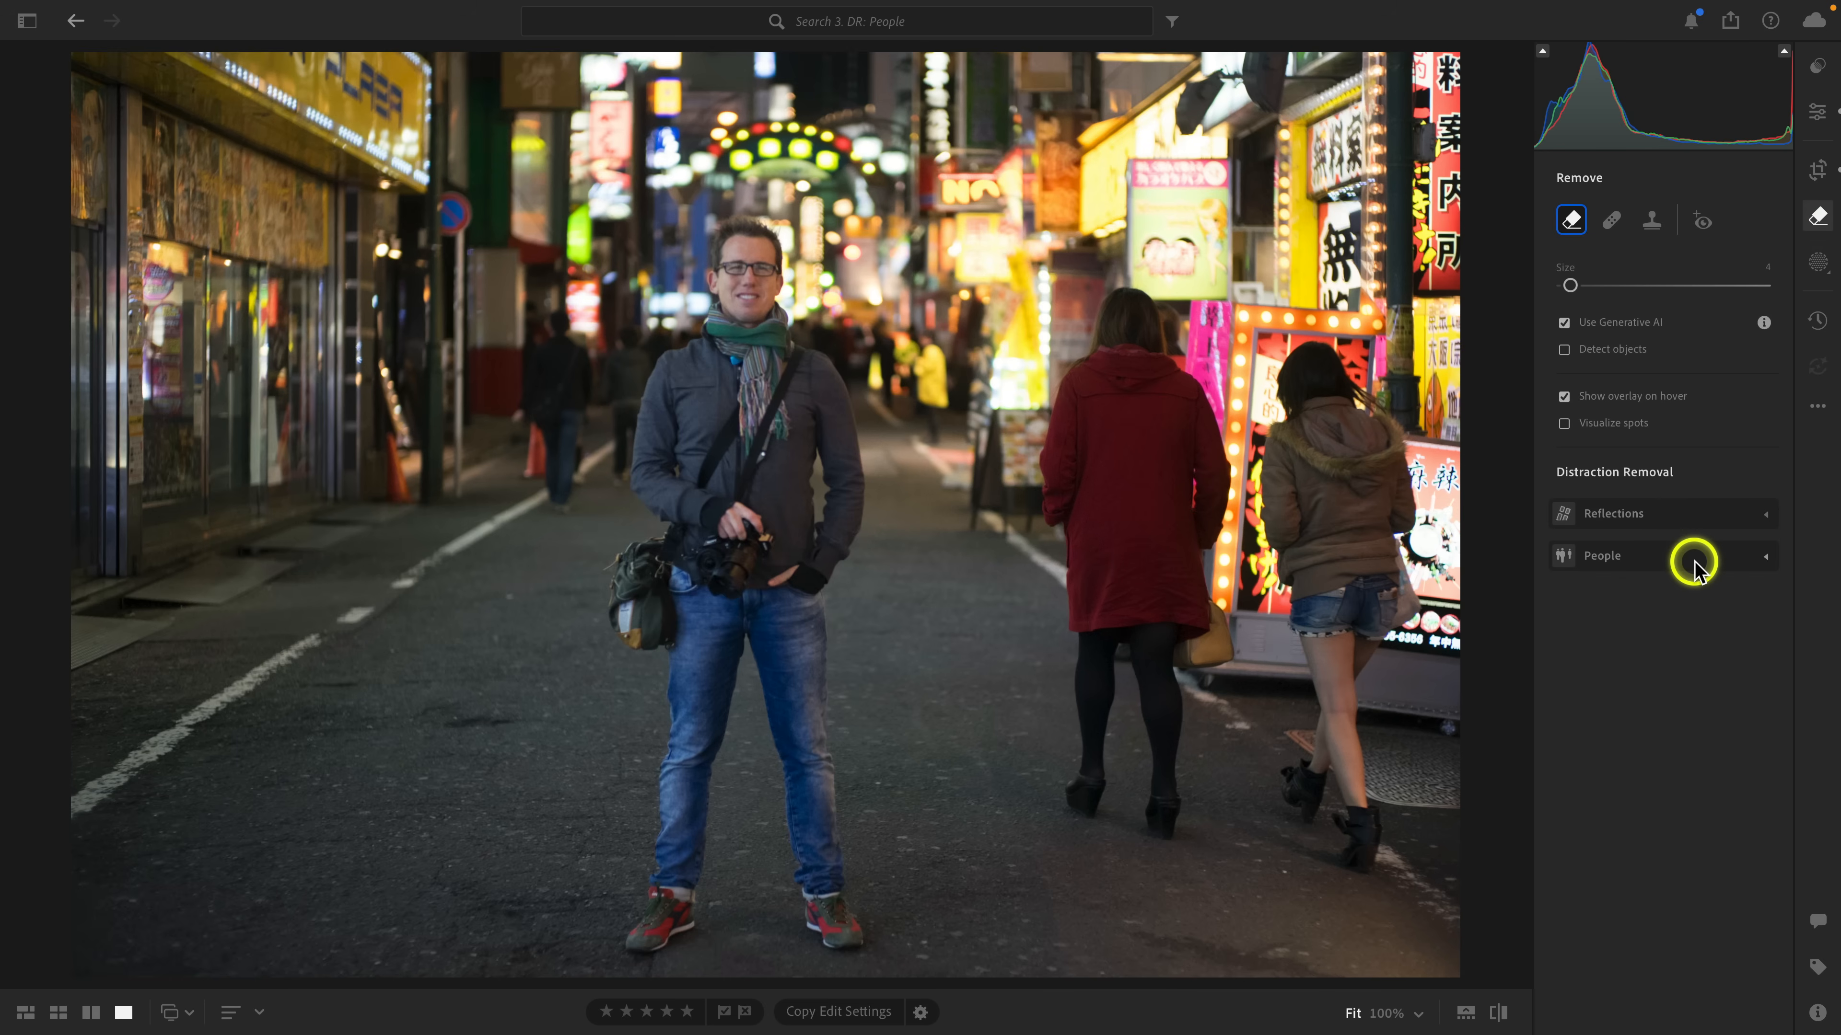
pyautogui.click(1765, 556)
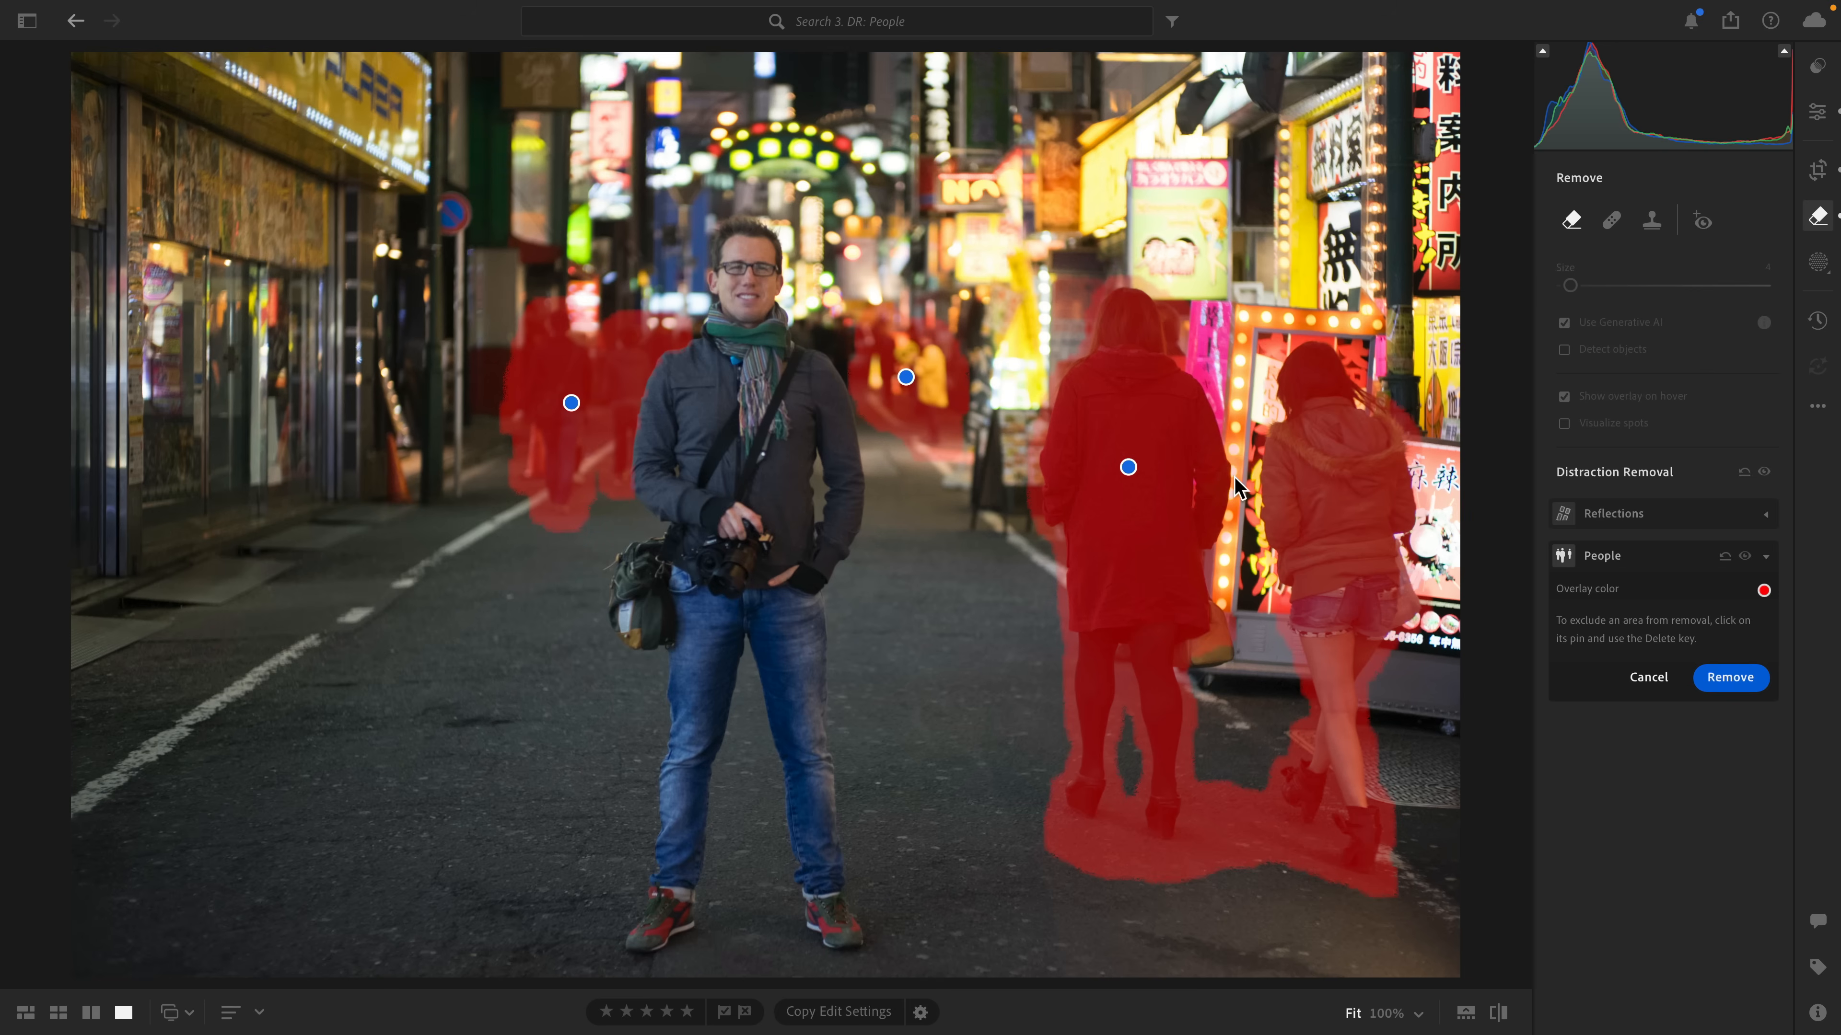
pyautogui.click(1128, 467)
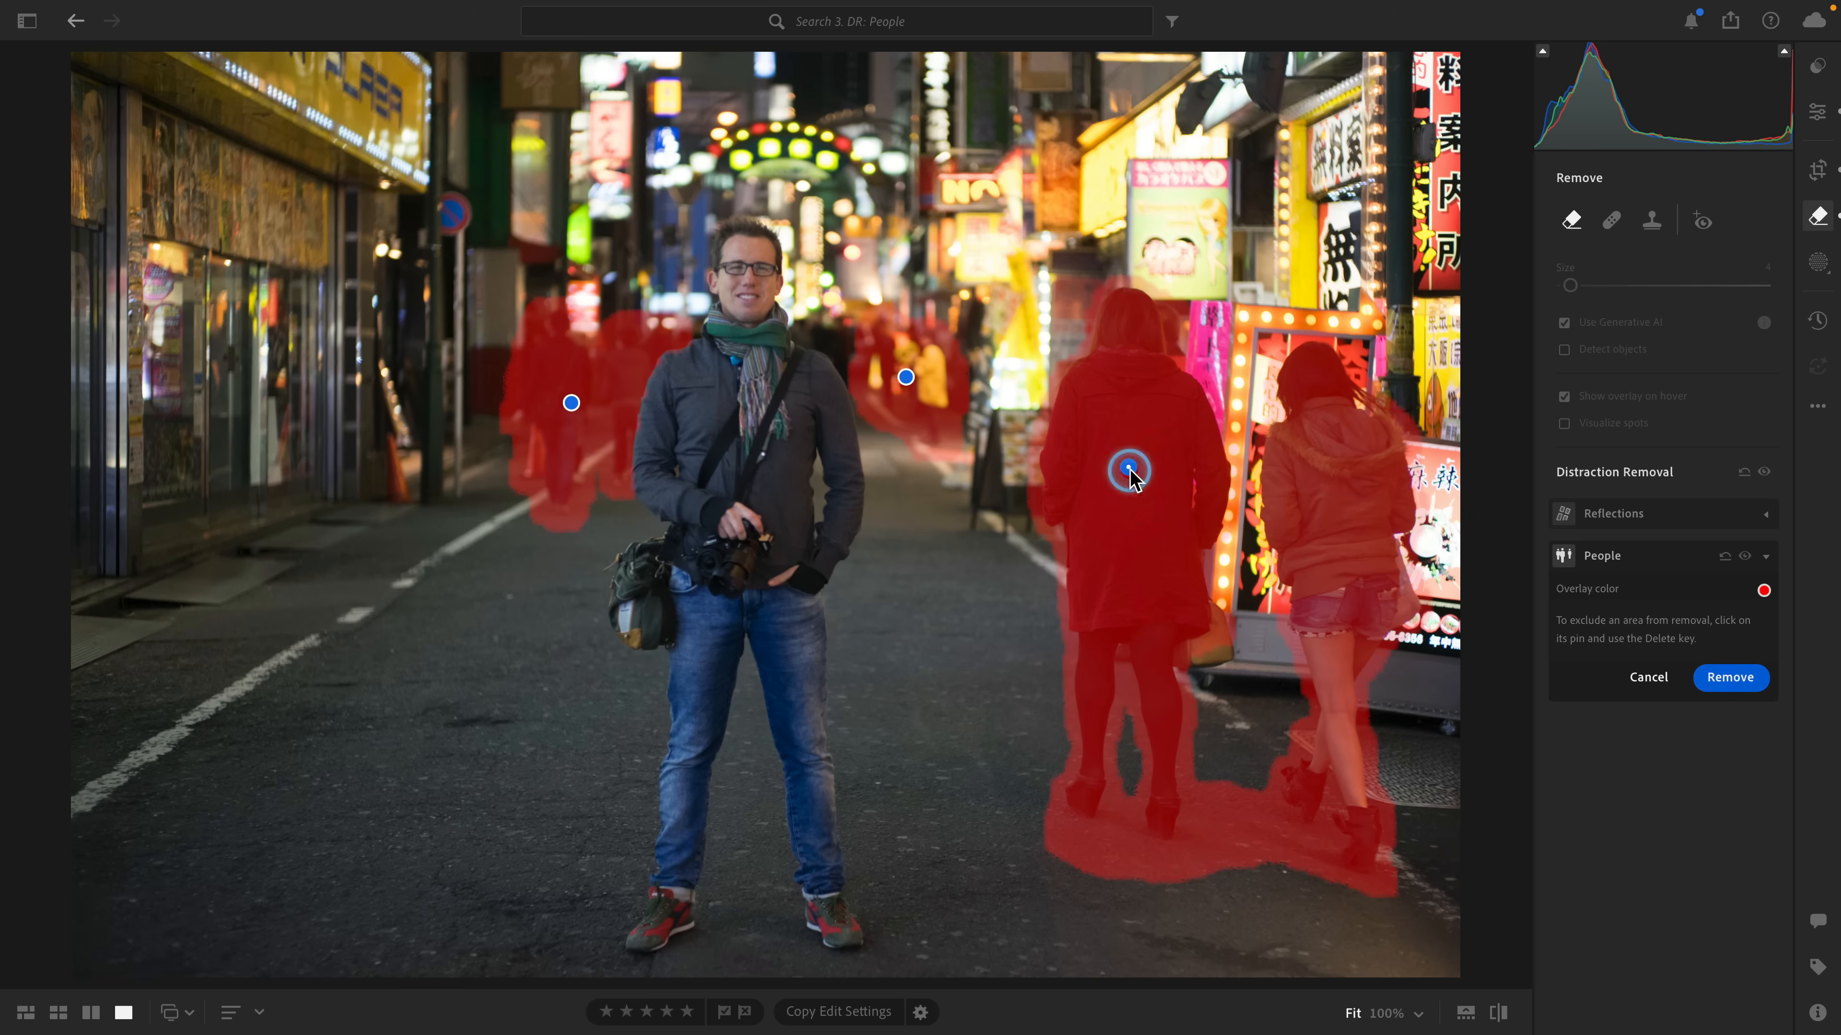
pyautogui.click(906, 377)
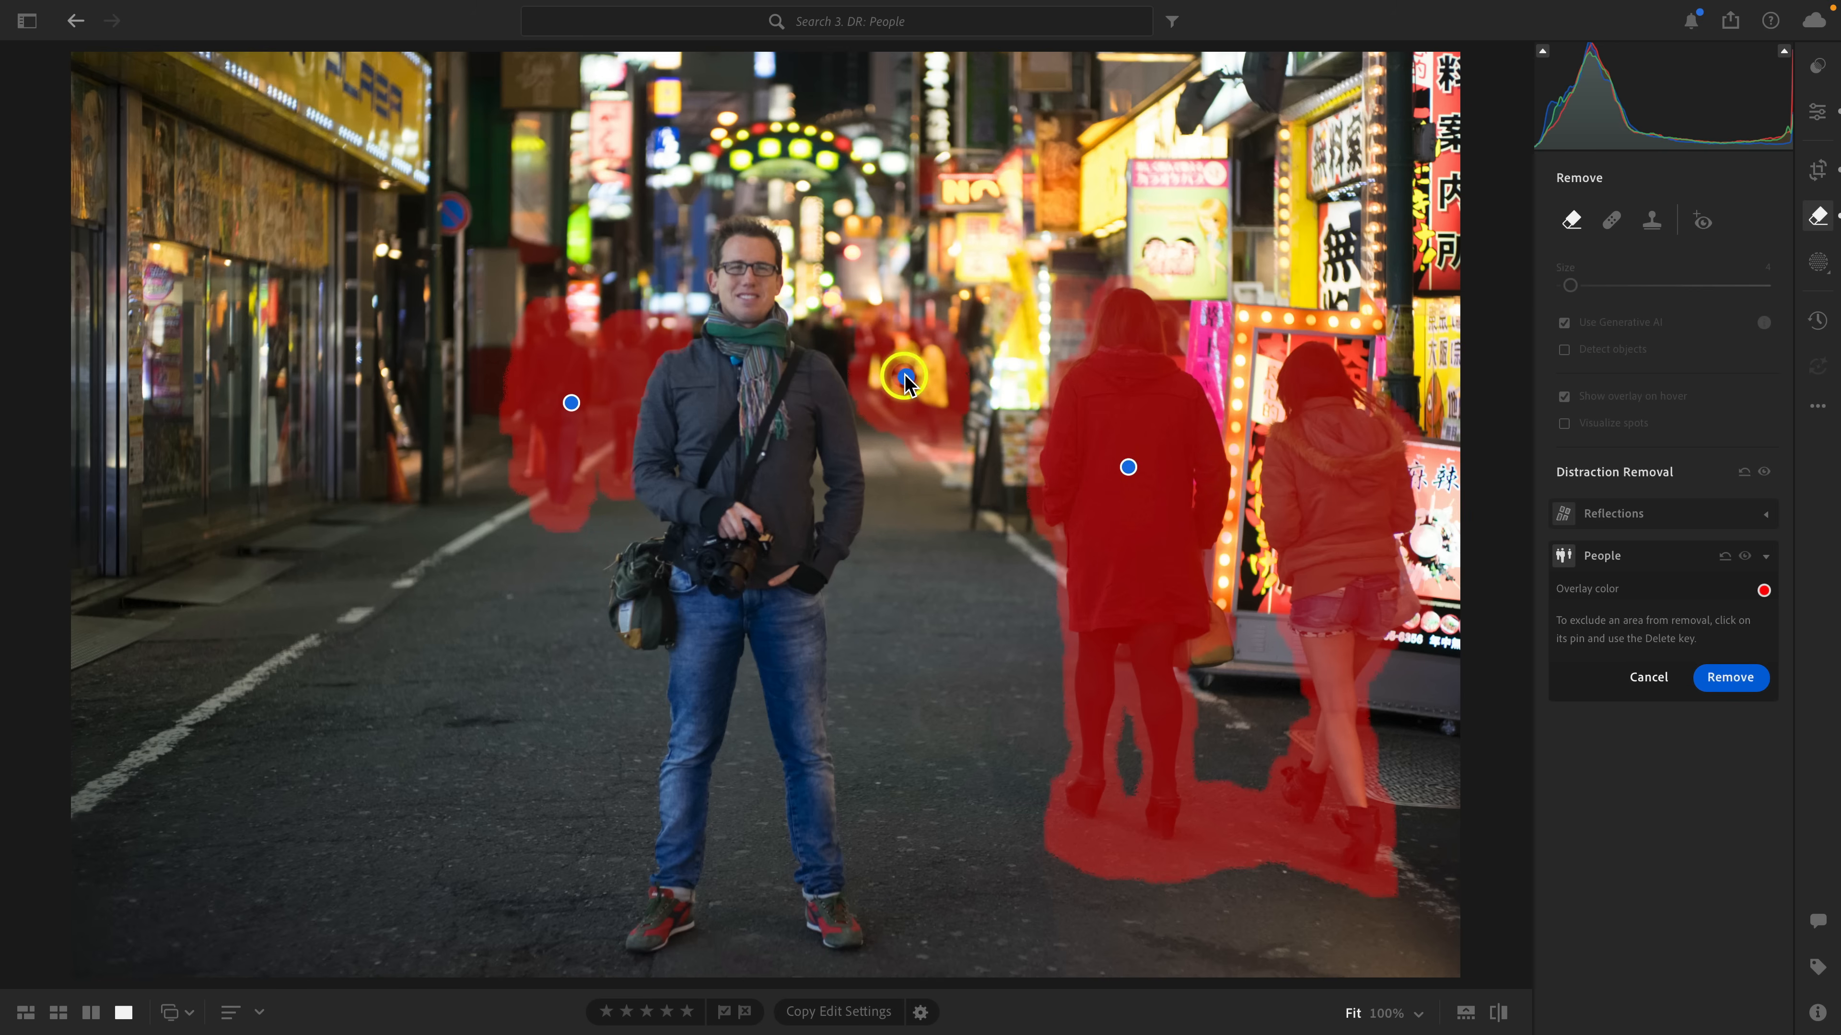
pyautogui.click(570, 404)
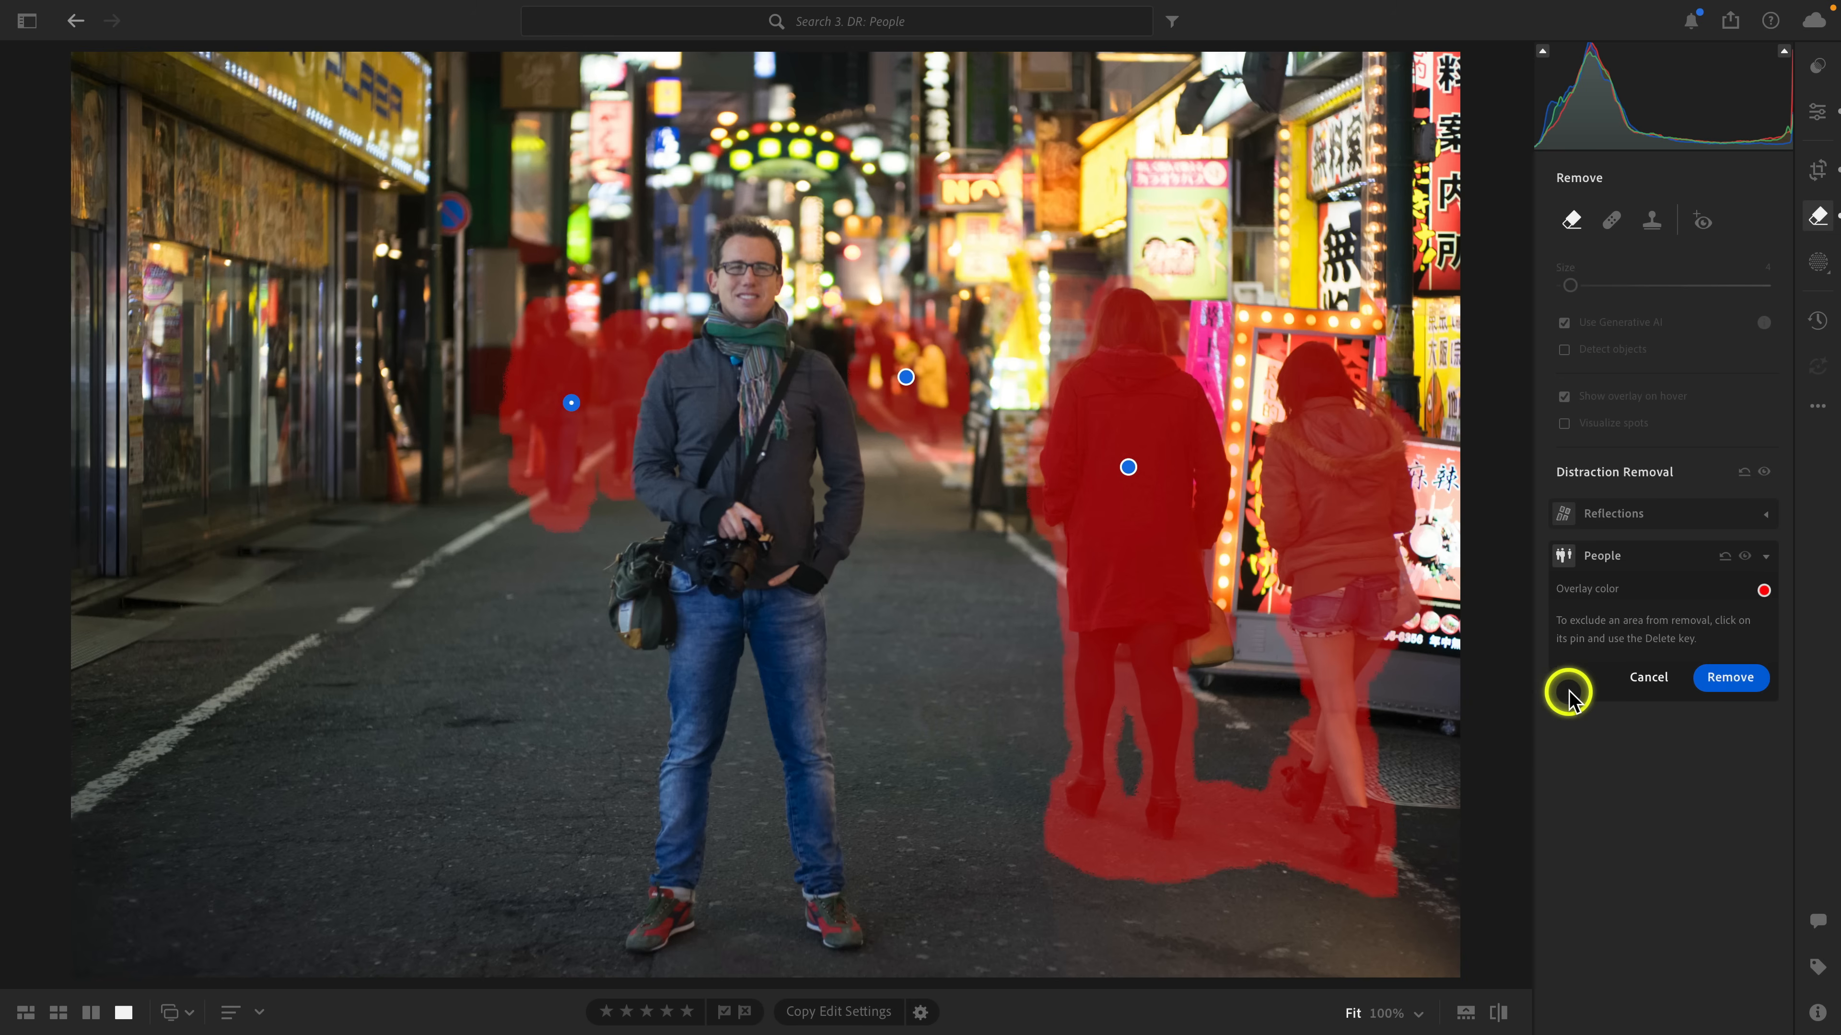
pyautogui.click(1728, 682)
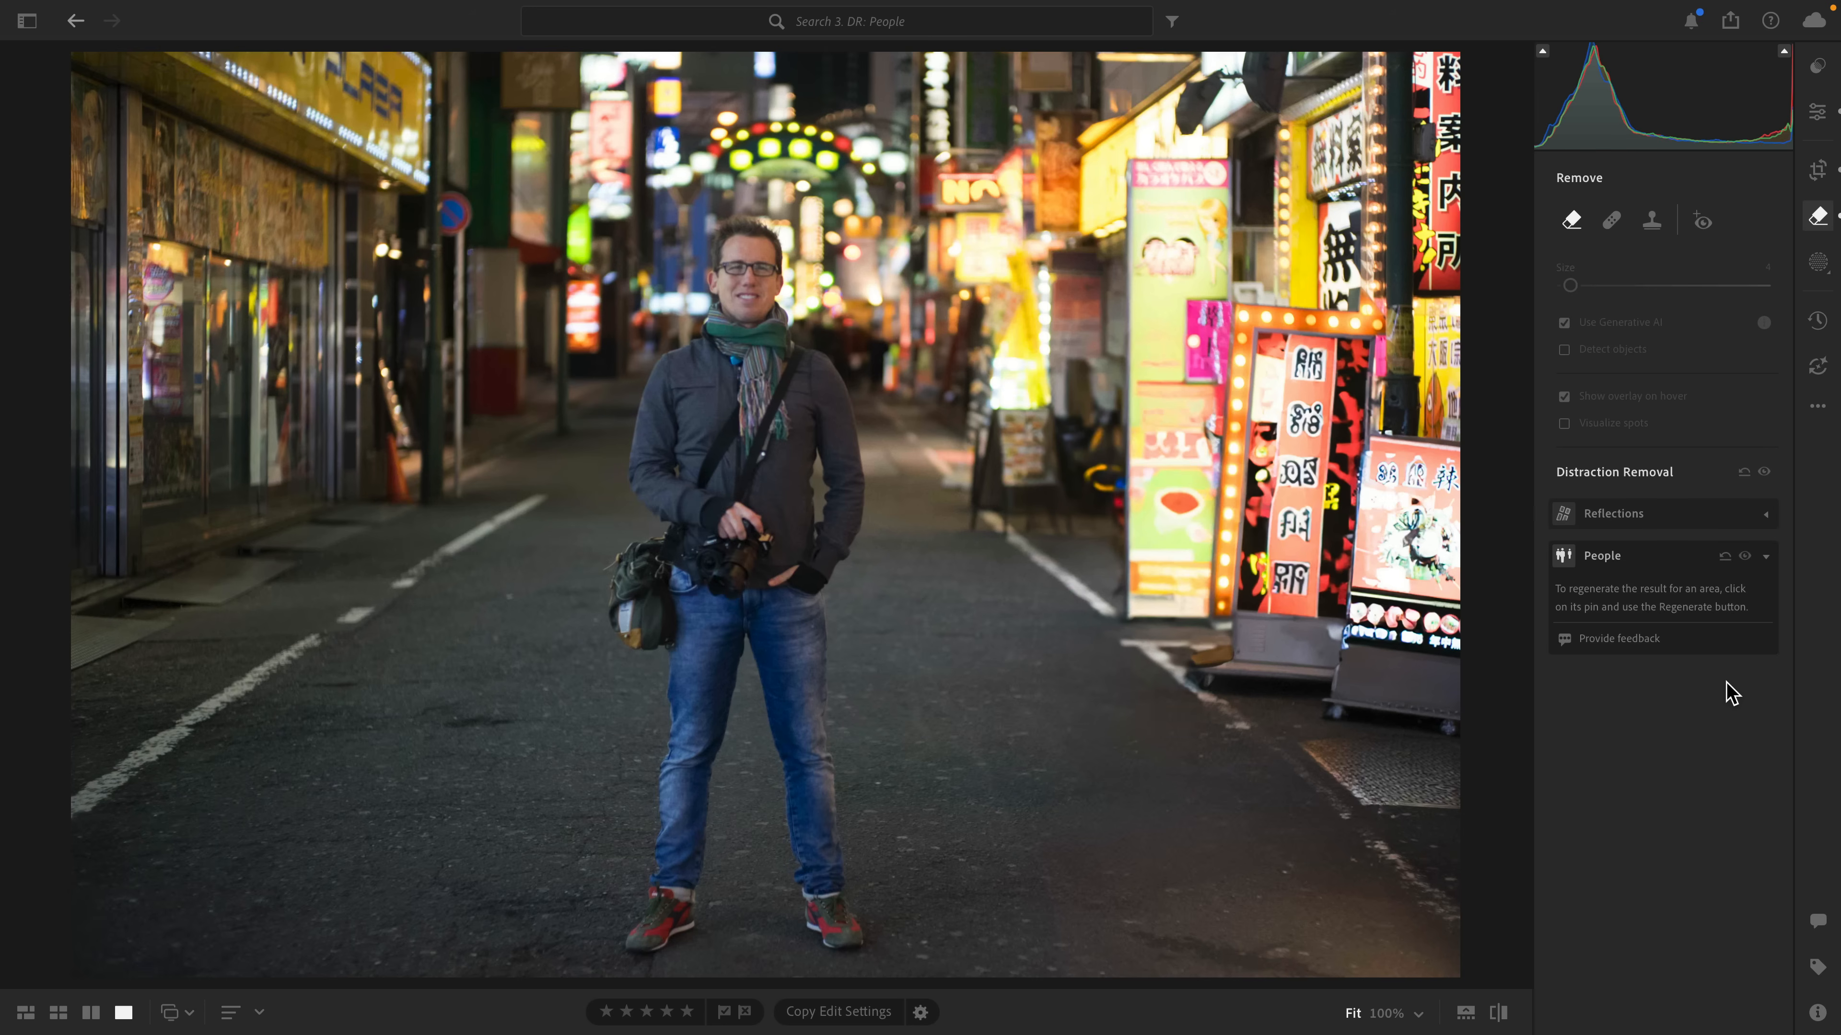
# Reset the People removal and try excluding the red-coat woman's area, undoing that exclusion.
pyautogui.click(1725, 556)
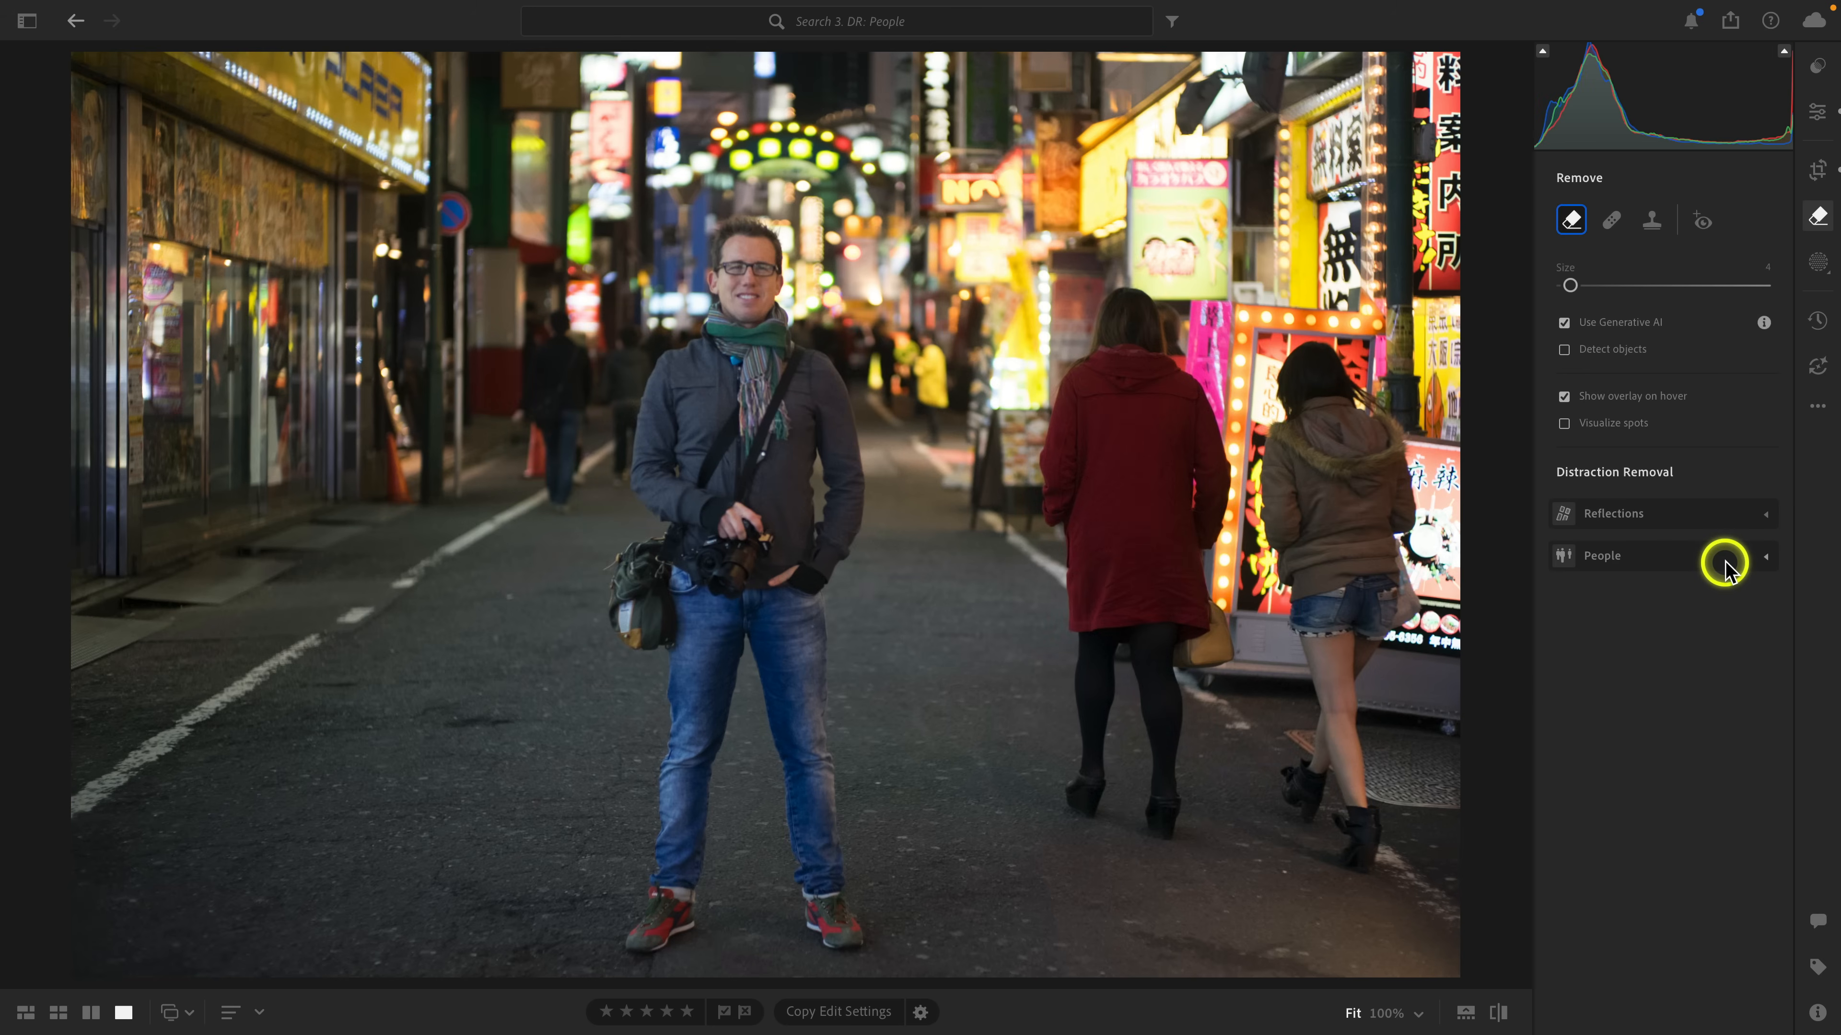
pyautogui.click(1765, 557)
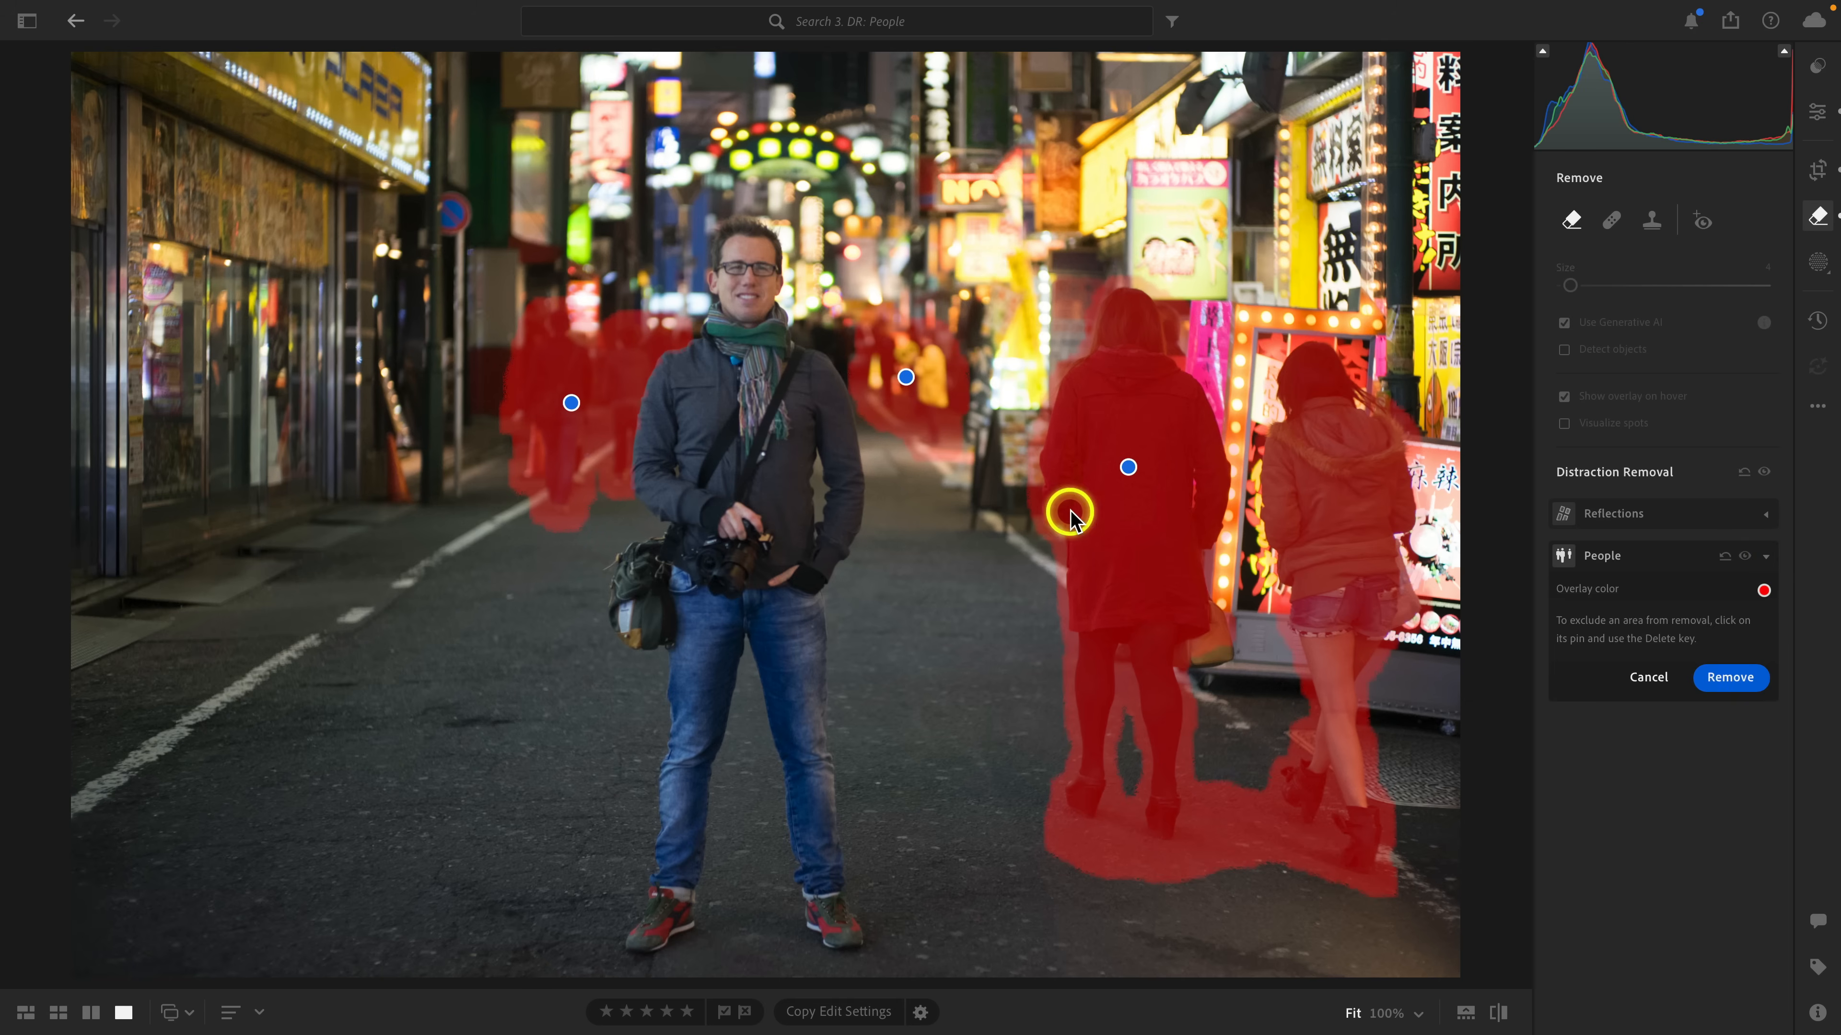
pyautogui.click(1128, 470)
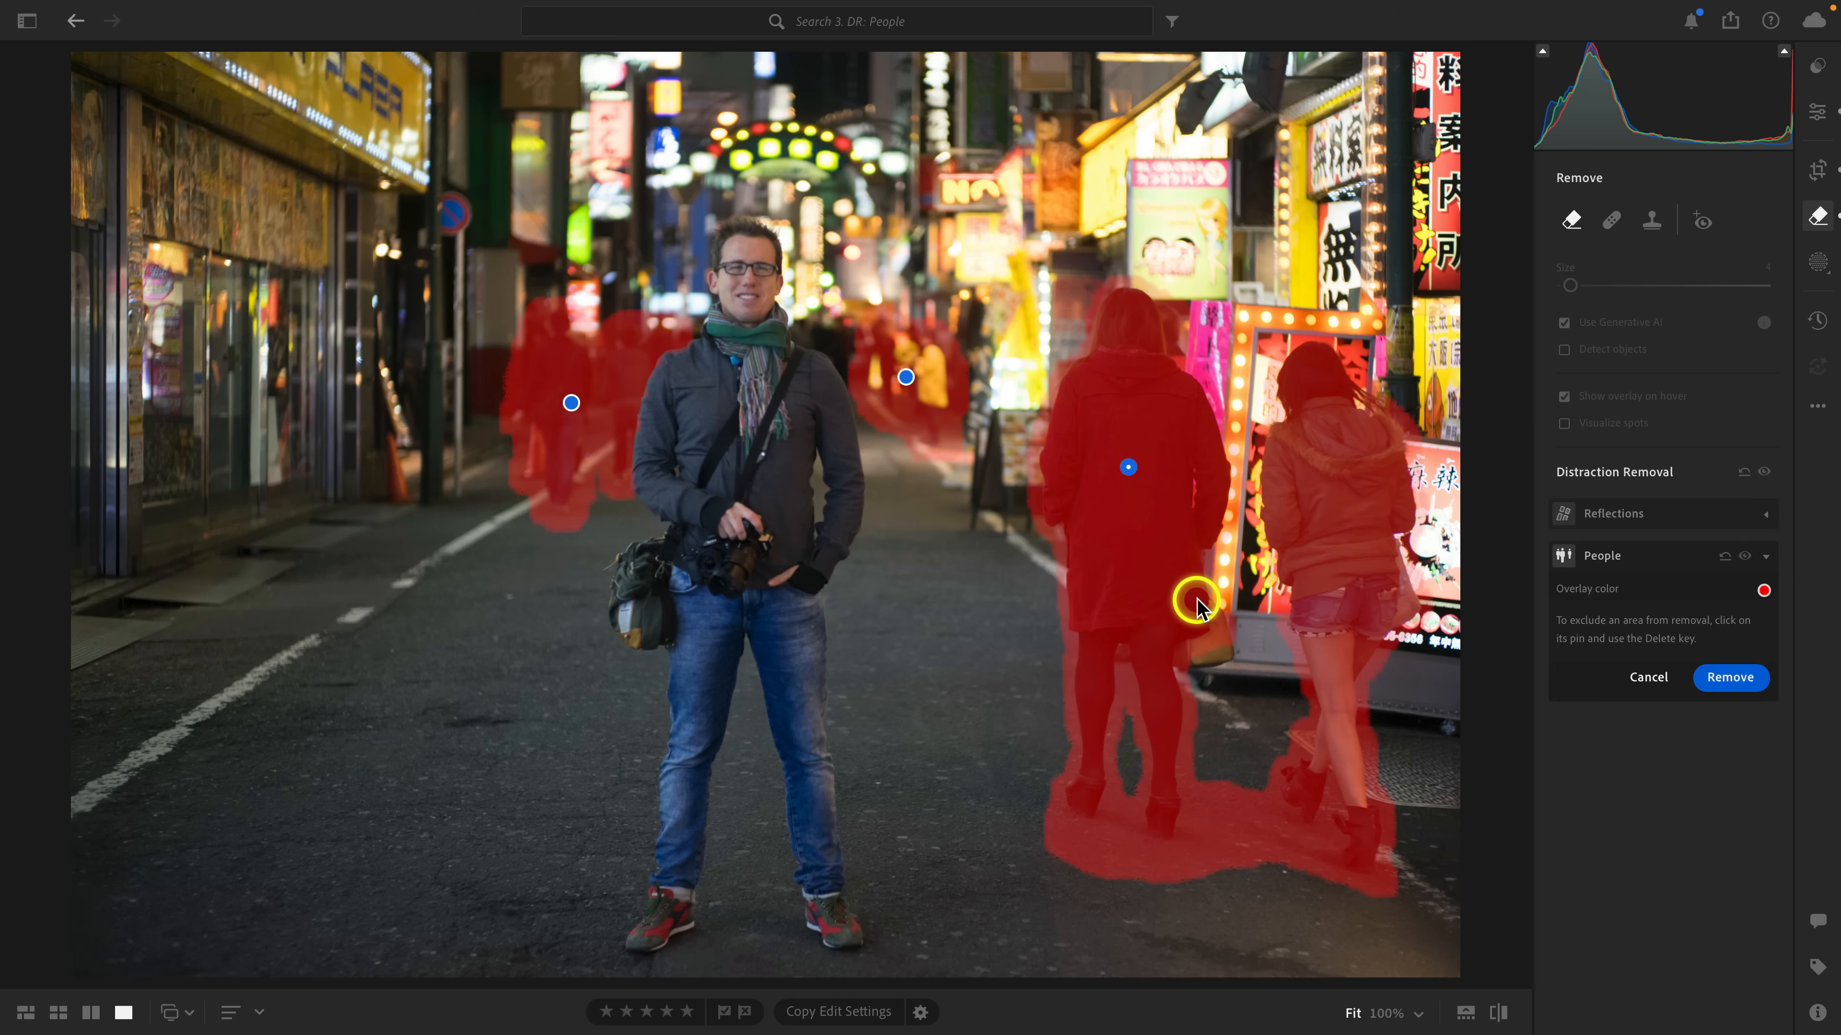
pyautogui.press('Delete')
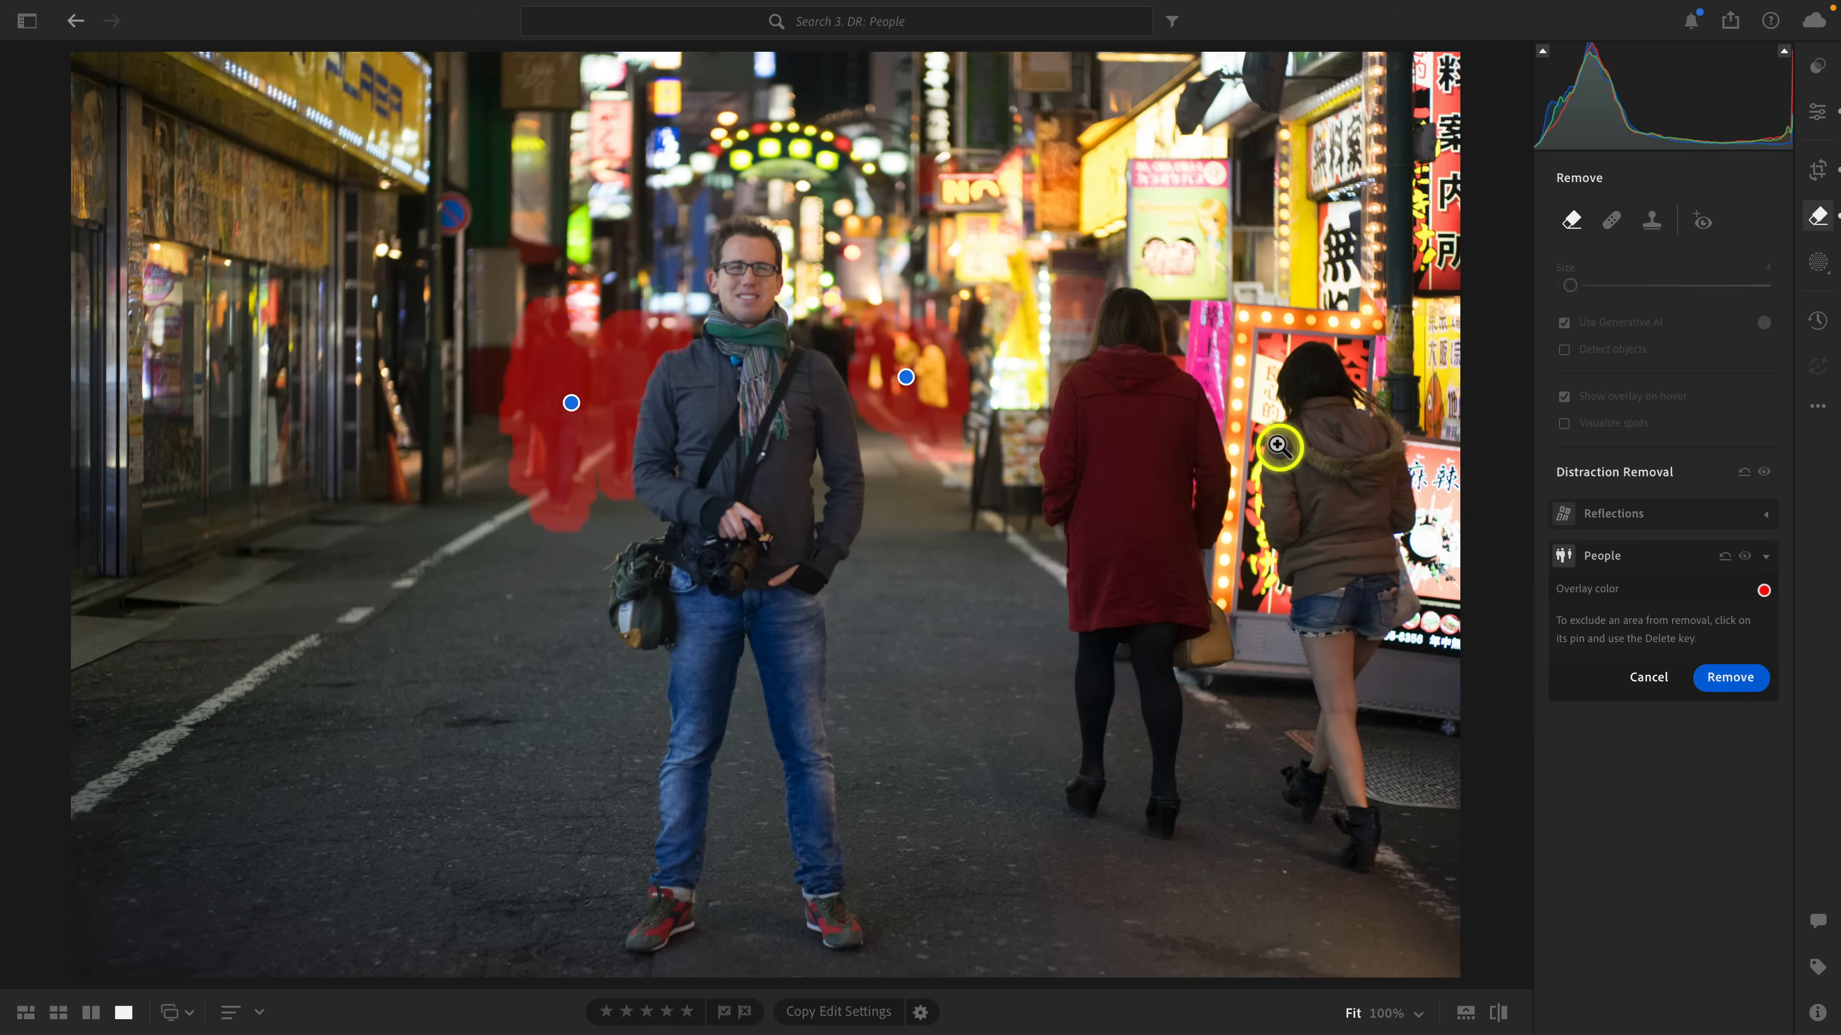
pyautogui.hotkey('ctrl', 'z')
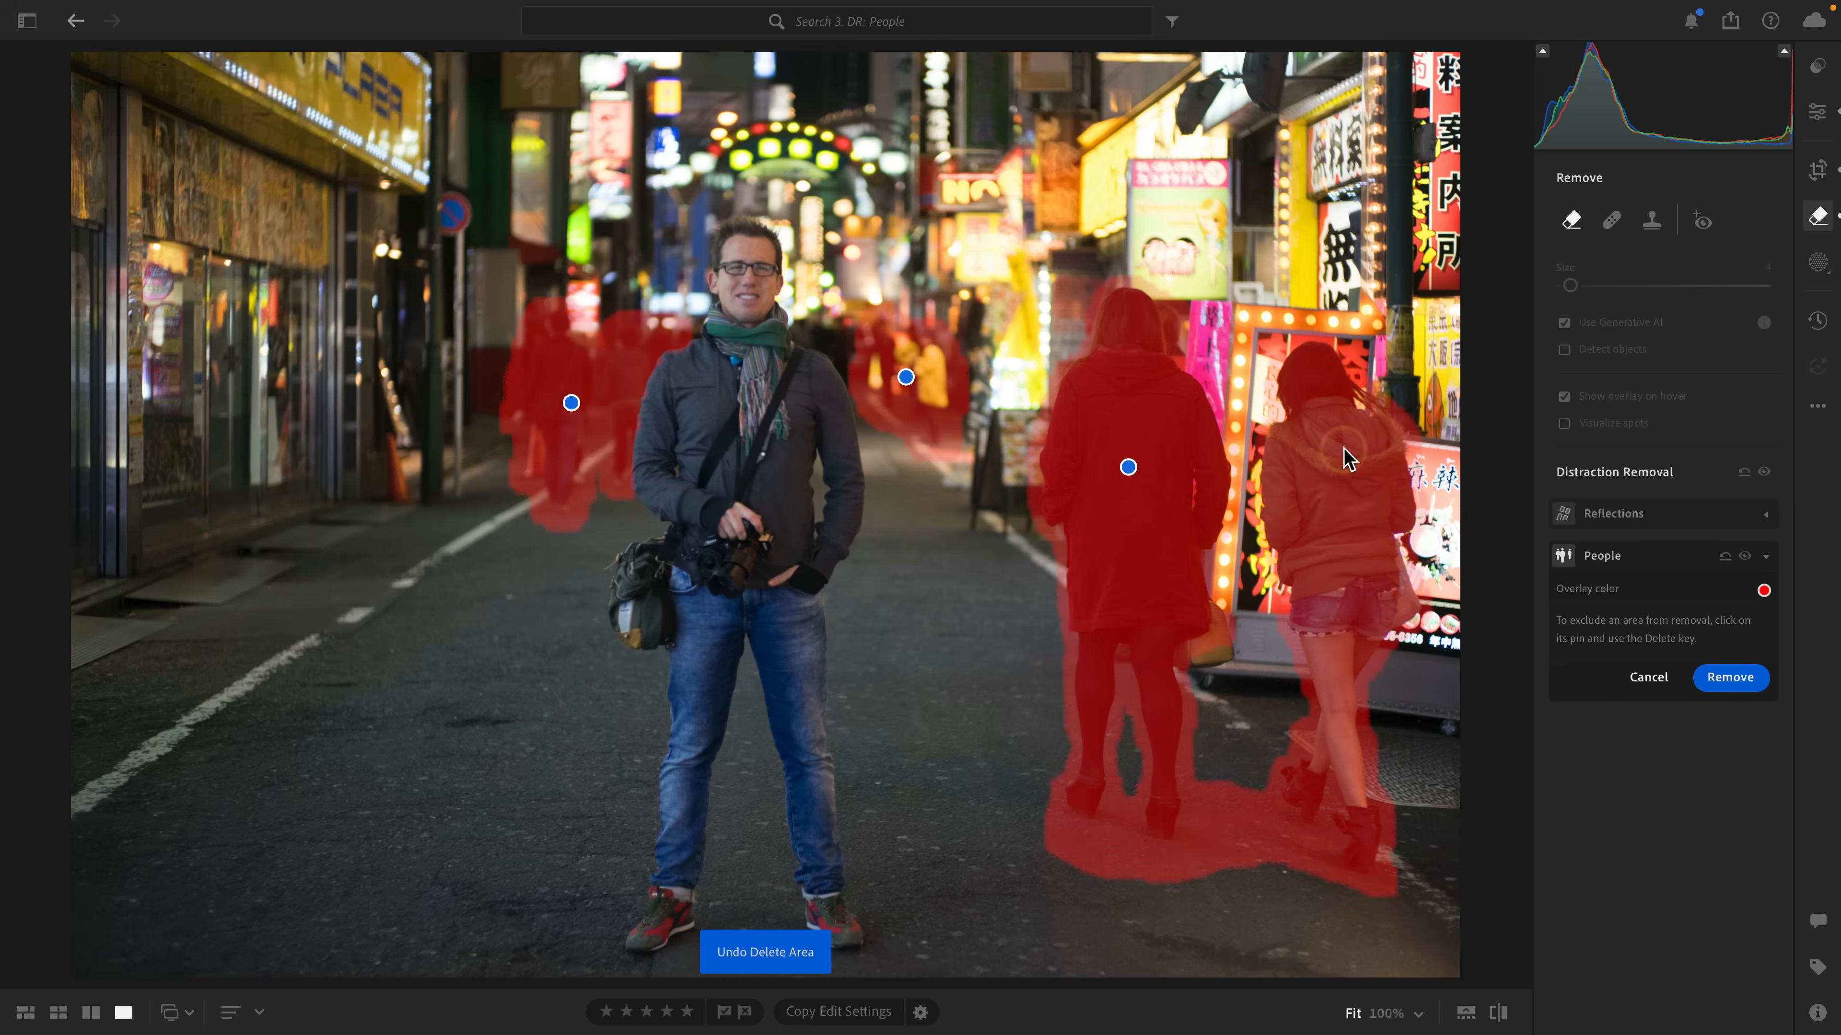
# Remove the people again and browse the variations for the red-coat woman's area, keeping the second one.
pyautogui.click(1727, 681)
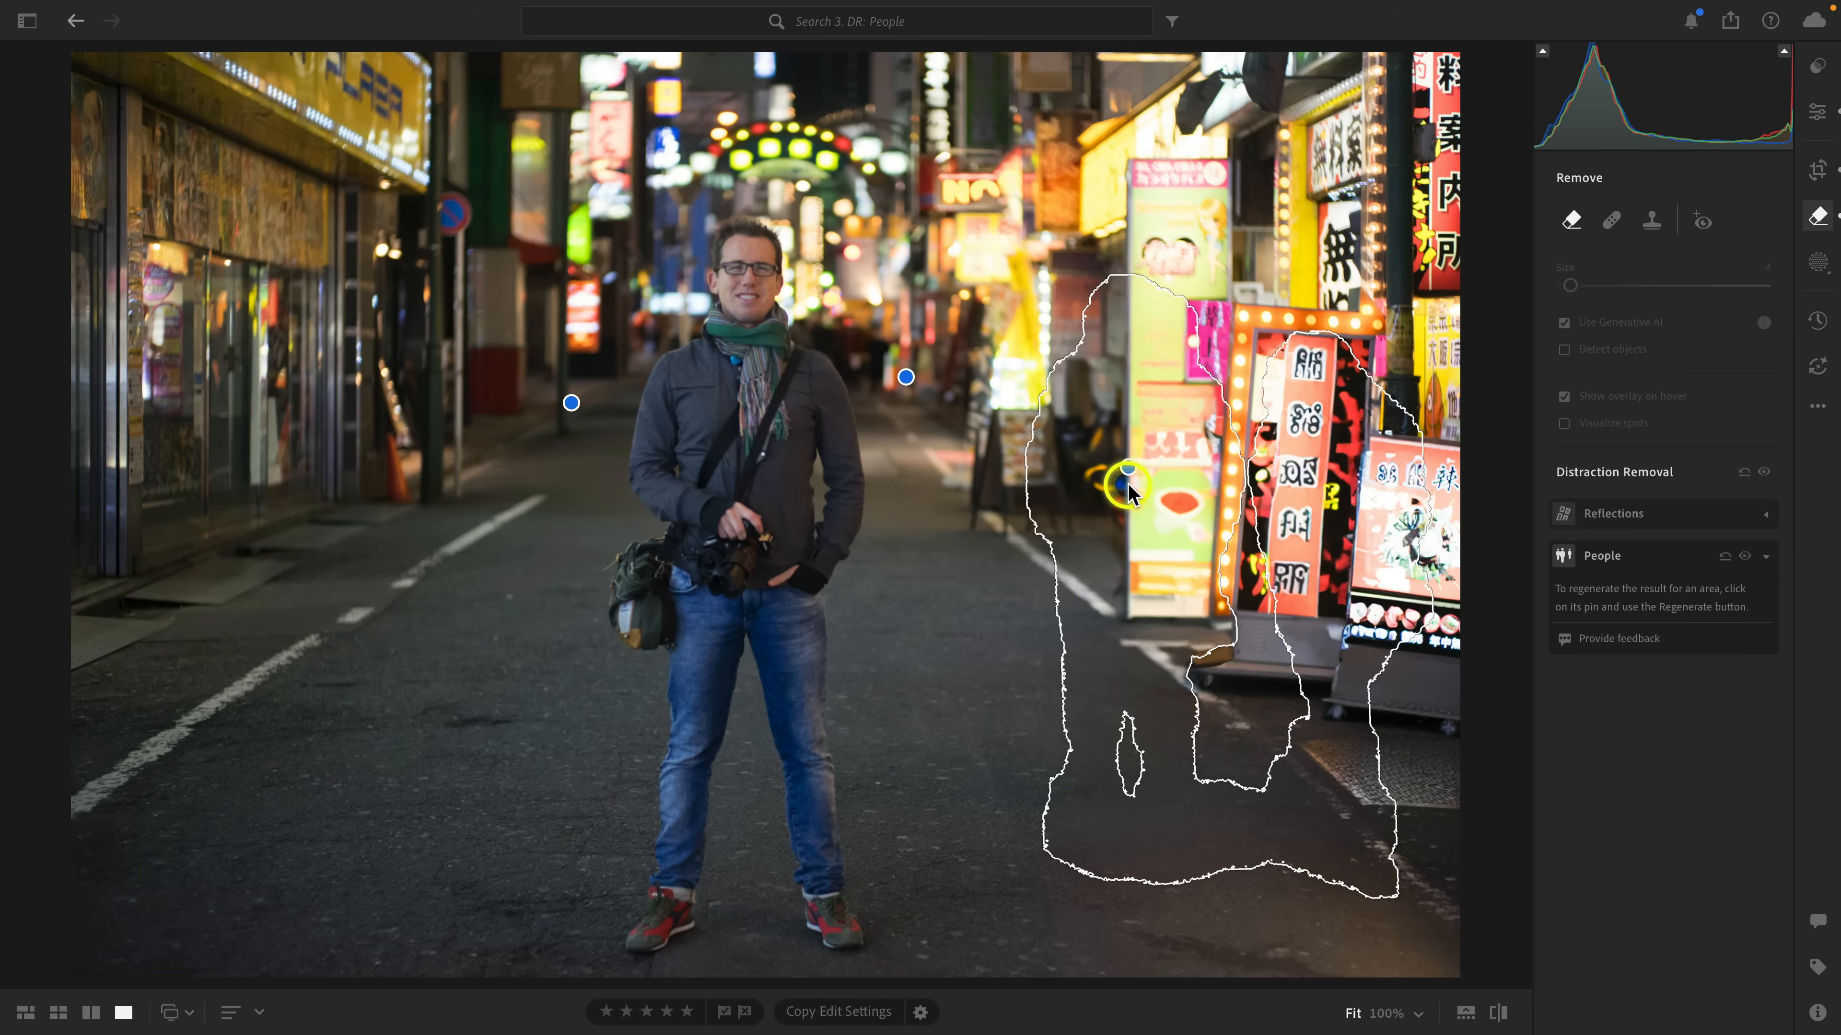
pyautogui.click(1128, 467)
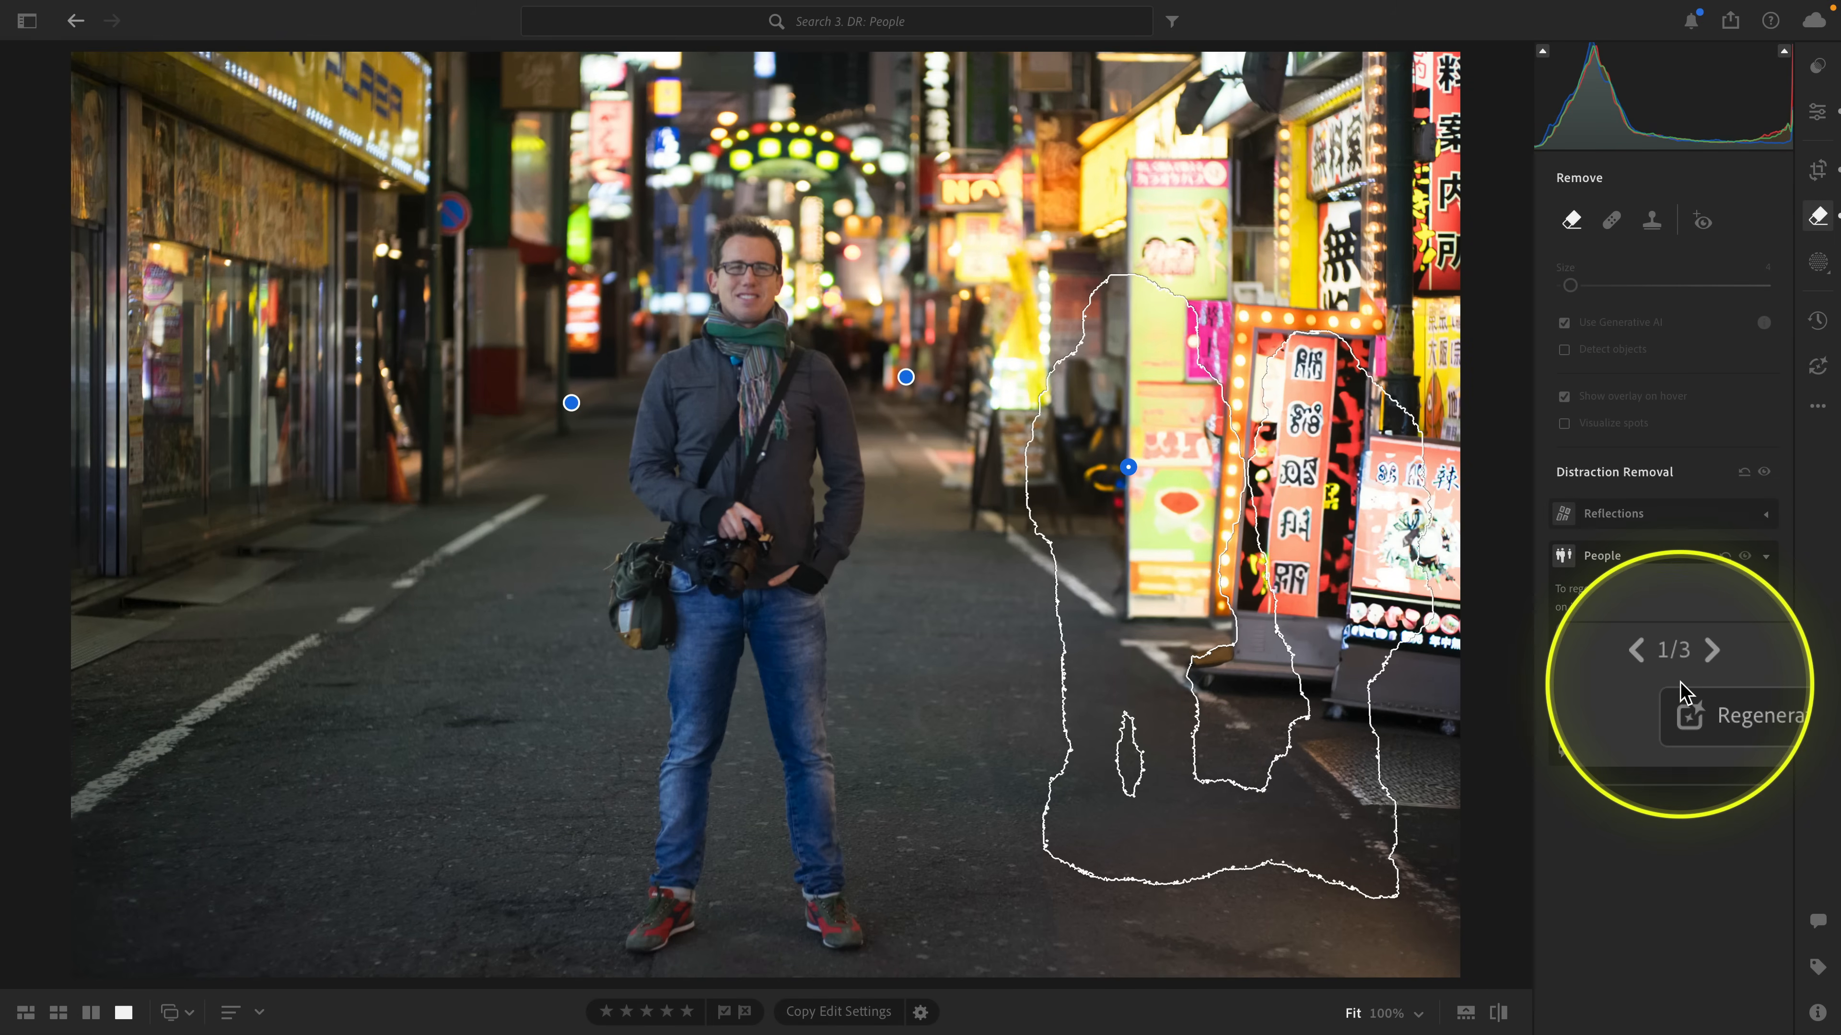
pyautogui.click(1694, 667)
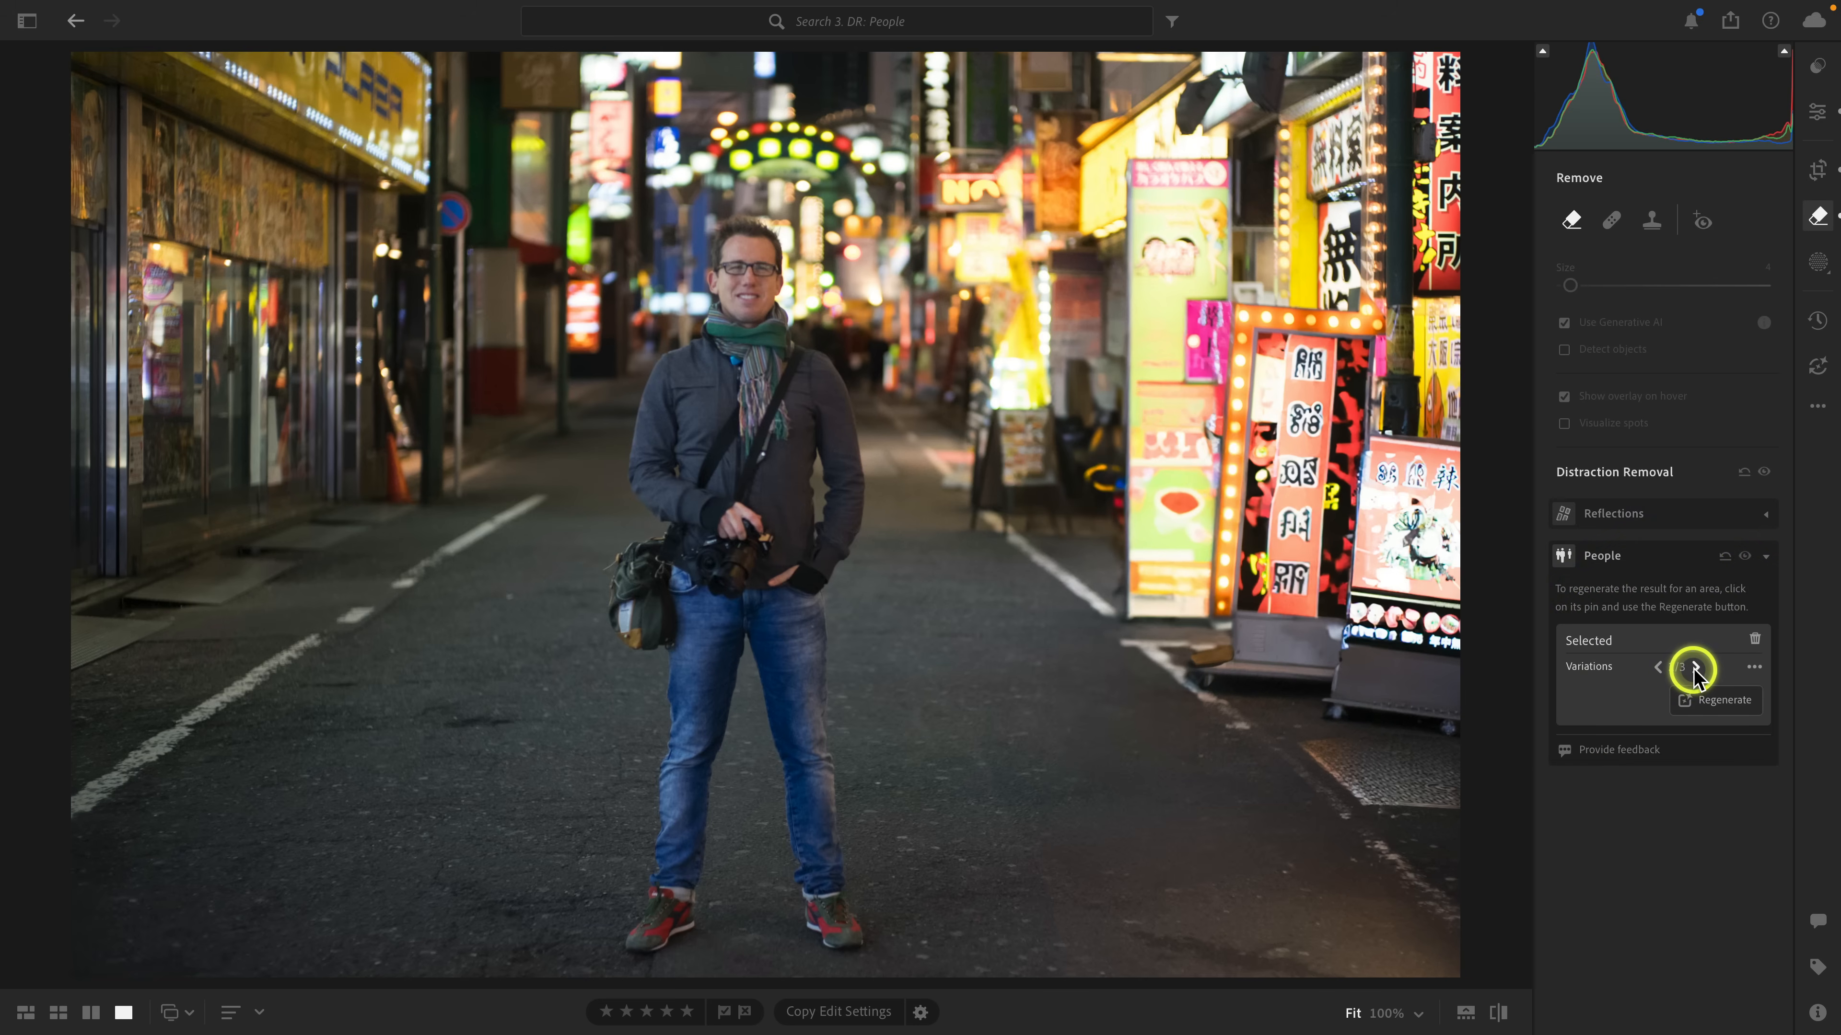
pyautogui.click(1693, 667)
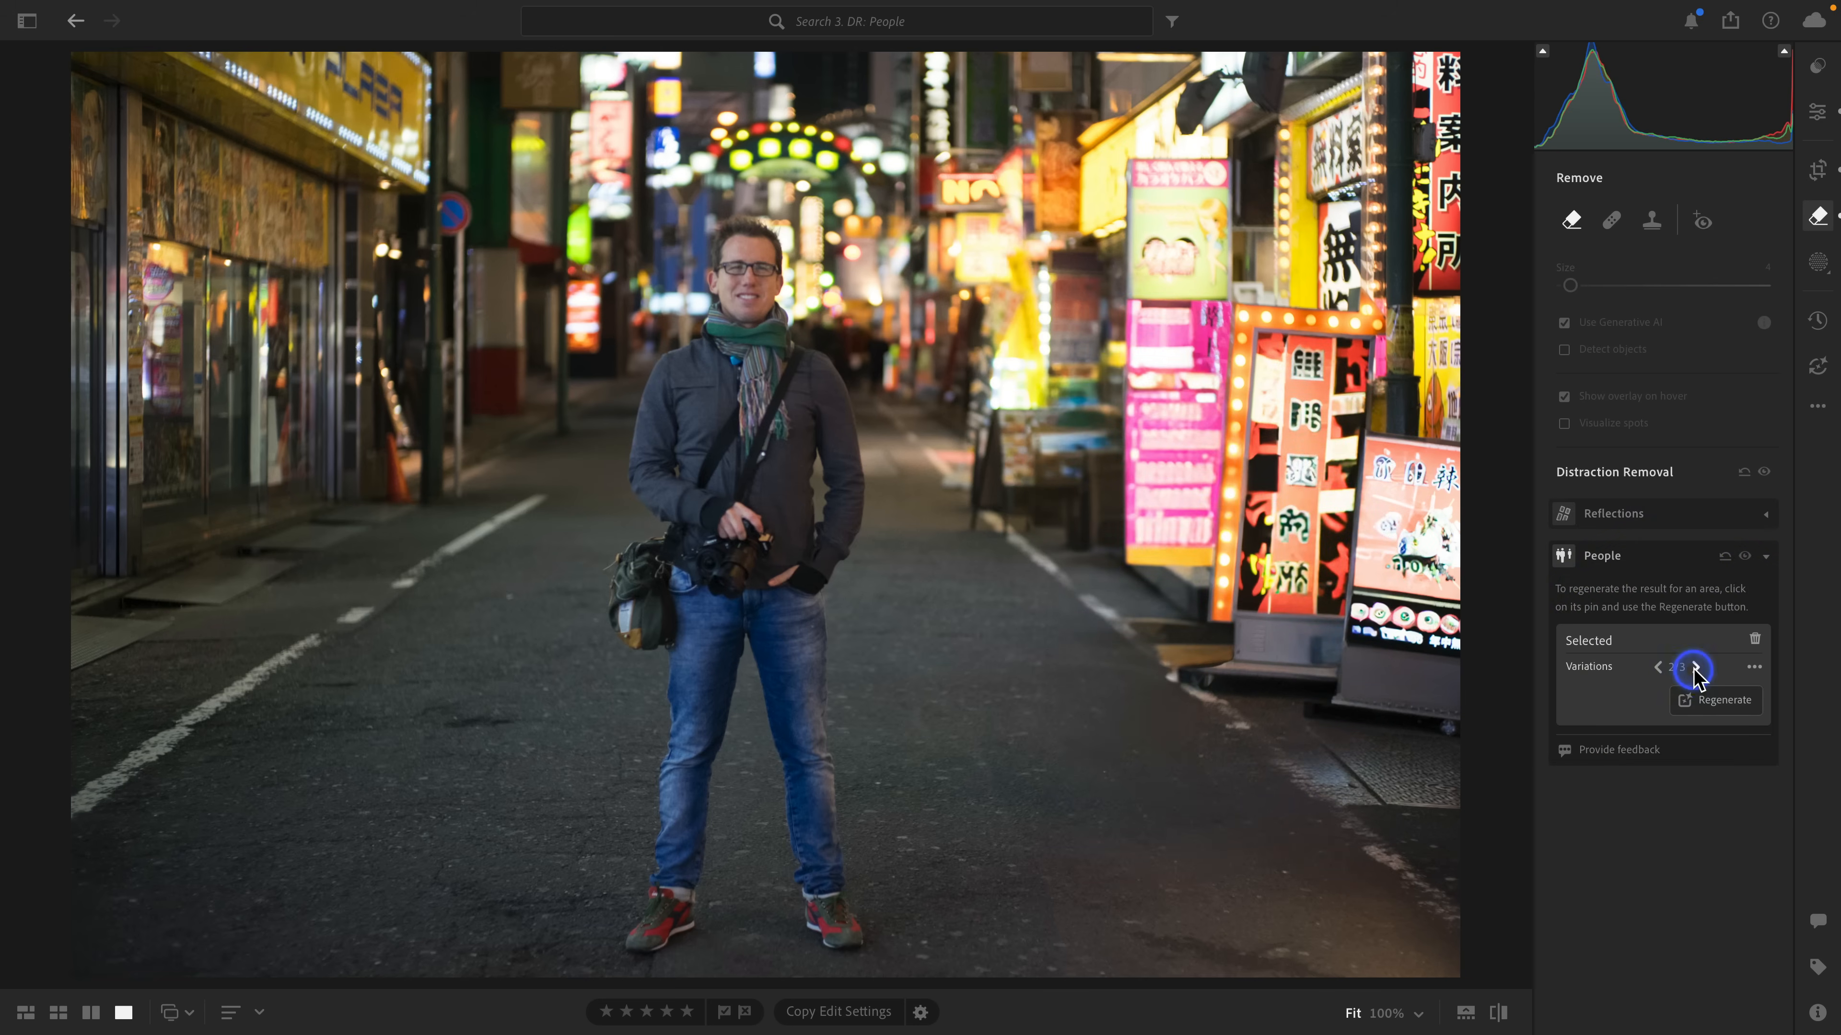
pyautogui.click(1661, 667)
pyautogui.click(1716, 703)
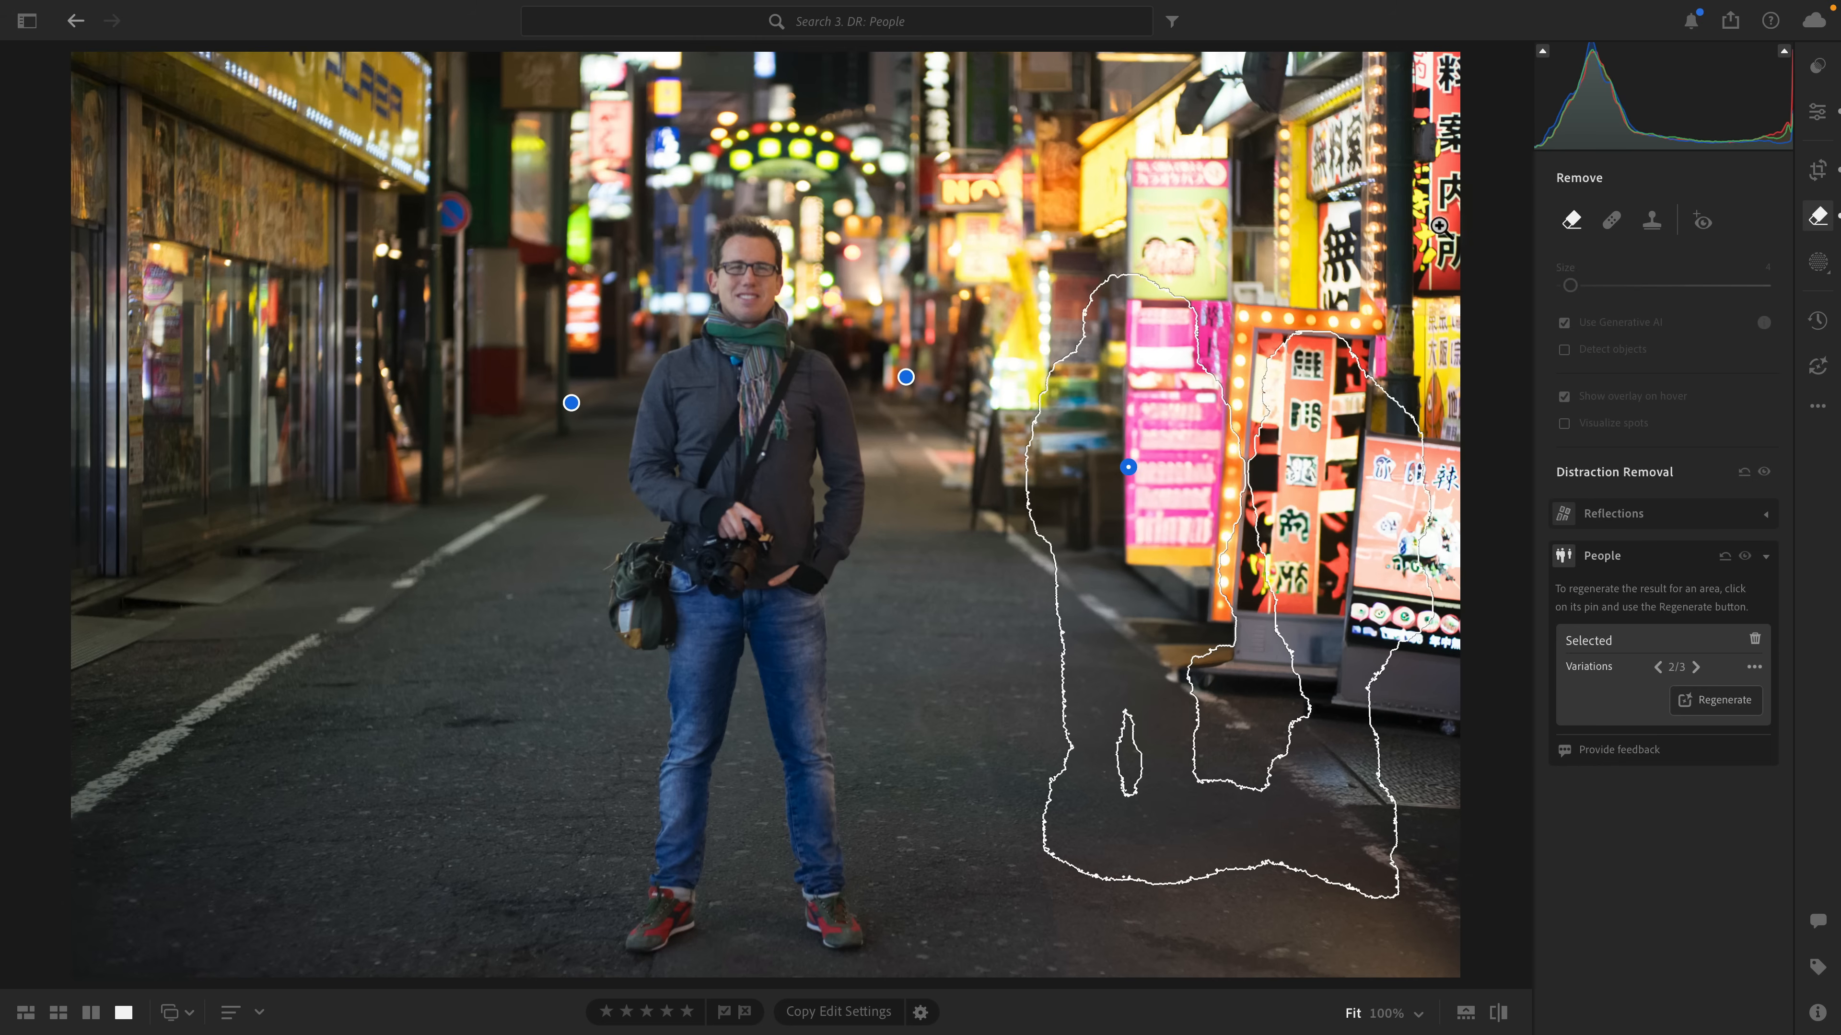
pyautogui.click(1813, 115)
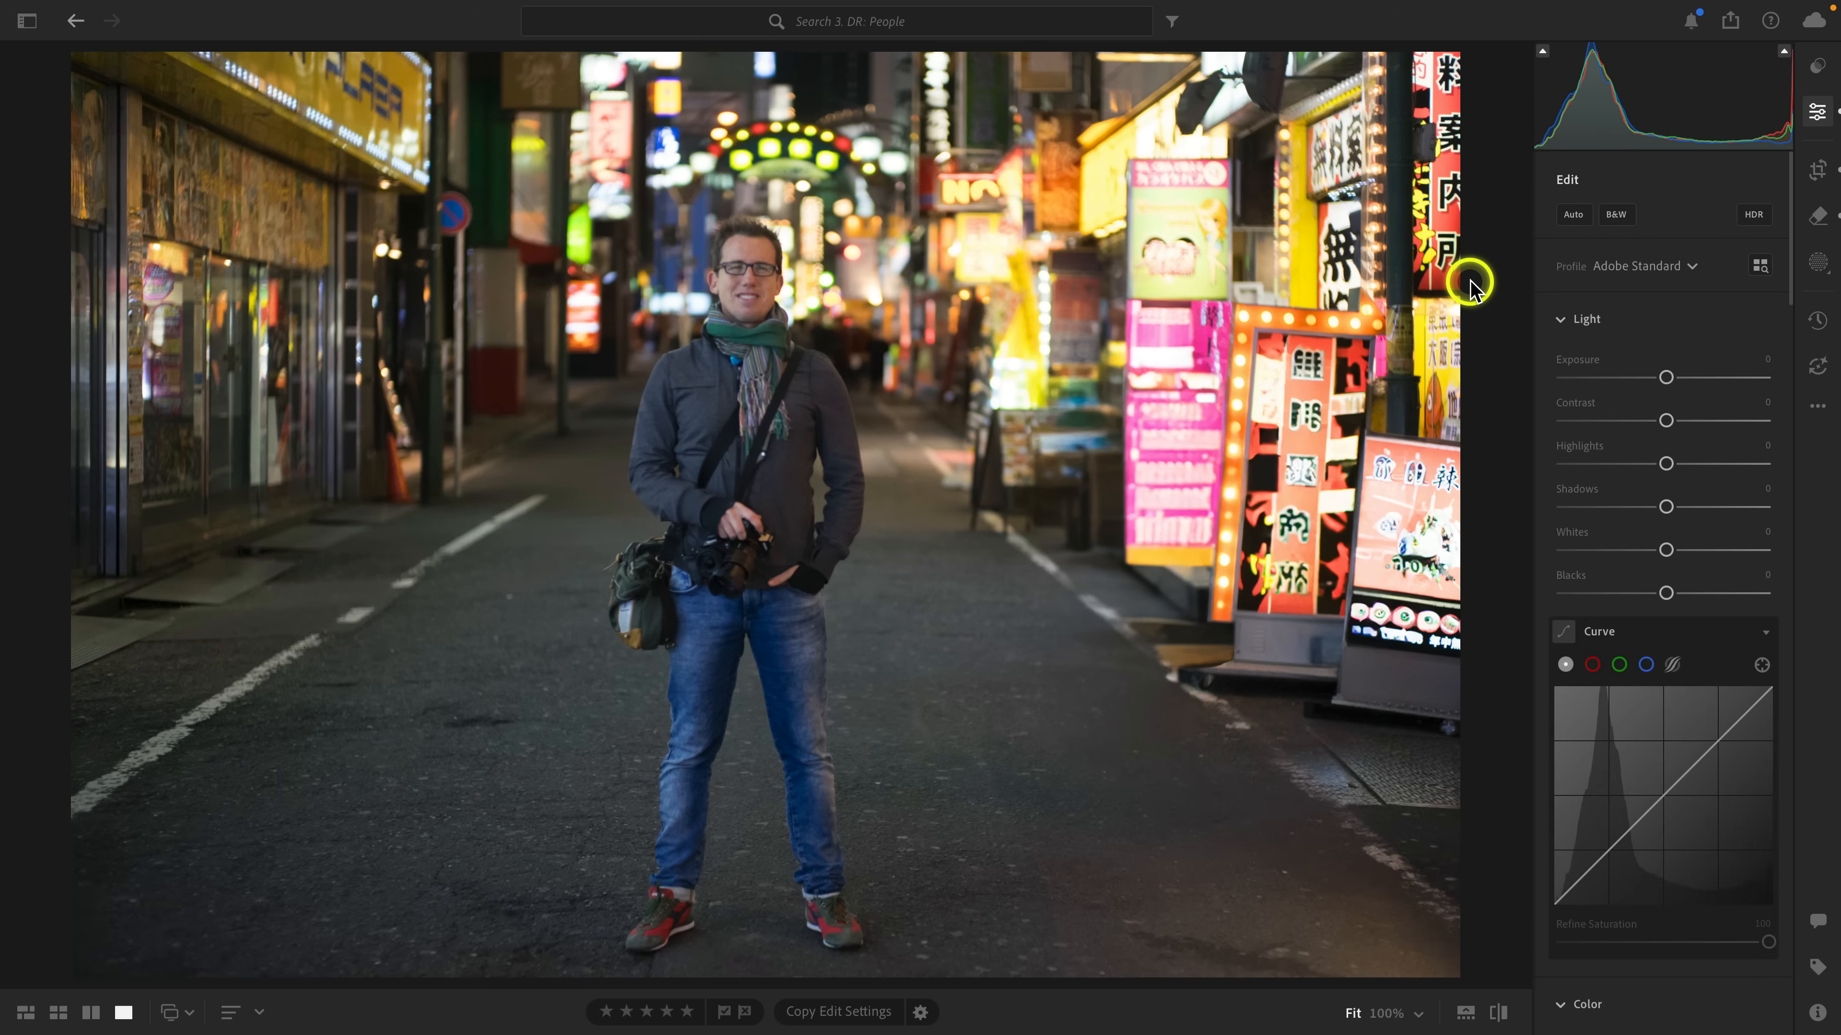
# Export the beach photo with the transparent sky as a full-size PNG file.
pyautogui.click(1754, 216)
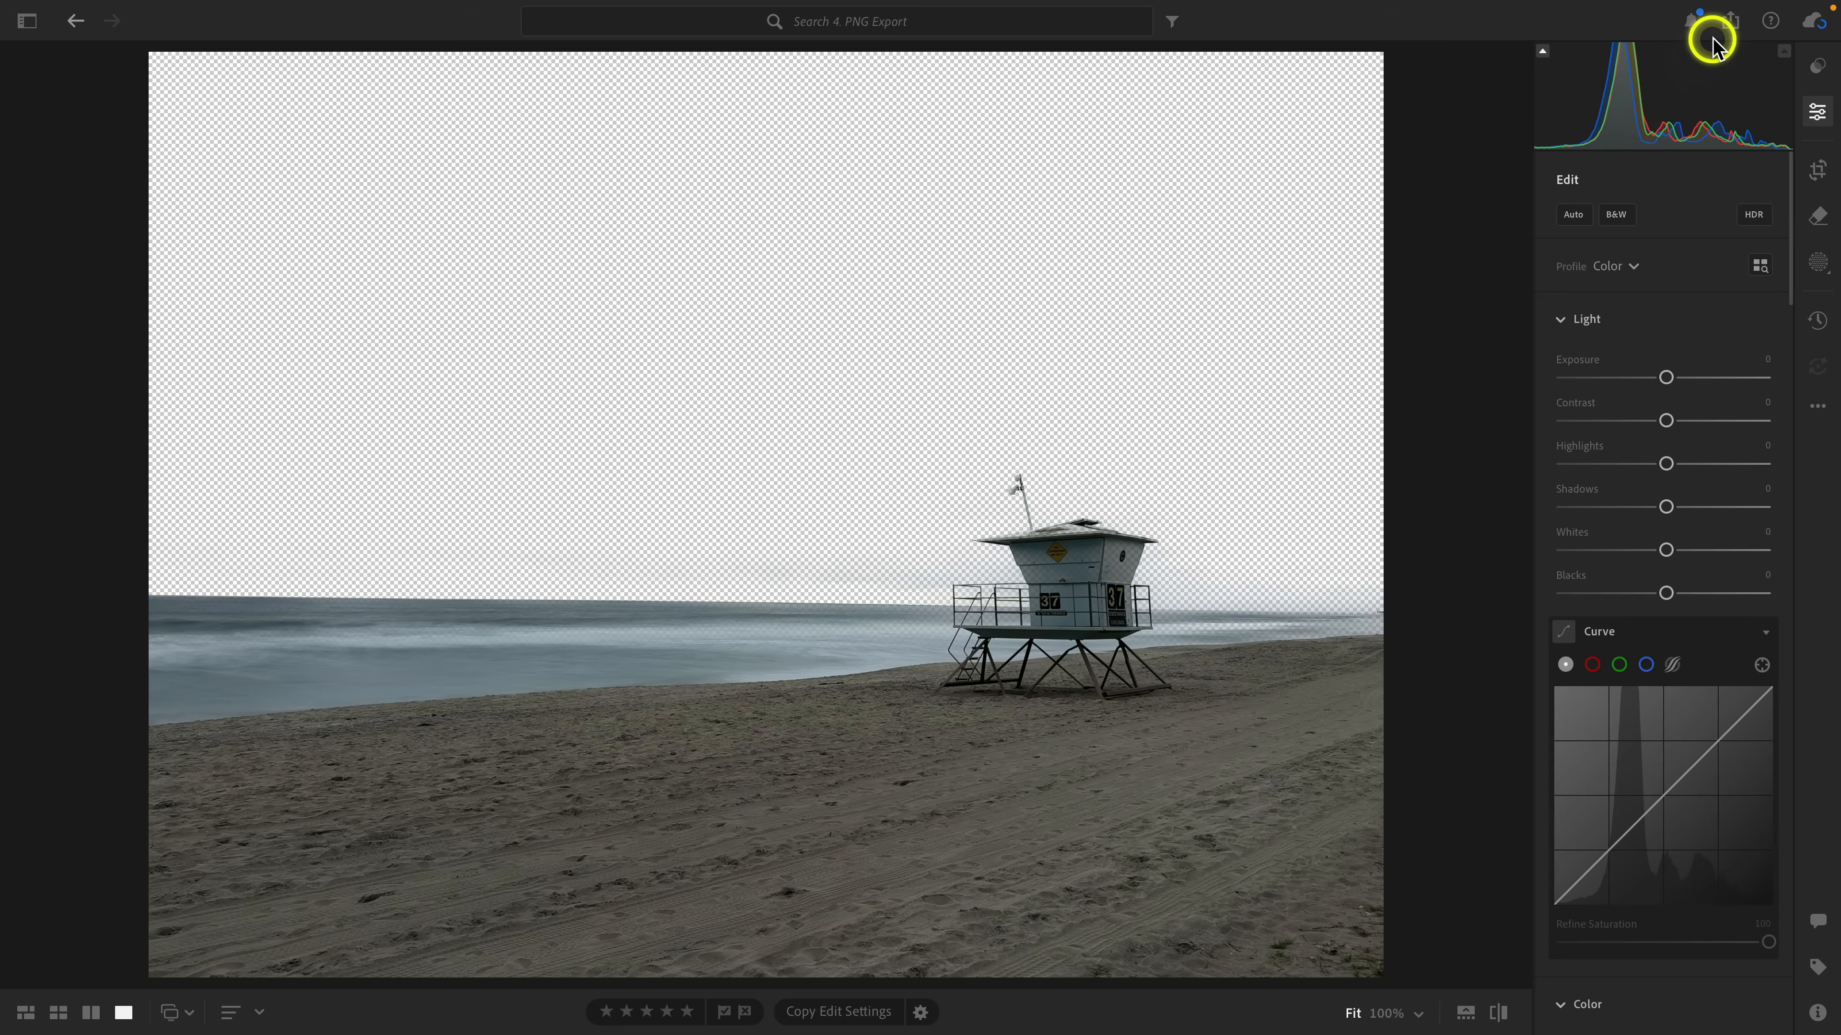
pyautogui.click(1730, 21)
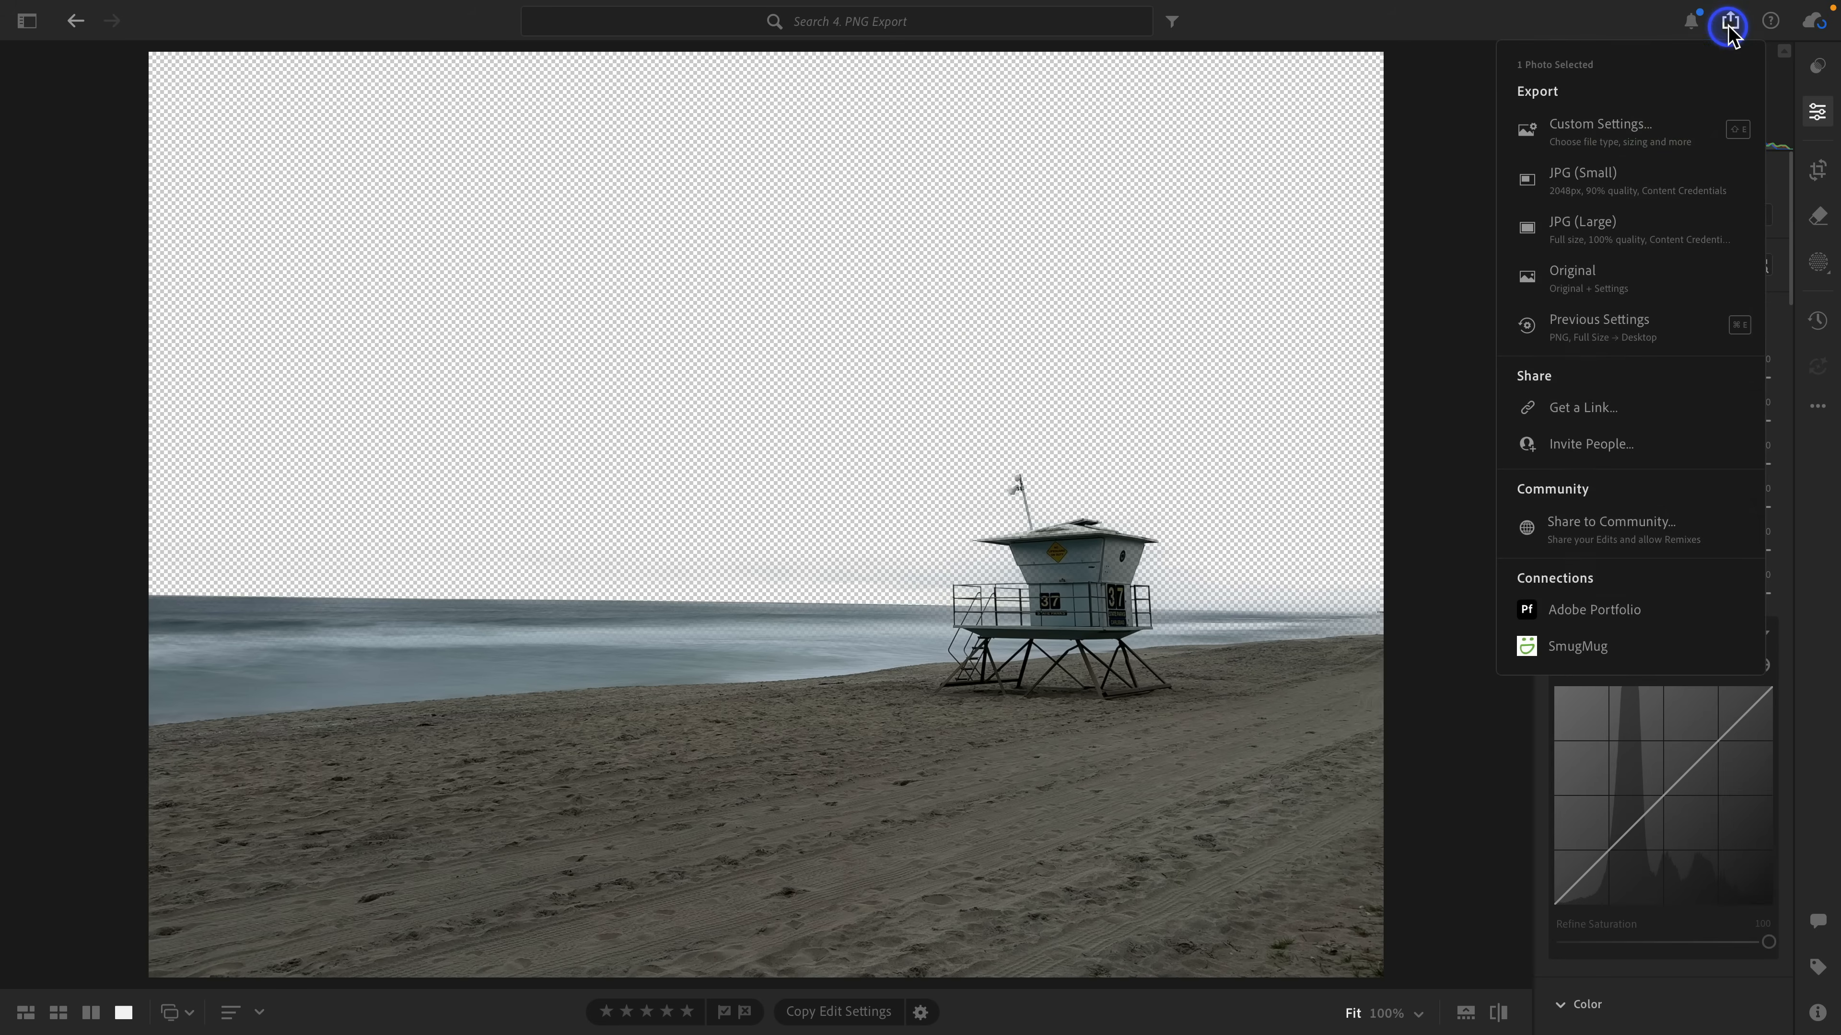
pyautogui.click(1635, 123)
pyautogui.click(1645, 112)
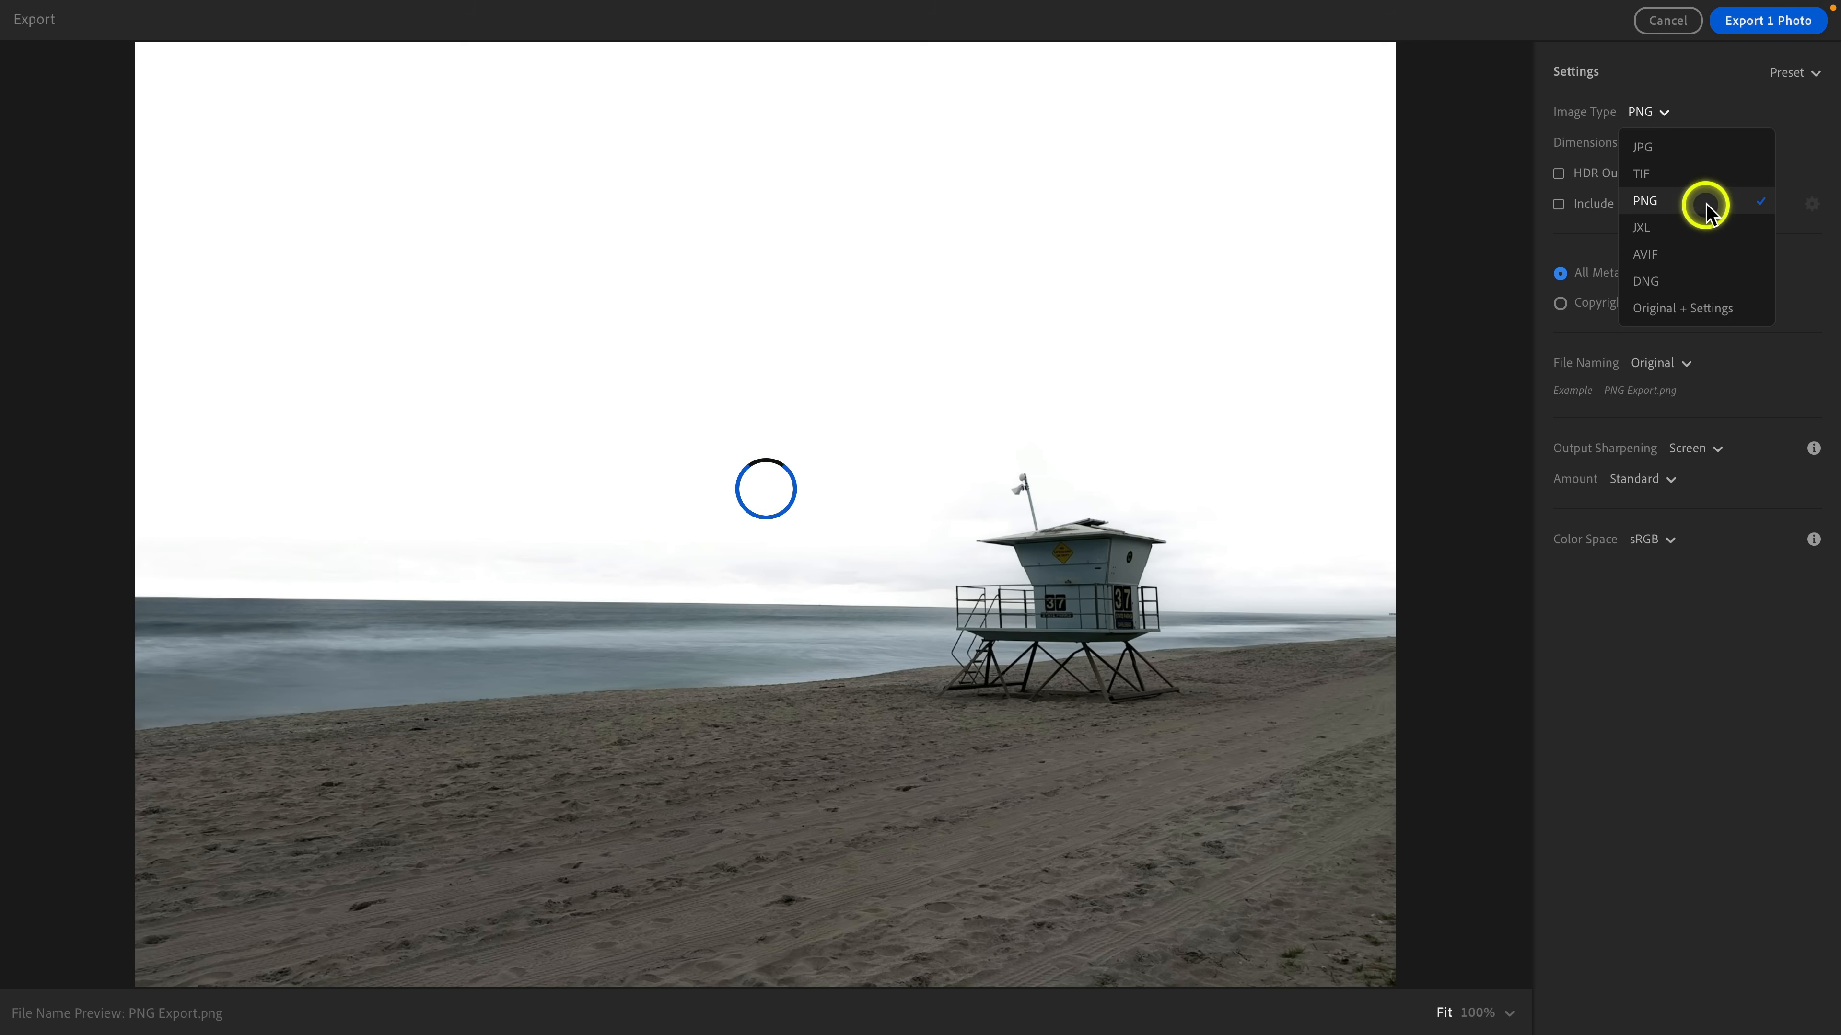
pyautogui.click(1493, 231)
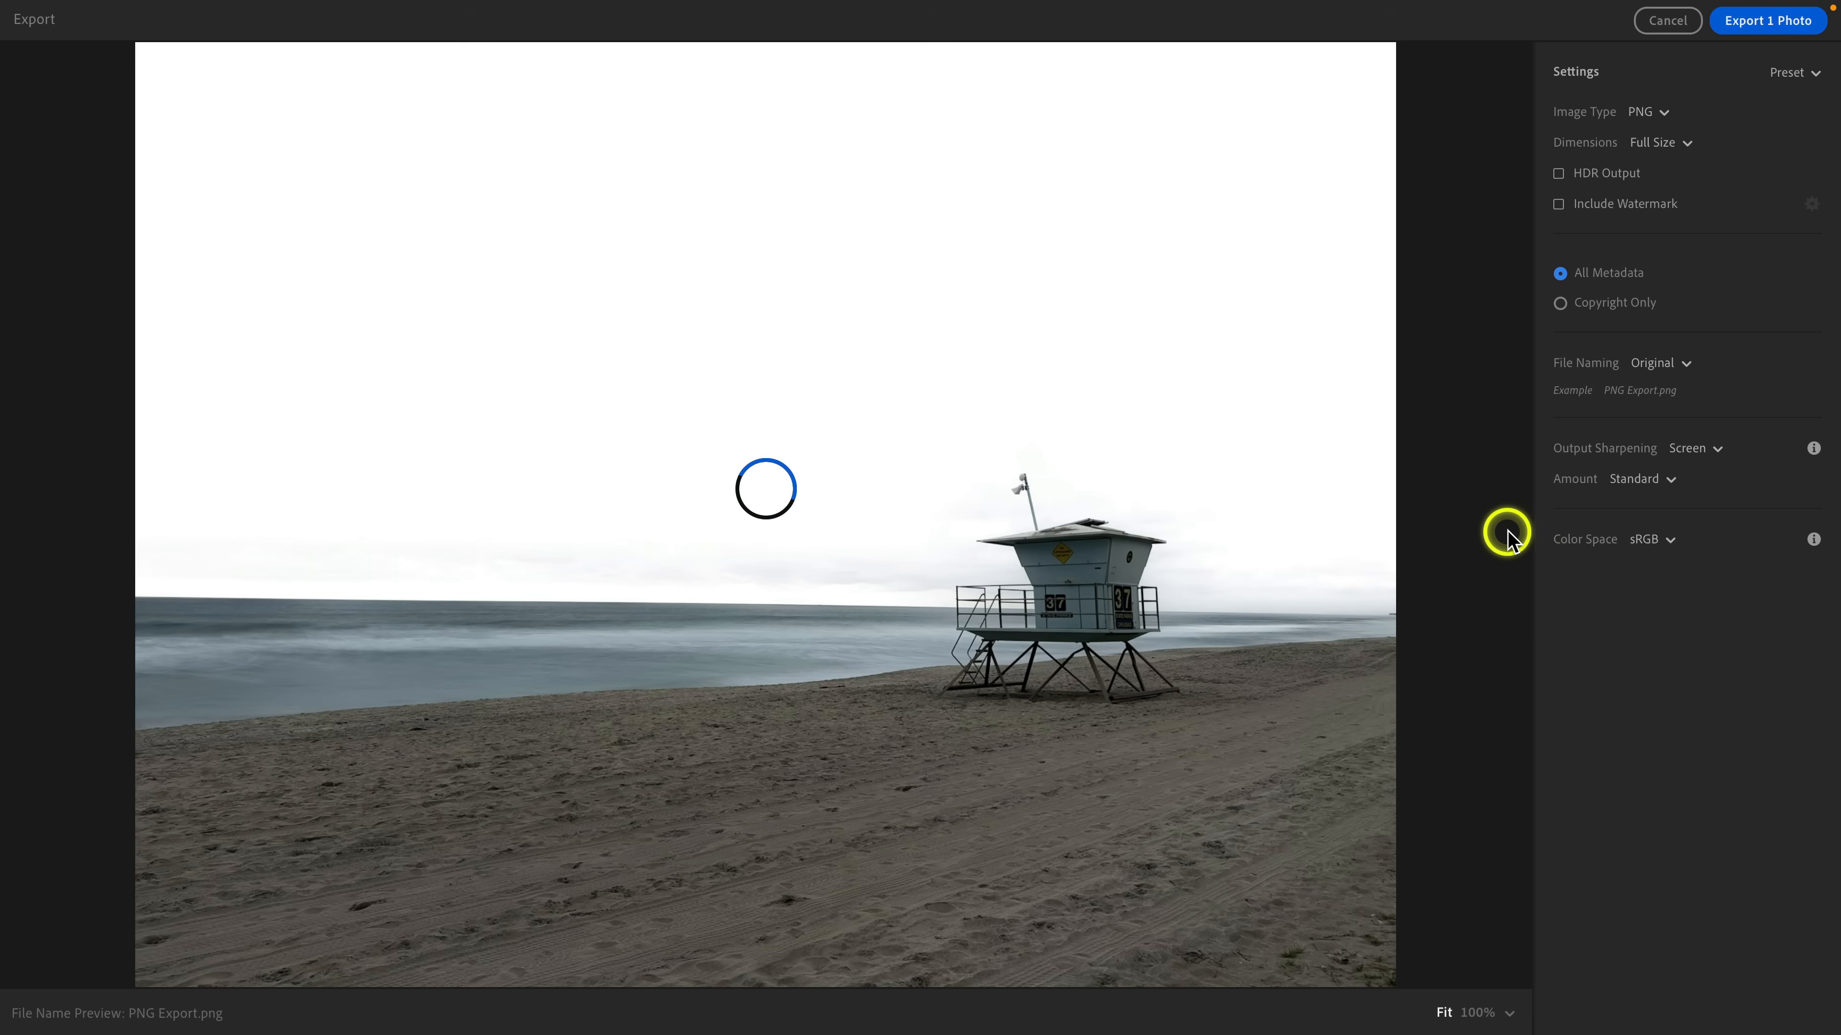
pyautogui.click(1767, 20)
pyautogui.click(1246, 551)
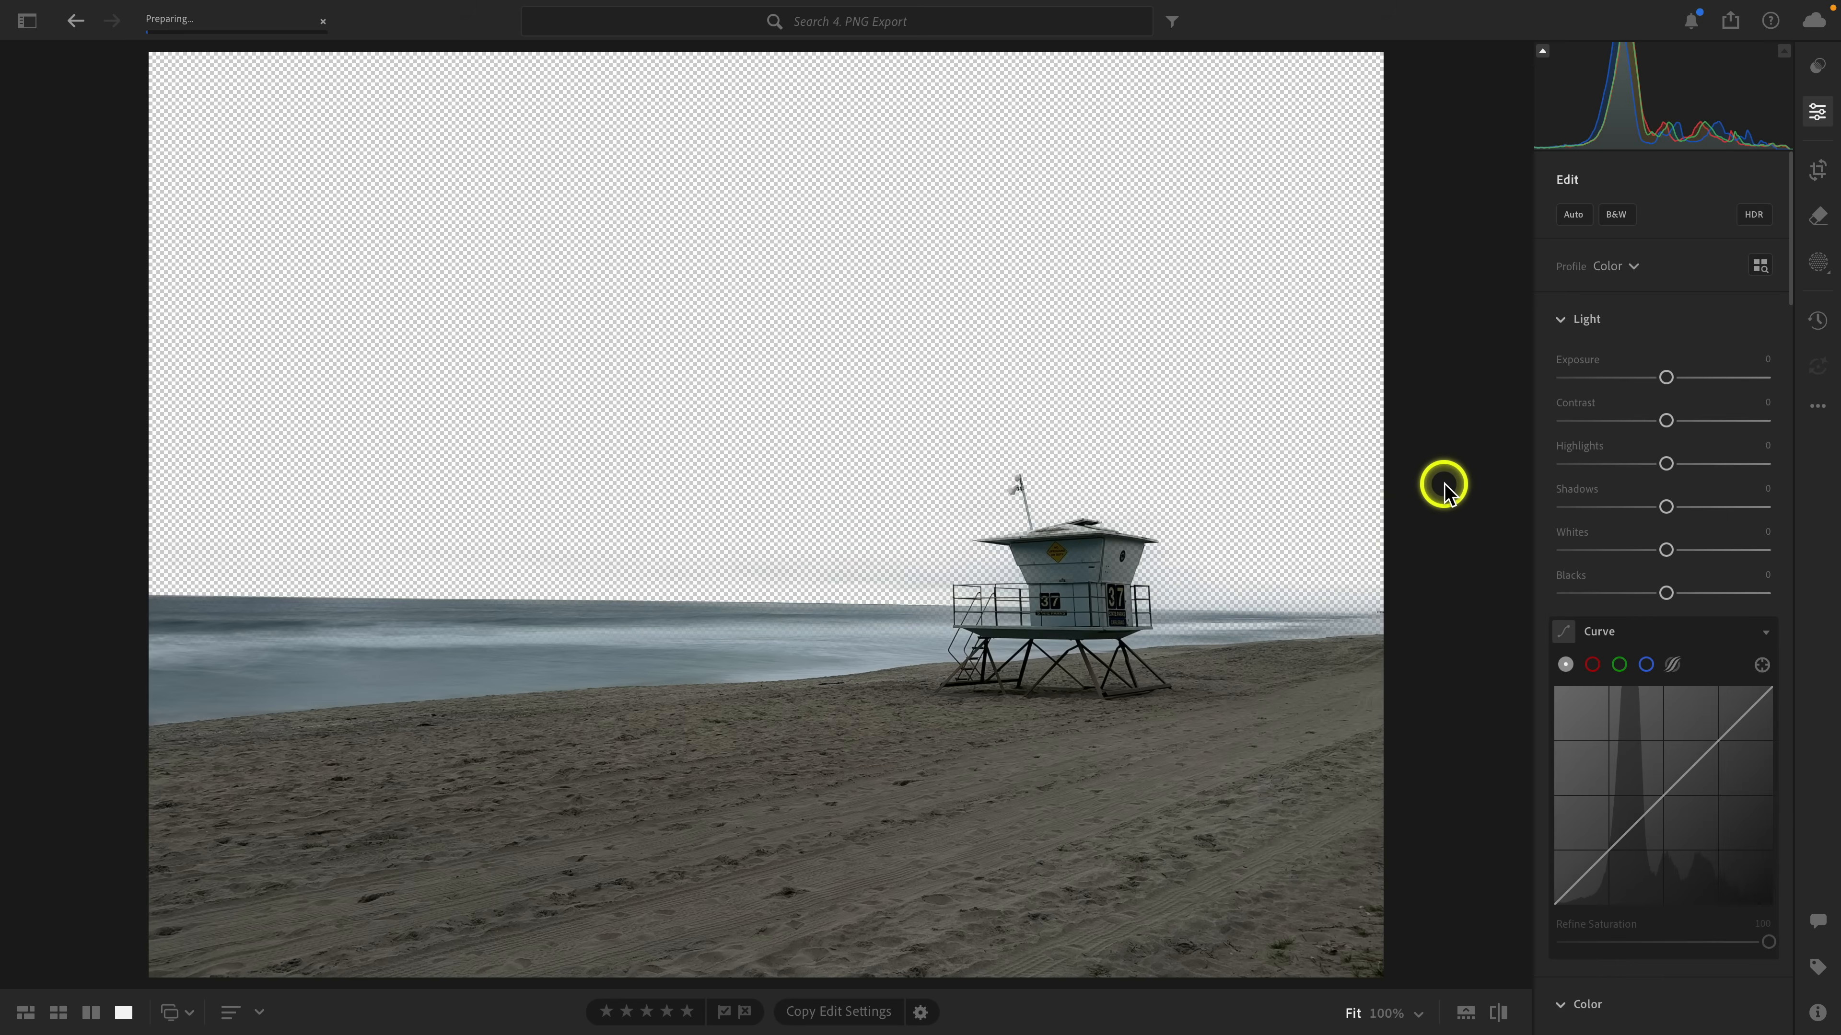
# Switch to the desktop and drag the exported PNG Export.png file onto the dock.
pyautogui.hotkey('ctrl', 'Left')
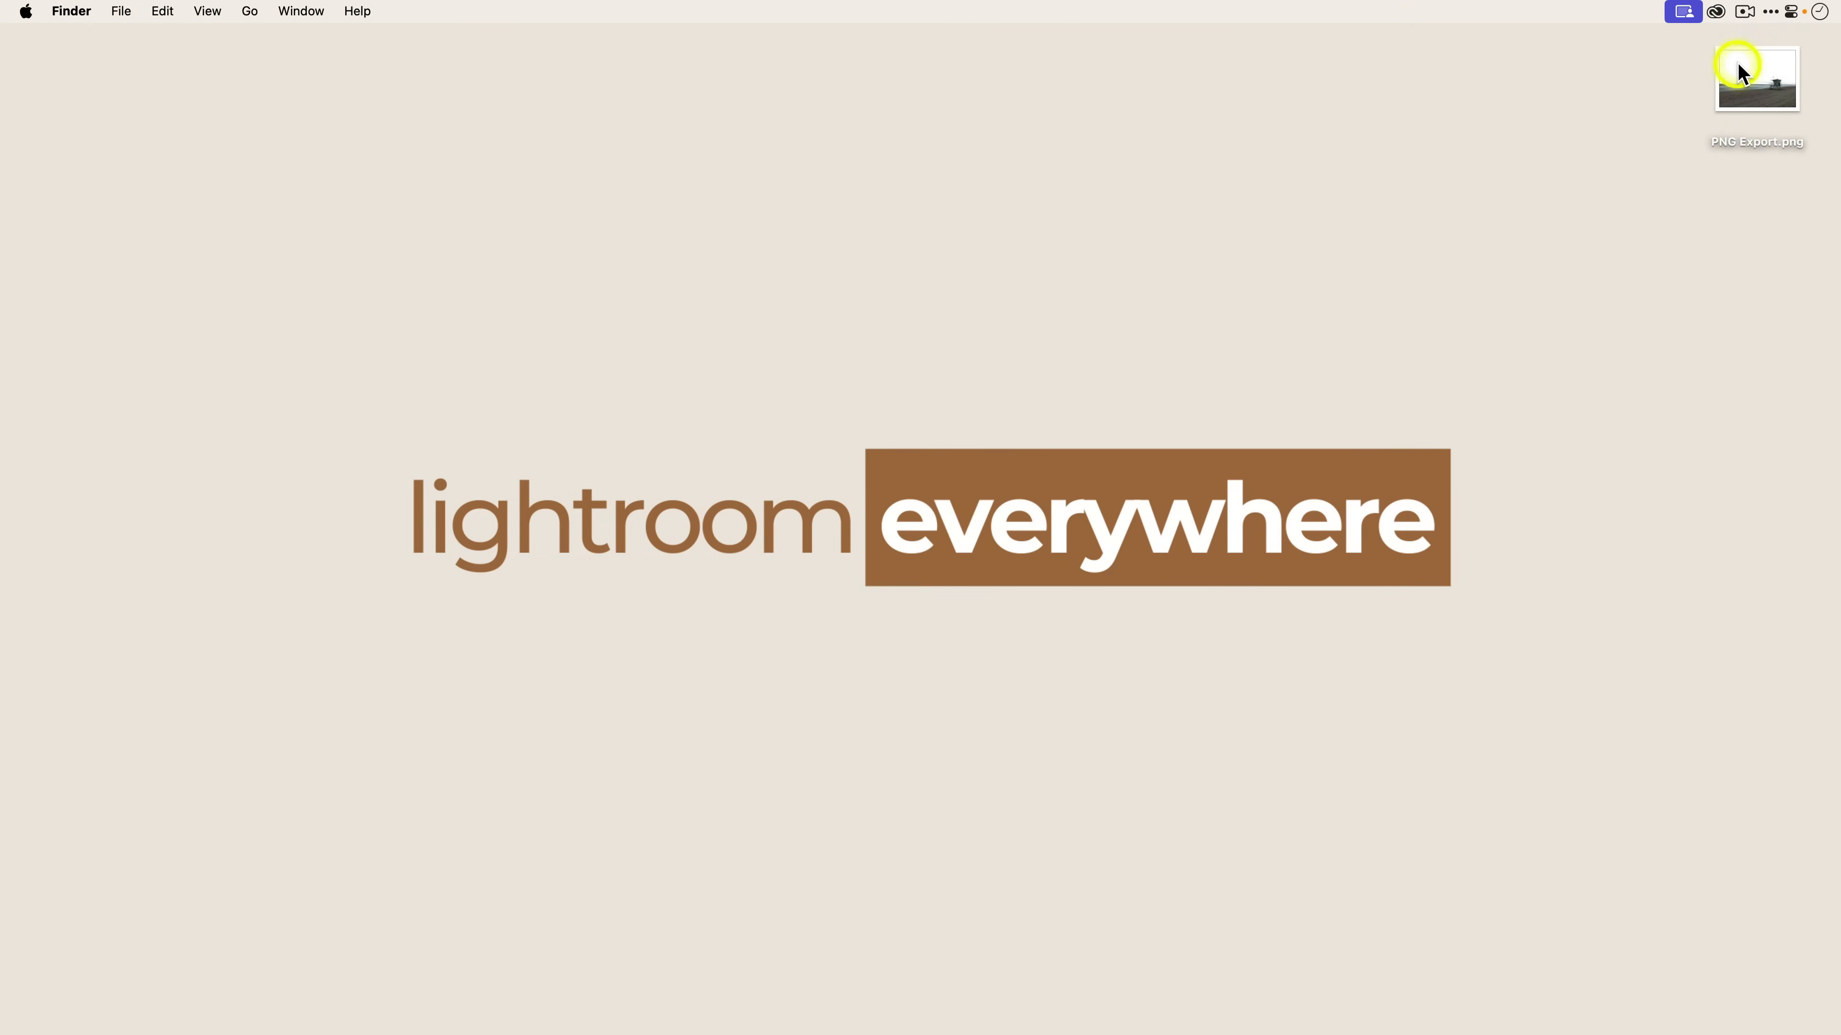
pyautogui.moveTo(1737, 63); pyautogui.dragTo(1116, 993)
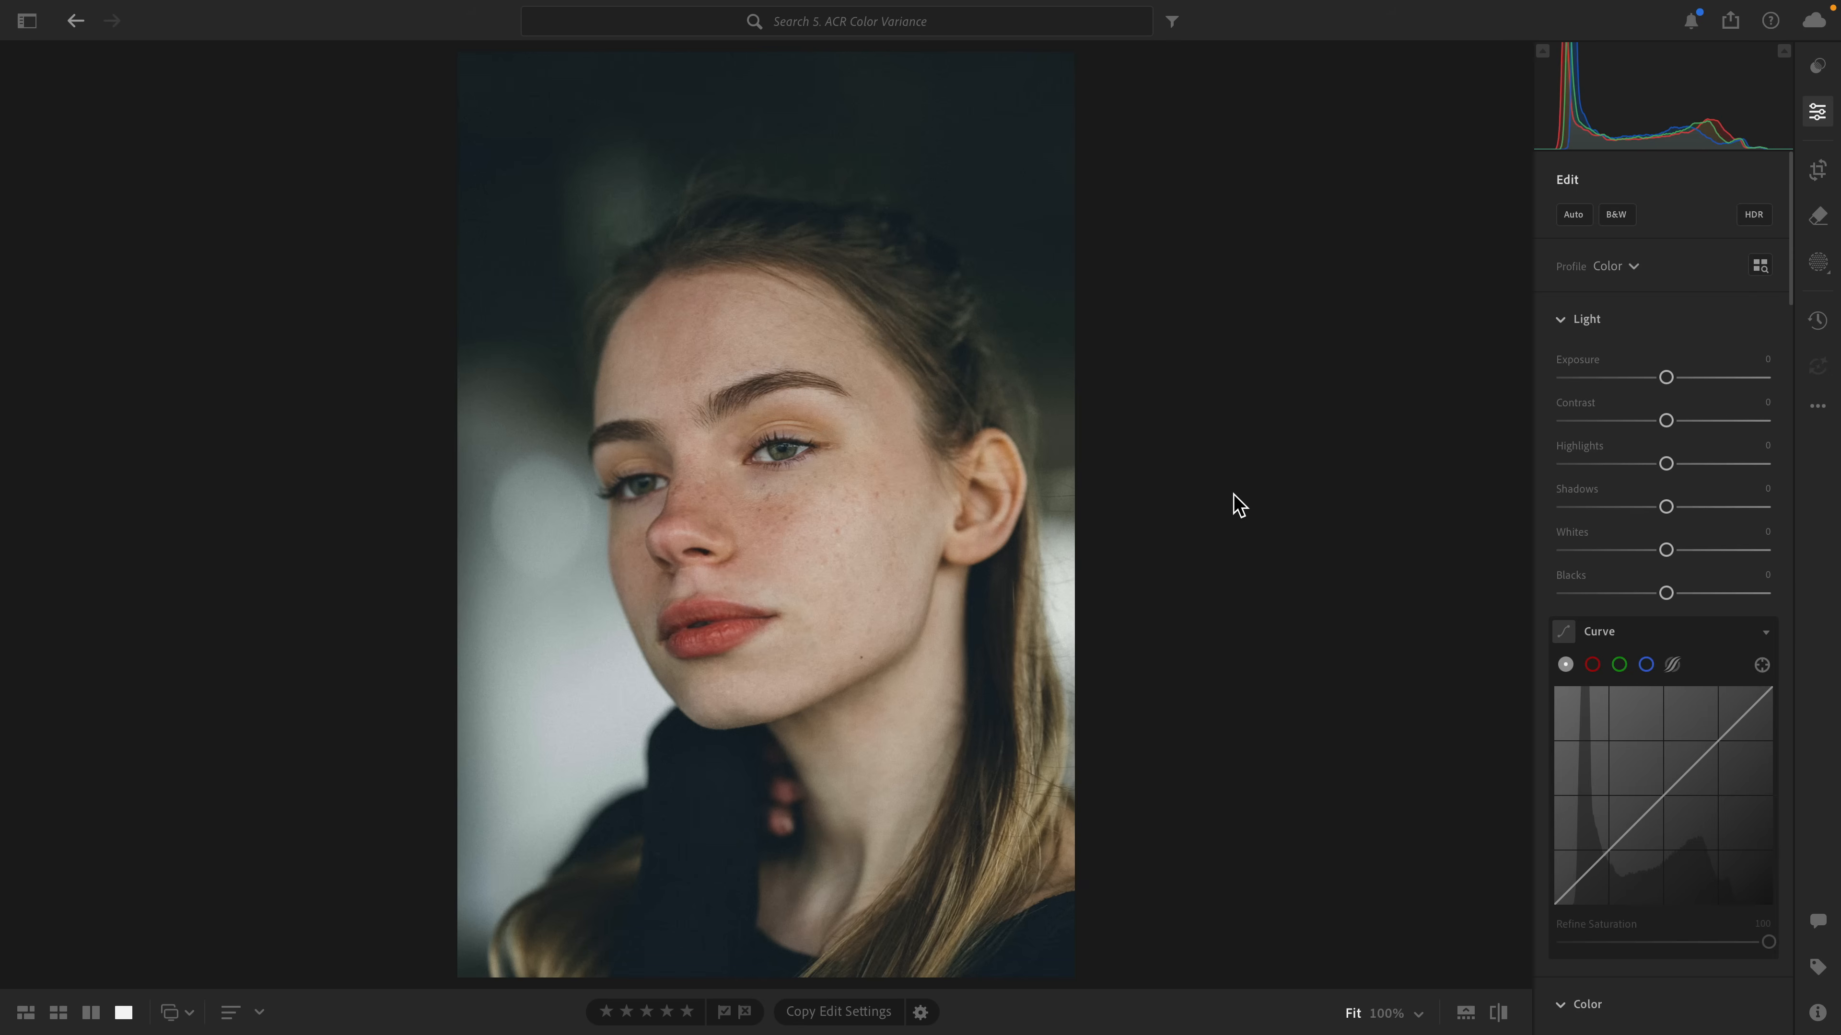
# Open the portrait photo in Photoshop with Edit in Photoshop.
pyautogui.press('Right')
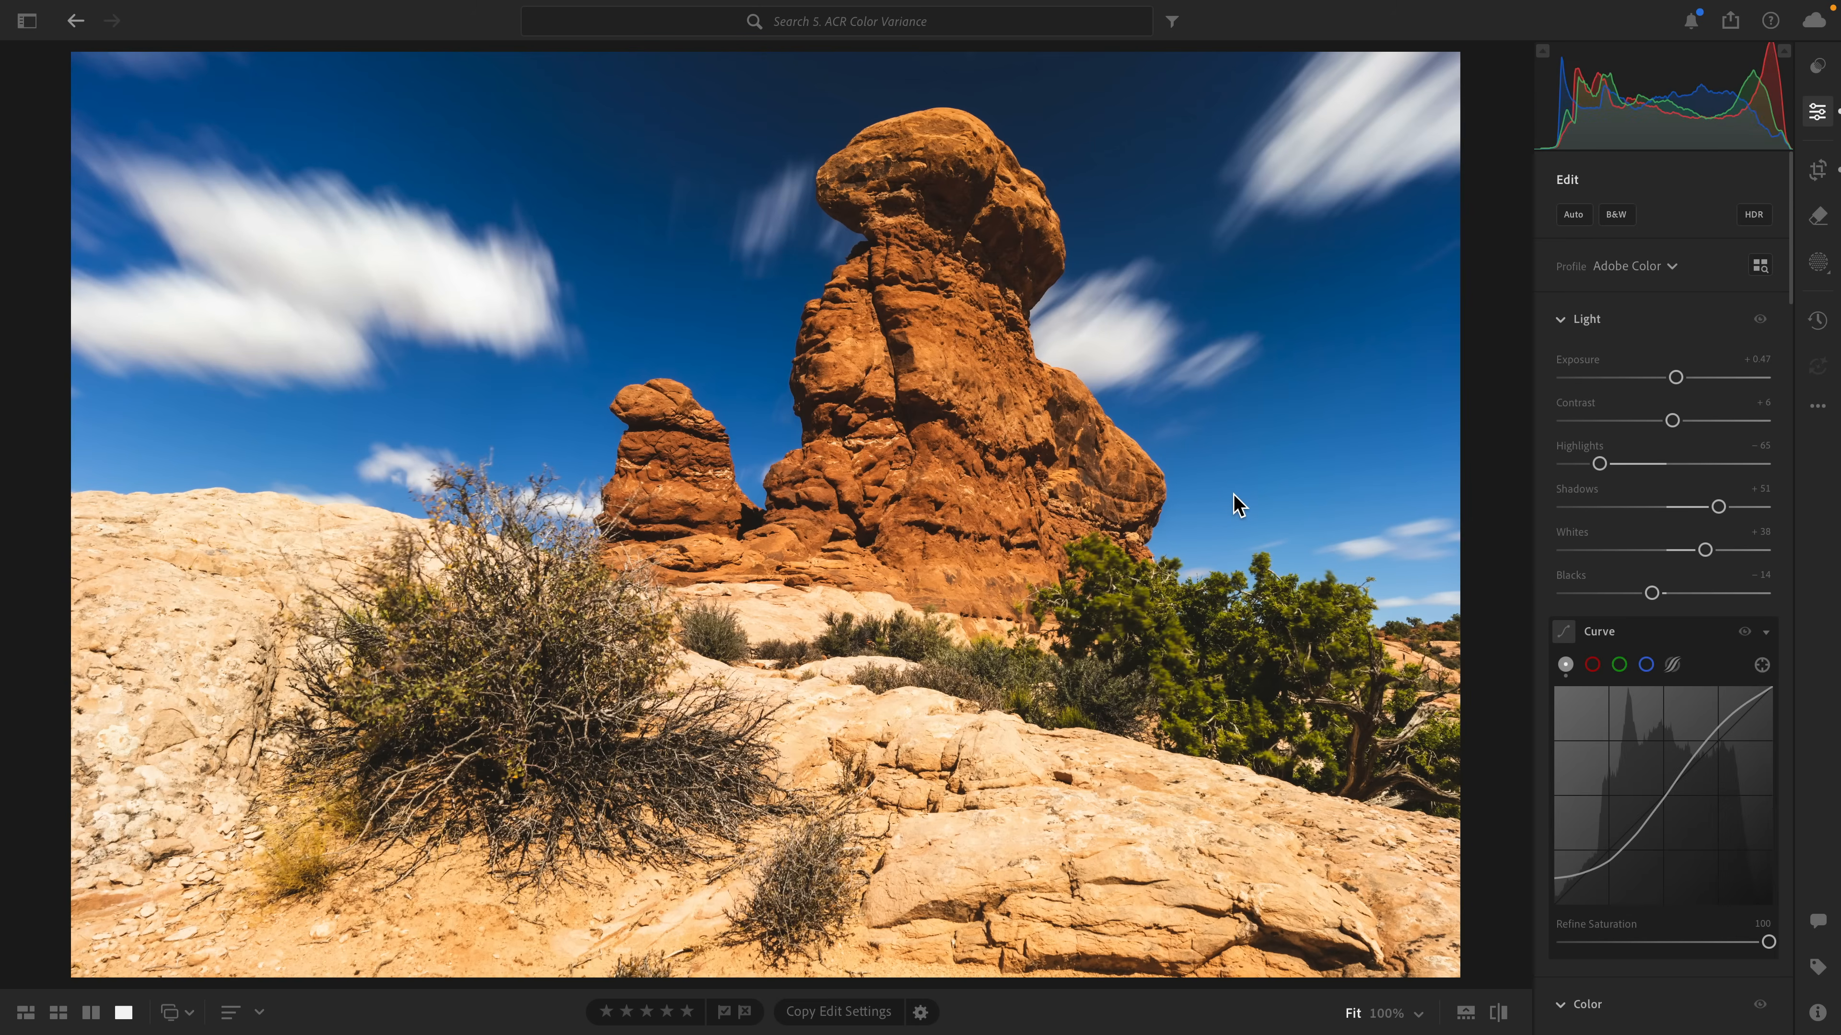
pyautogui.press('Left')
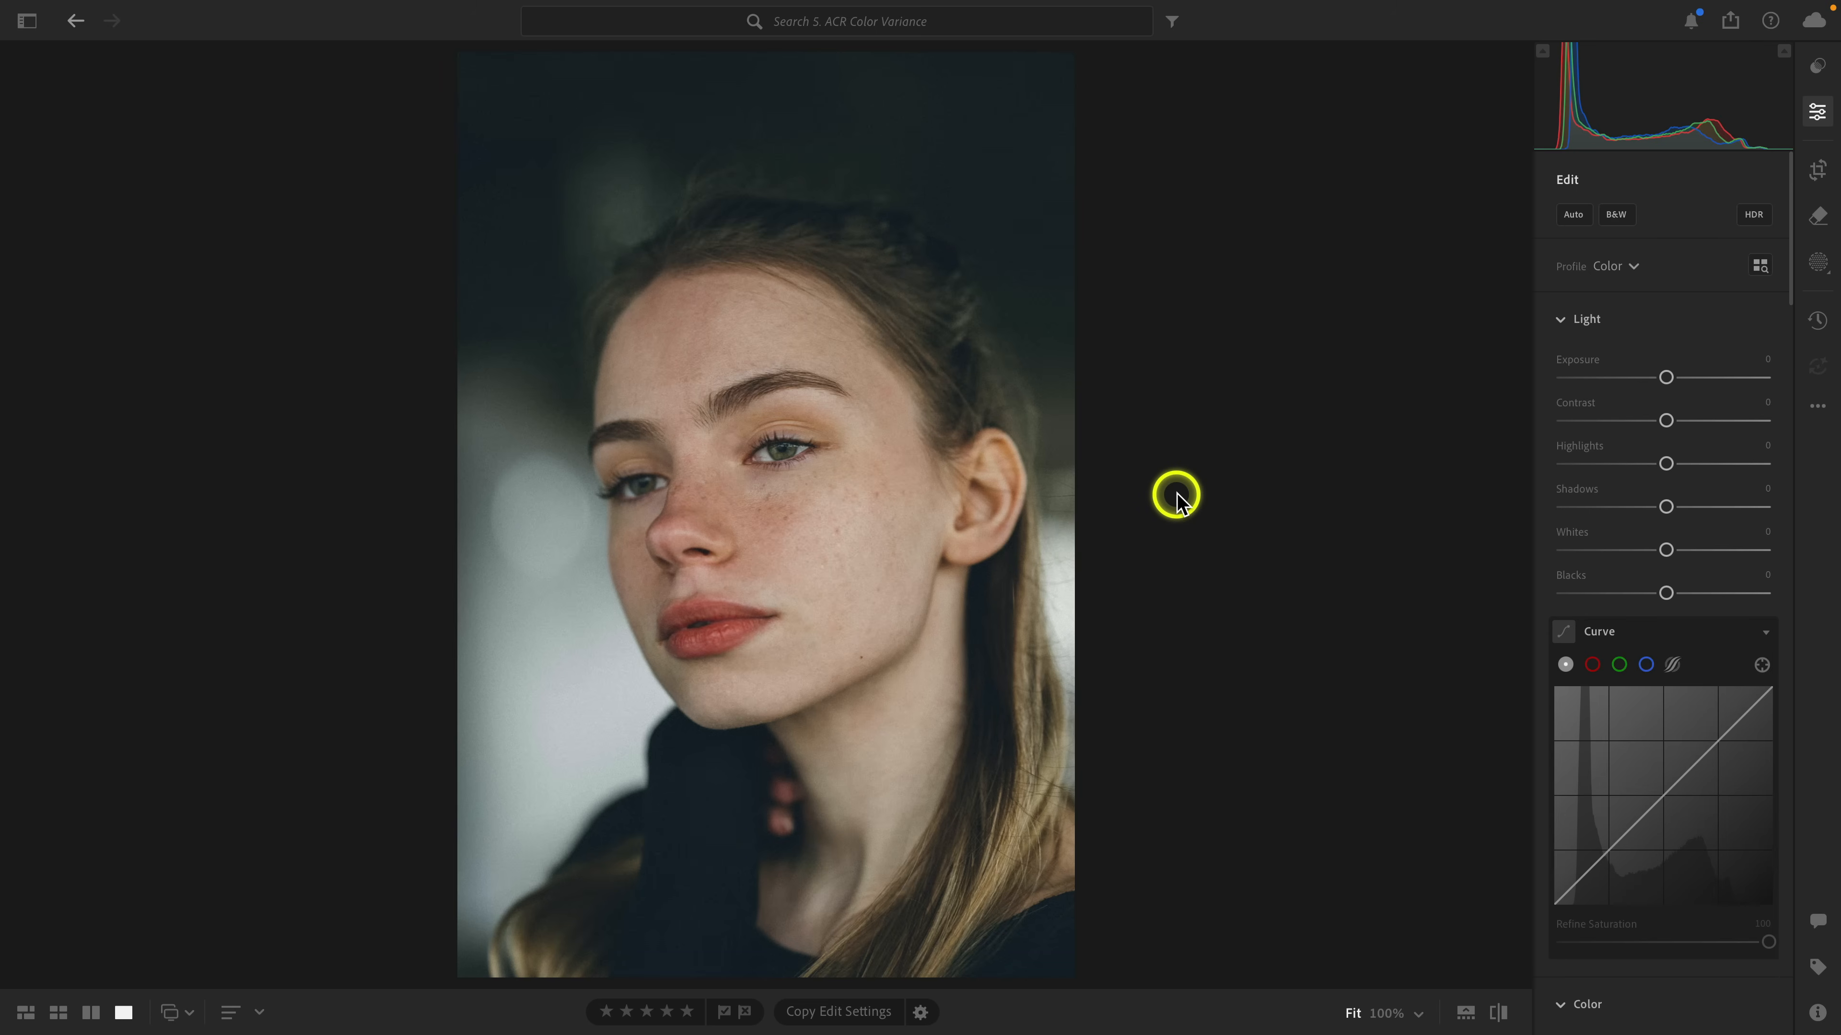
pyautogui.rightClick(879, 513)
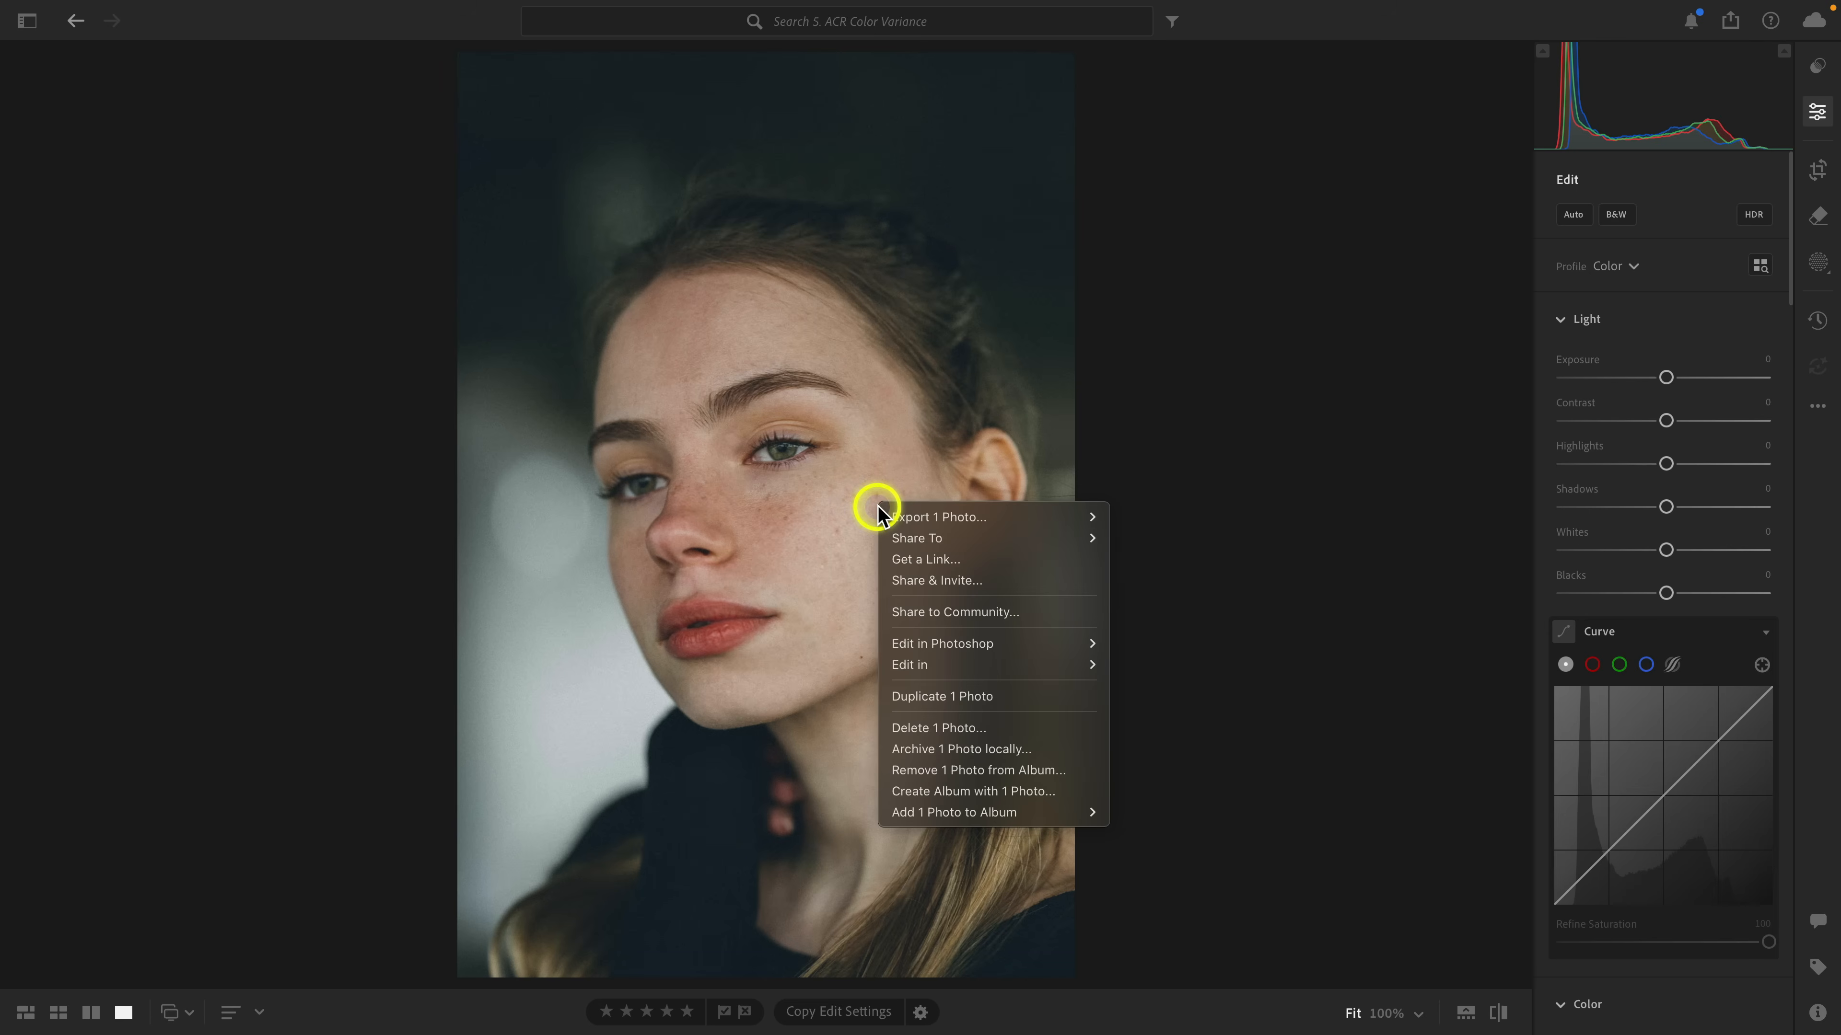
pyautogui.moveTo(1015, 641)
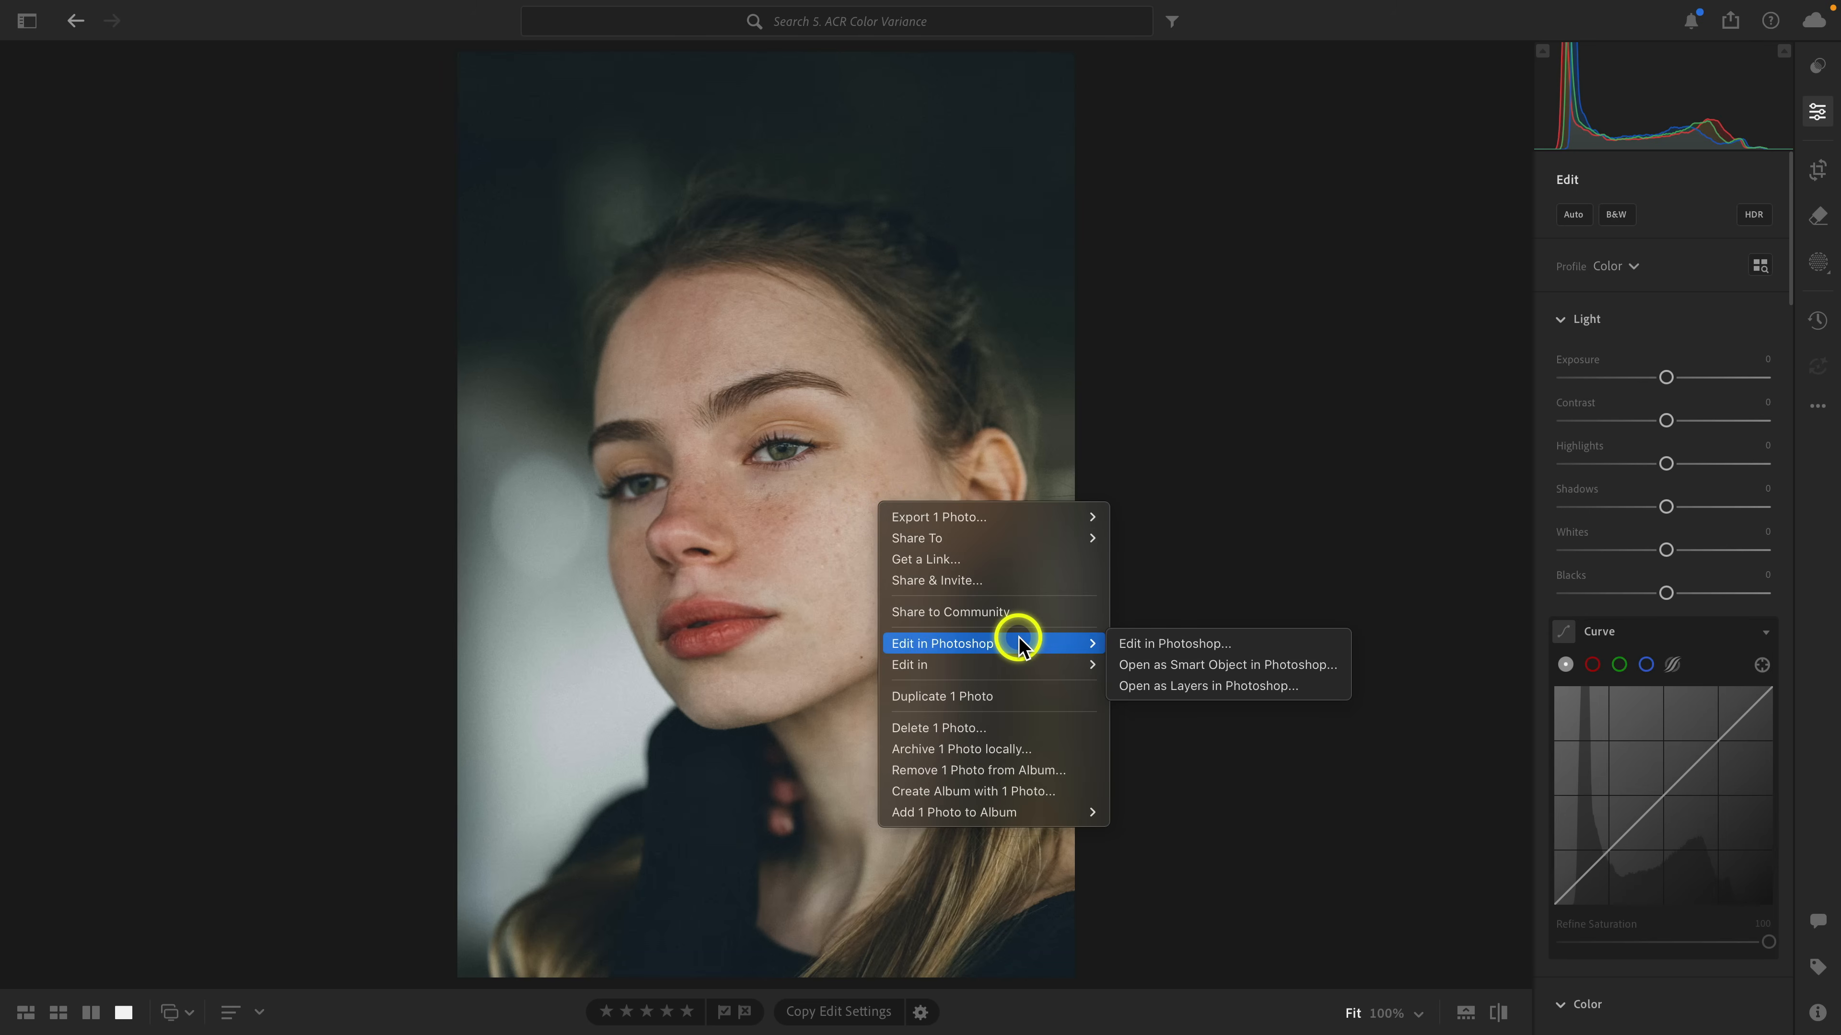
pyautogui.click(1117, 645)
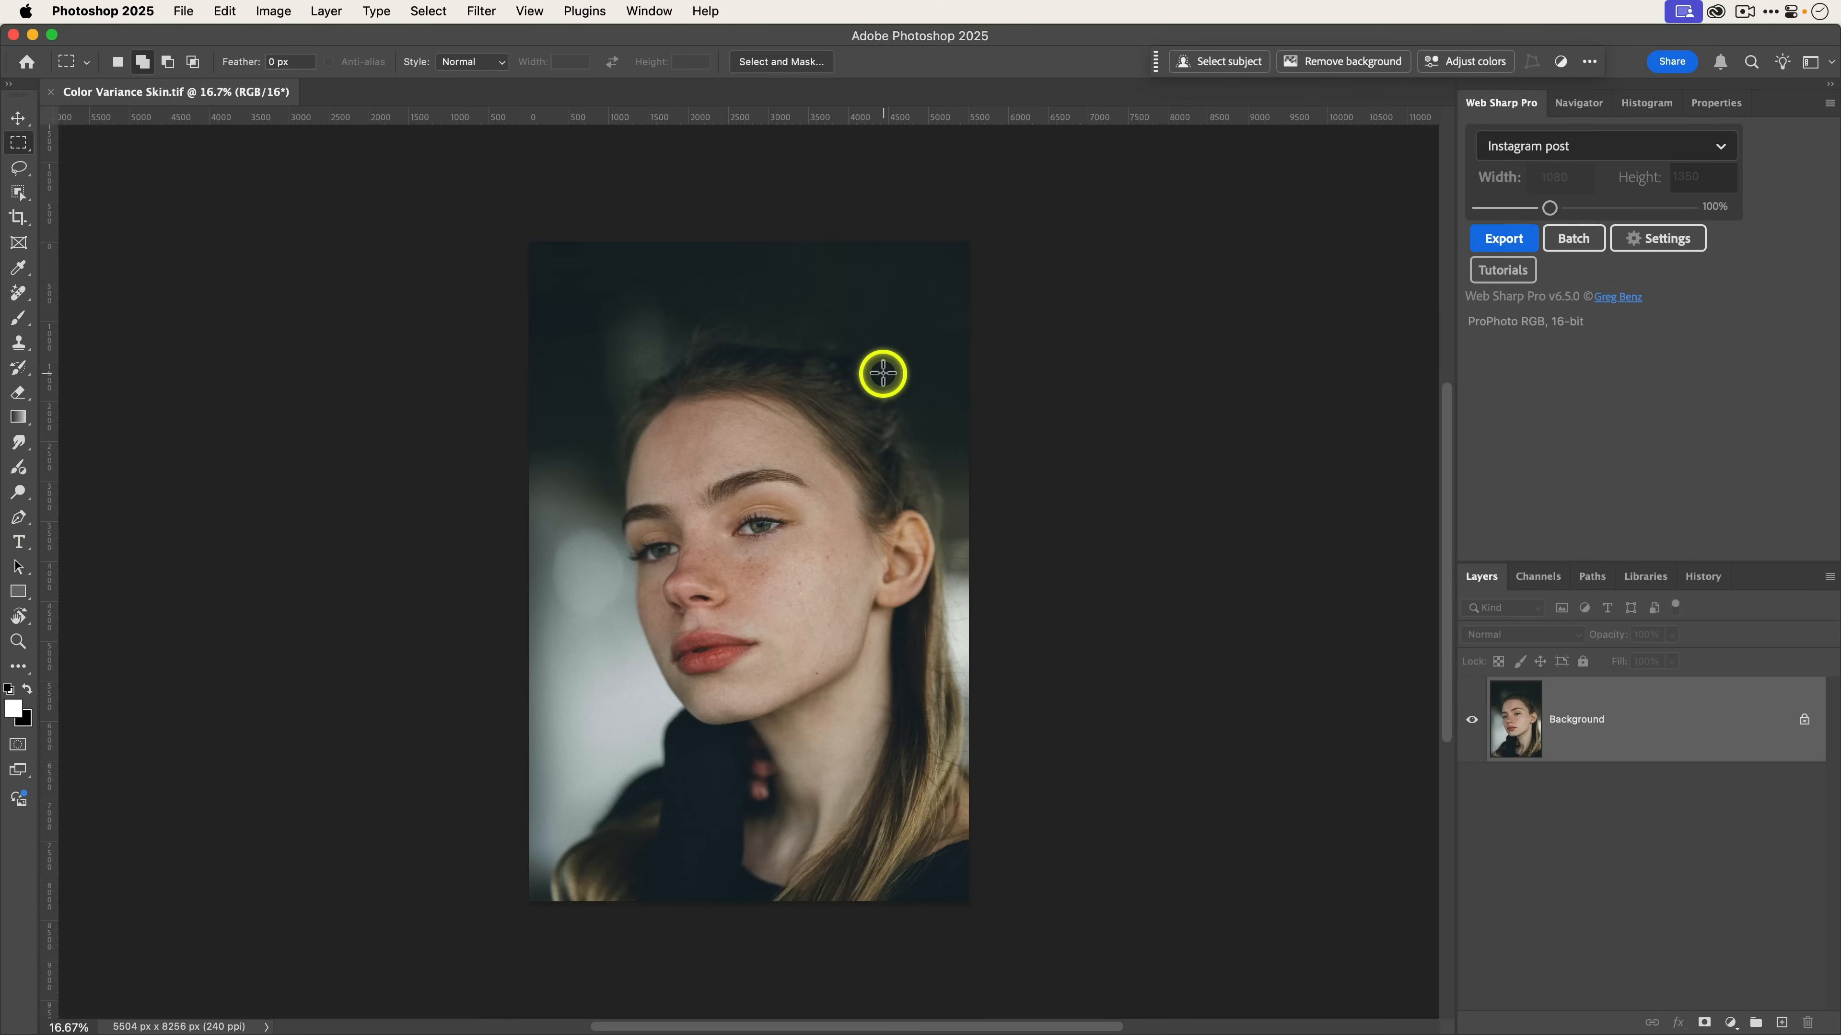
# Zoom into the portrait and open the Camera Raw Filter.
pyautogui.scroll(2, 879, 374)
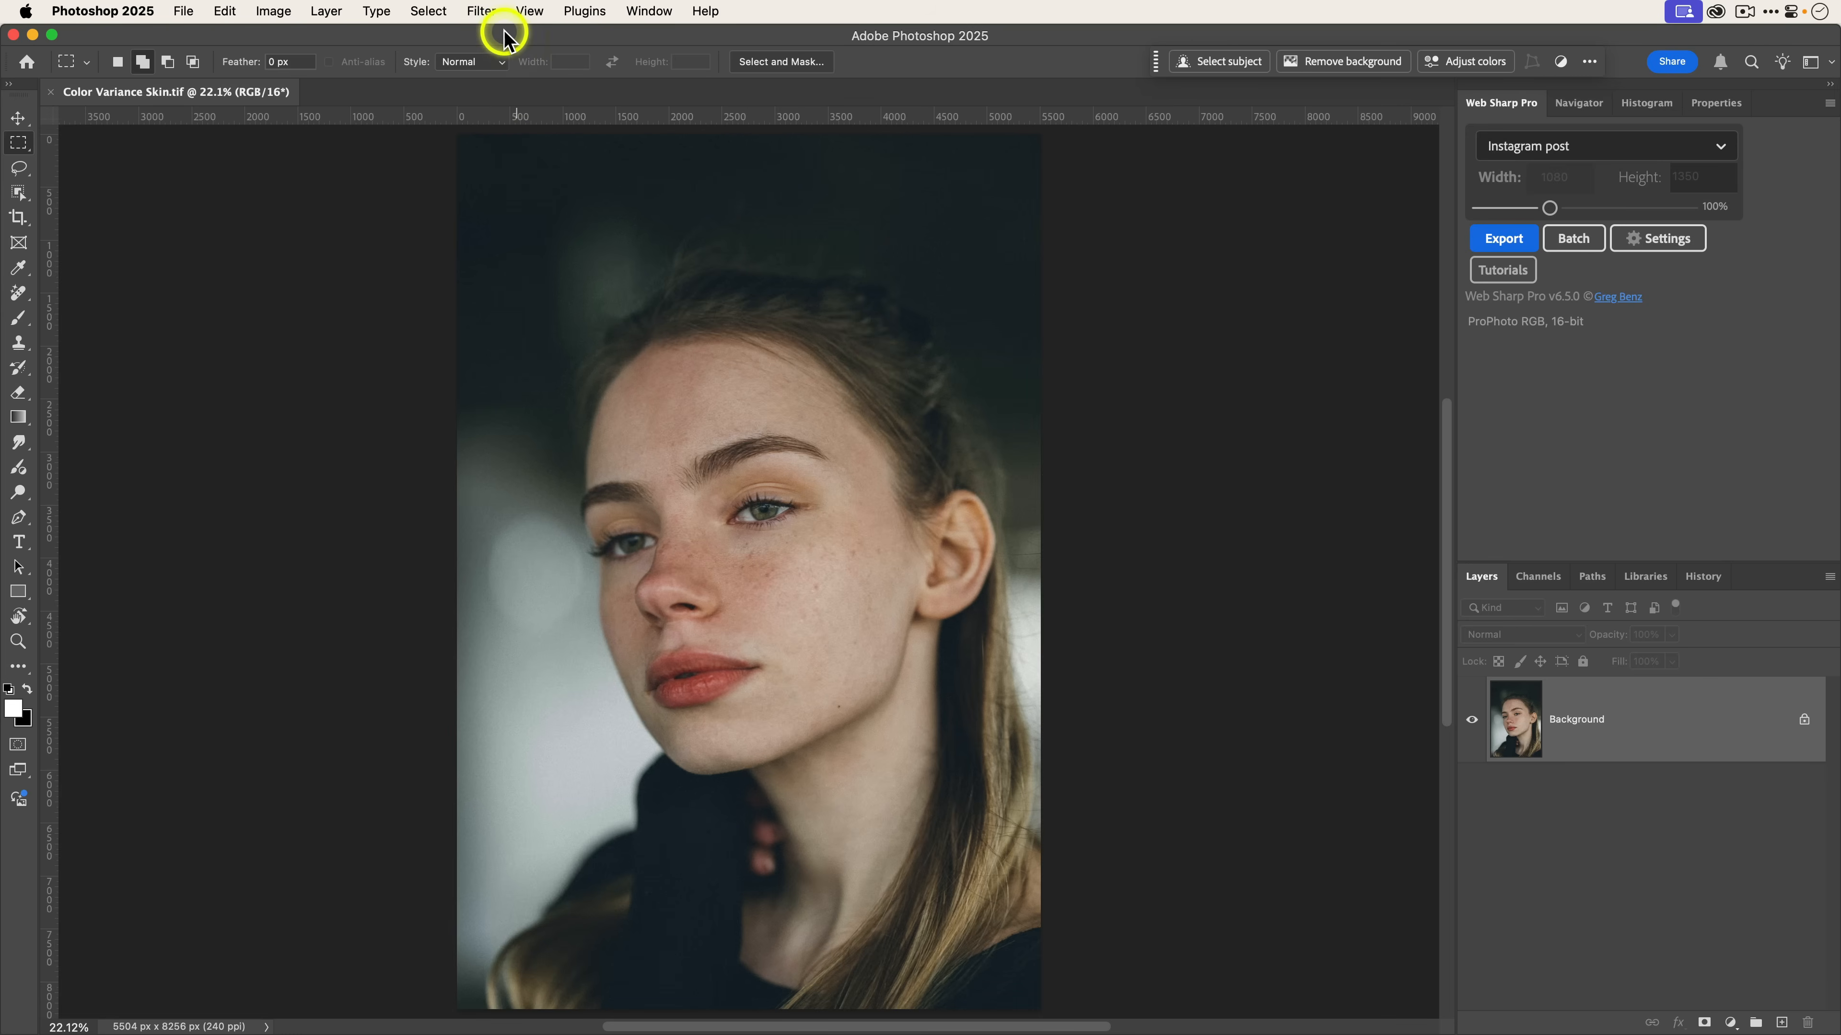
pyautogui.click(484, 12)
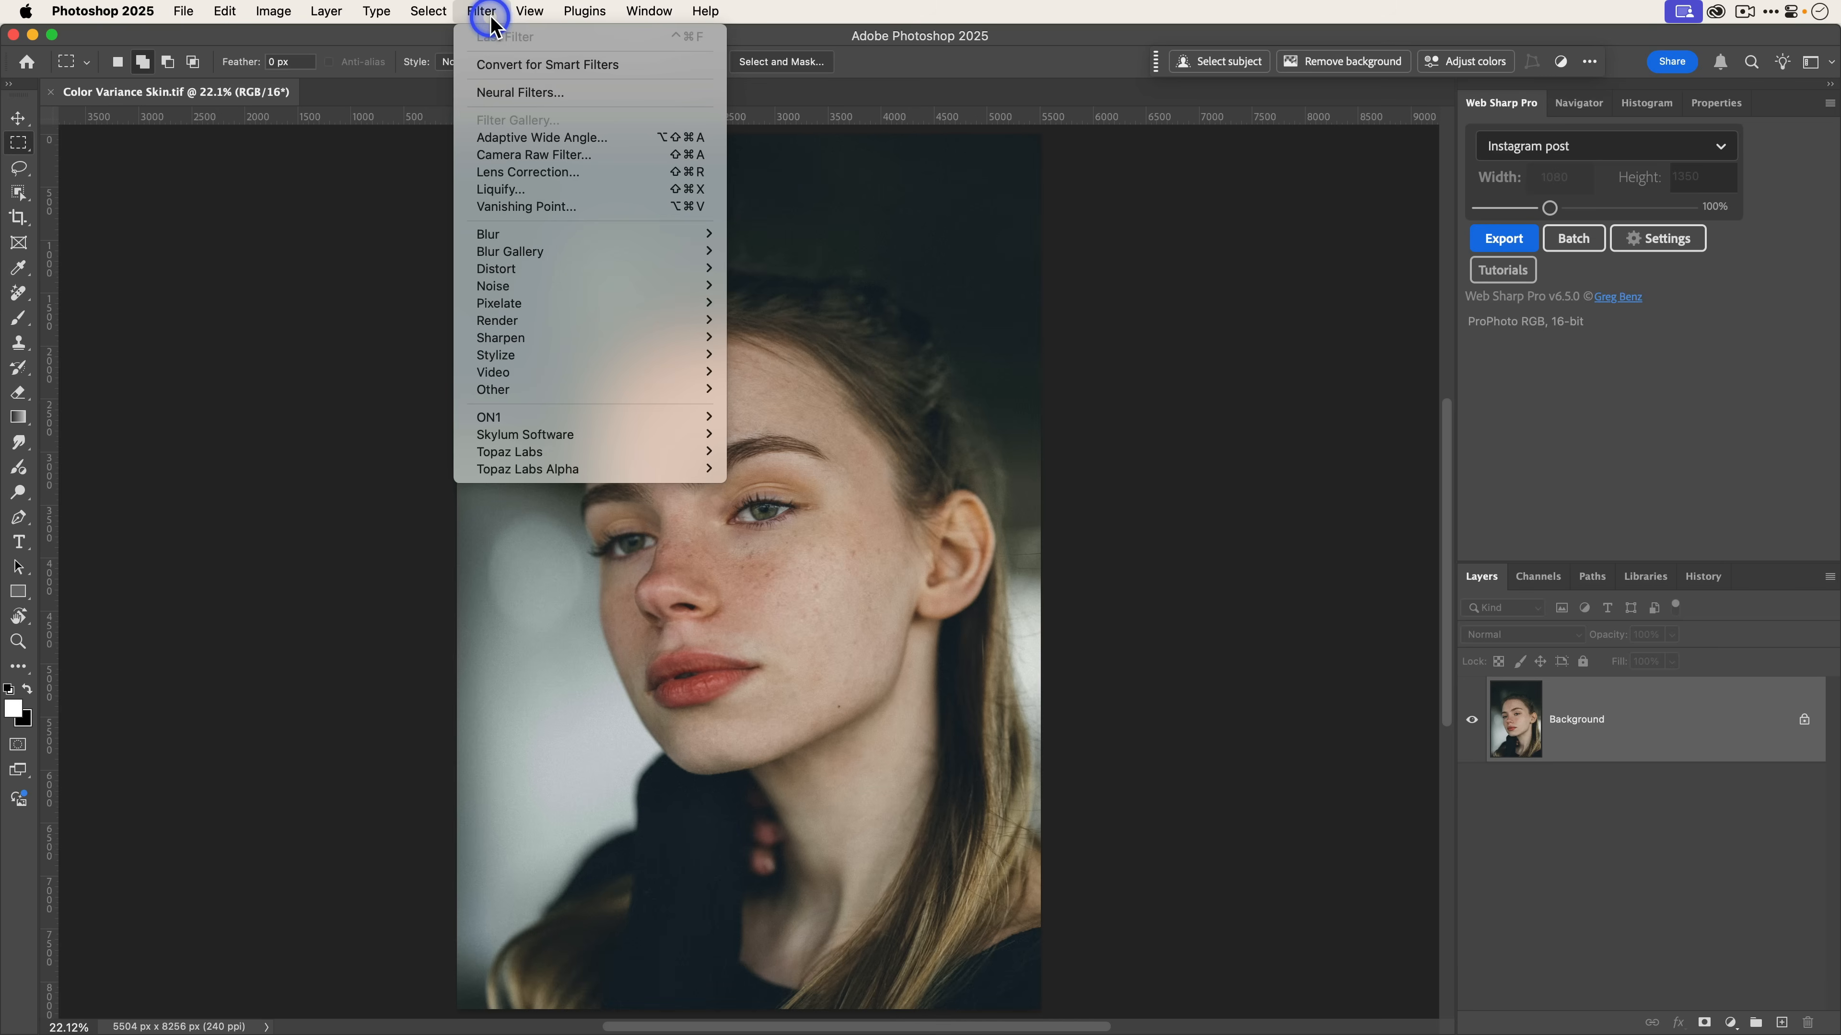
pyautogui.click(559, 155)
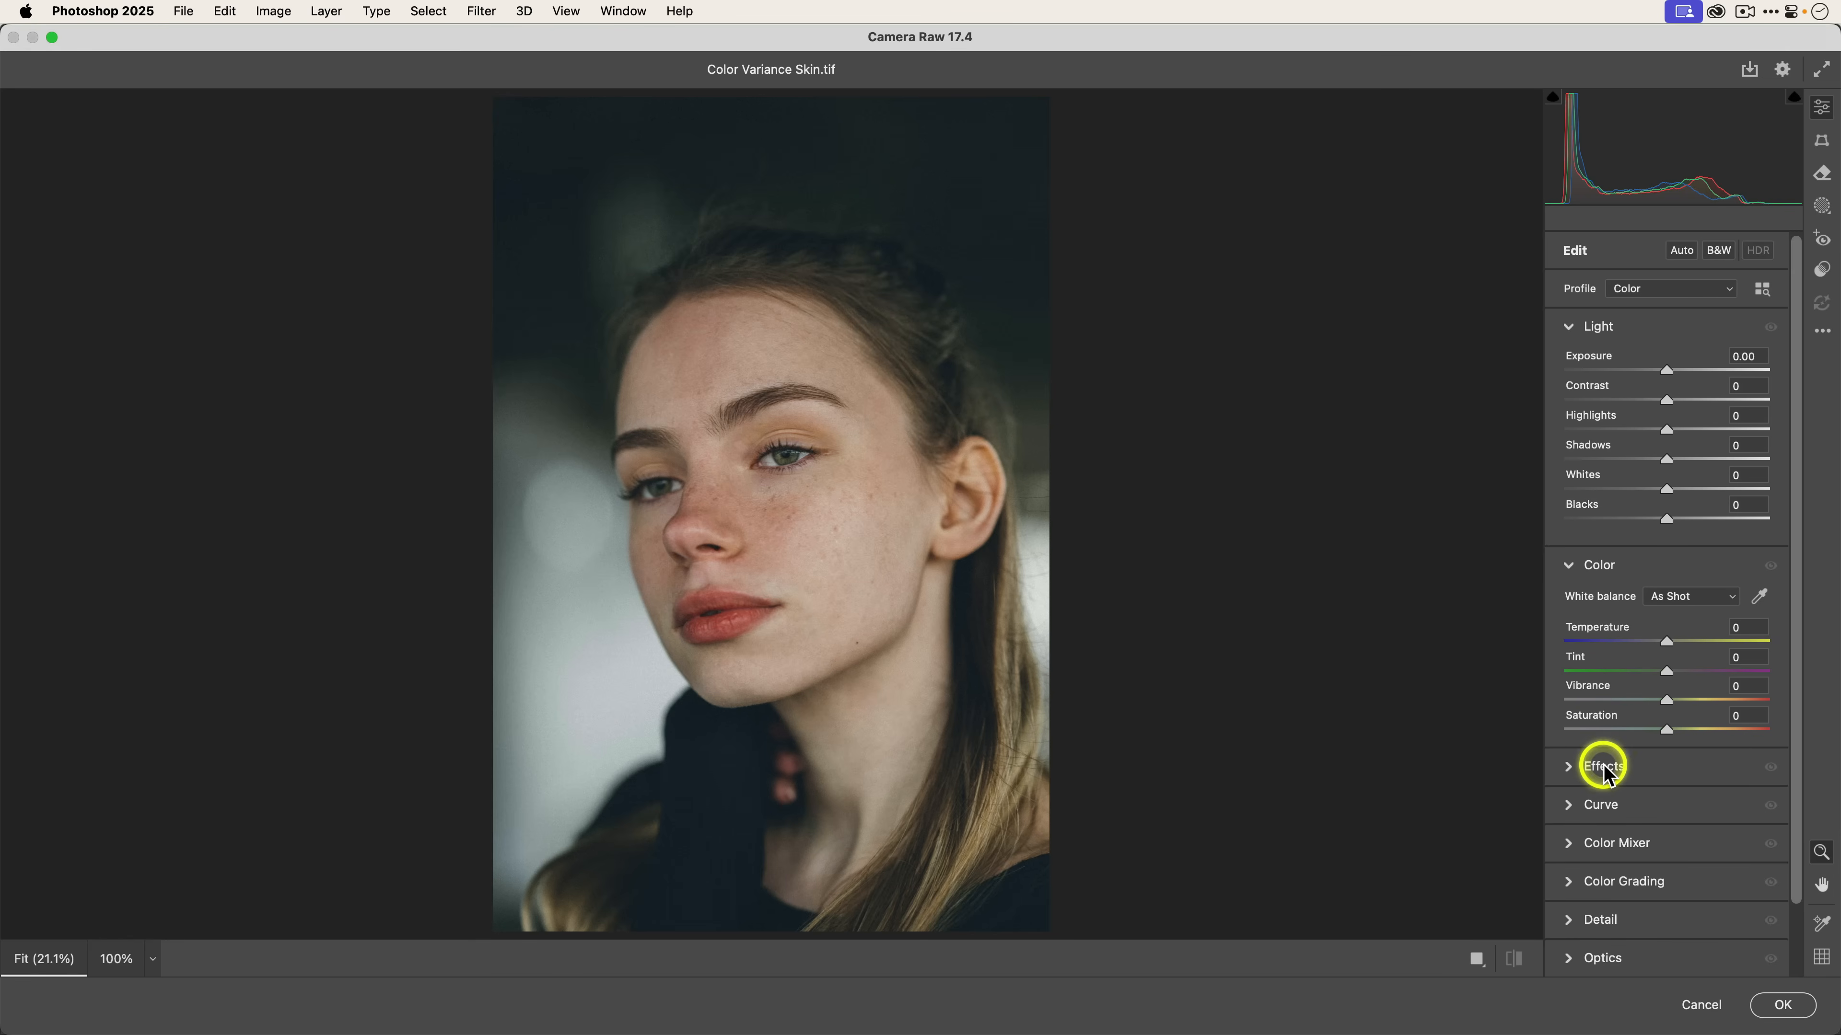
# Create a Person 1 mask covering only facial skin and body skin.
pyautogui.scroll(-3, 1599, 757)
pyautogui.click(1580, 773)
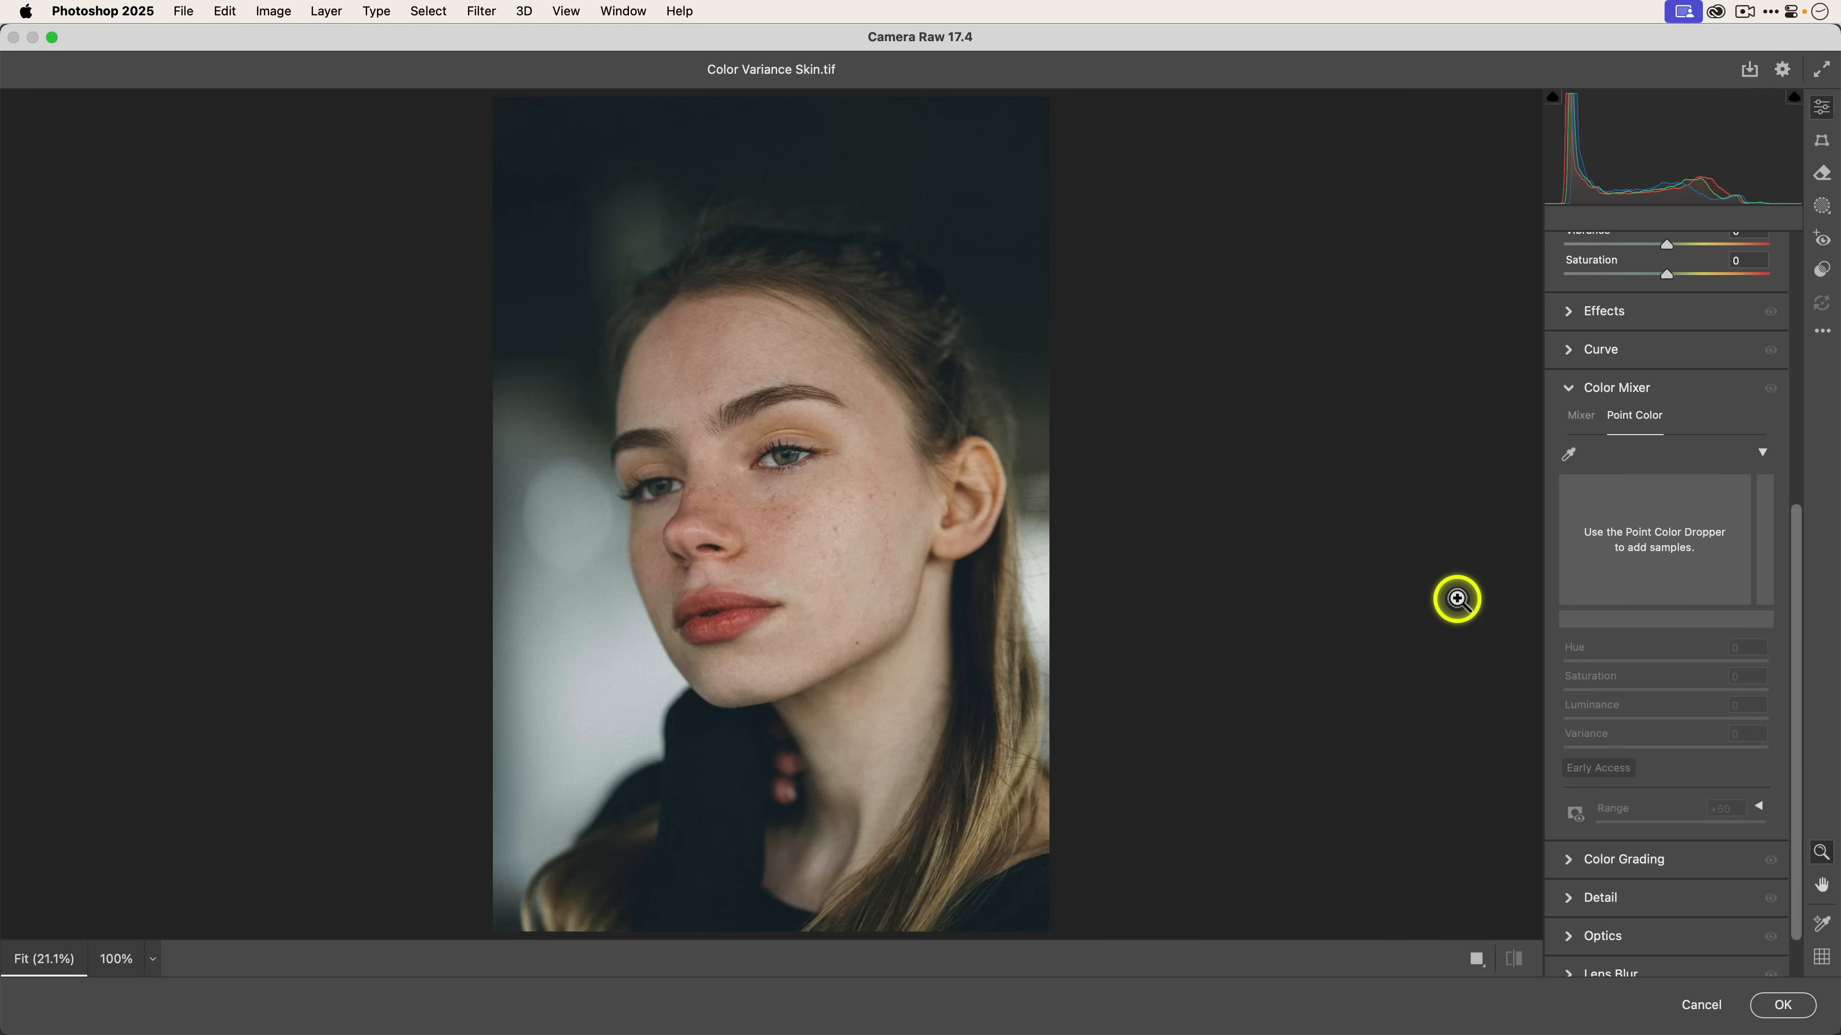
pyautogui.click(1822, 210)
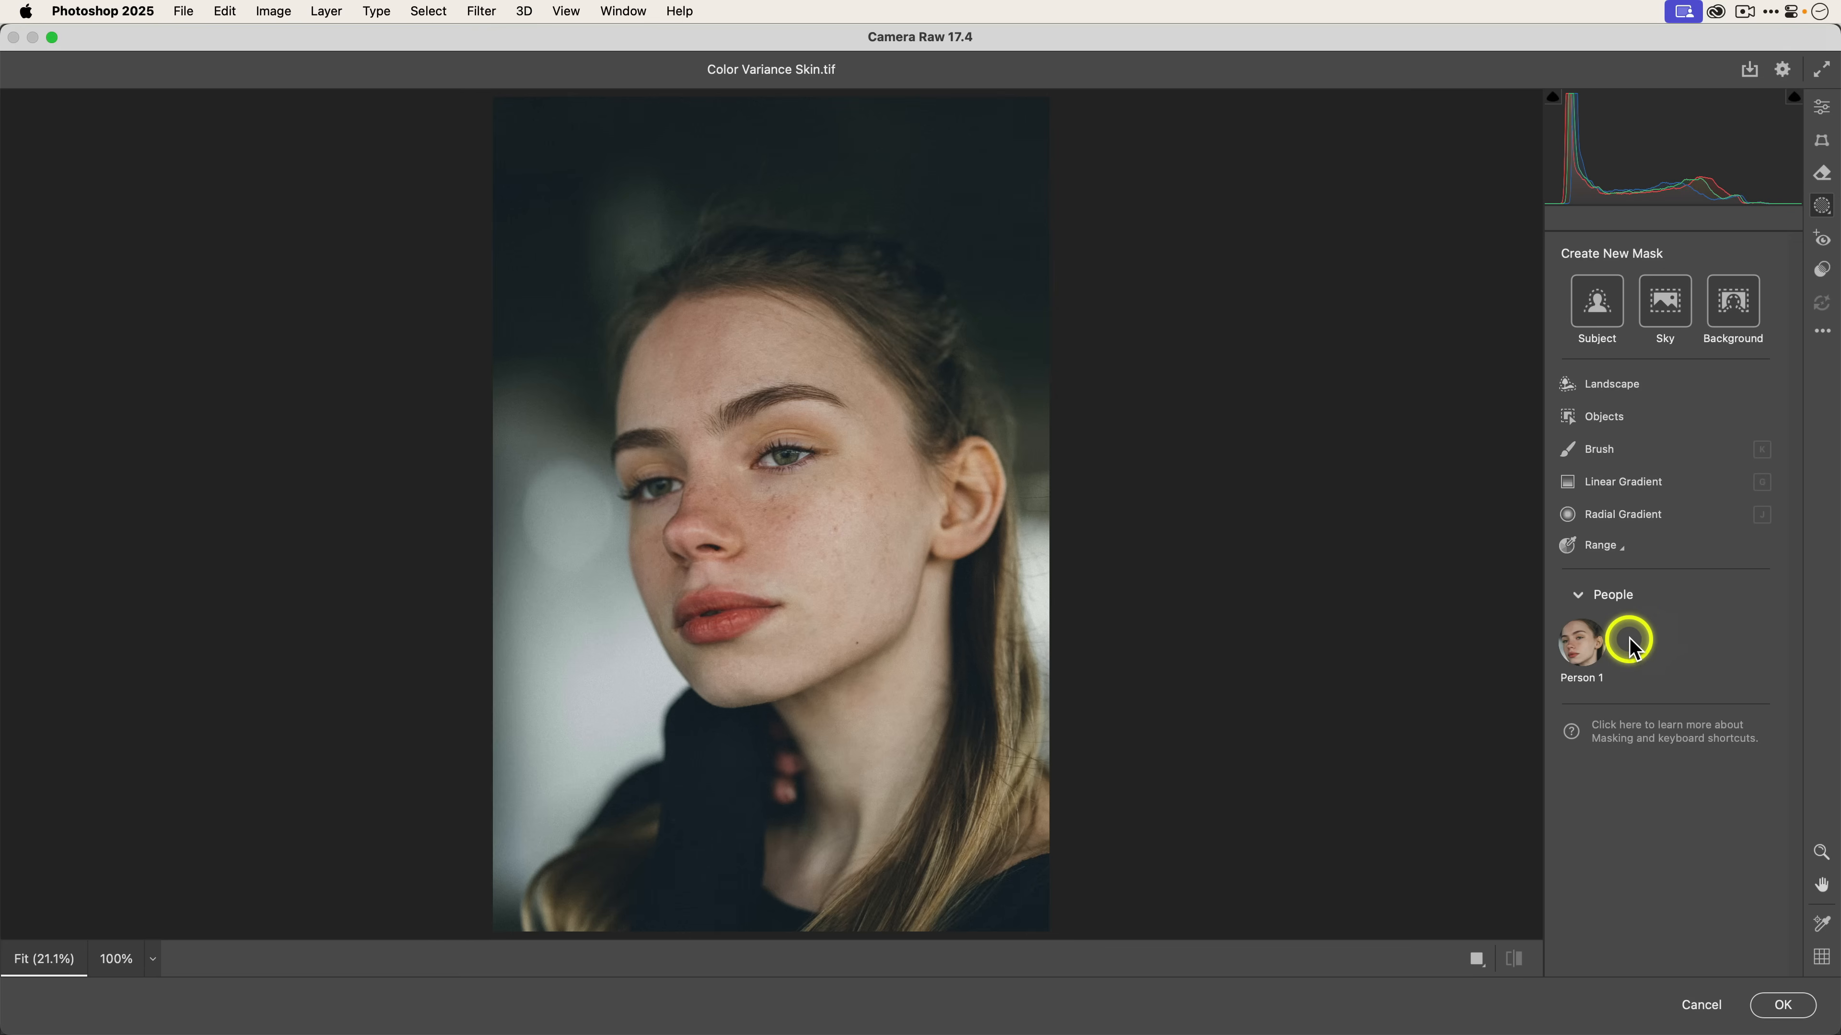
pyautogui.click(1576, 643)
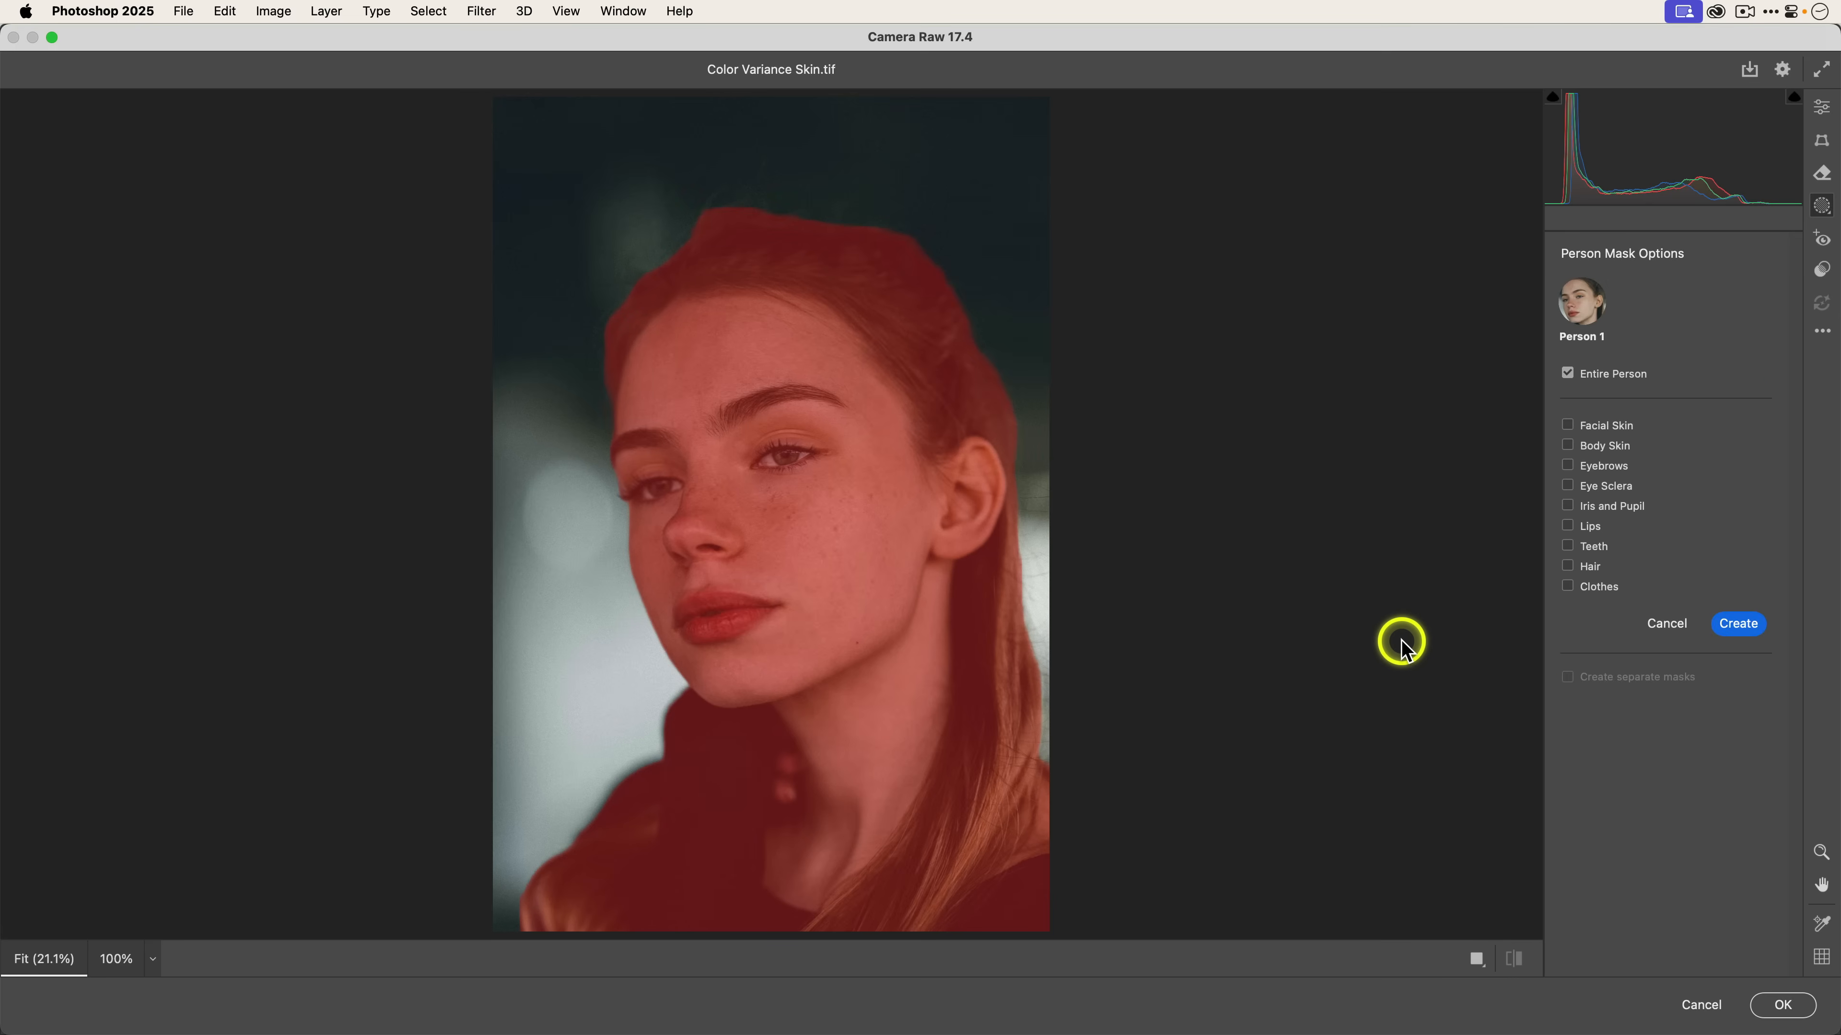
pyautogui.click(1600, 426)
pyautogui.click(1607, 449)
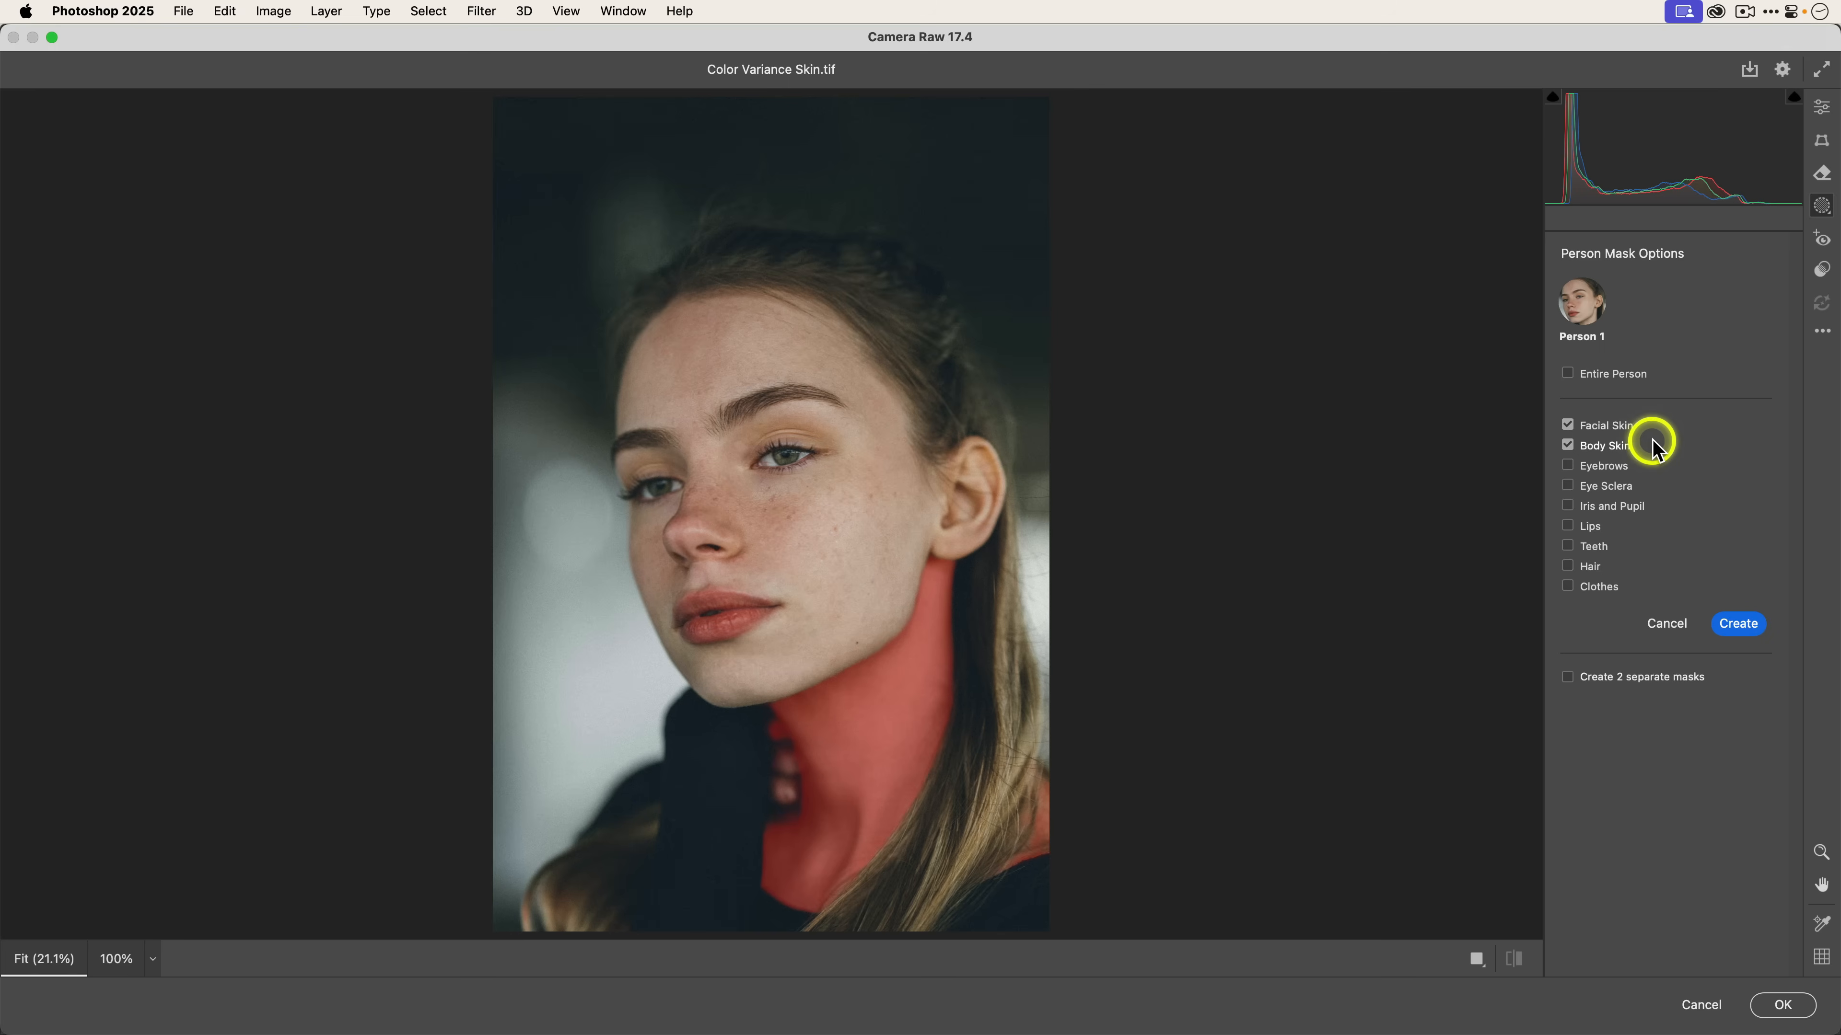
pyautogui.click(1736, 623)
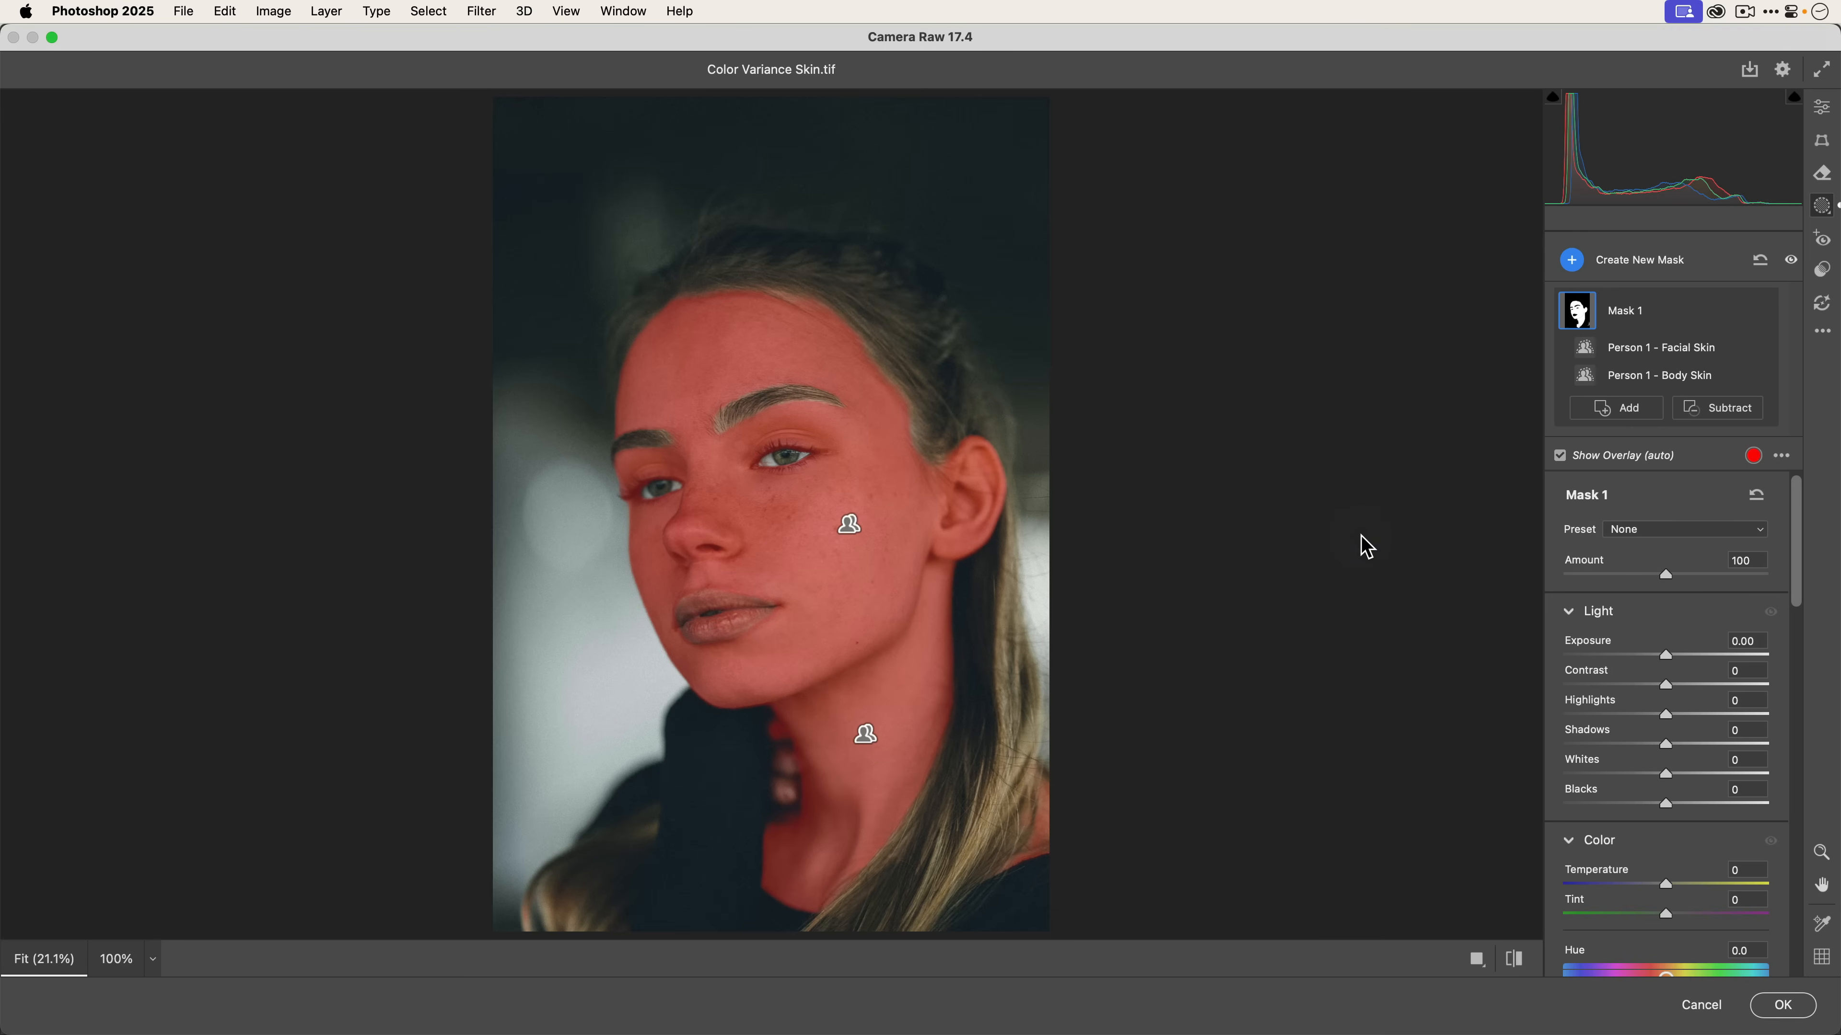
# Hide the mask overlay and pins, and sample the cheek skin with the mask's Point Color dropper.
pyautogui.click(1564, 464)
pyautogui.scroll(-5, 1631, 532)
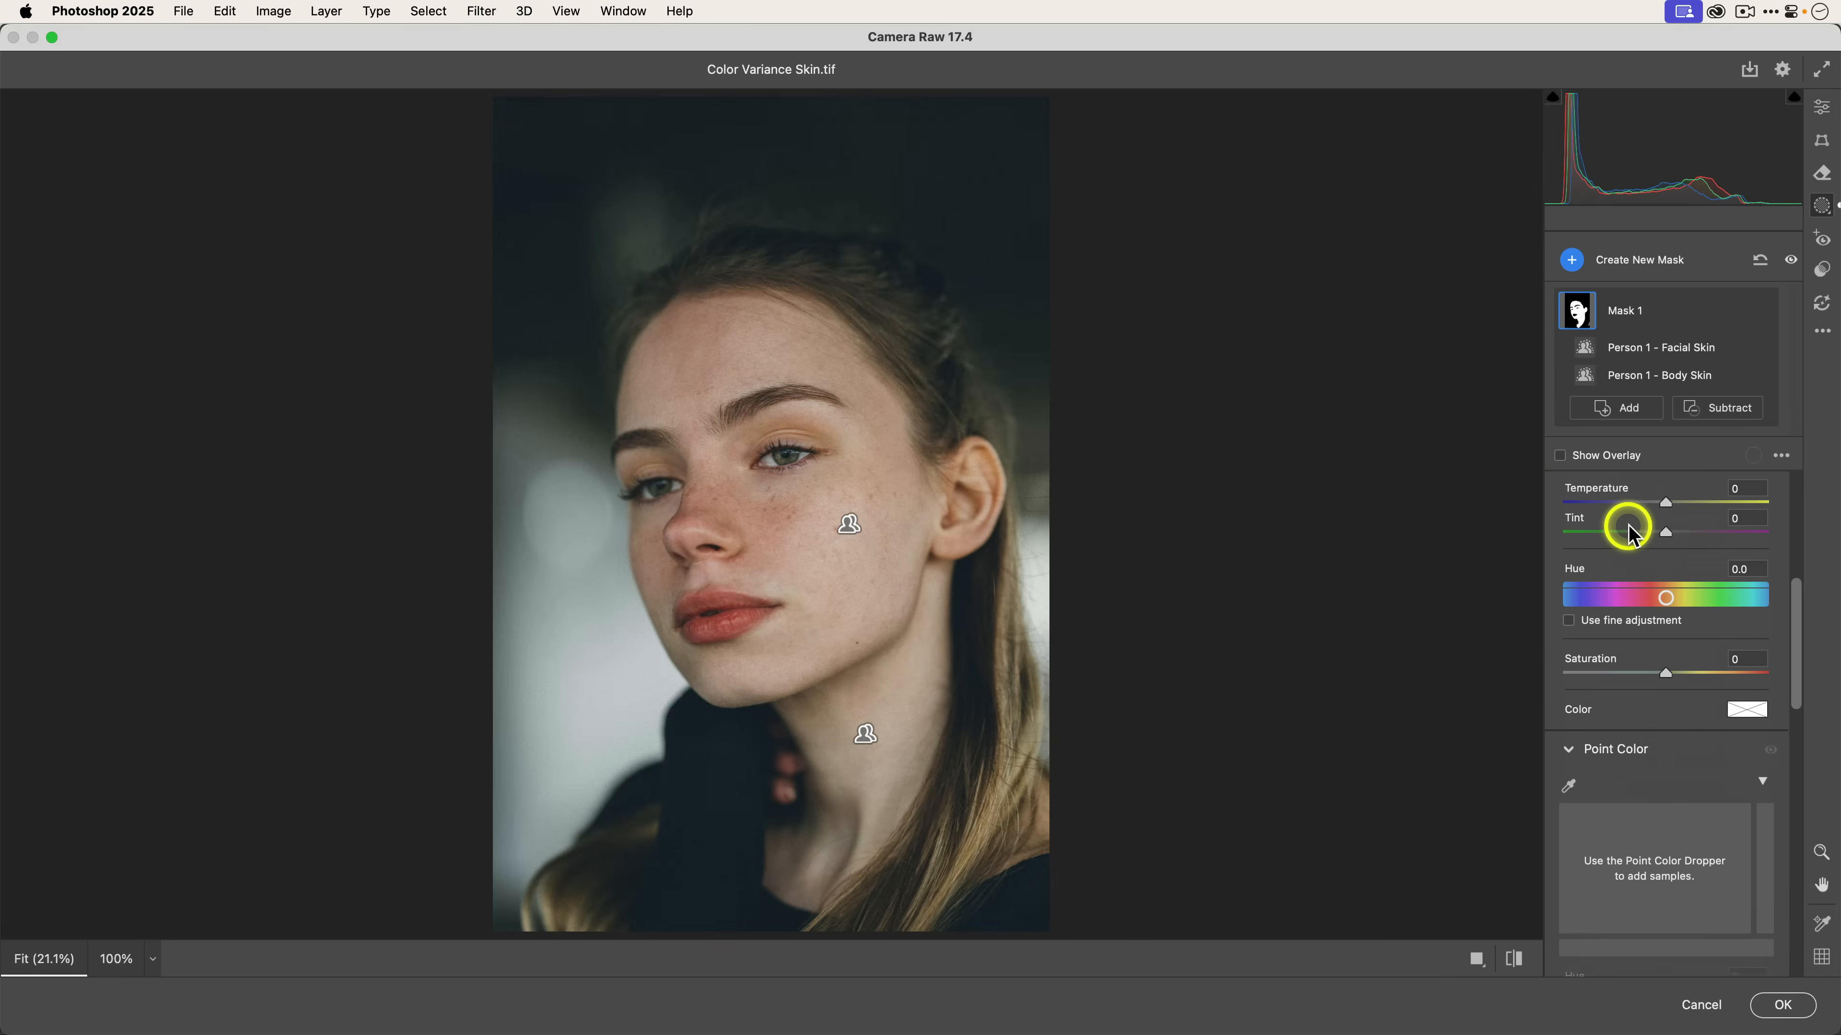
pyautogui.scroll(-4, 1631, 535)
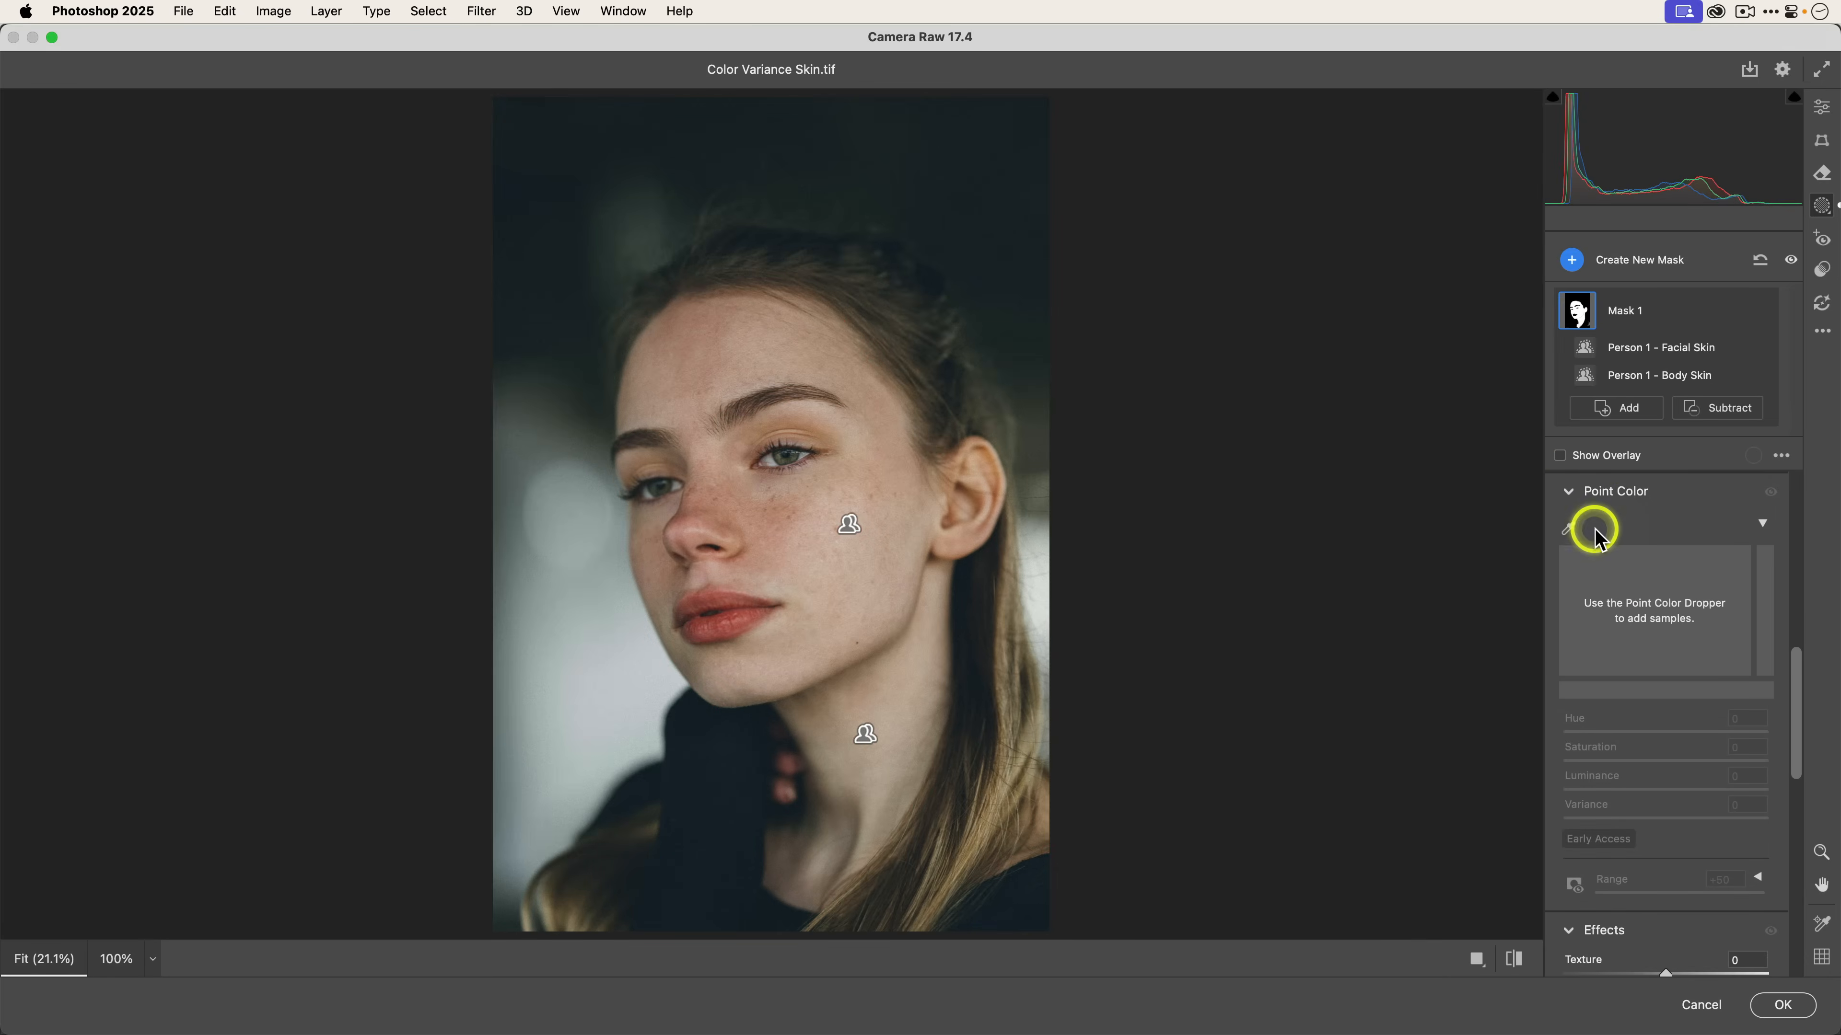
pyautogui.click(1569, 527)
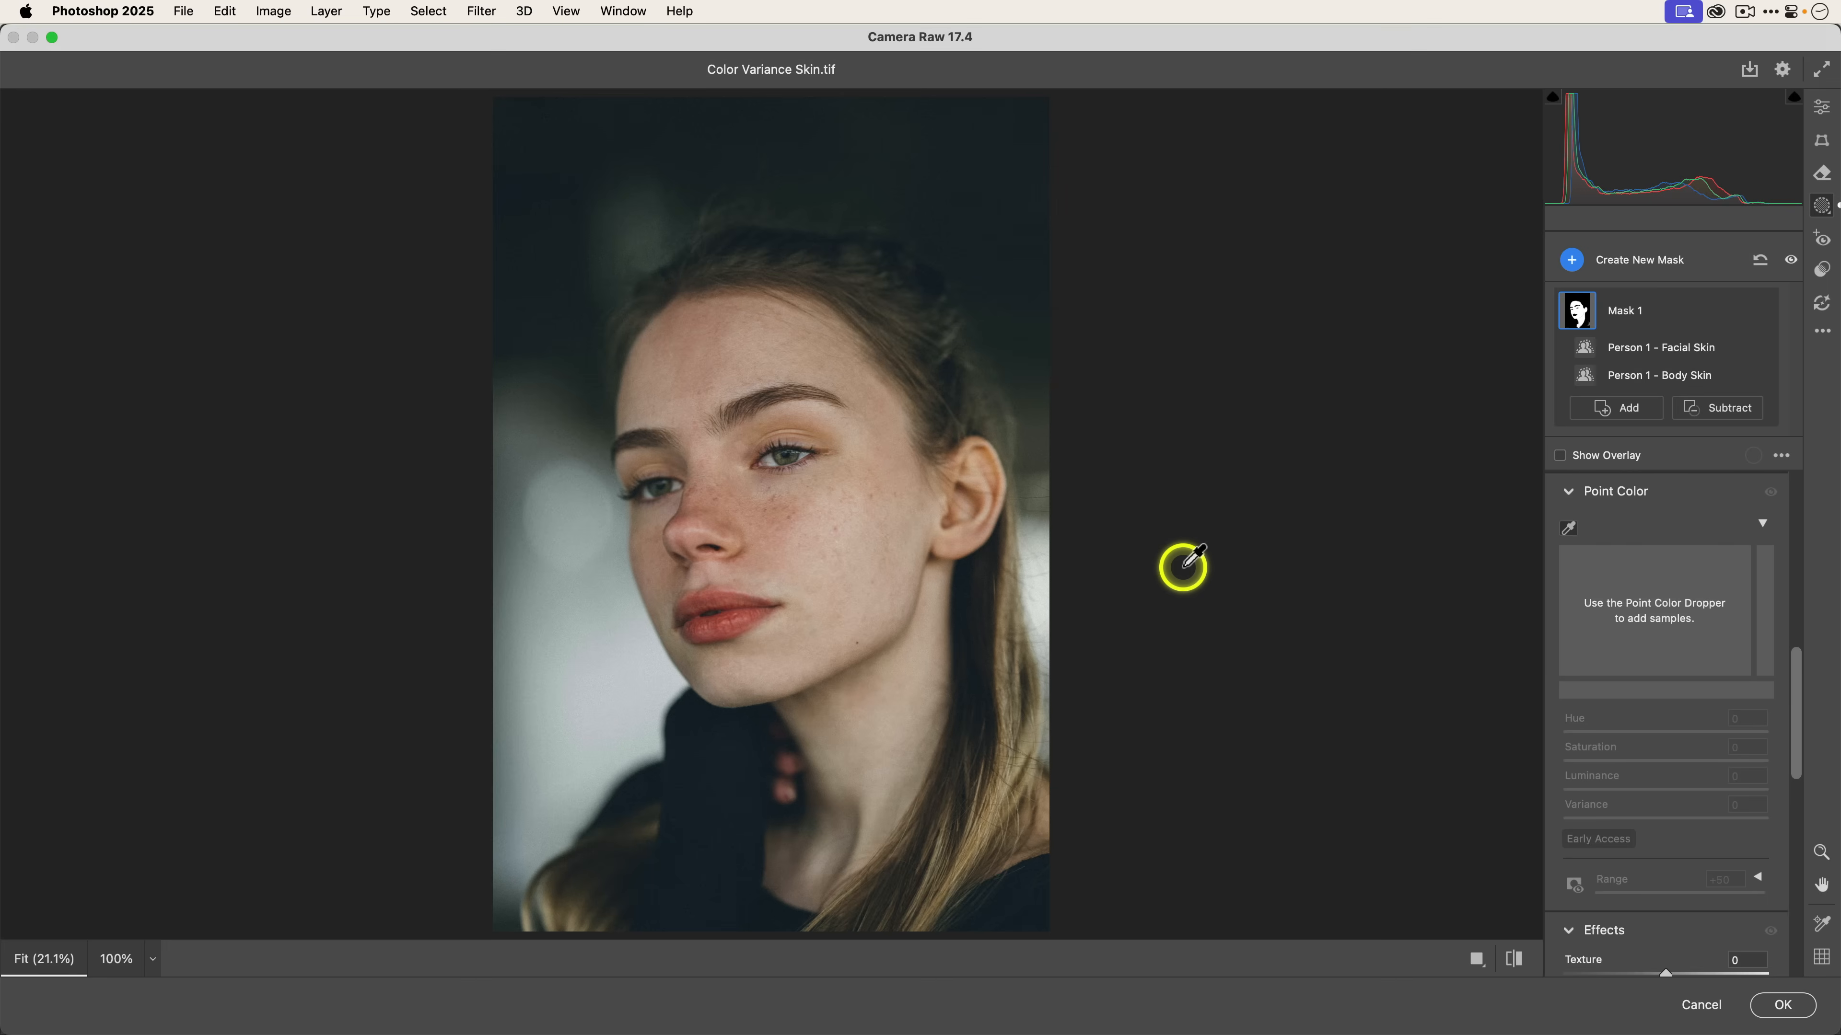
pyautogui.click(914, 528)
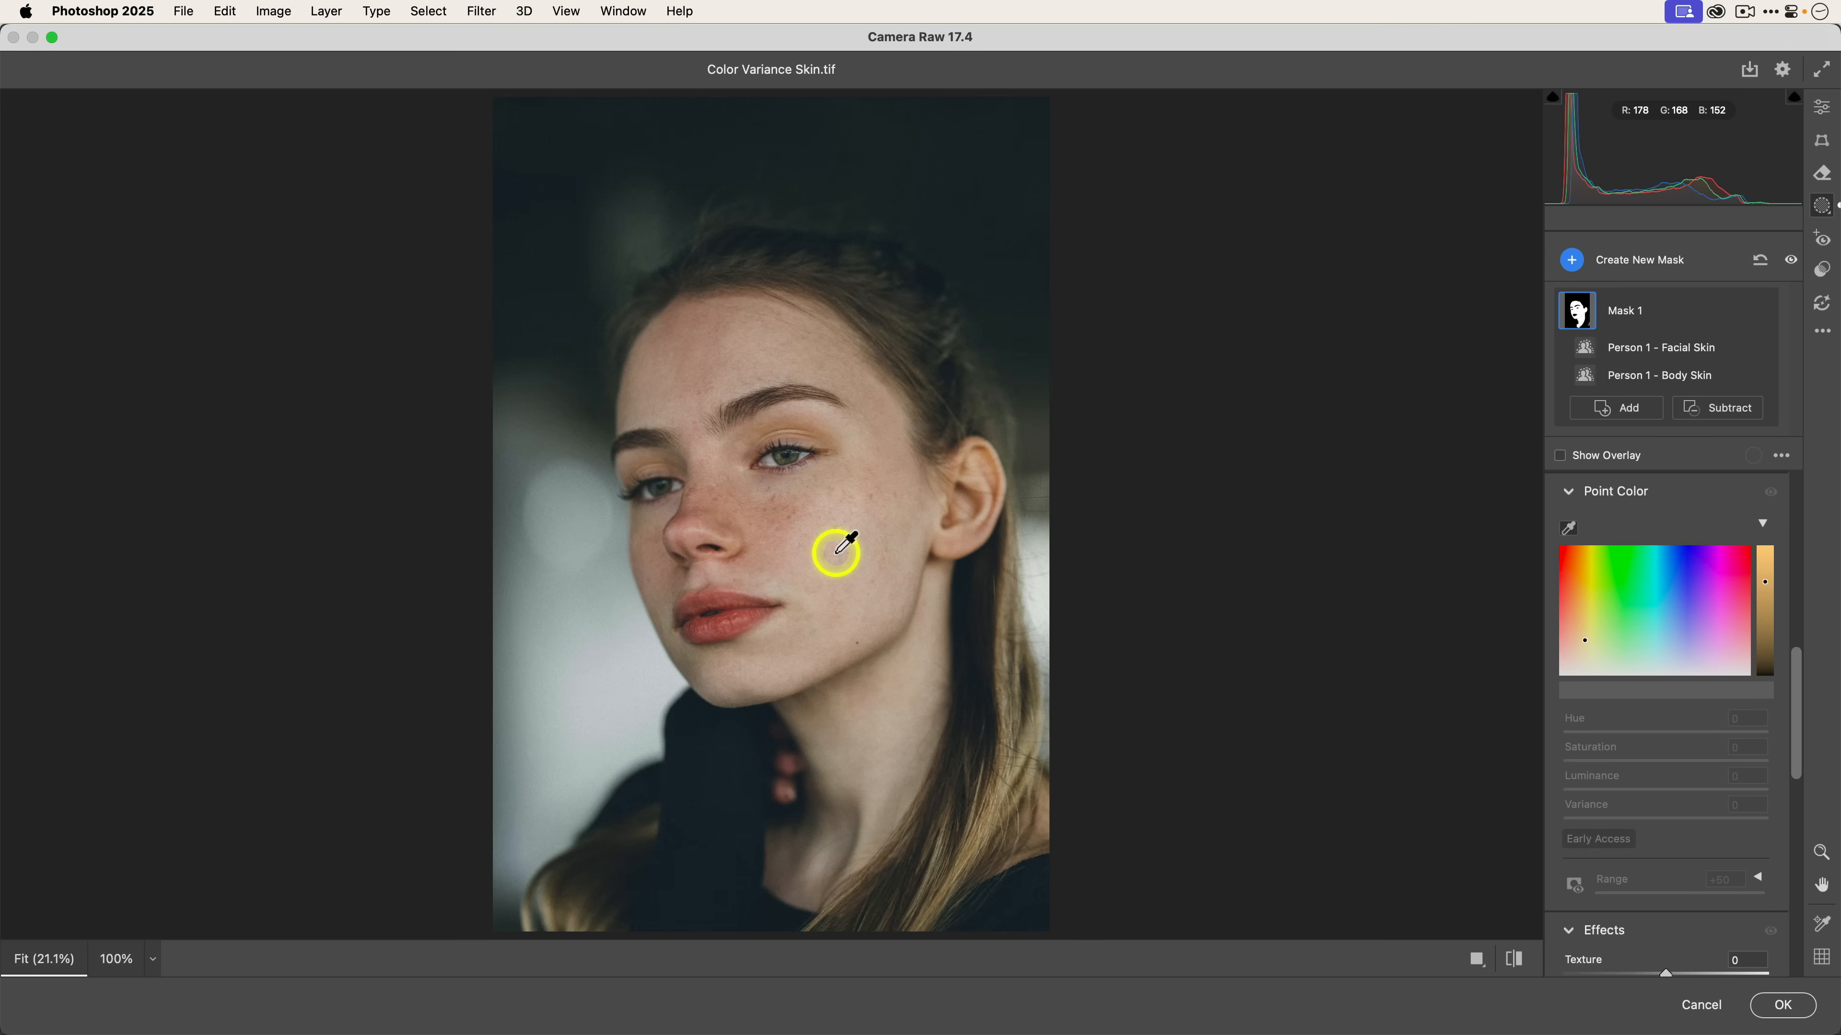
pyautogui.click(826, 524)
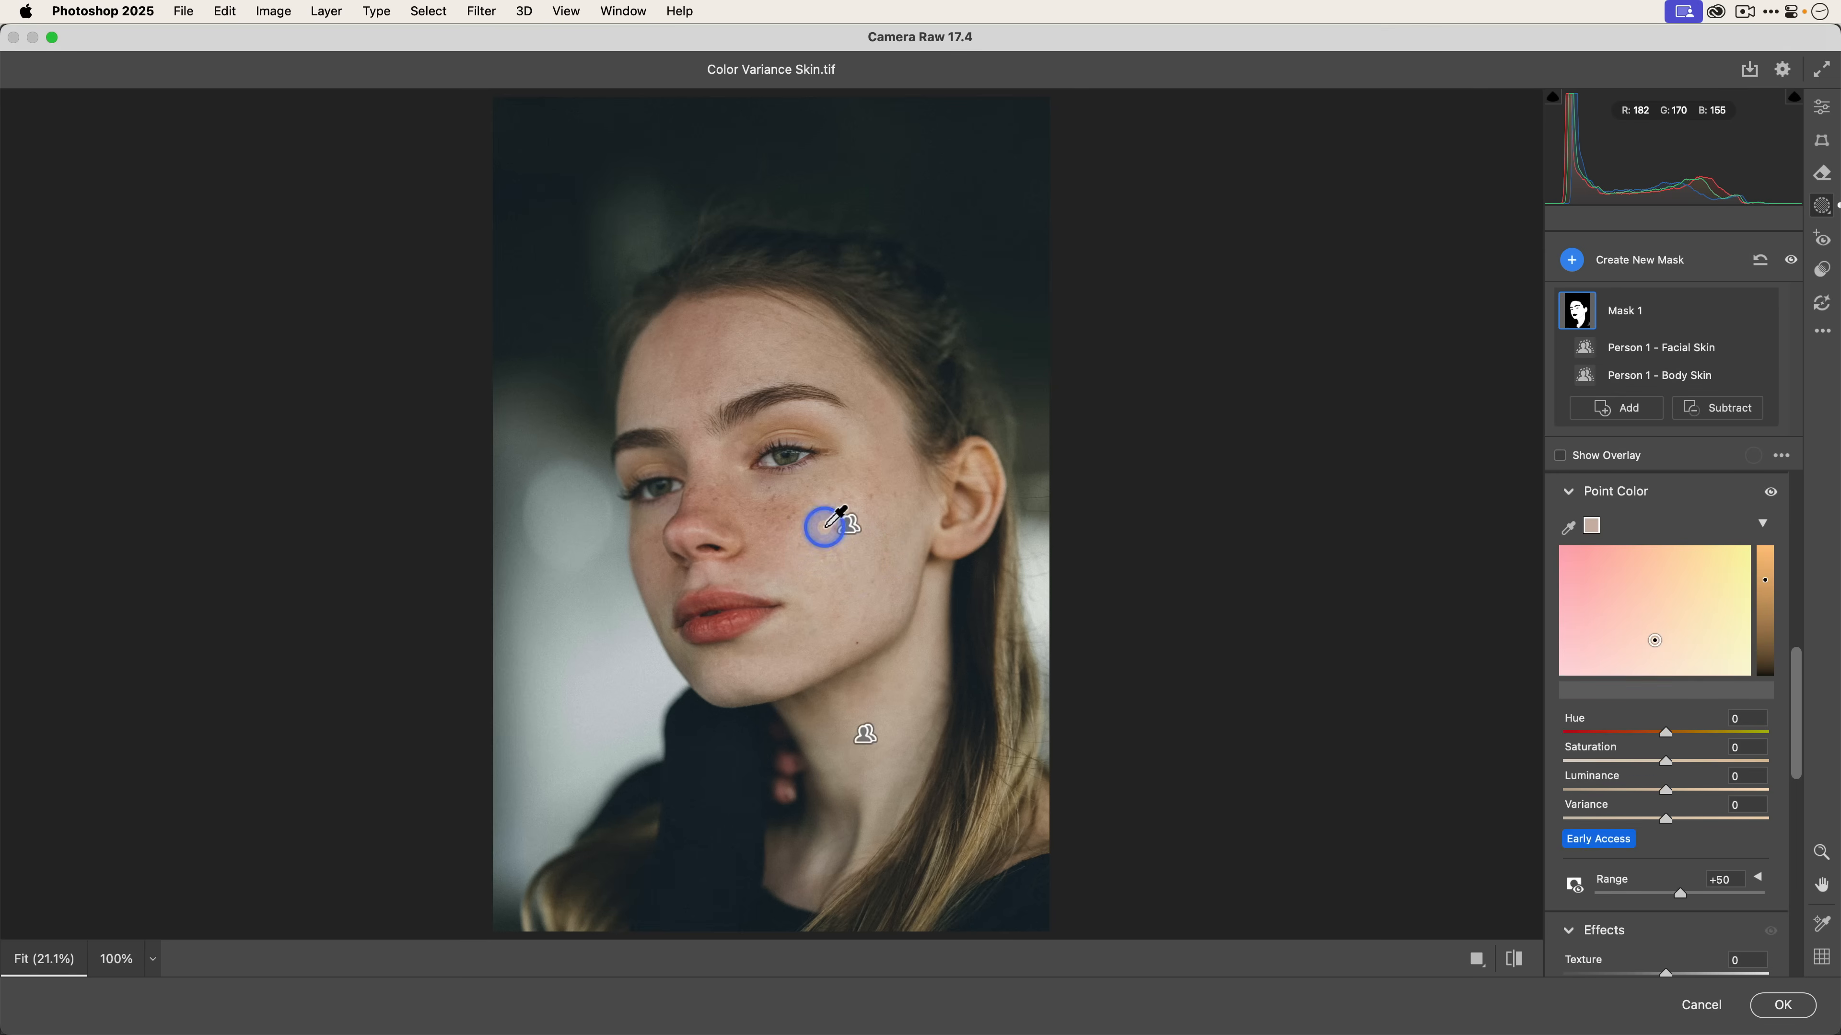
pyautogui.click(1782, 455)
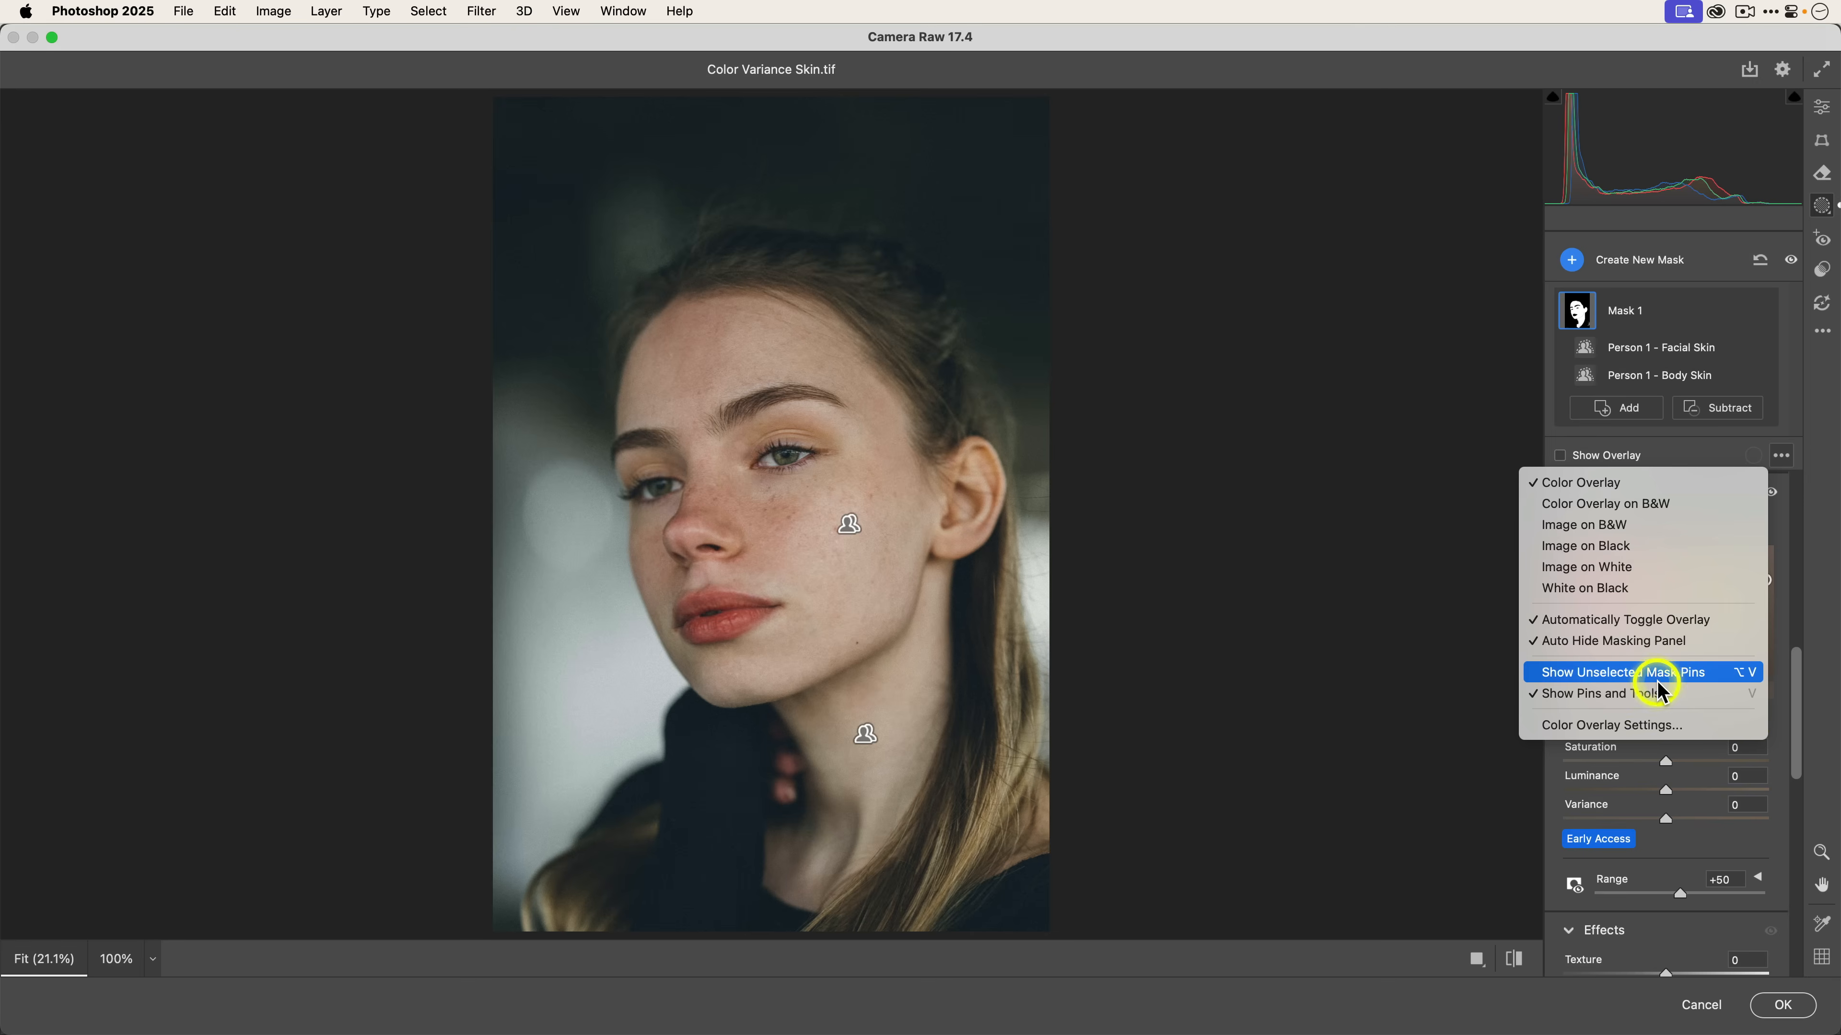
pyautogui.click(1644, 693)
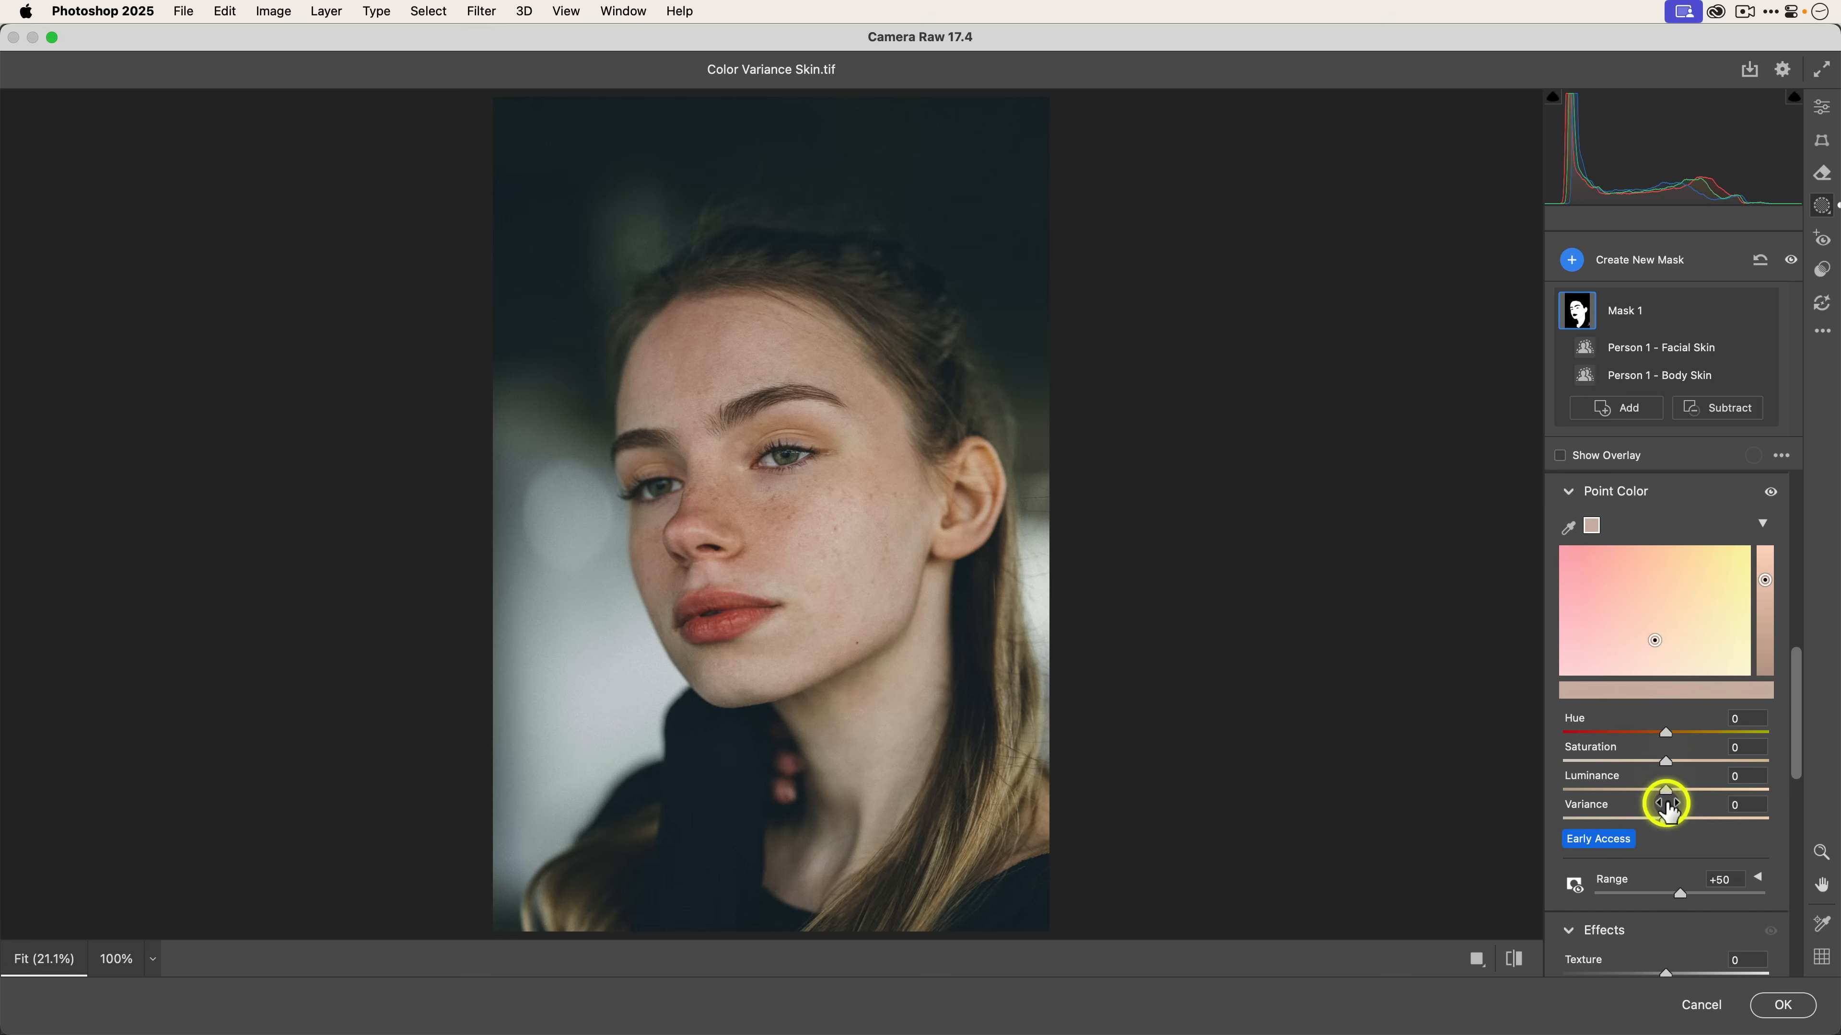
# Set the sampled skin color's Variance to -100.
pyautogui.scroll(-2, 1664, 802)
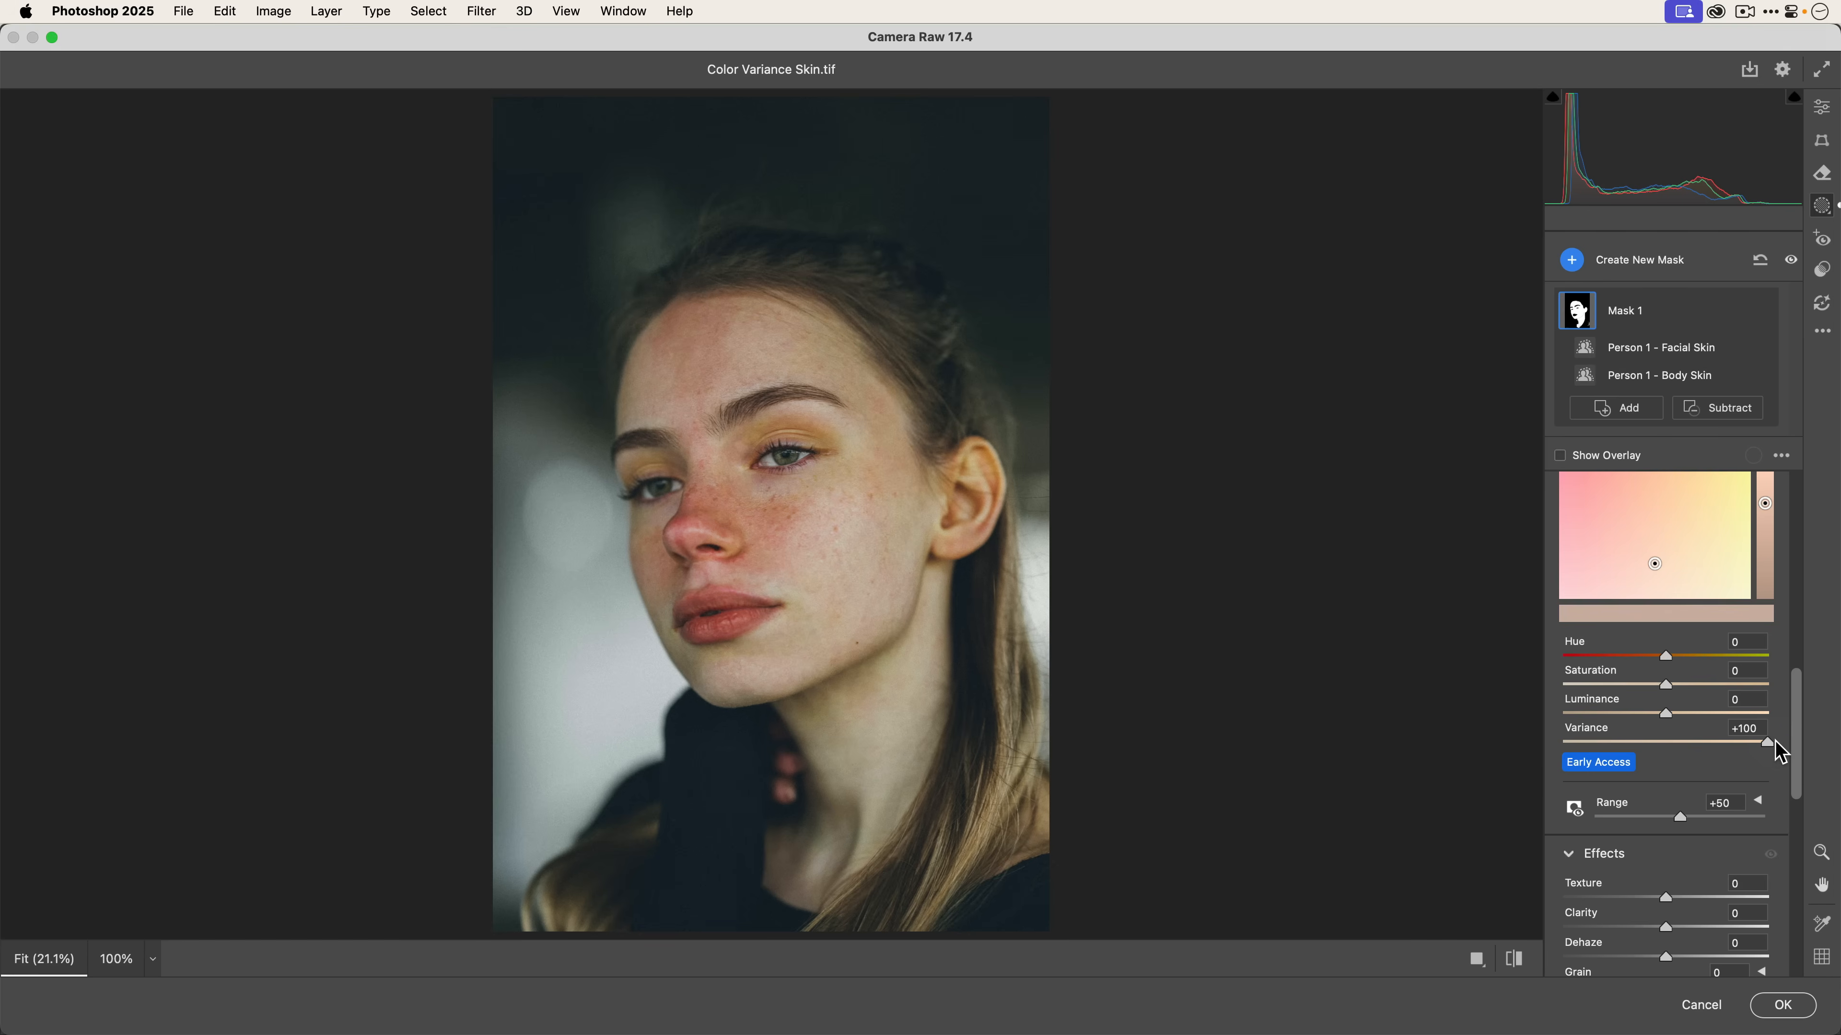
pyautogui.moveTo(1775, 743); pyautogui.dragTo(1715, 743)
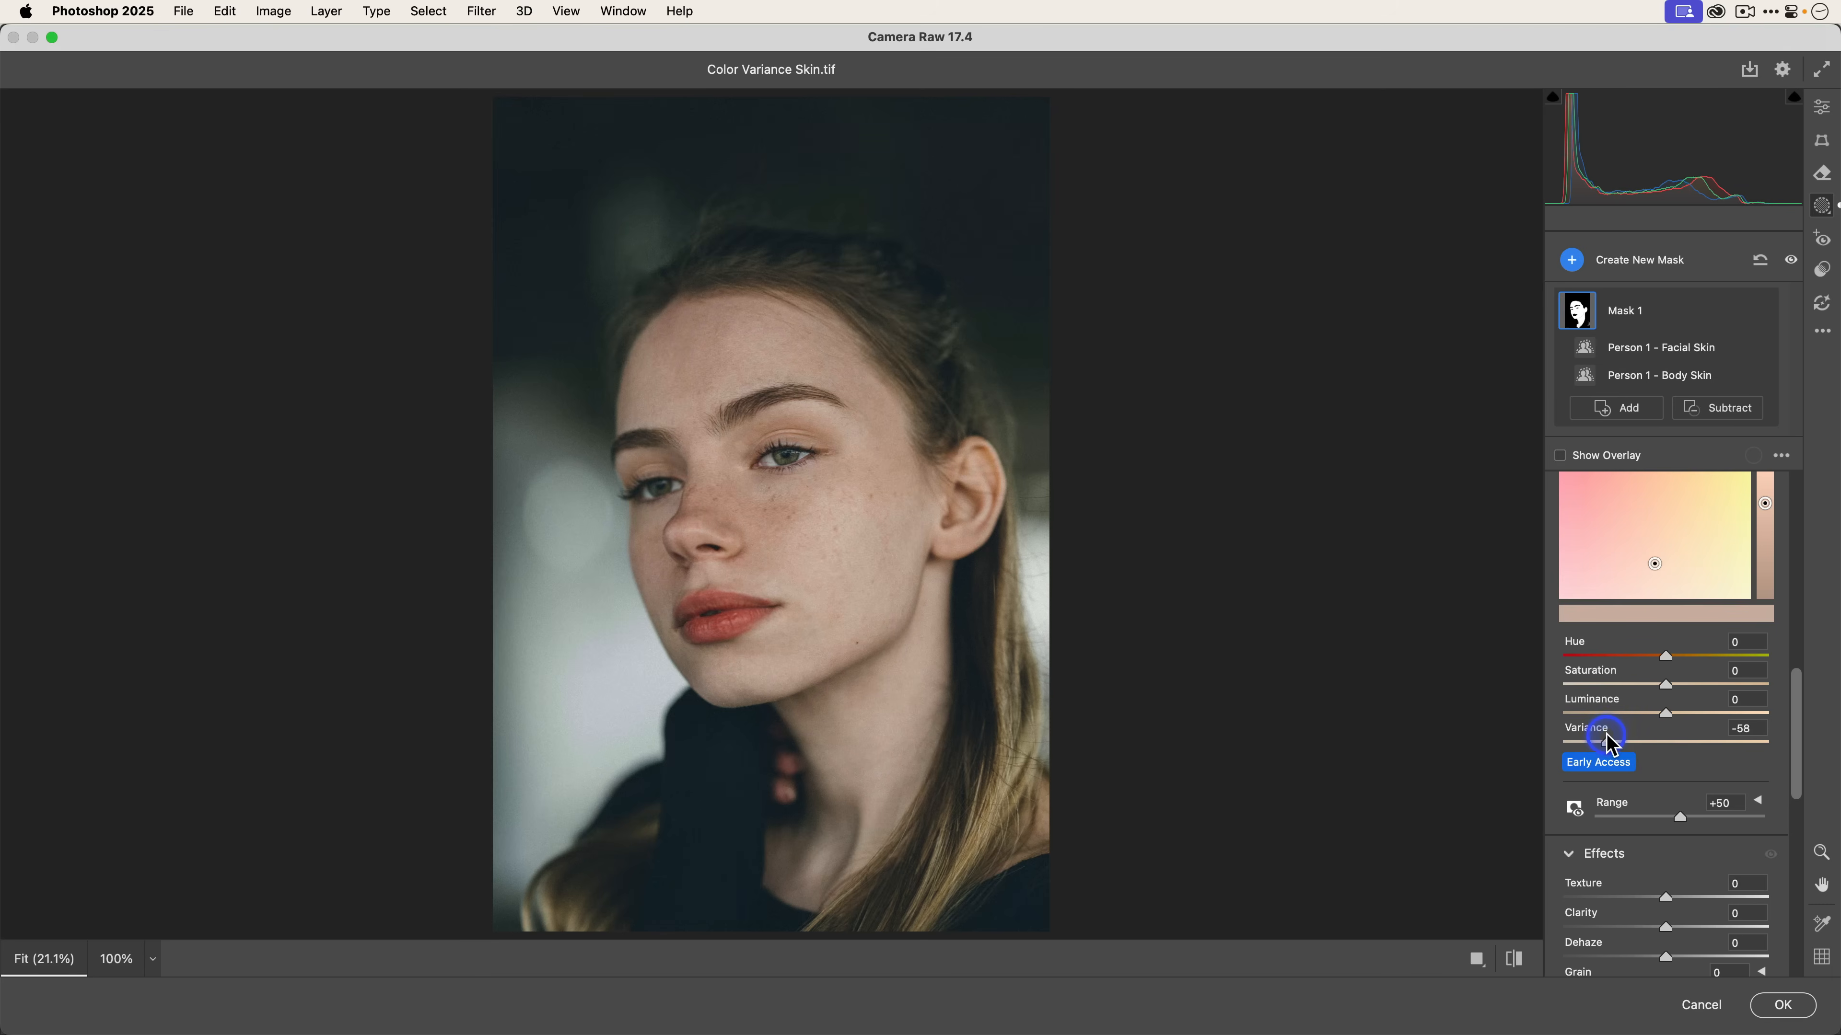
pyautogui.moveTo(1596, 734); pyautogui.dragTo(1569, 734)
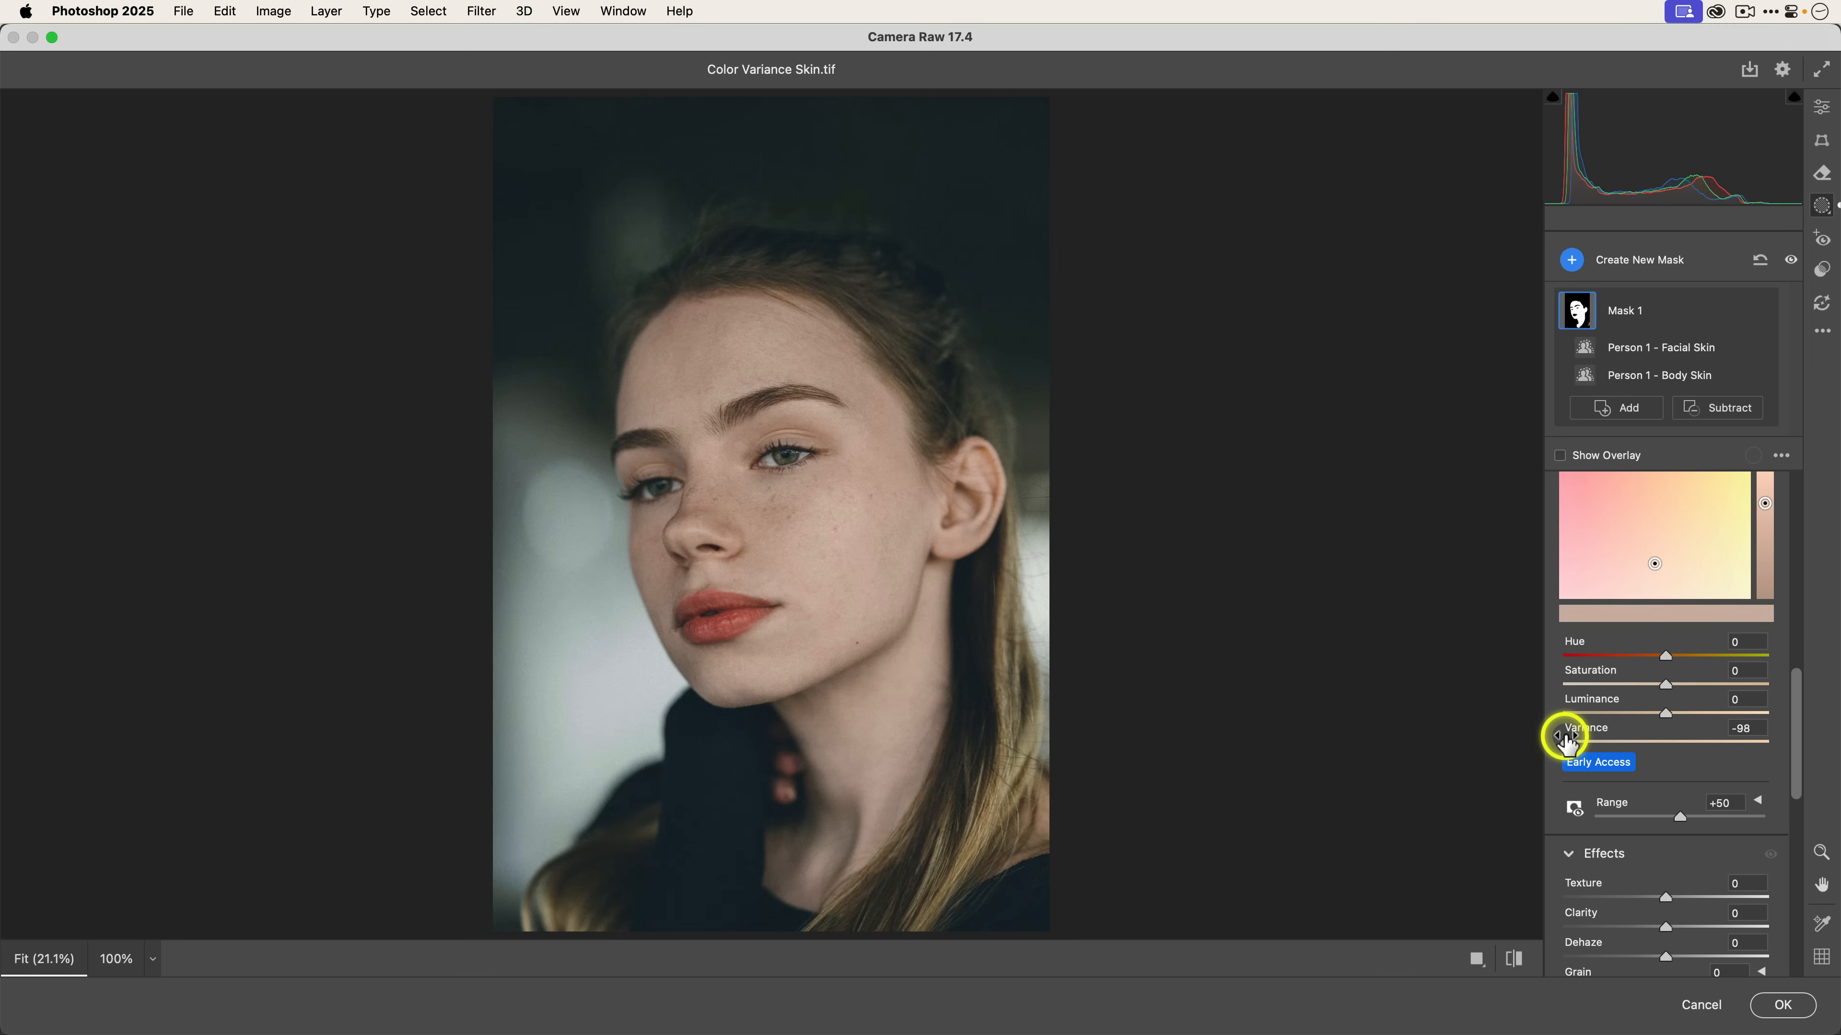
pyautogui.moveTo(1567, 744); pyautogui.dragTo(1547, 743)
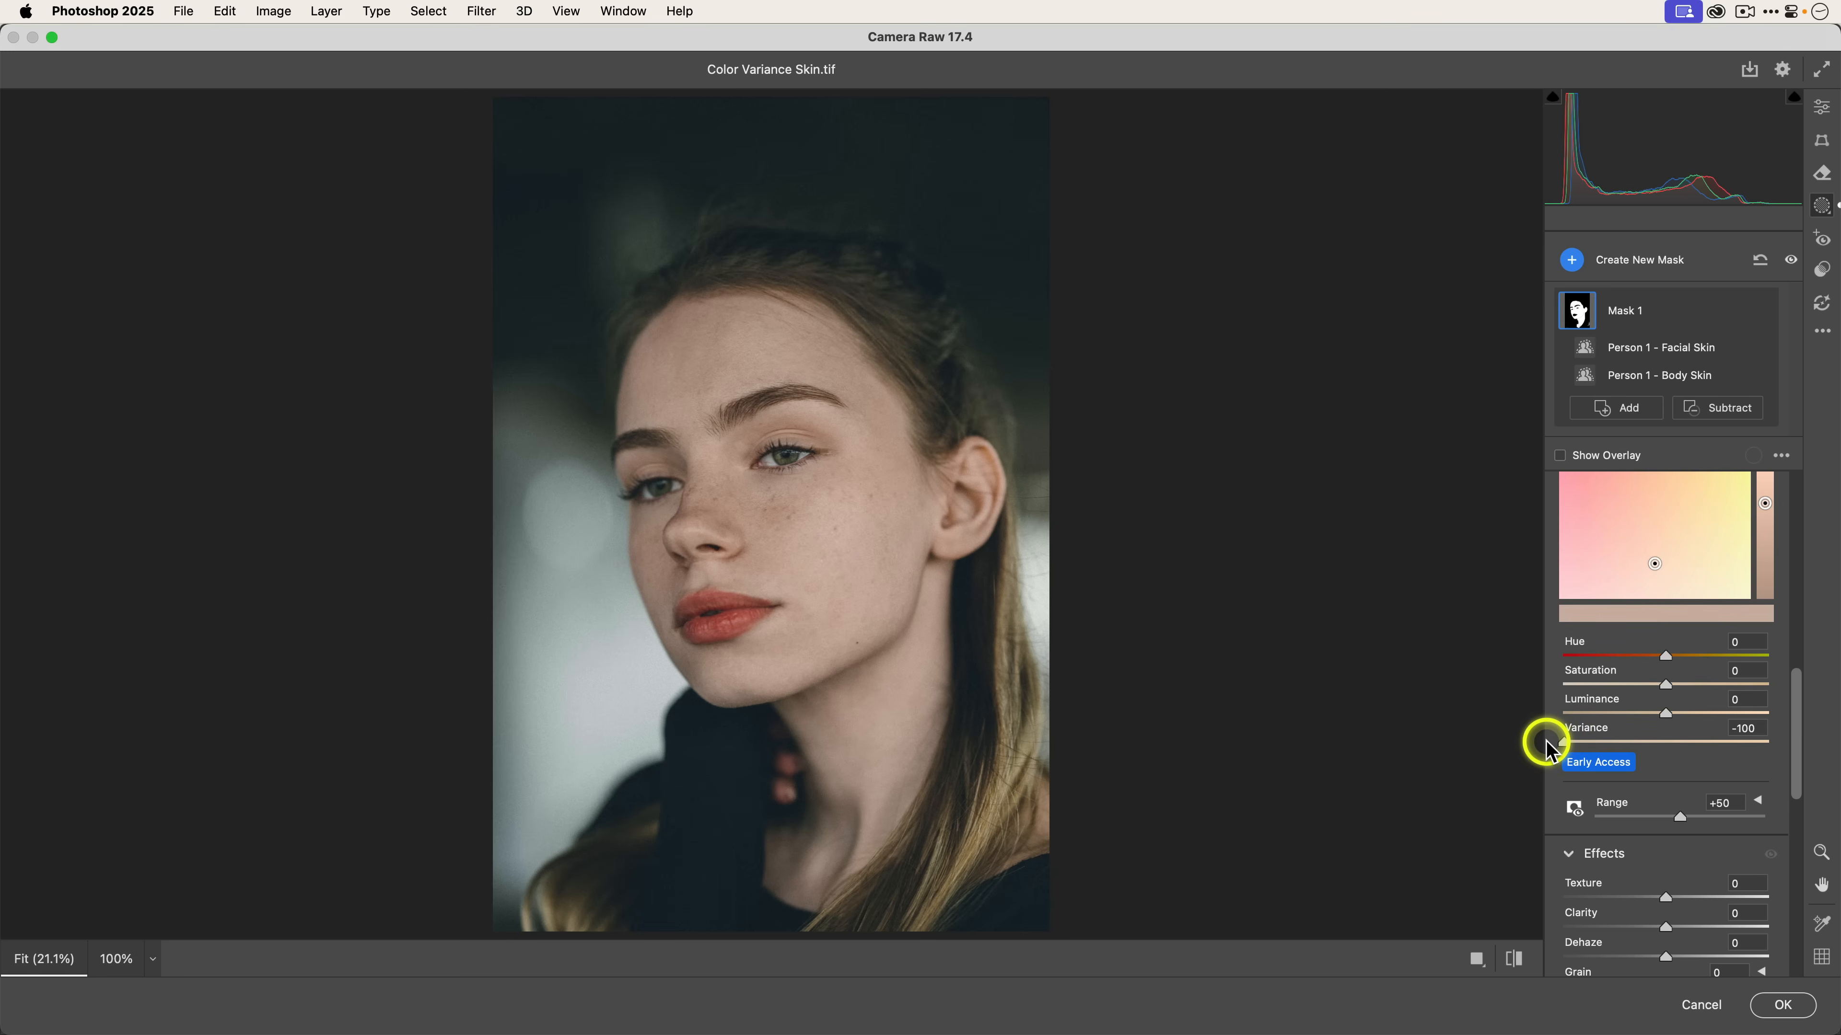
pyautogui.click(1565, 741)
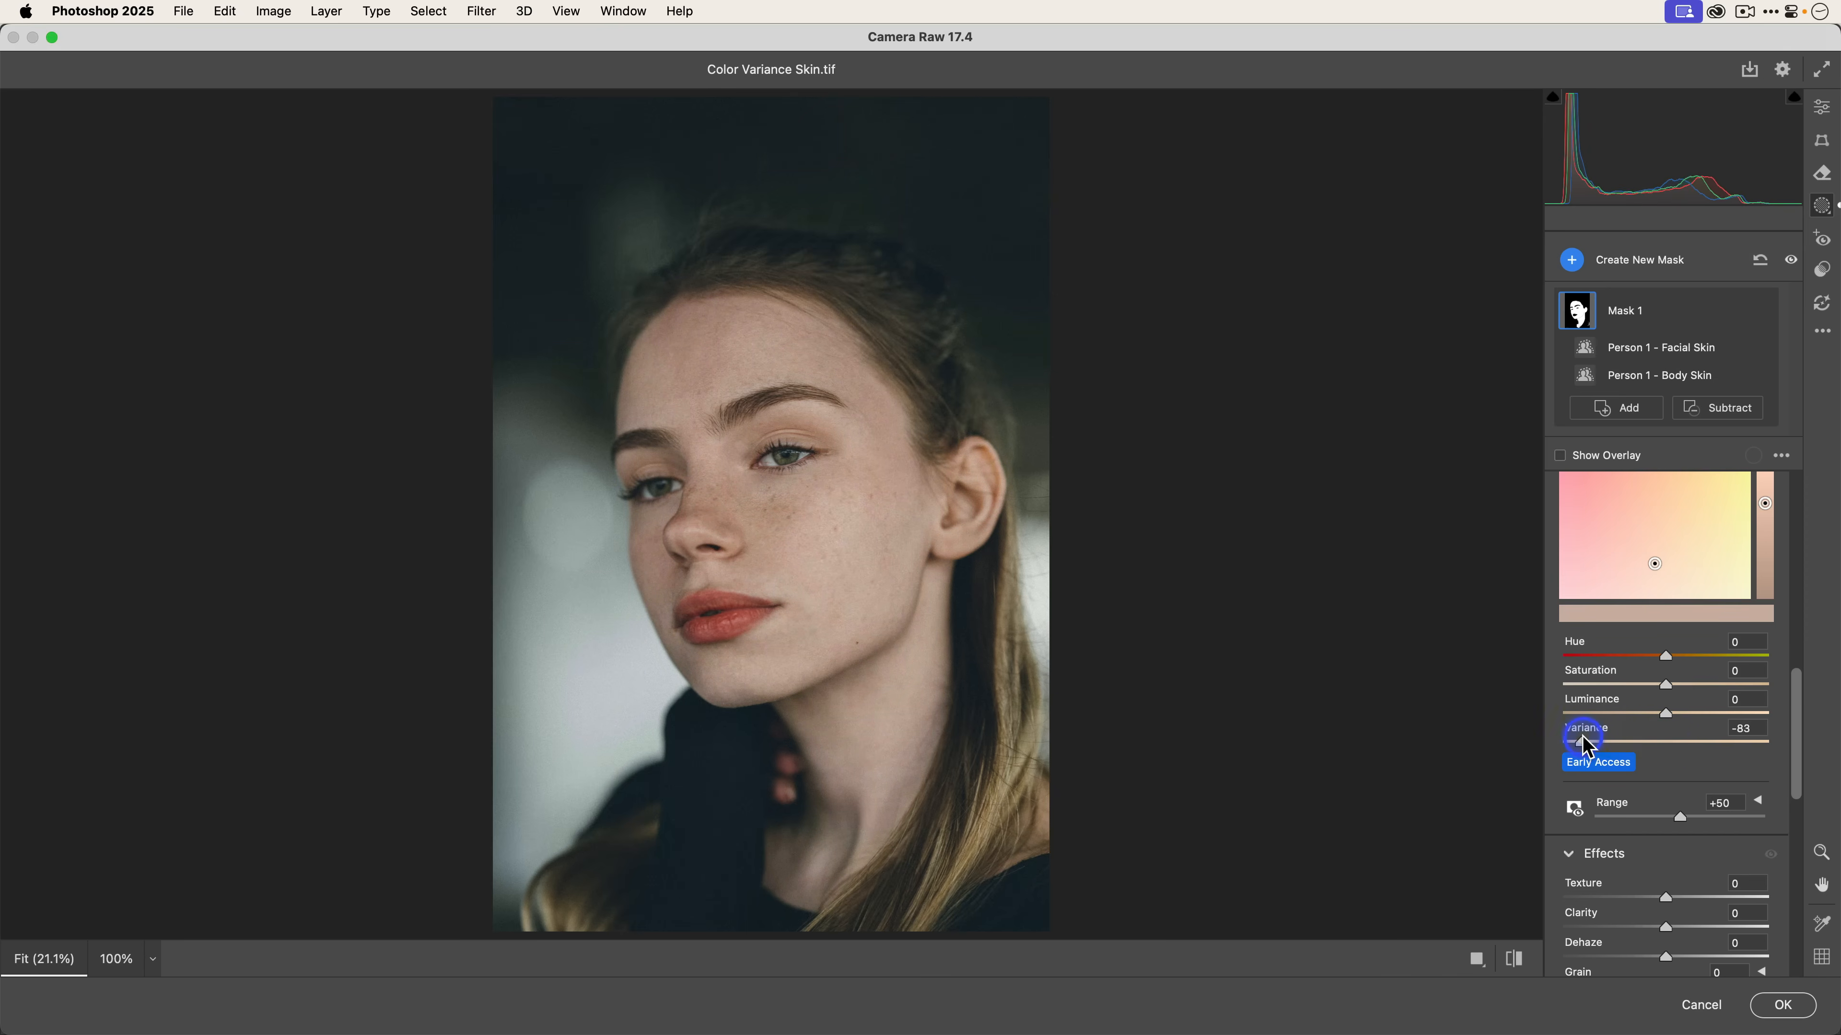
pyautogui.moveTo(1587, 743); pyautogui.dragTo(1530, 741)
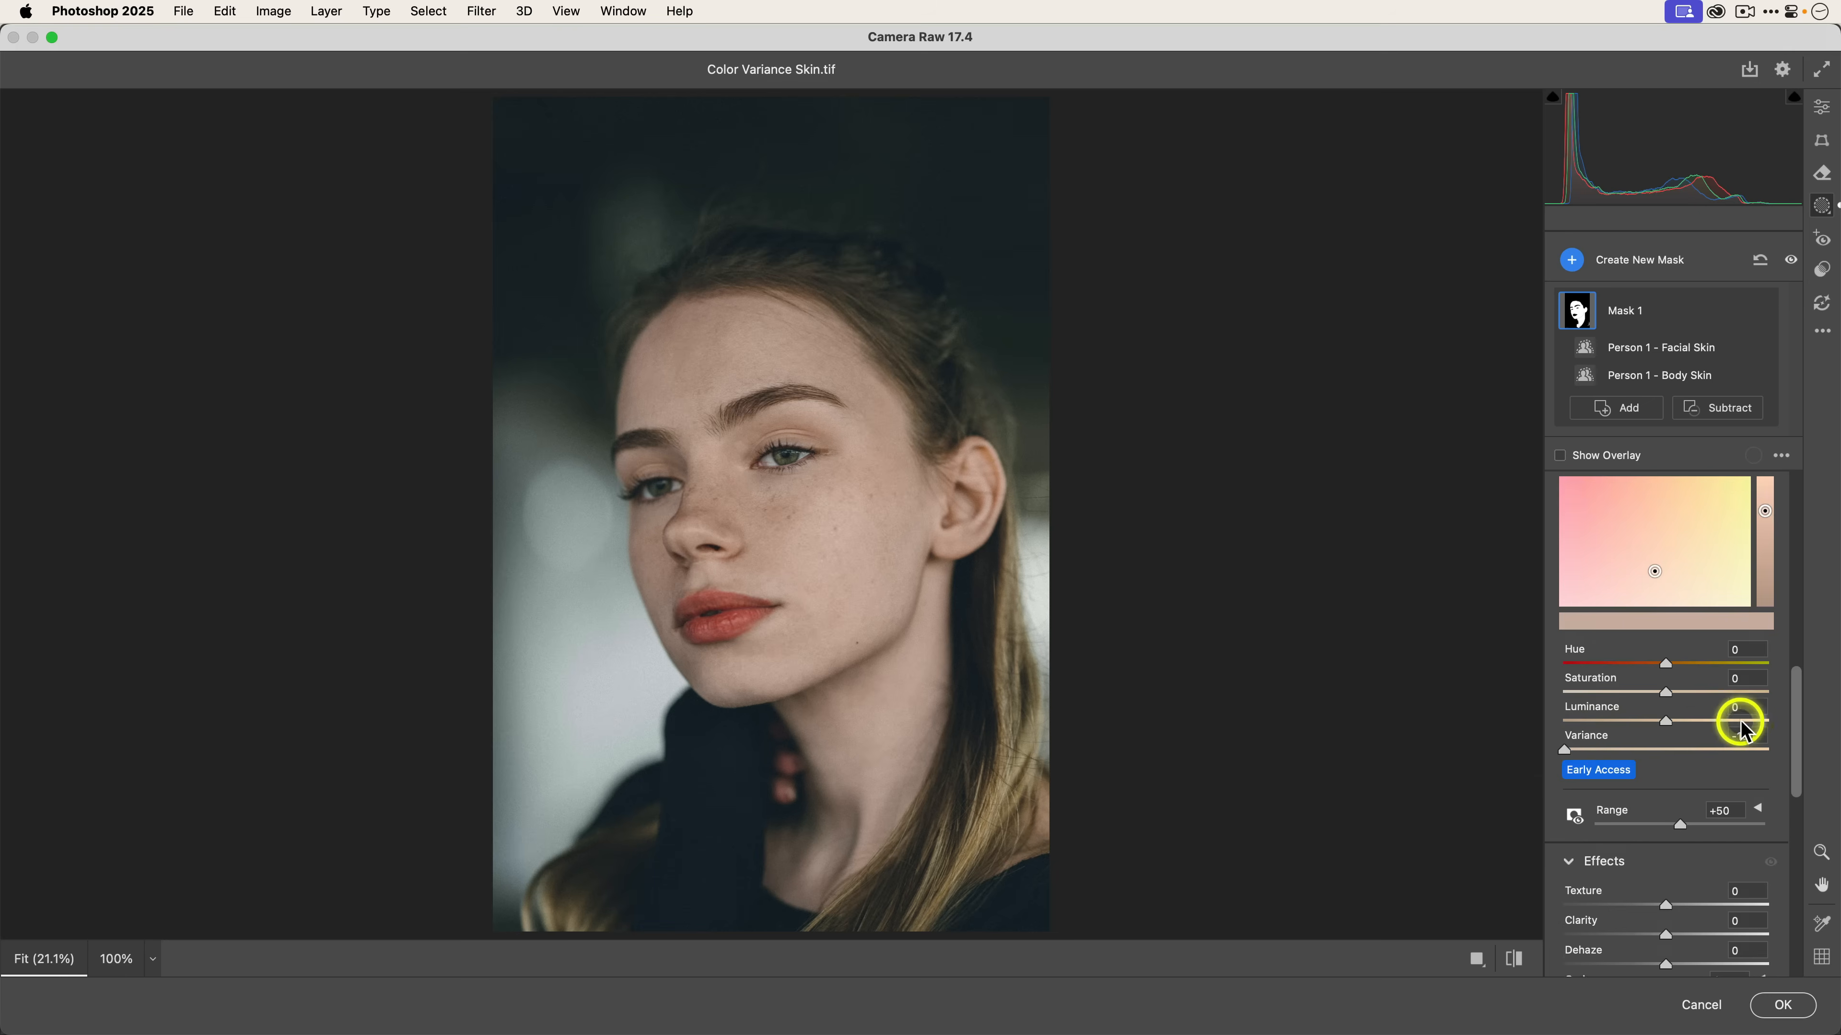
# Toggle the Point Color adjustment's visibility to compare the skin with and without it.
pyautogui.scroll(3, 1734, 717)
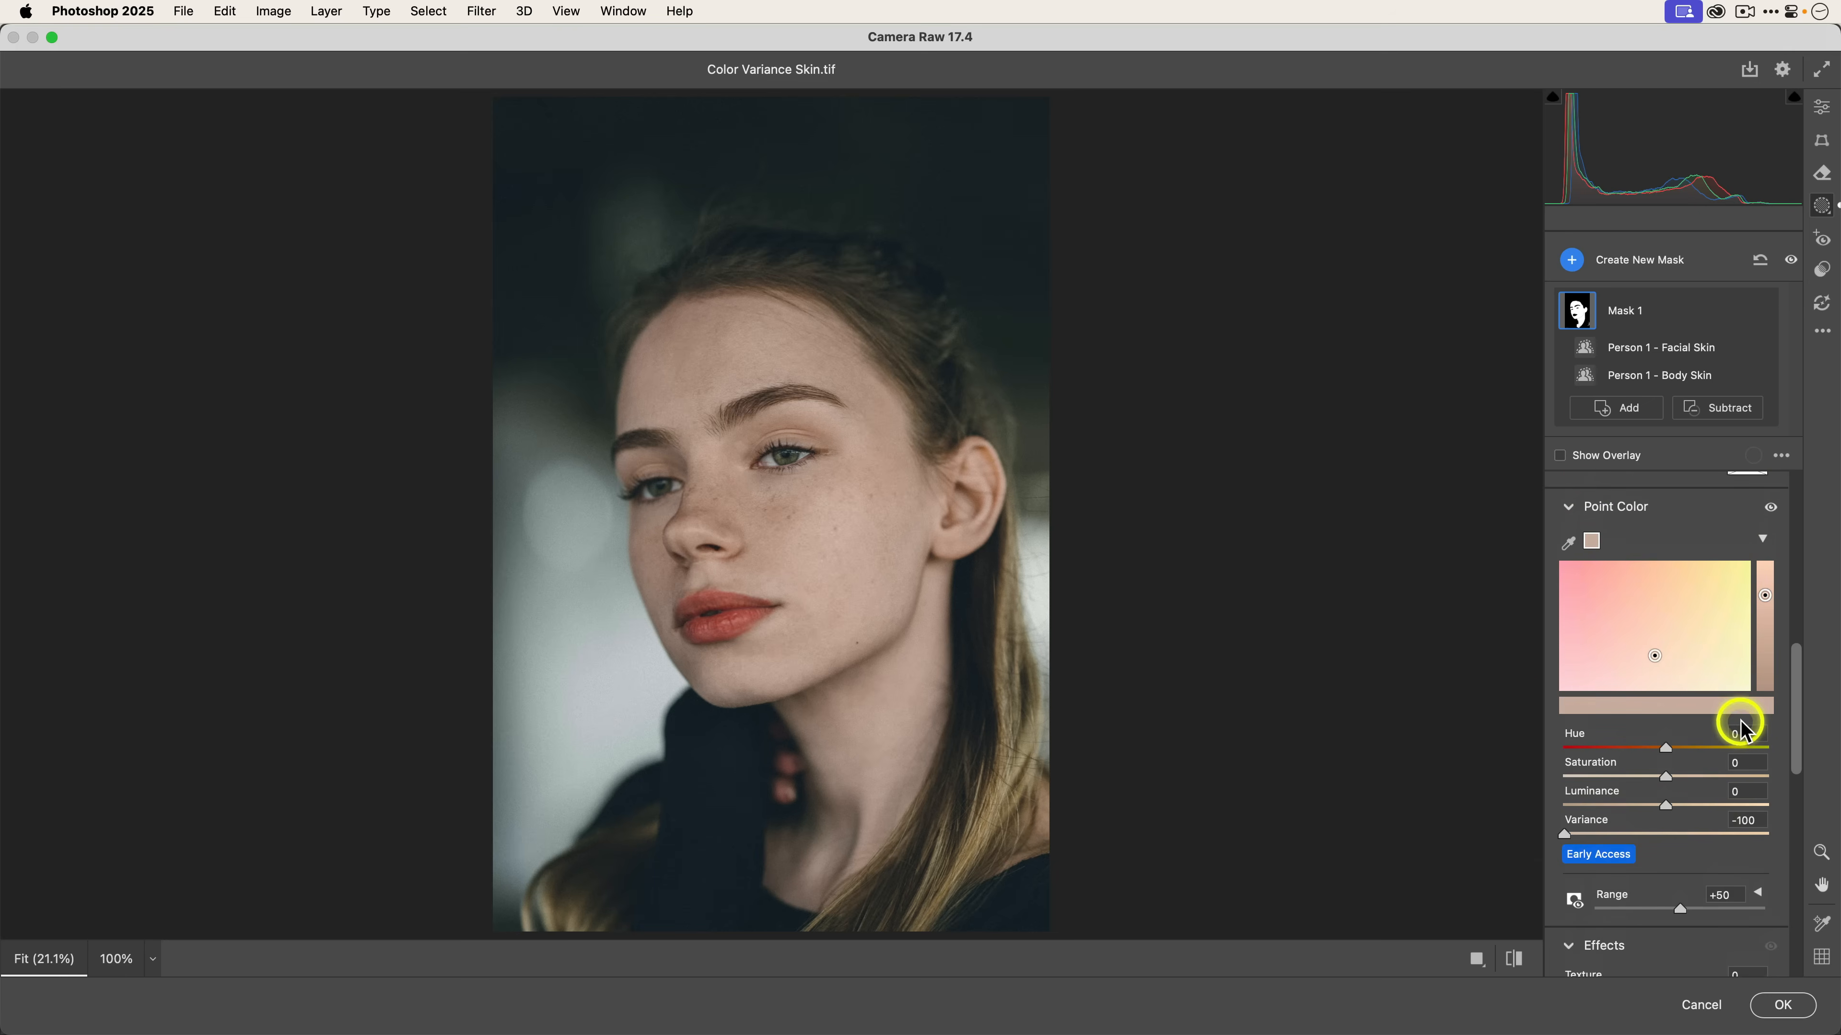
pyautogui.click(1771, 507)
pyautogui.click(1771, 508)
pyautogui.click(1771, 507)
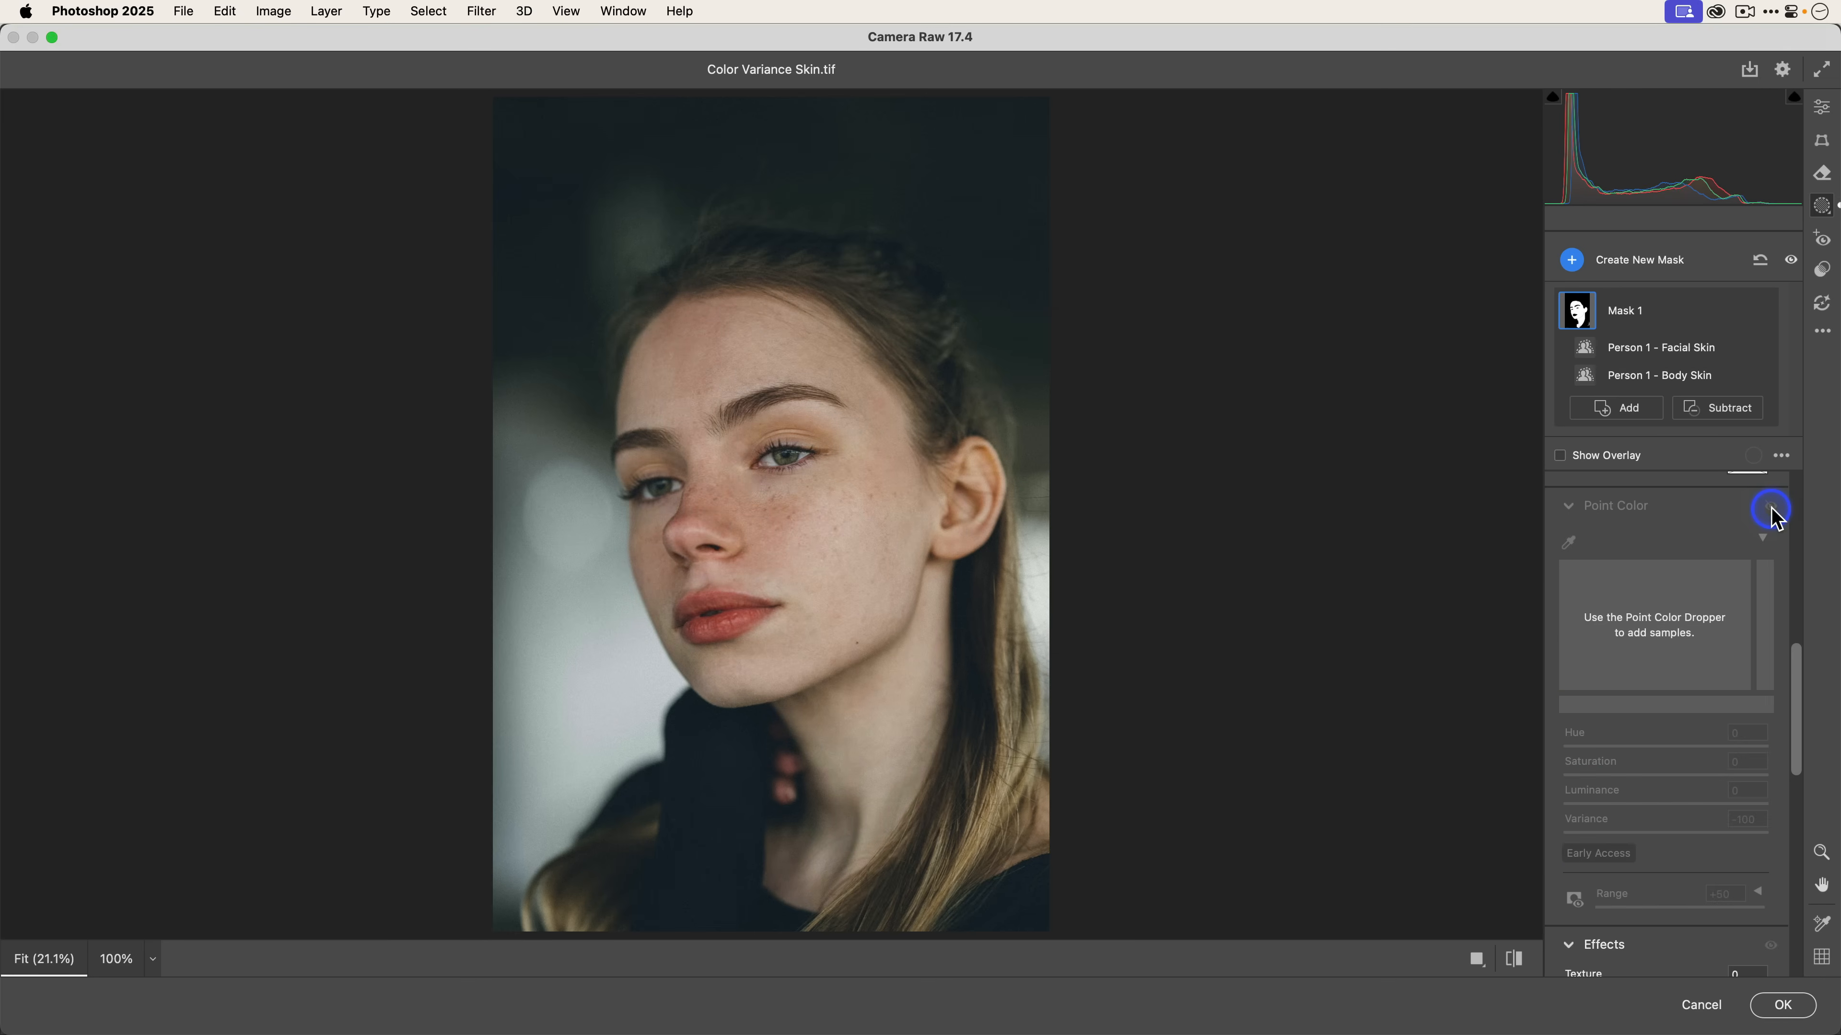
# Turn the skin Point Color adjustment back on and set its Range to +49.
pyautogui.click(1772, 508)
pyautogui.click(1771, 507)
pyautogui.click(1772, 508)
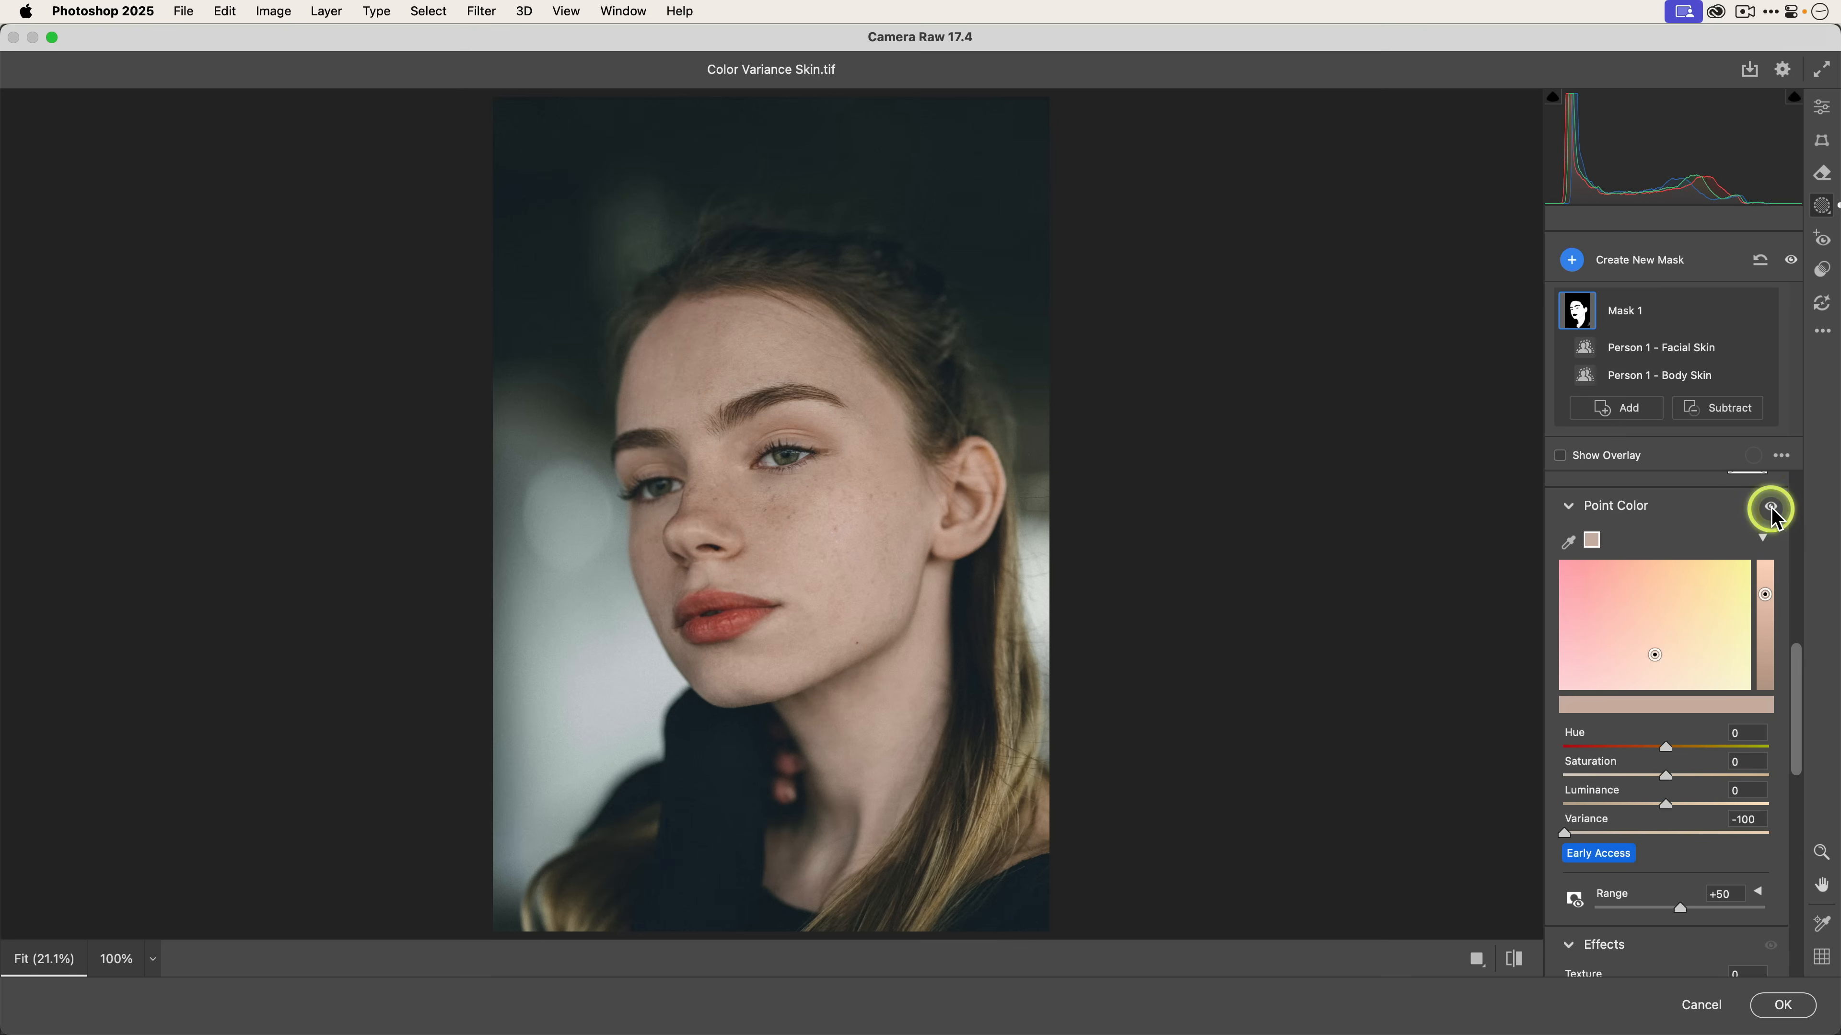
pyautogui.scroll(-2, 1700, 724)
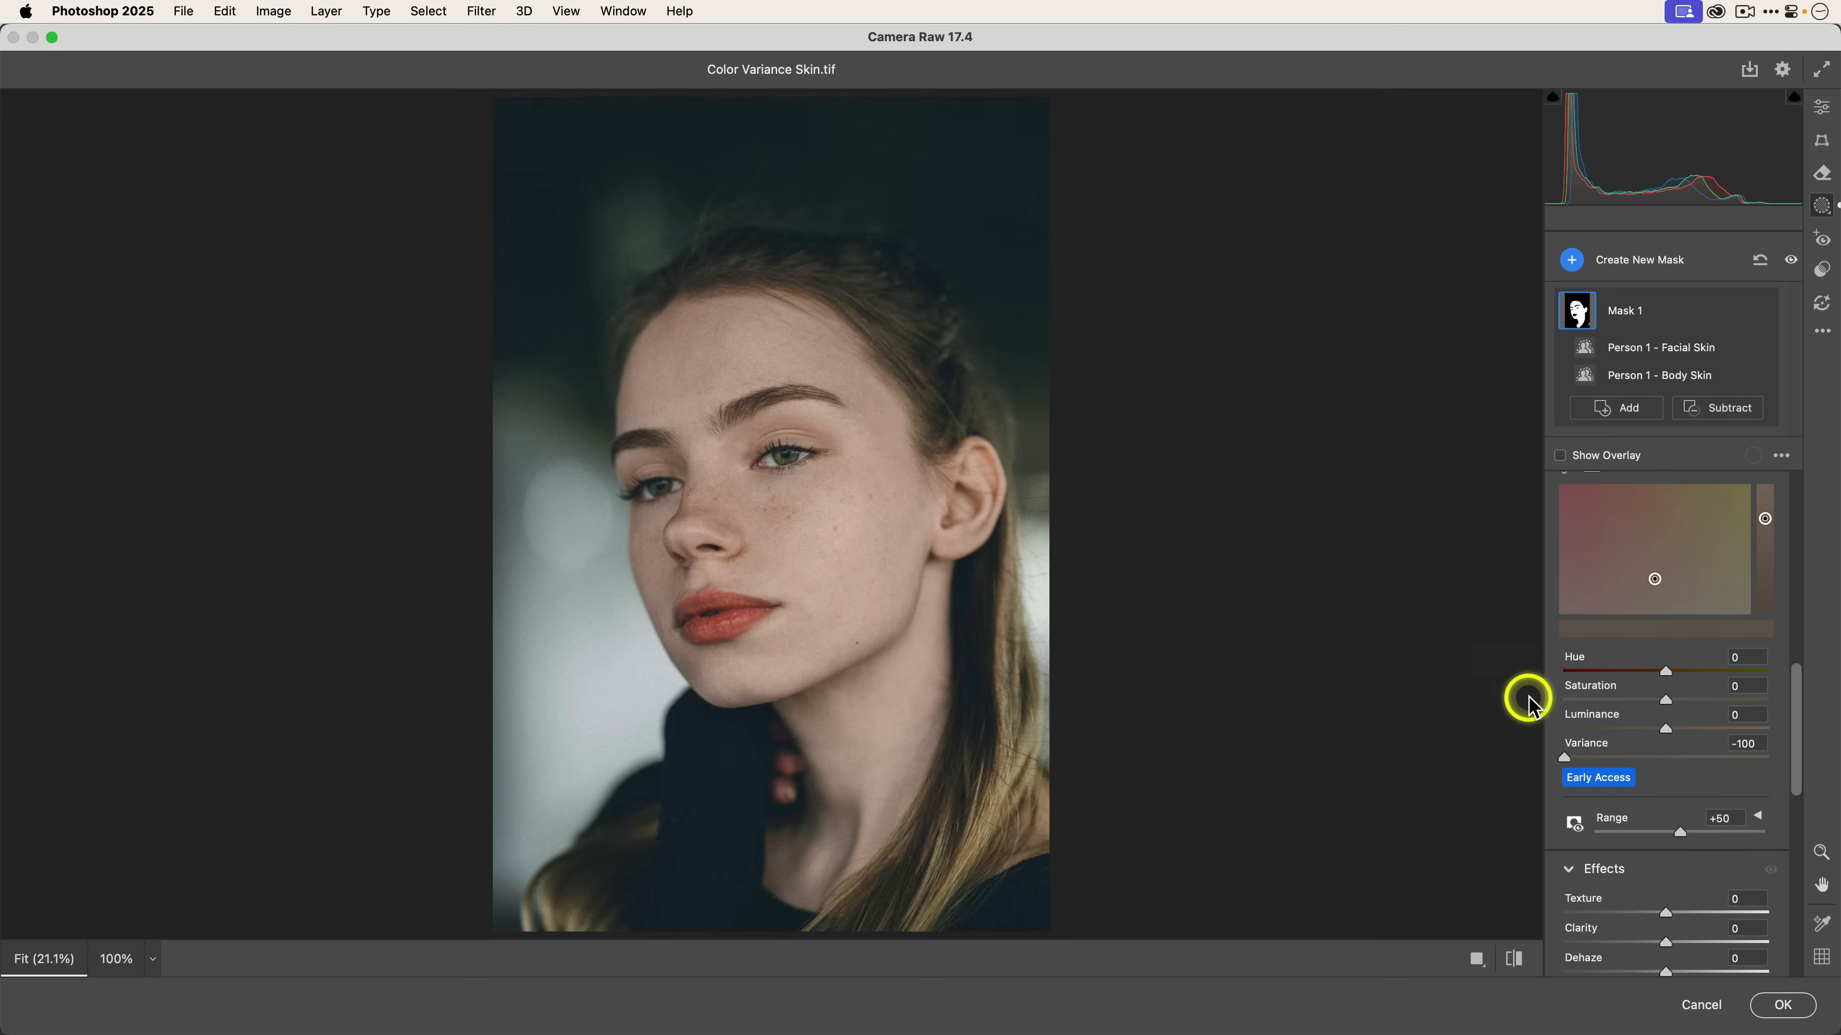
pyautogui.click(1679, 834)
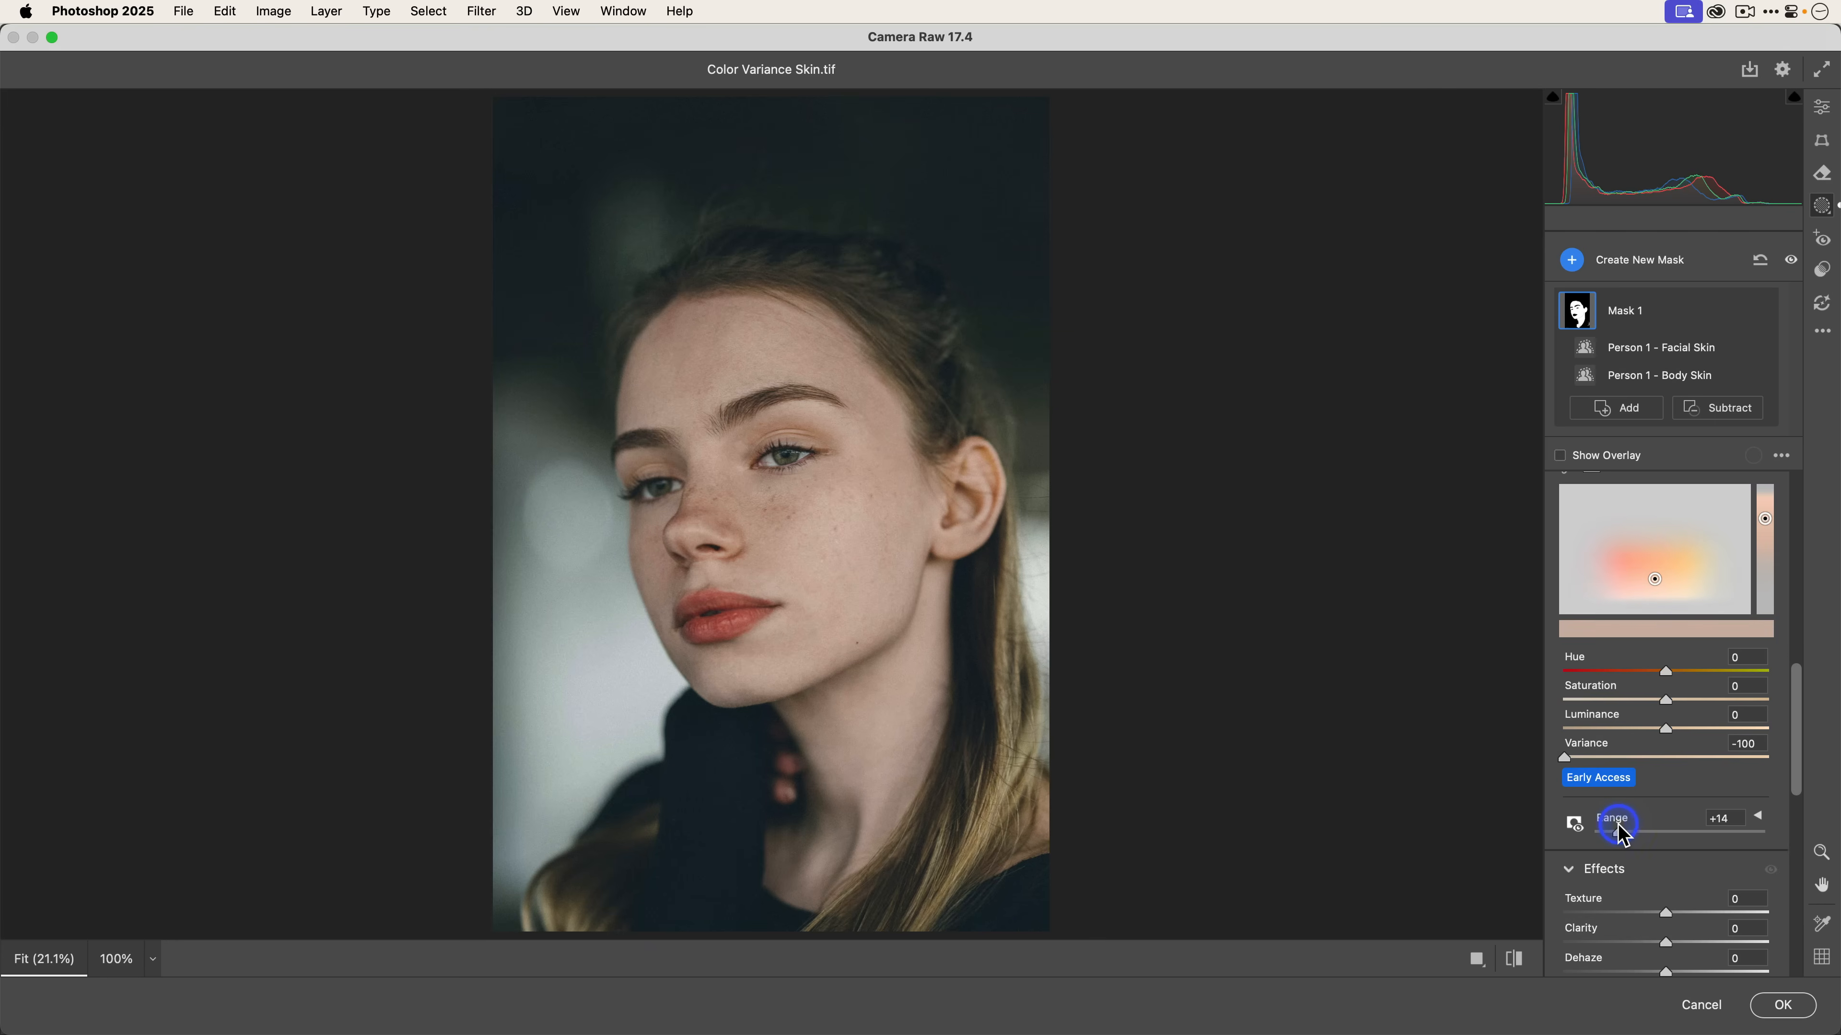
pyautogui.moveTo(1606, 827); pyautogui.dragTo(1681, 840)
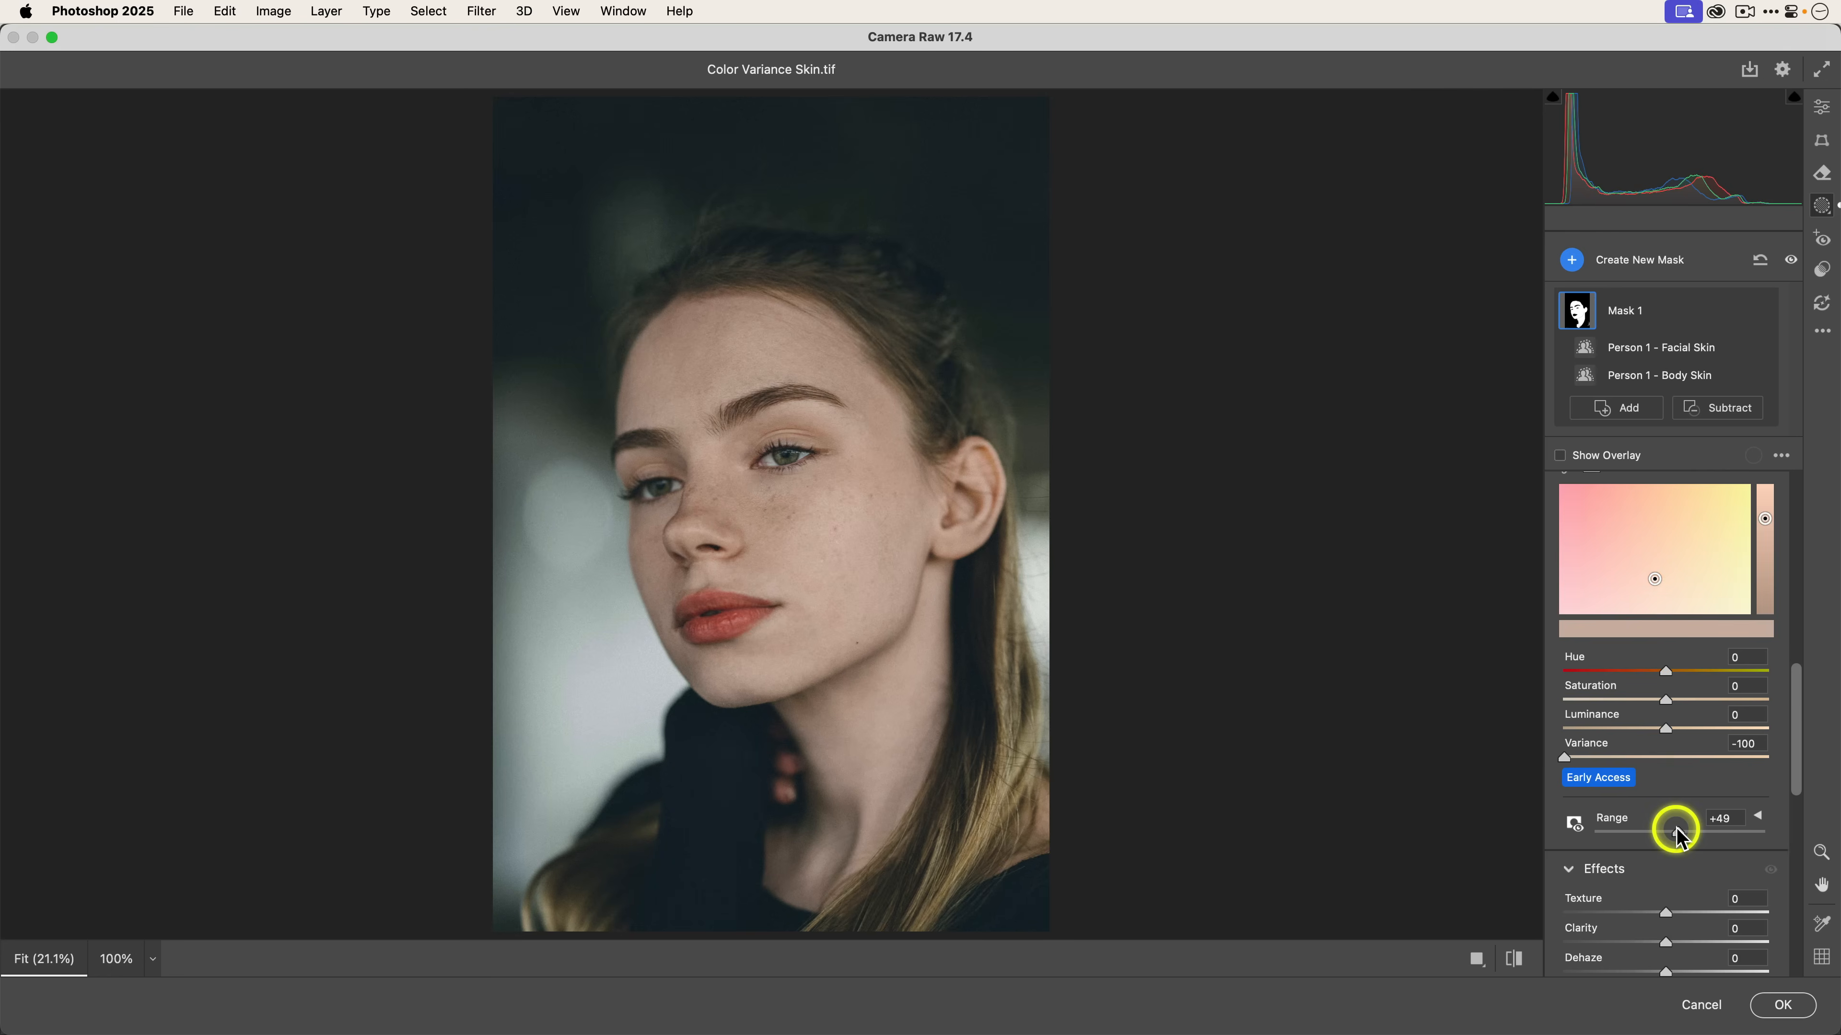
# Set the skin sample's Variance to -62 and toggle the Point Color adjustment to compare.
pyautogui.moveTo(1566, 758); pyautogui.dragTo(1574, 761)
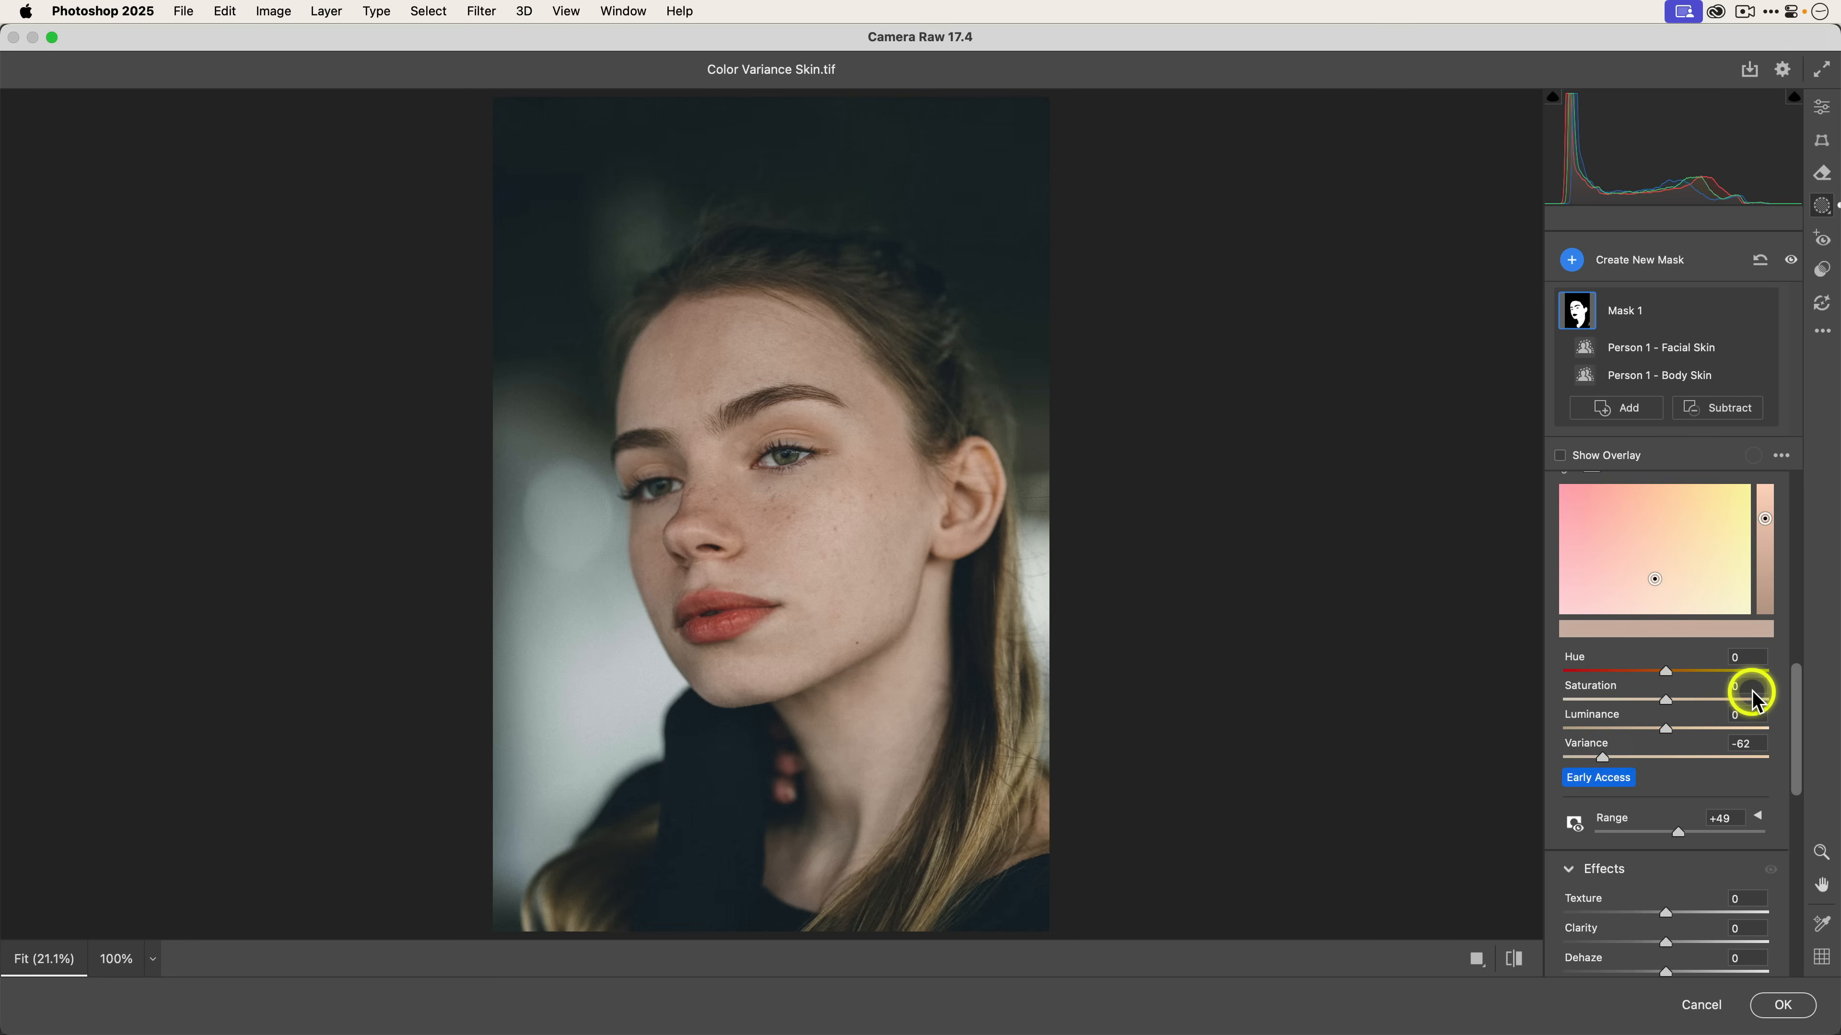
pyautogui.scroll(3, 1750, 696)
pyautogui.click(1773, 537)
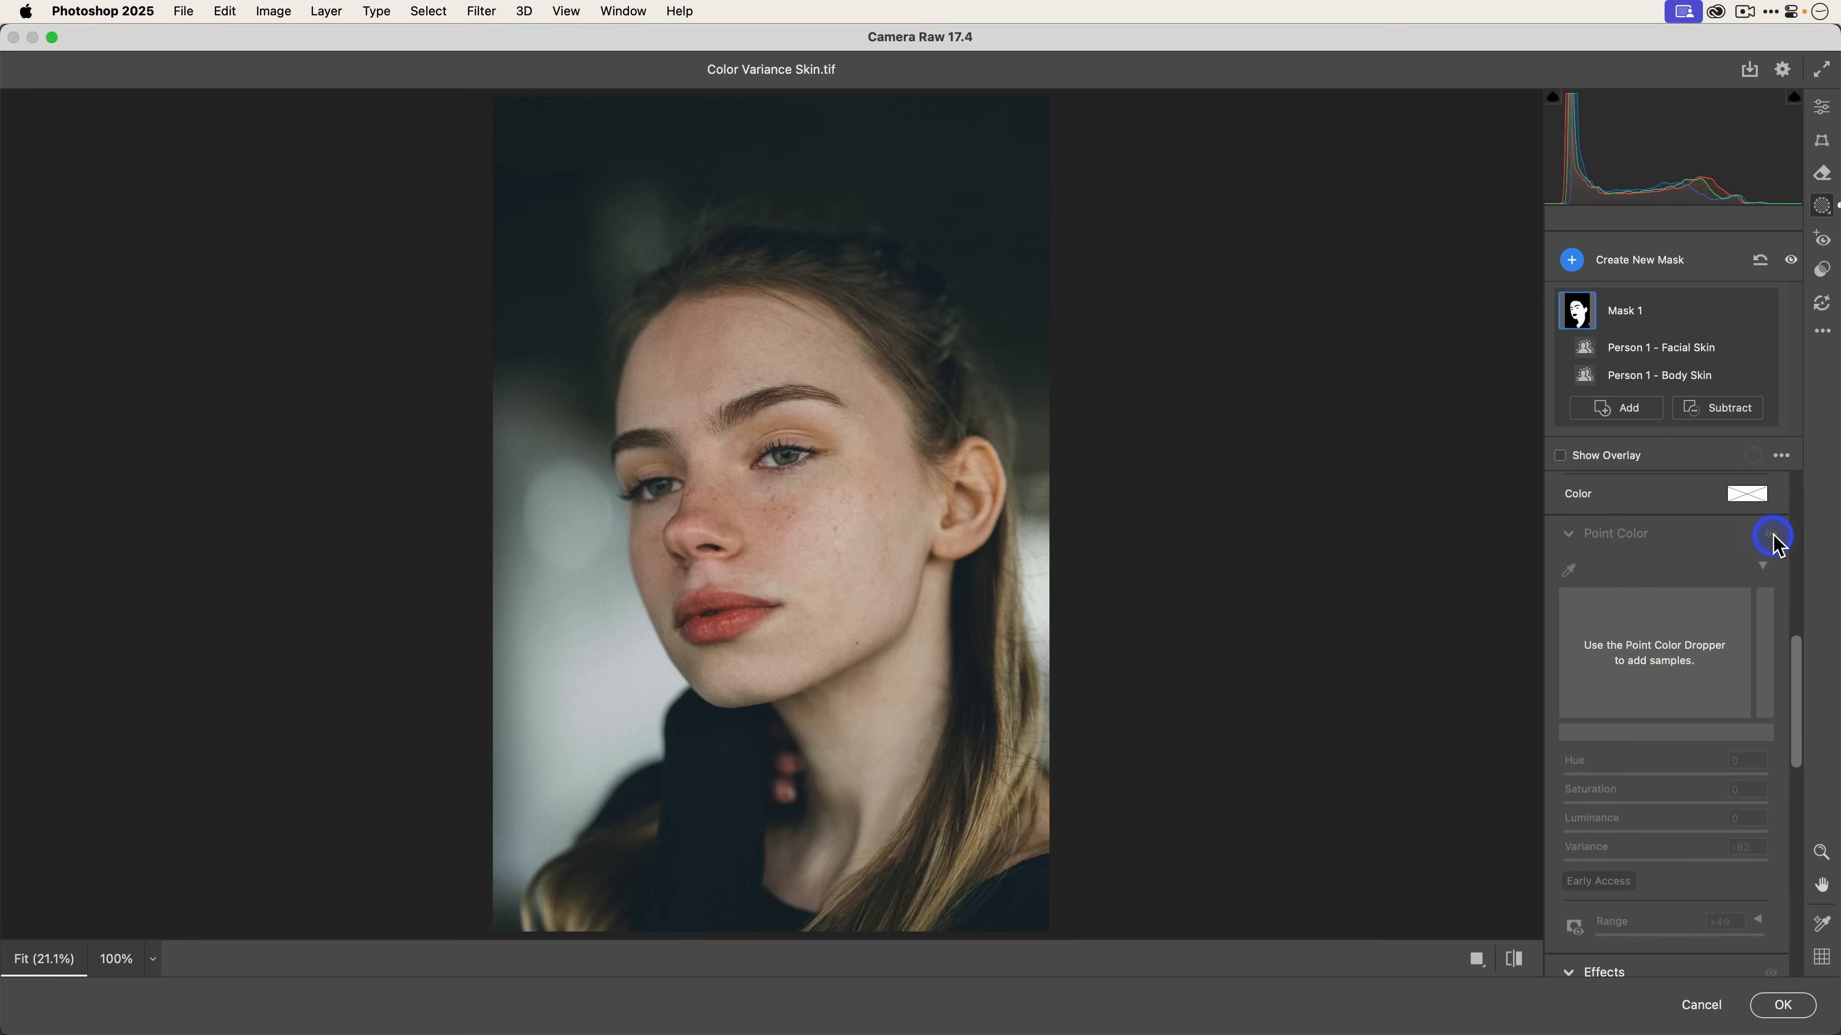
pyautogui.click(1773, 537)
pyautogui.click(1773, 536)
pyautogui.click(1773, 536)
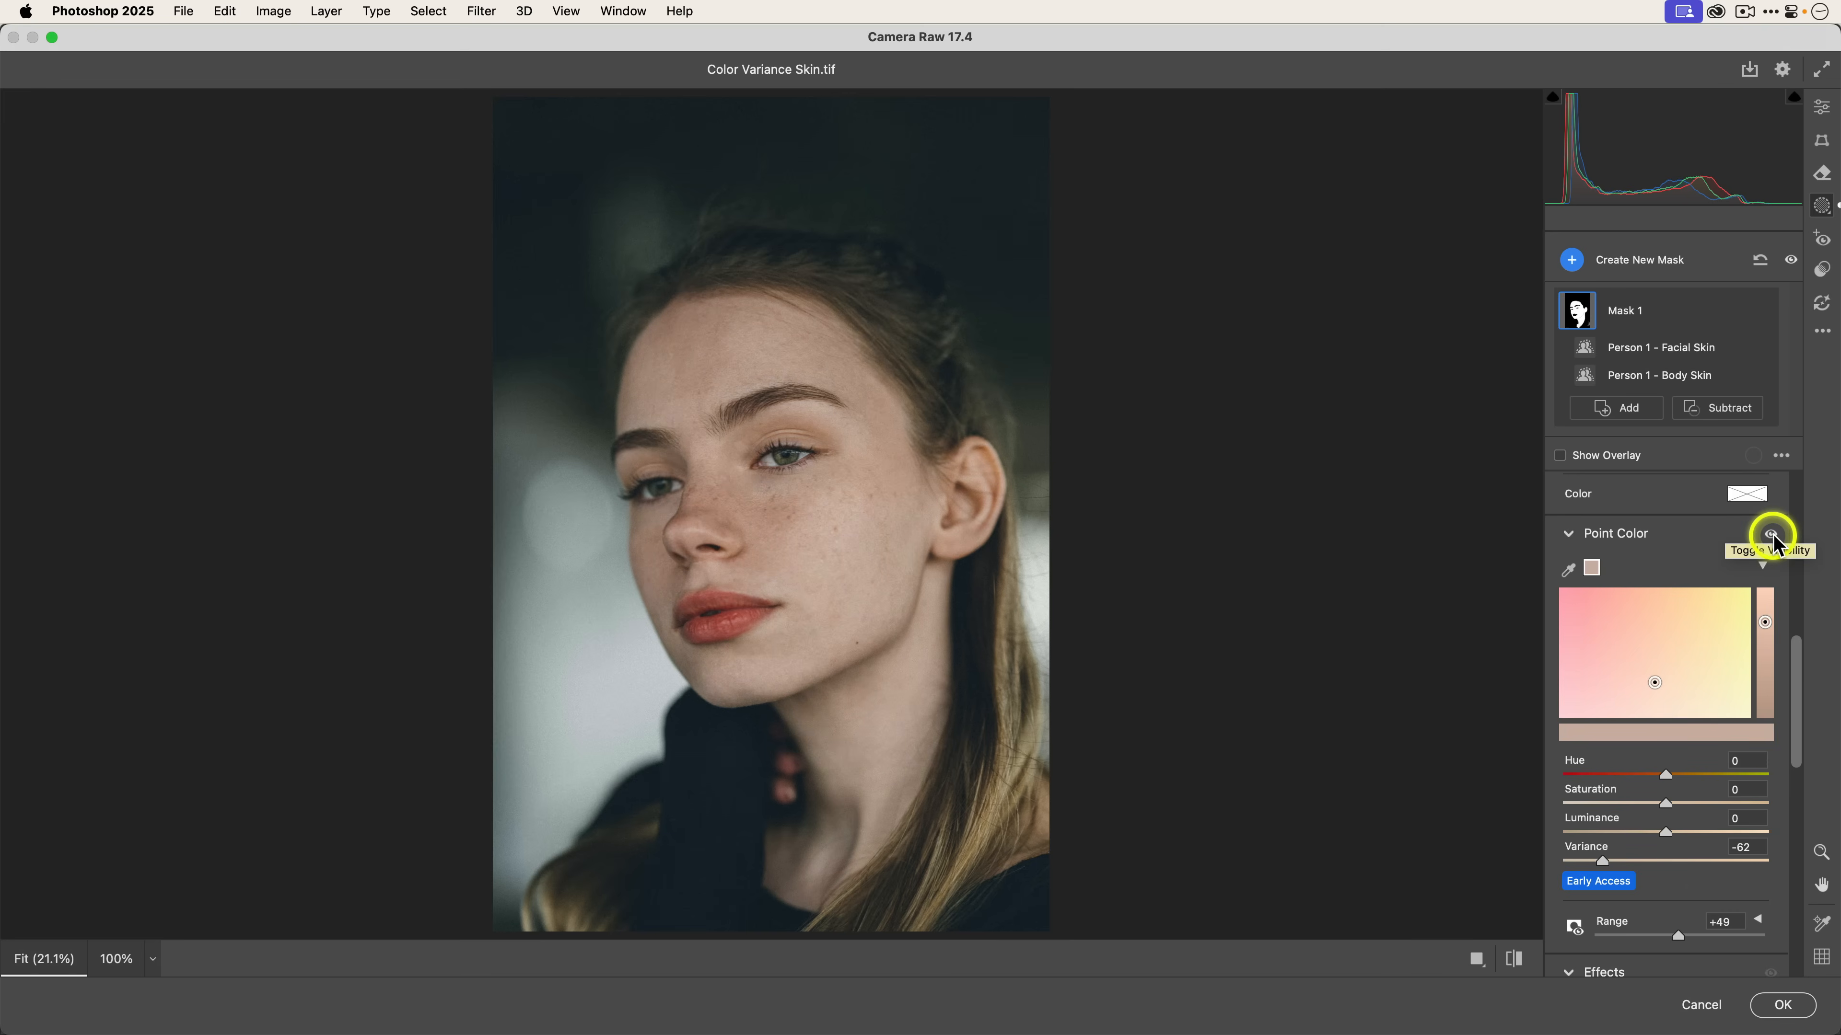
# Cancel Camera Raw, discarding all changes, and switch back to Lightroom.
pyautogui.click(1701, 1005)
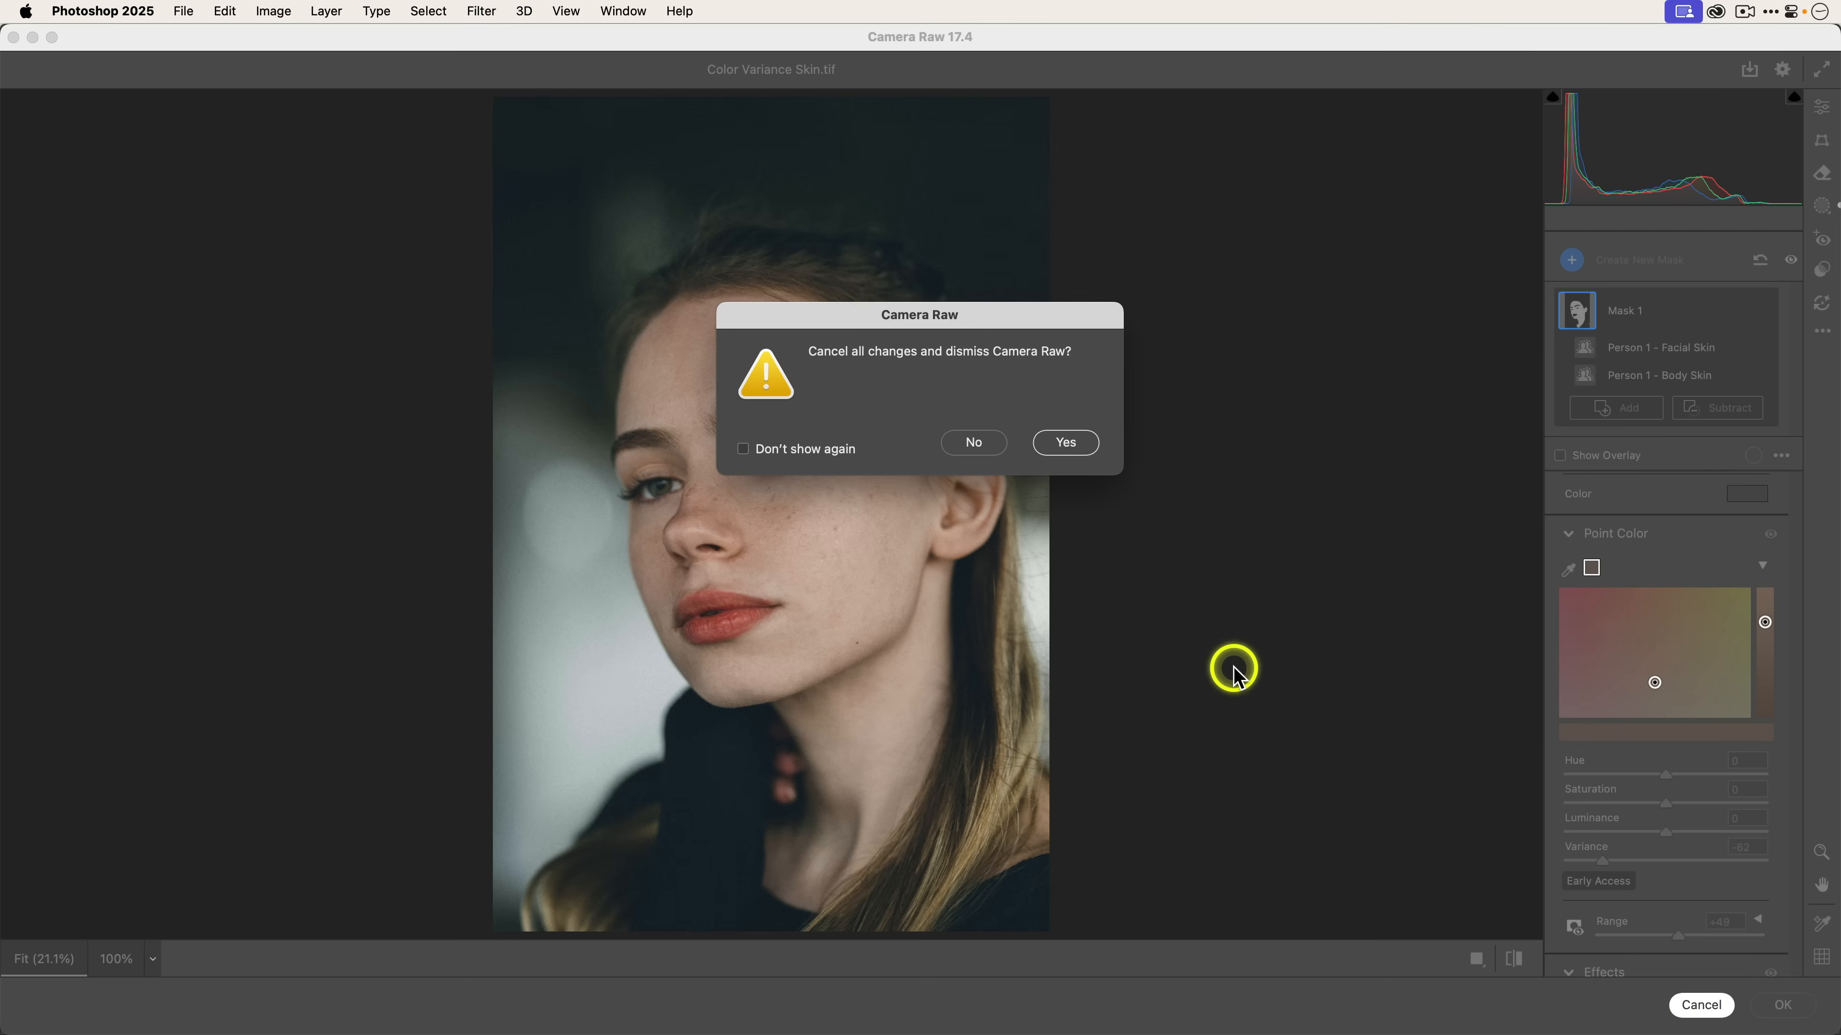
pyautogui.click(1064, 443)
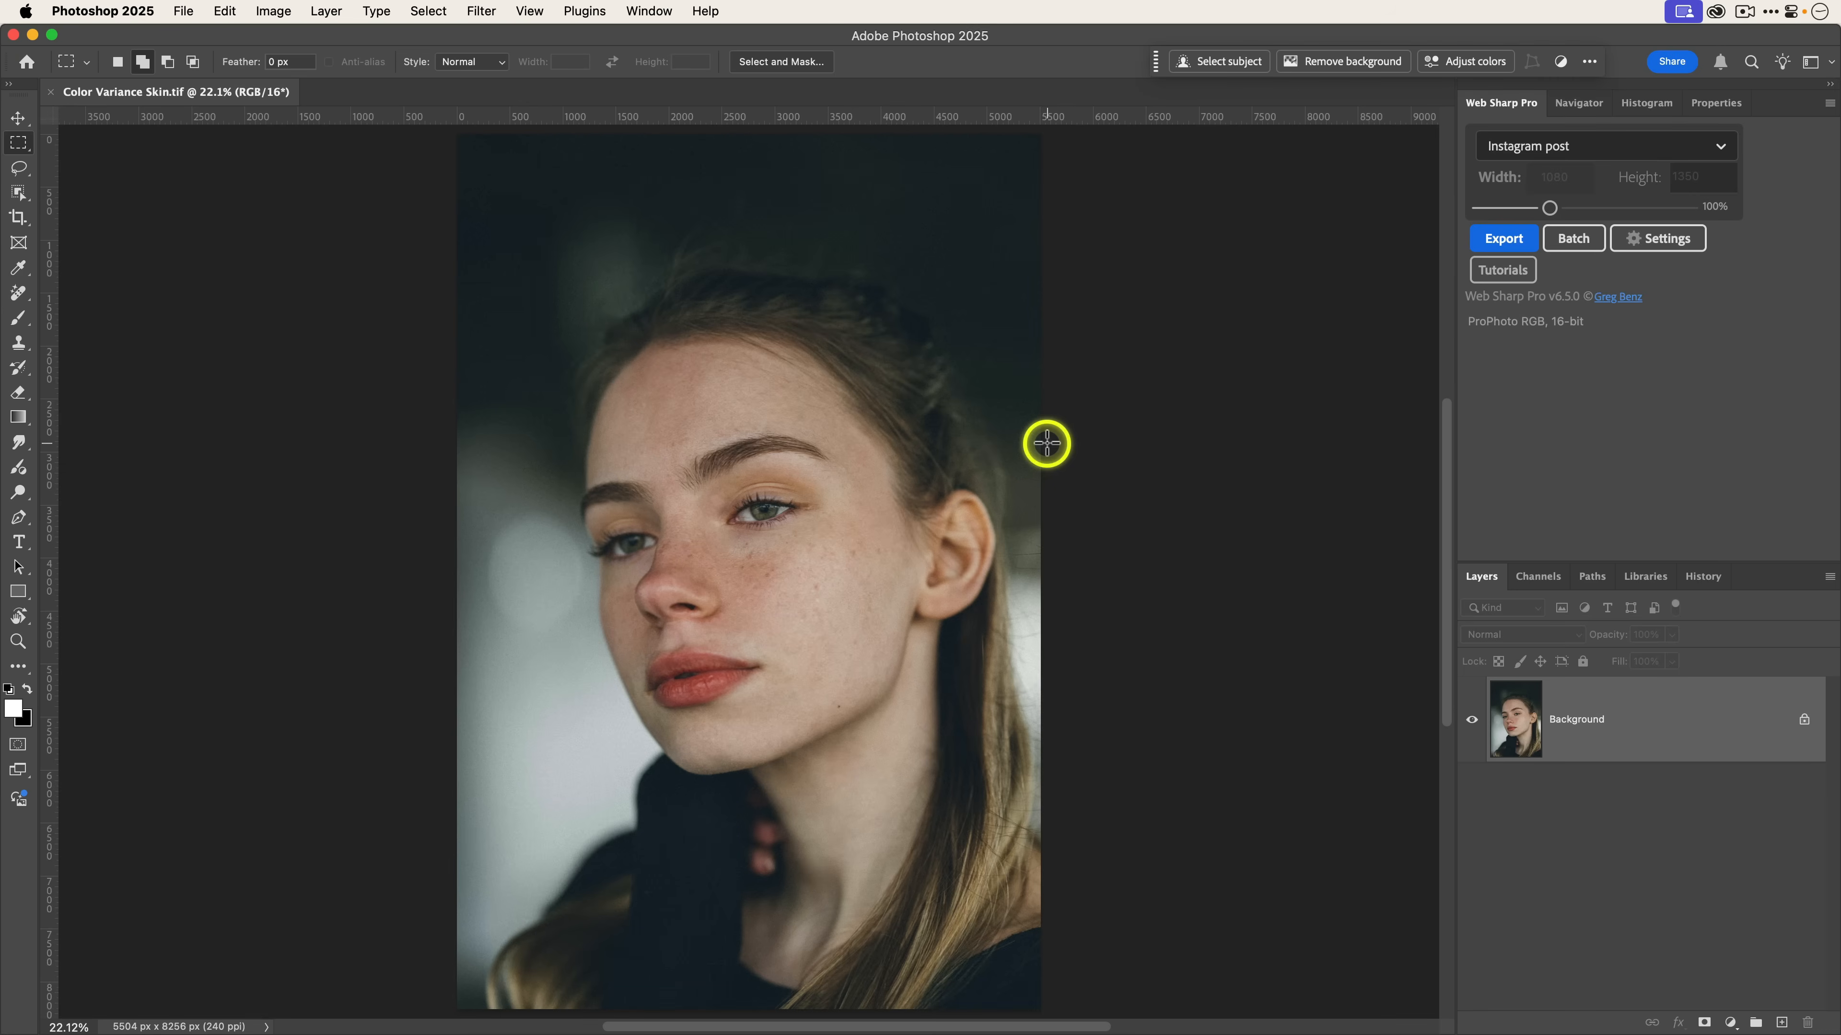
pyautogui.press('super+Tab')
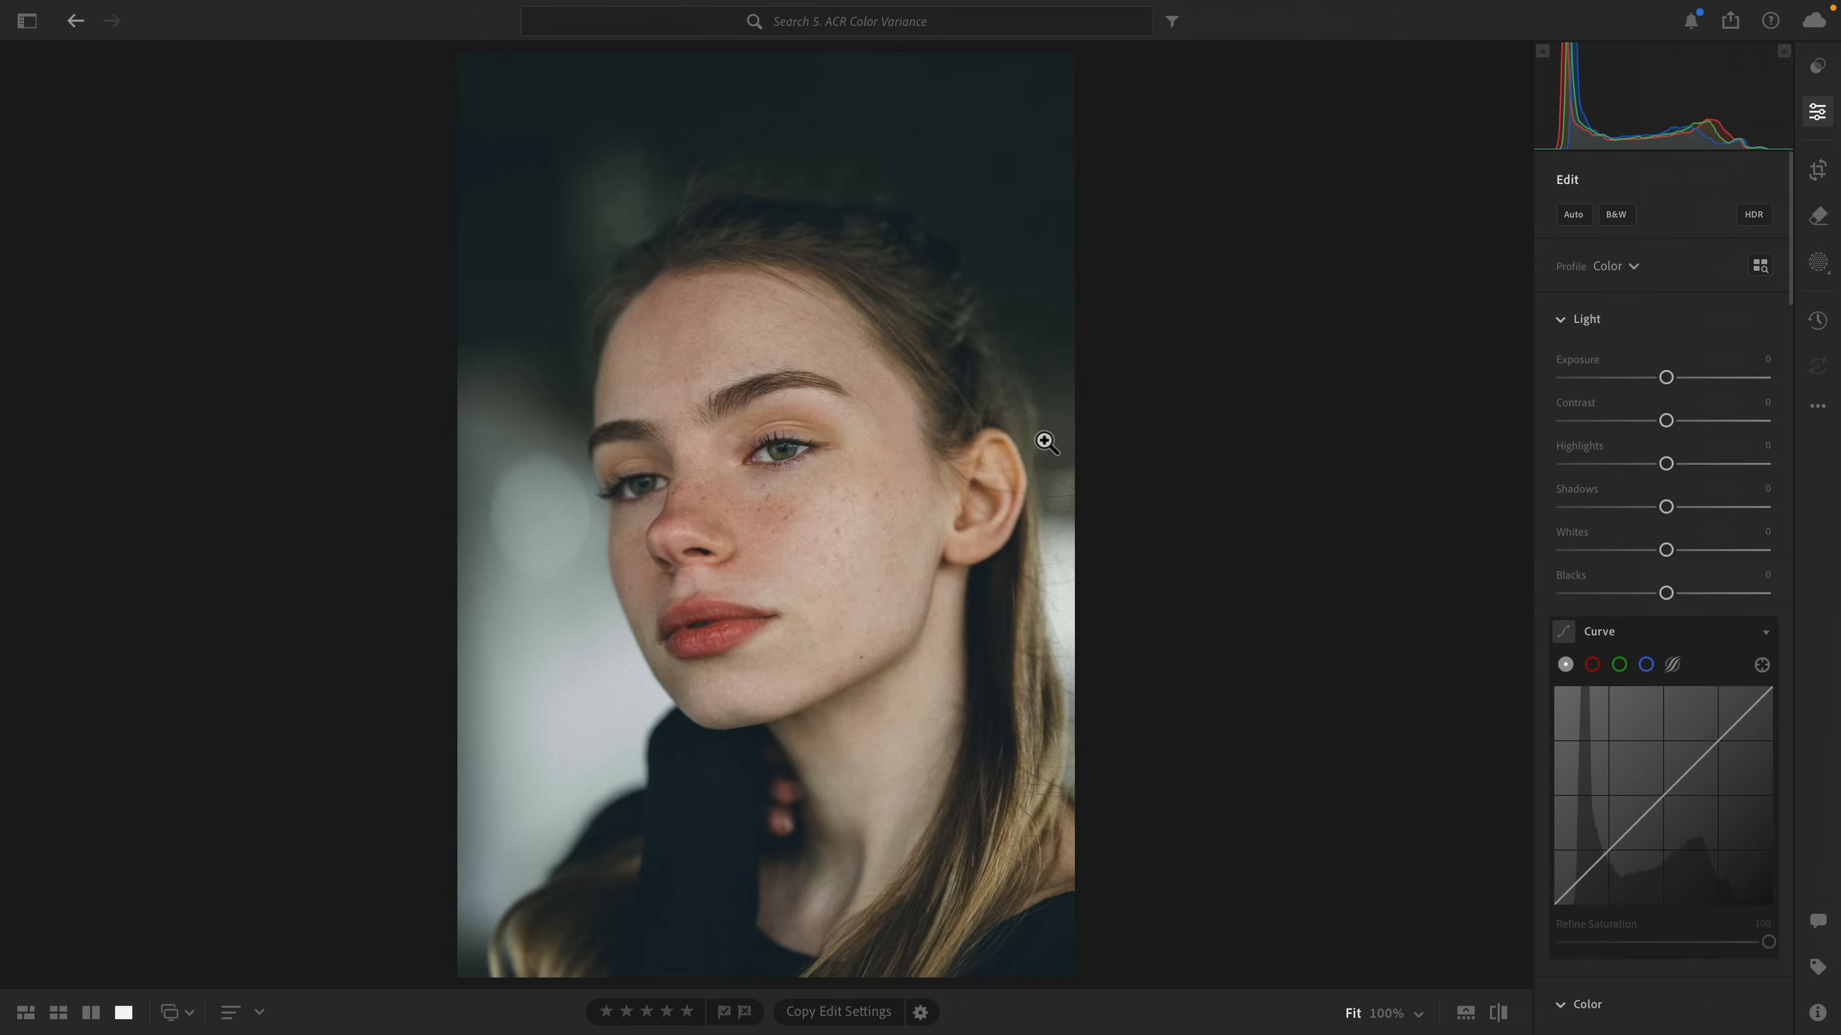
# Move to the next photo of the red rock formation and open it with Edit in Photoshop.
pyautogui.press('Right')
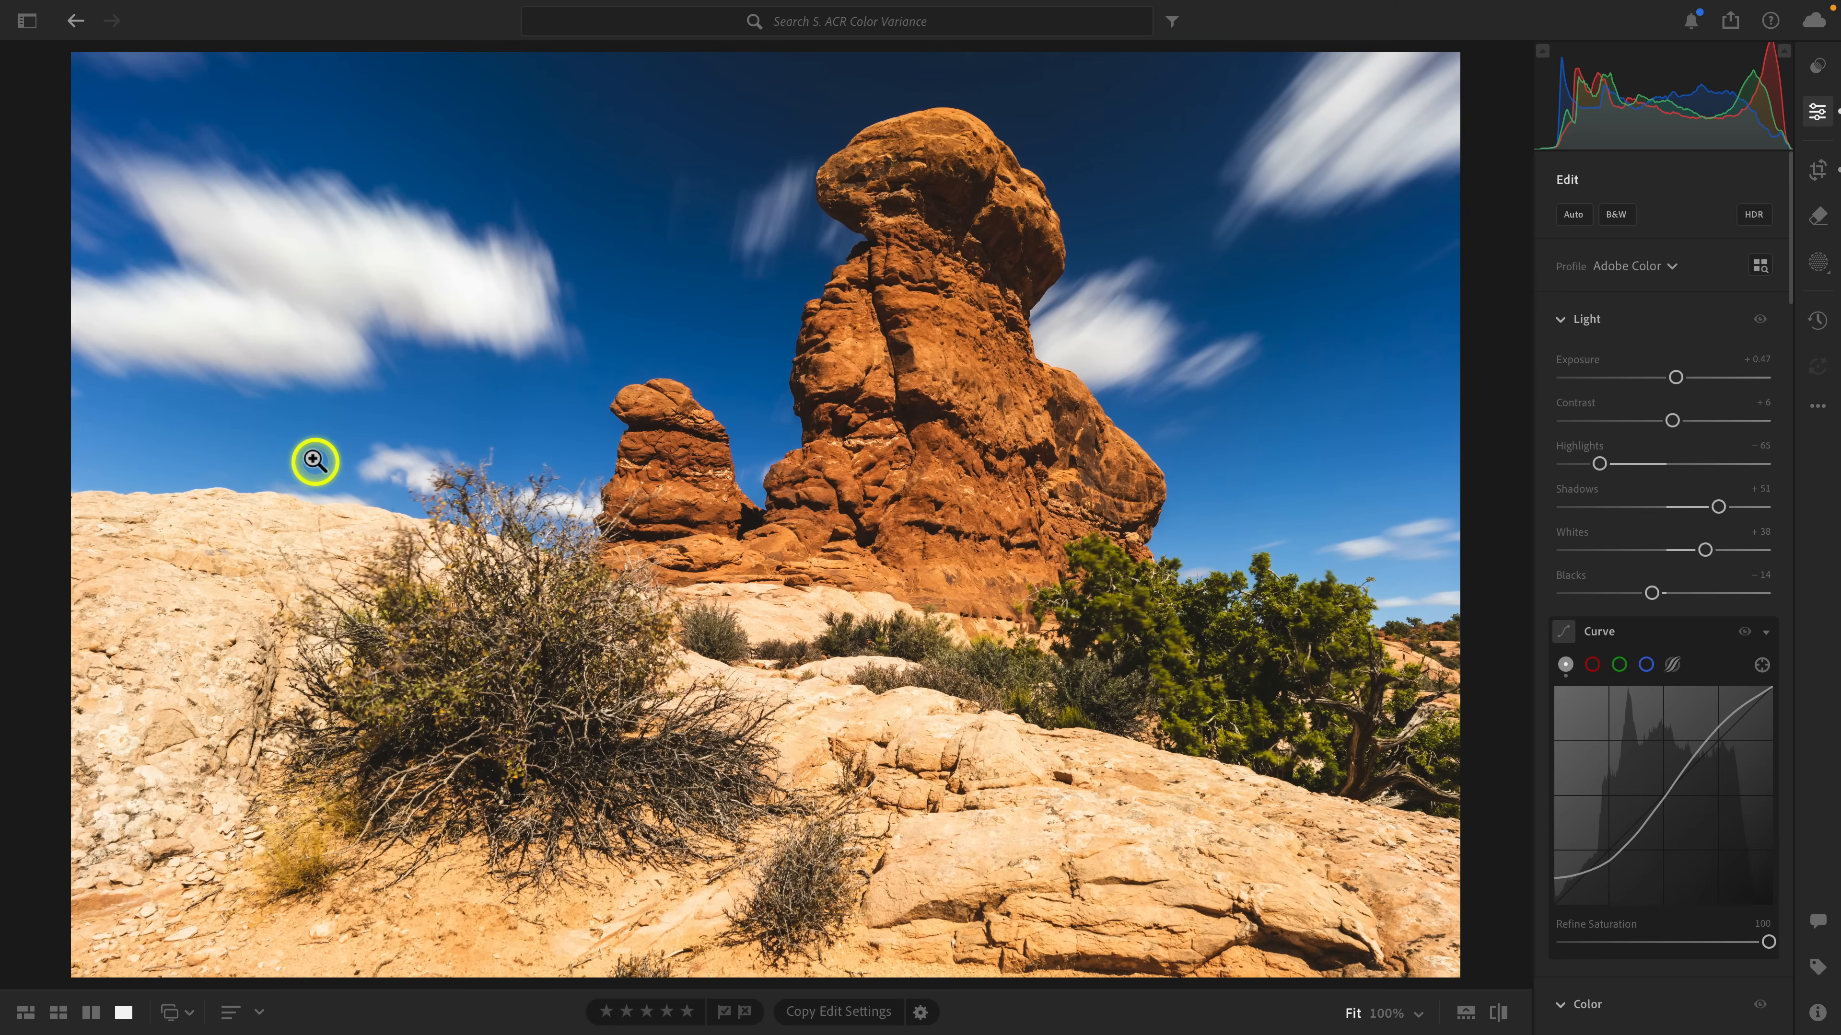
pyautogui.rightClick(395, 410)
pyautogui.moveTo(482, 545)
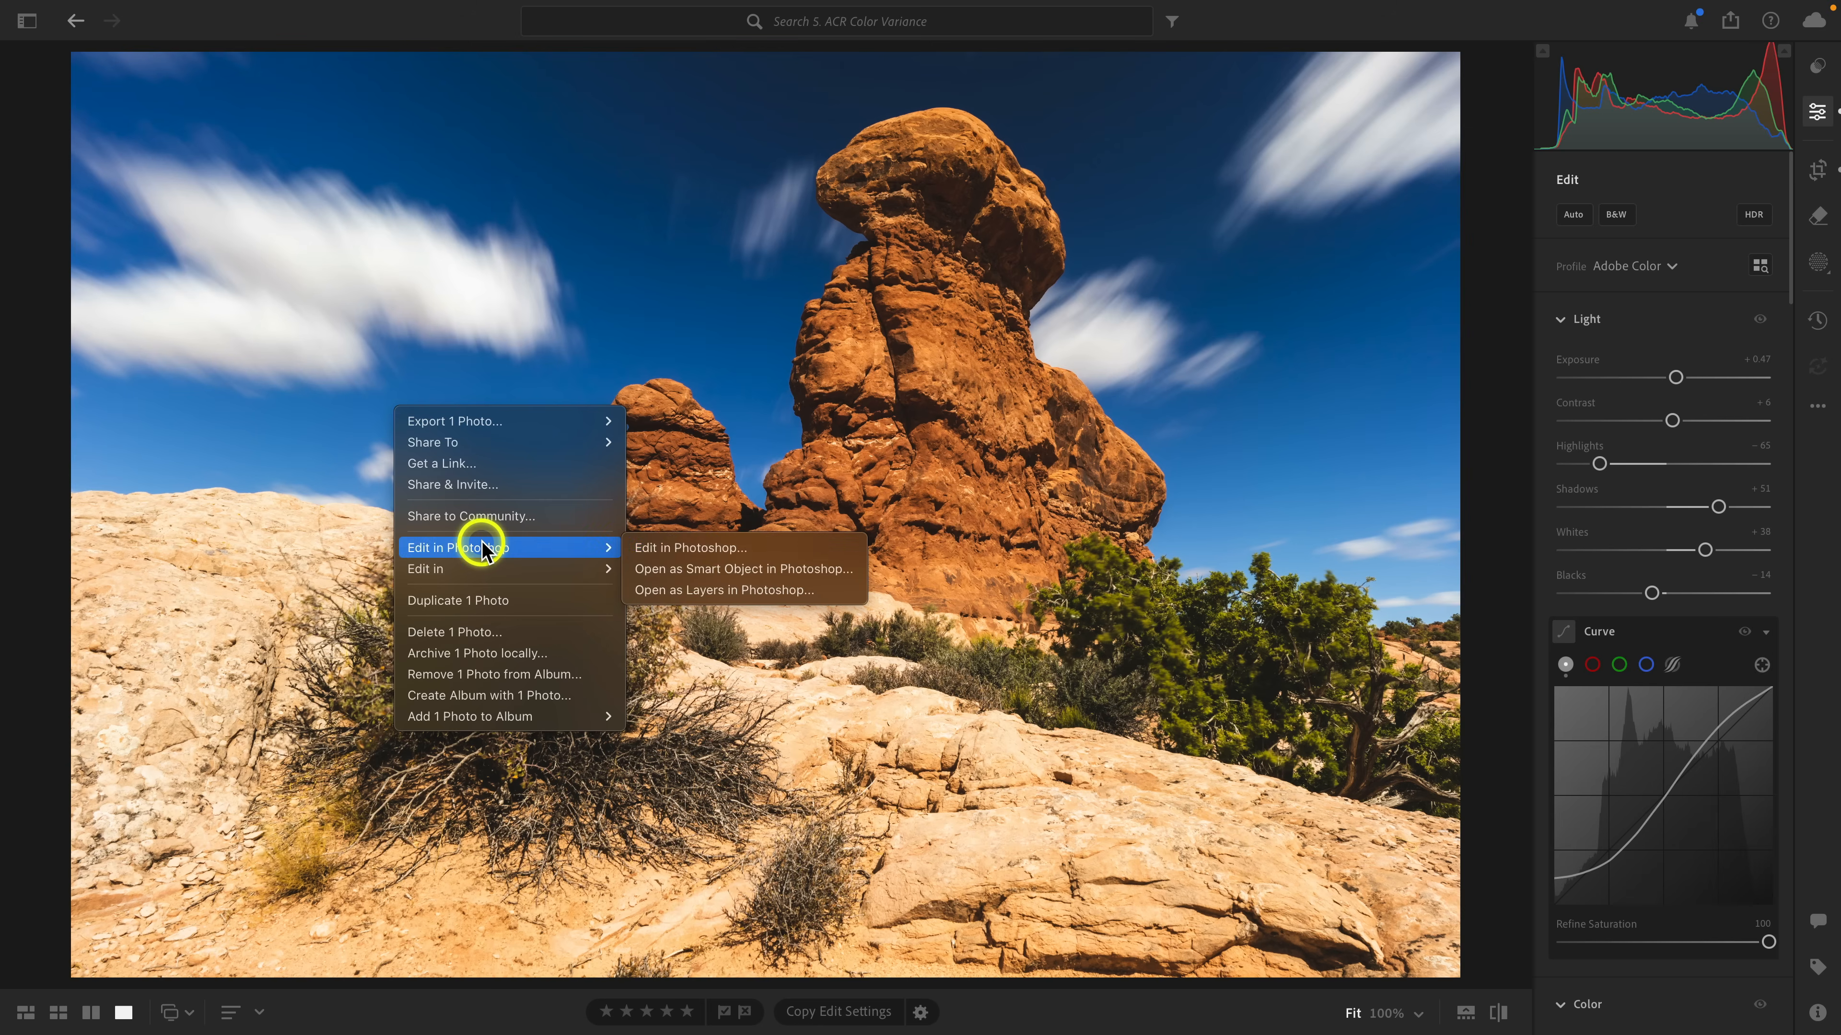
pyautogui.click(740, 550)
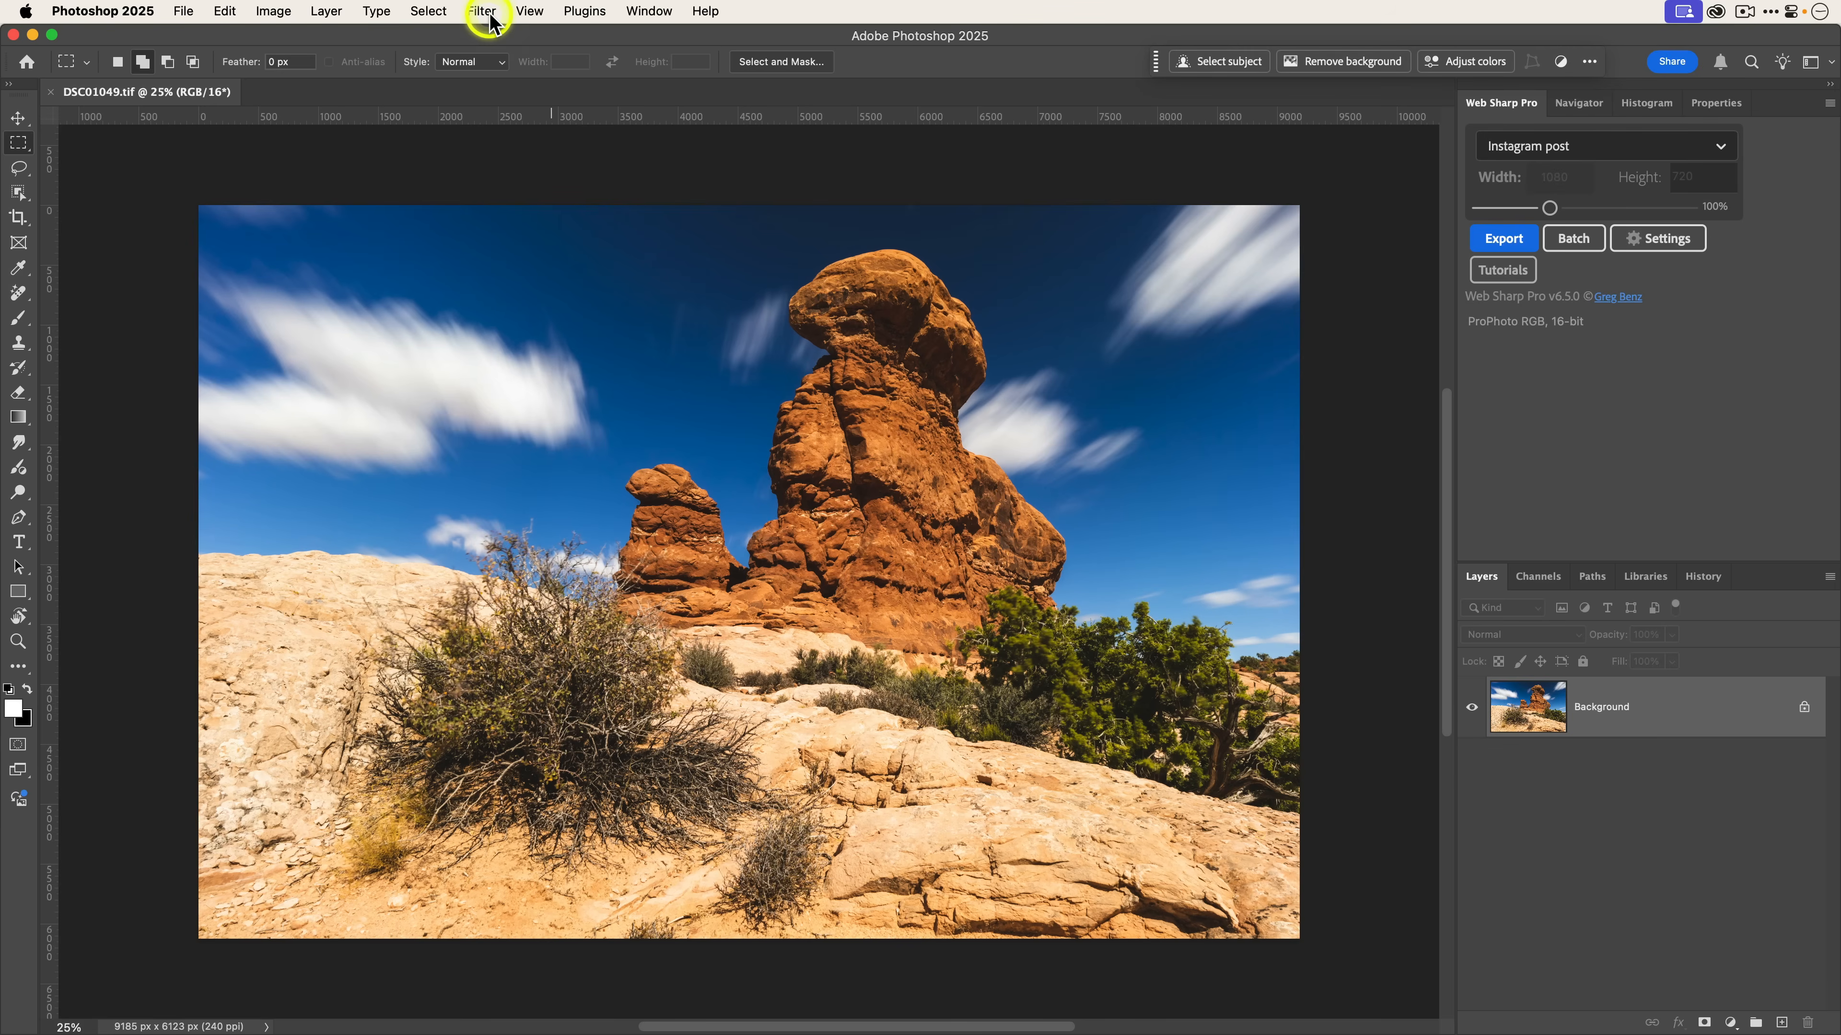
# Open the Camera Raw Filter and create a Sky mask, then hide its overlay.
pyautogui.click(482, 11)
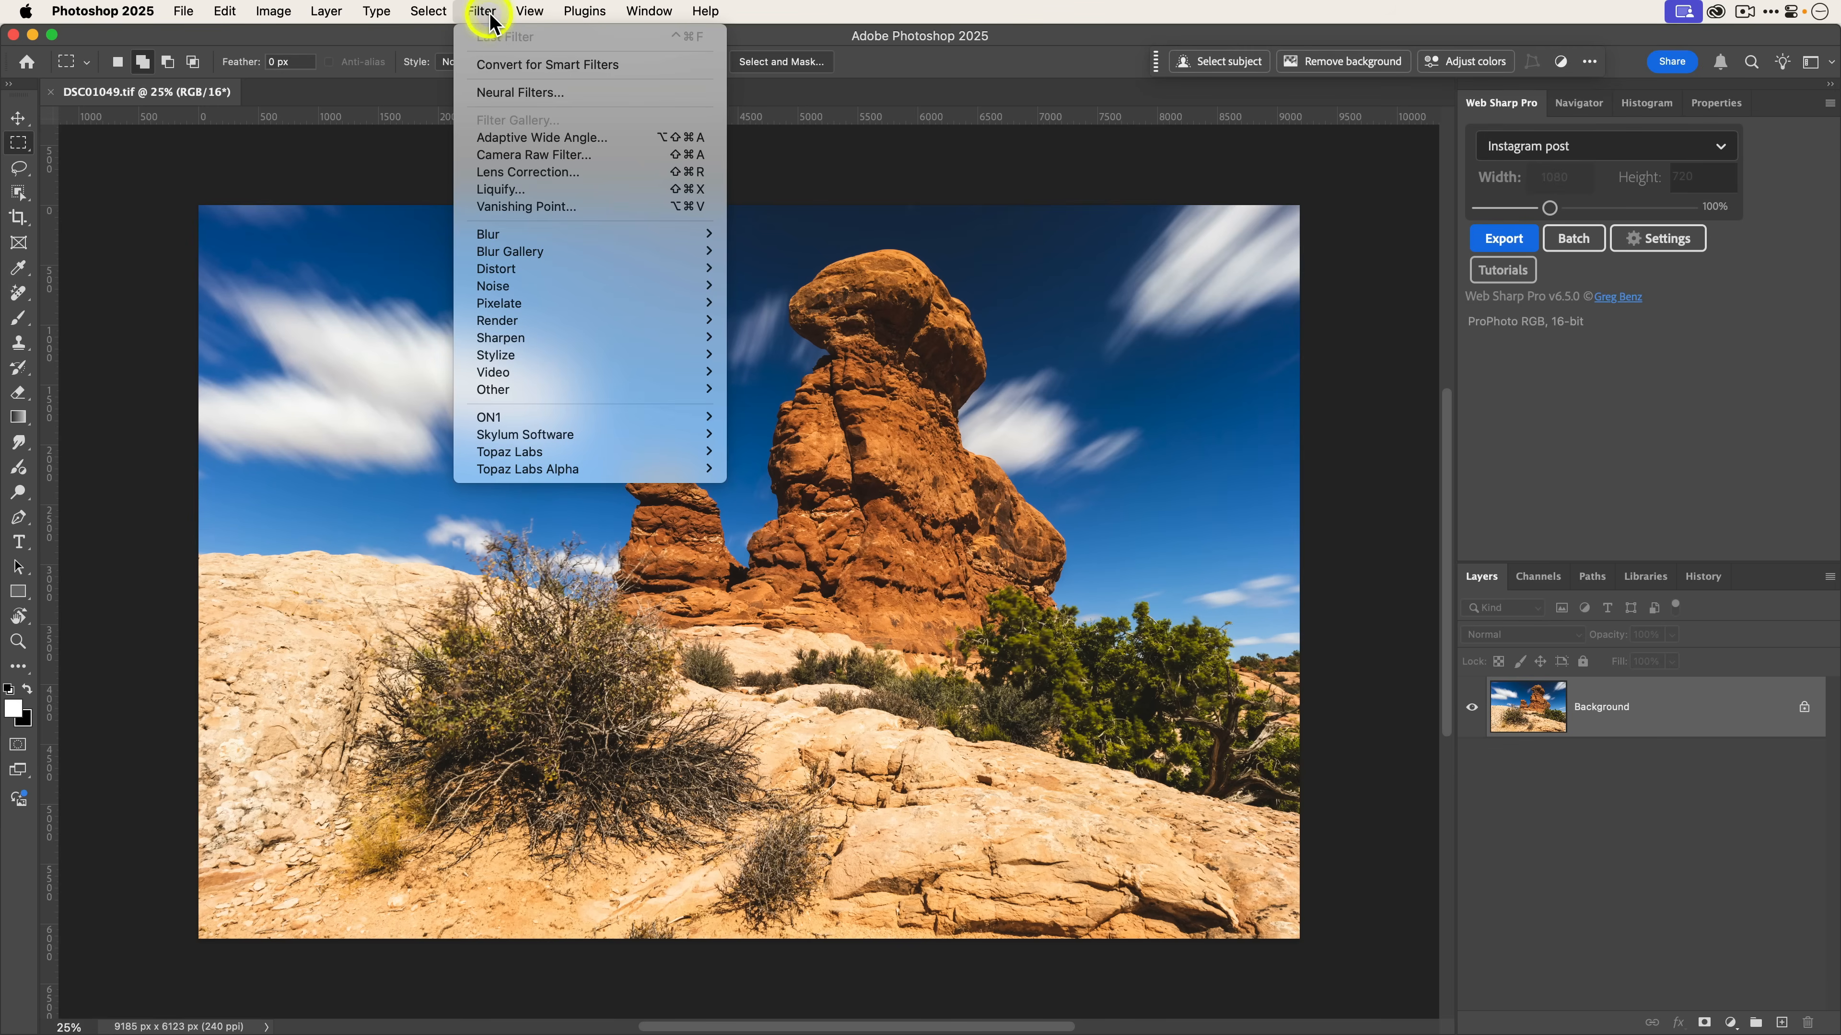
pyautogui.click(537, 153)
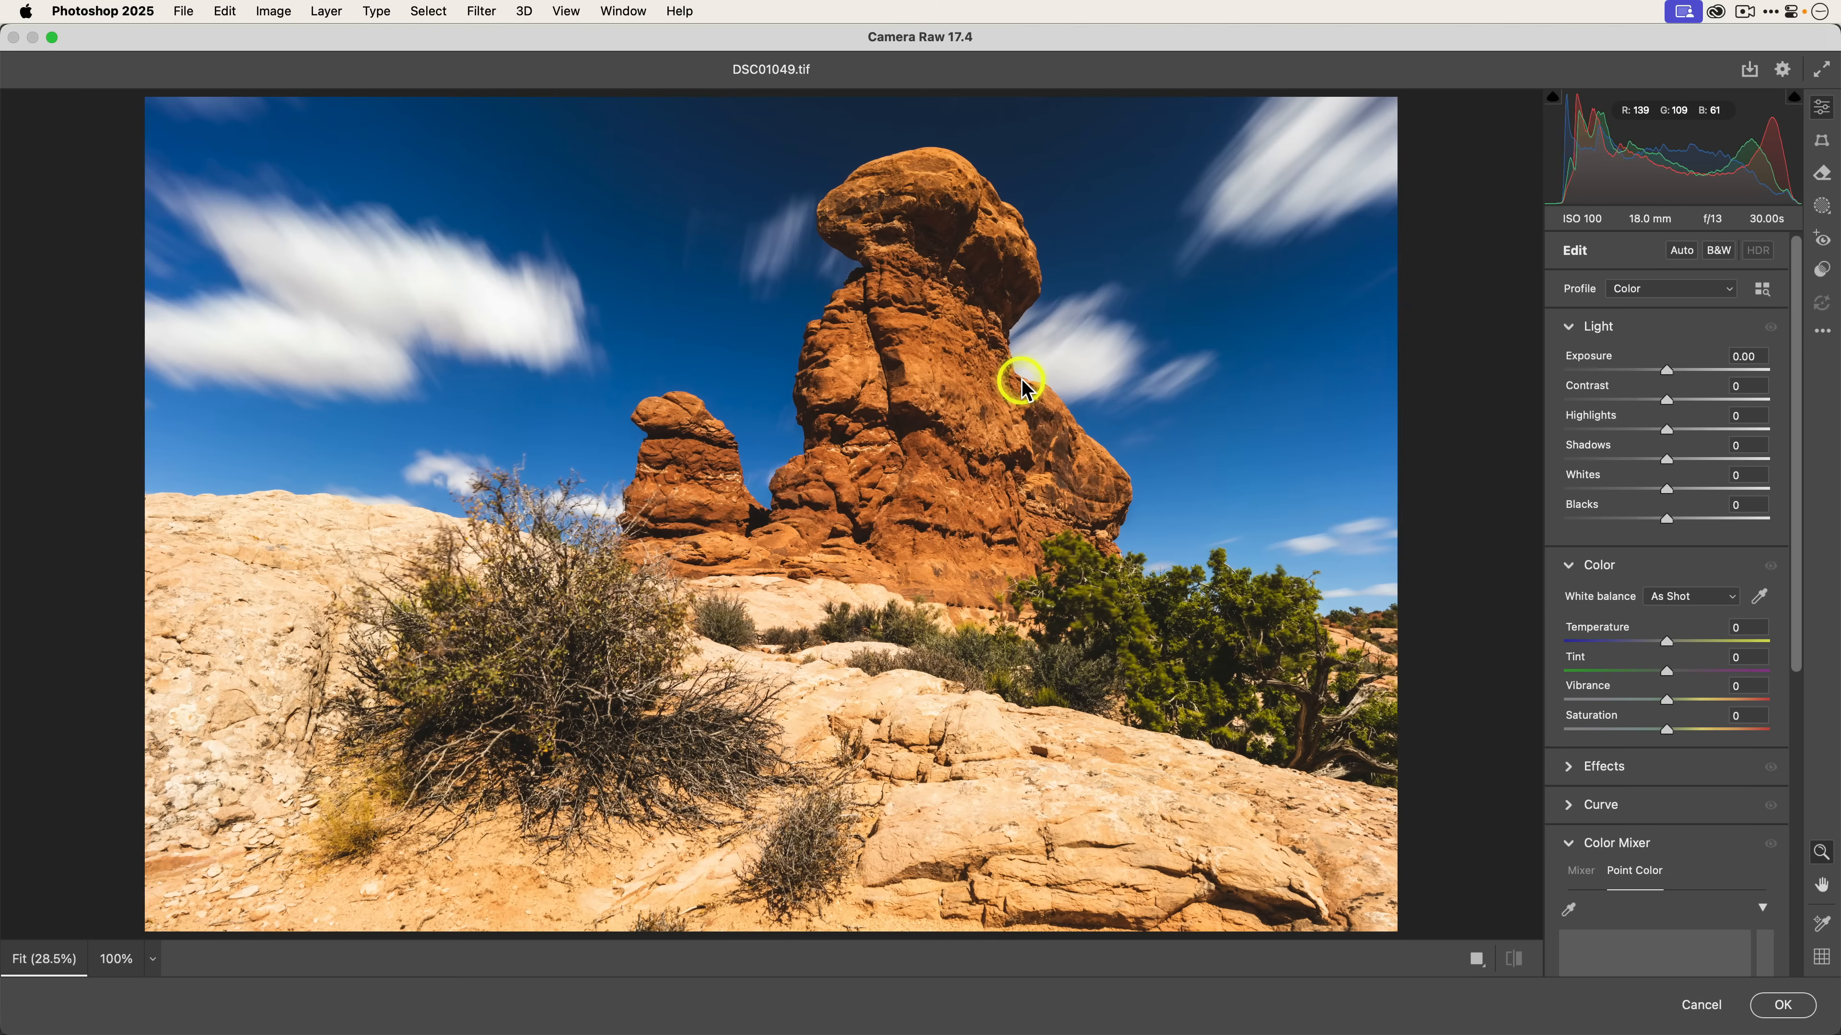
pyautogui.click(1821, 208)
pyautogui.click(1660, 300)
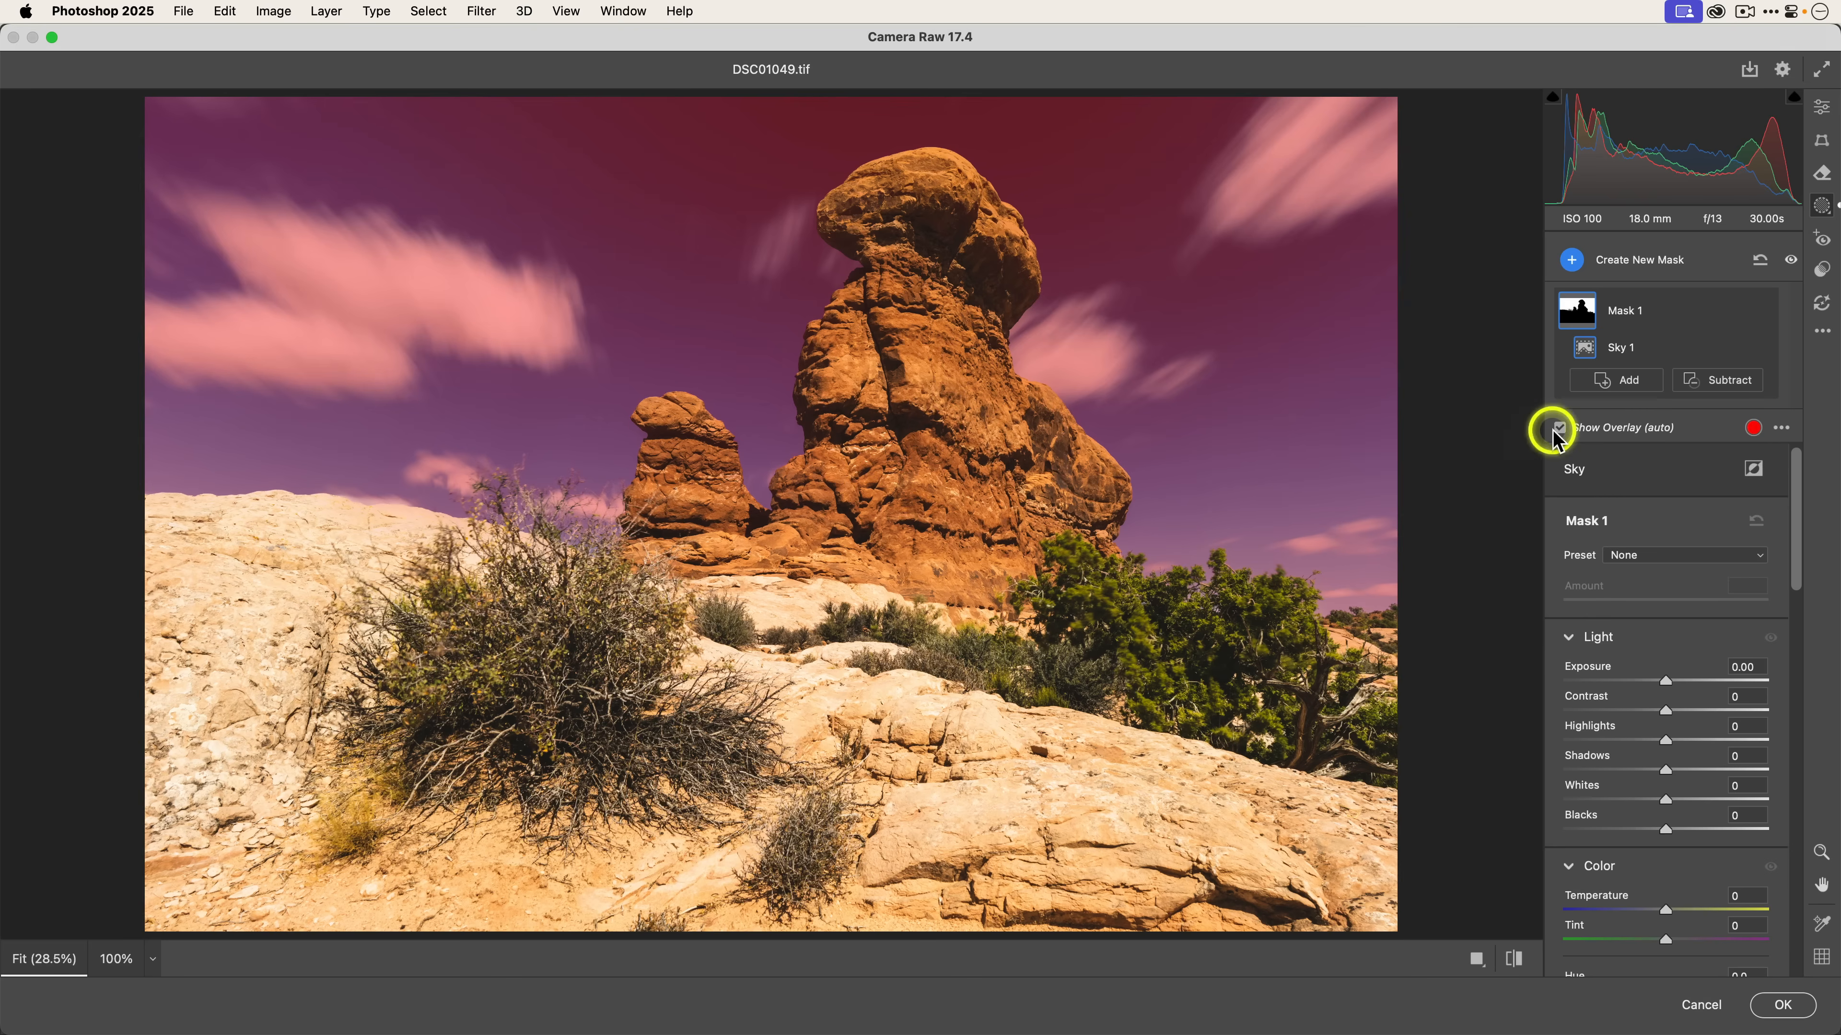
pyautogui.click(1601, 429)
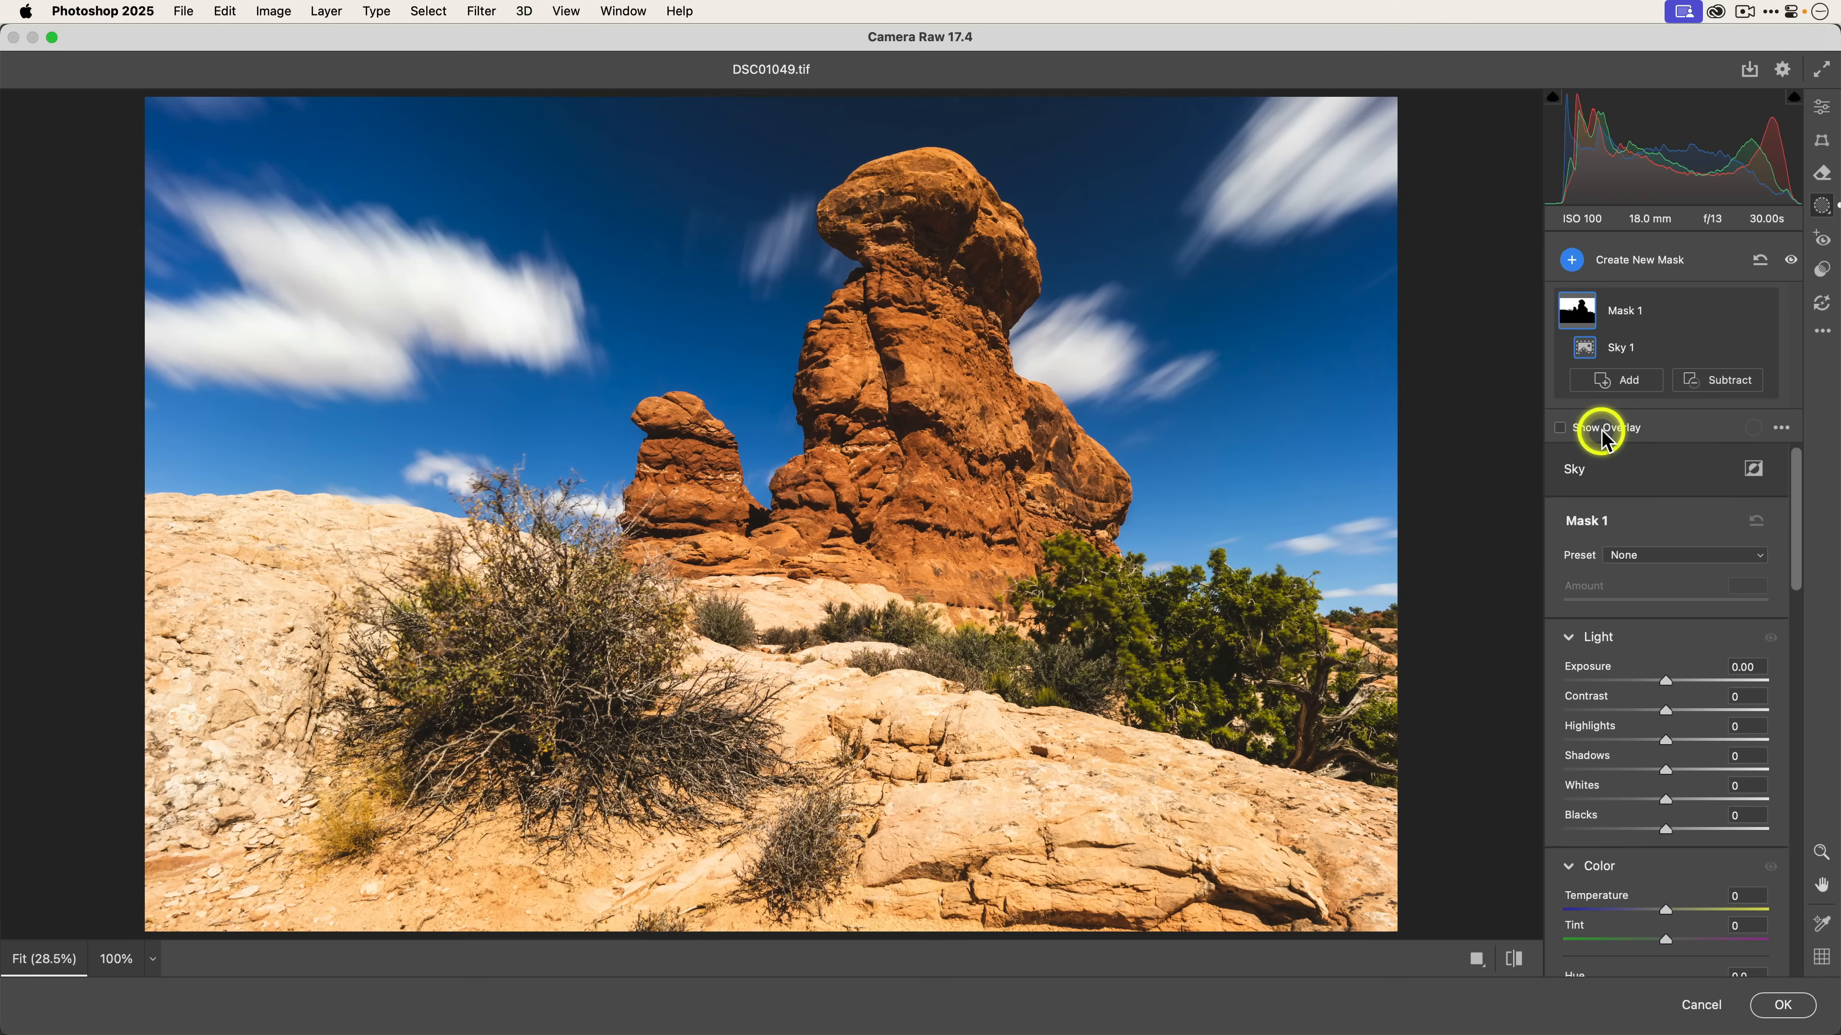
# Sample the blue sky with the sky mask's Point Color dropper.
pyautogui.scroll(-6, 1641, 562)
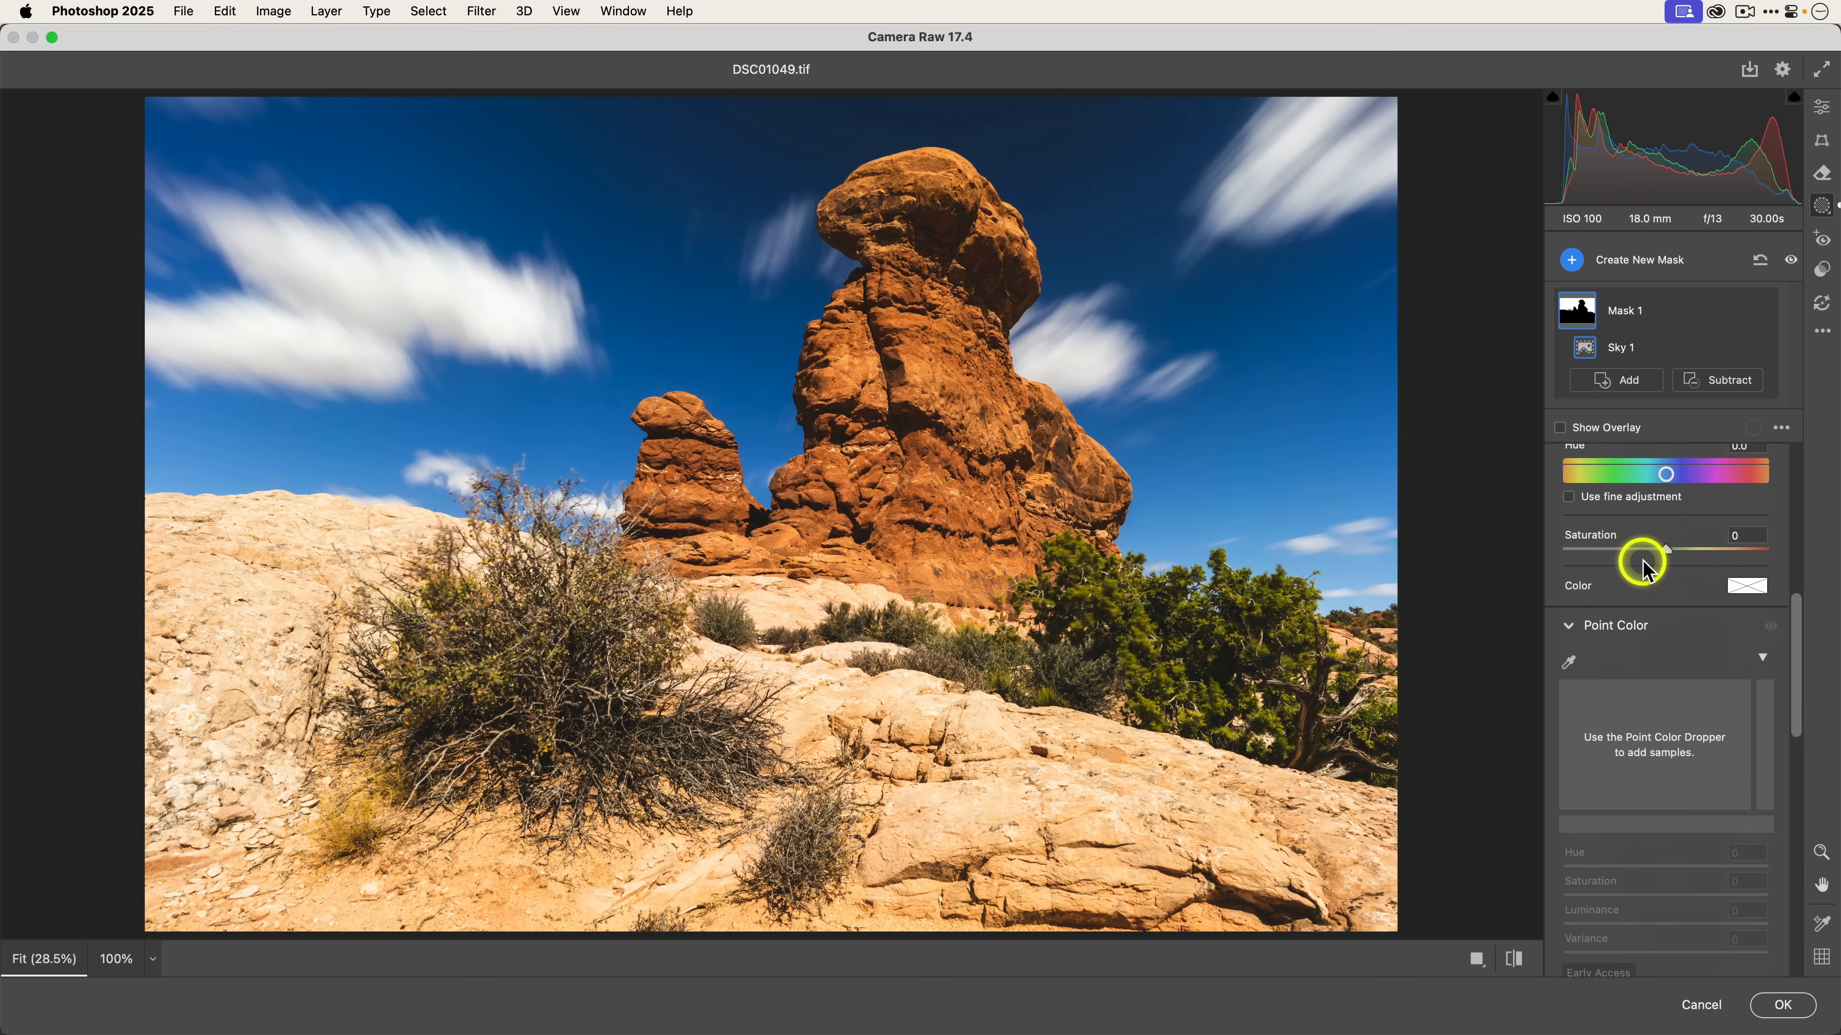
pyautogui.scroll(-4, 1644, 564)
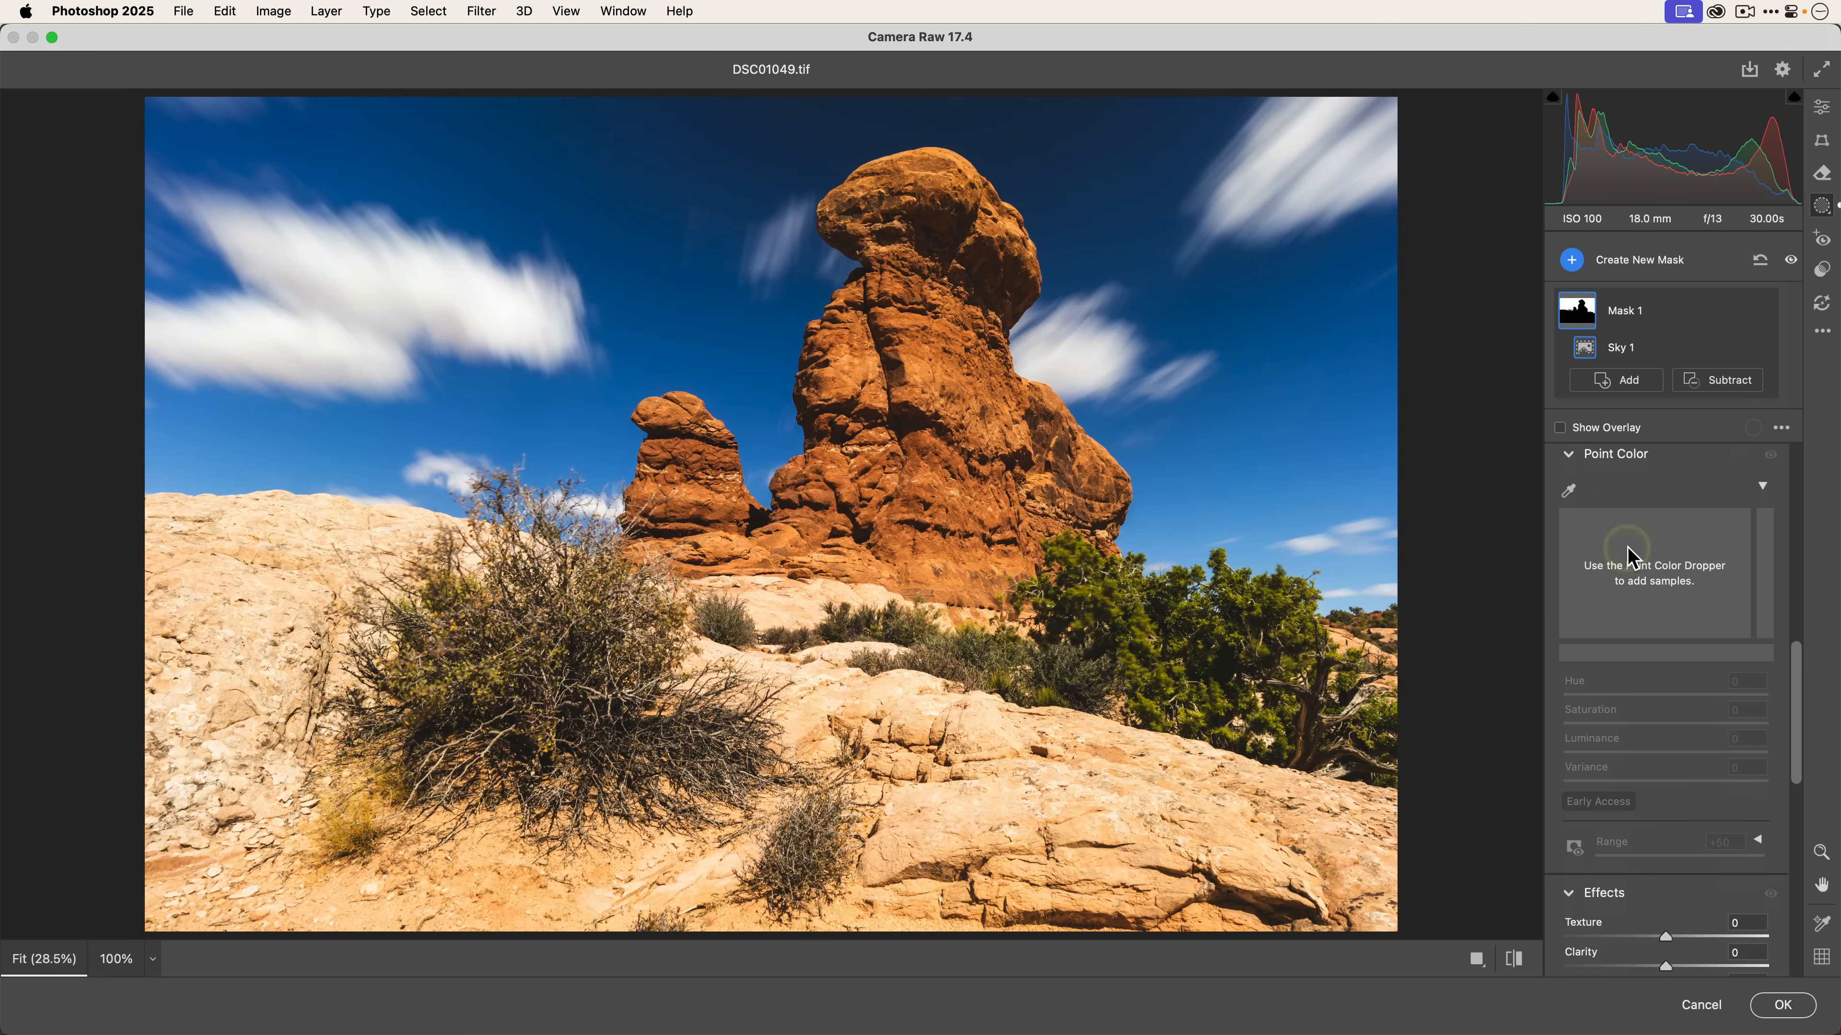
pyautogui.click(1569, 492)
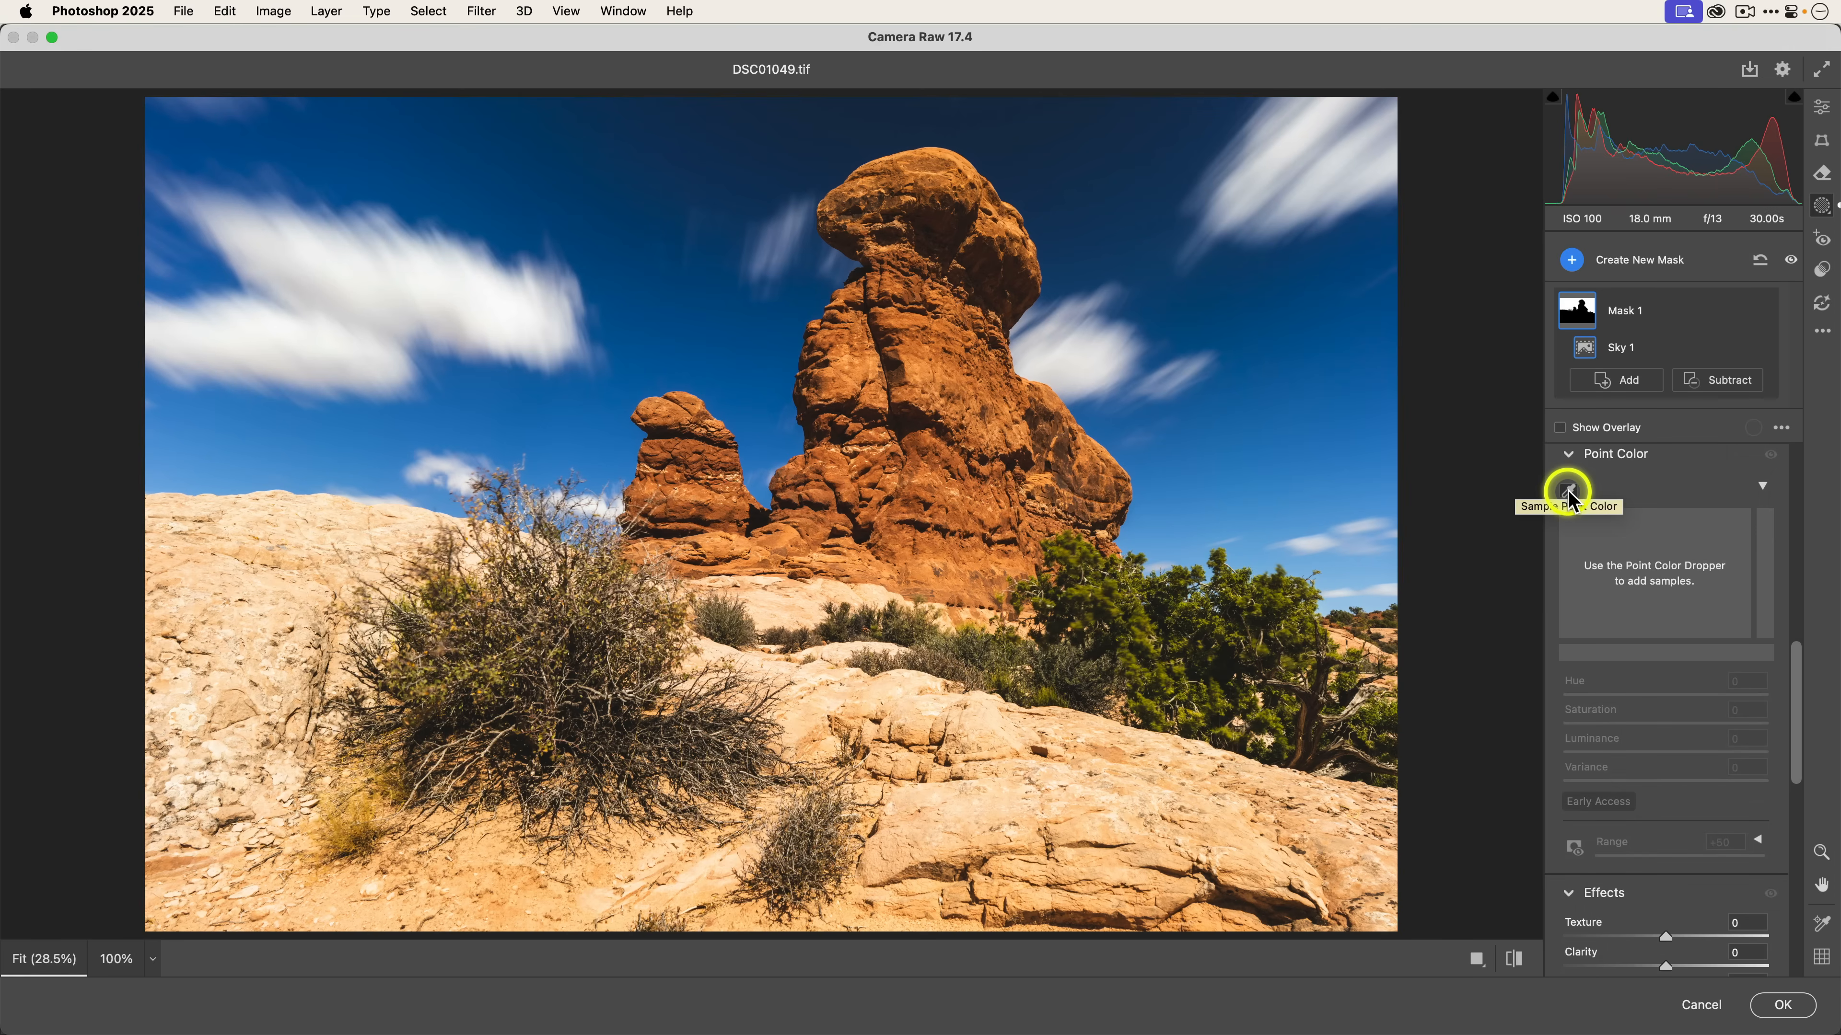
pyautogui.click(1569, 492)
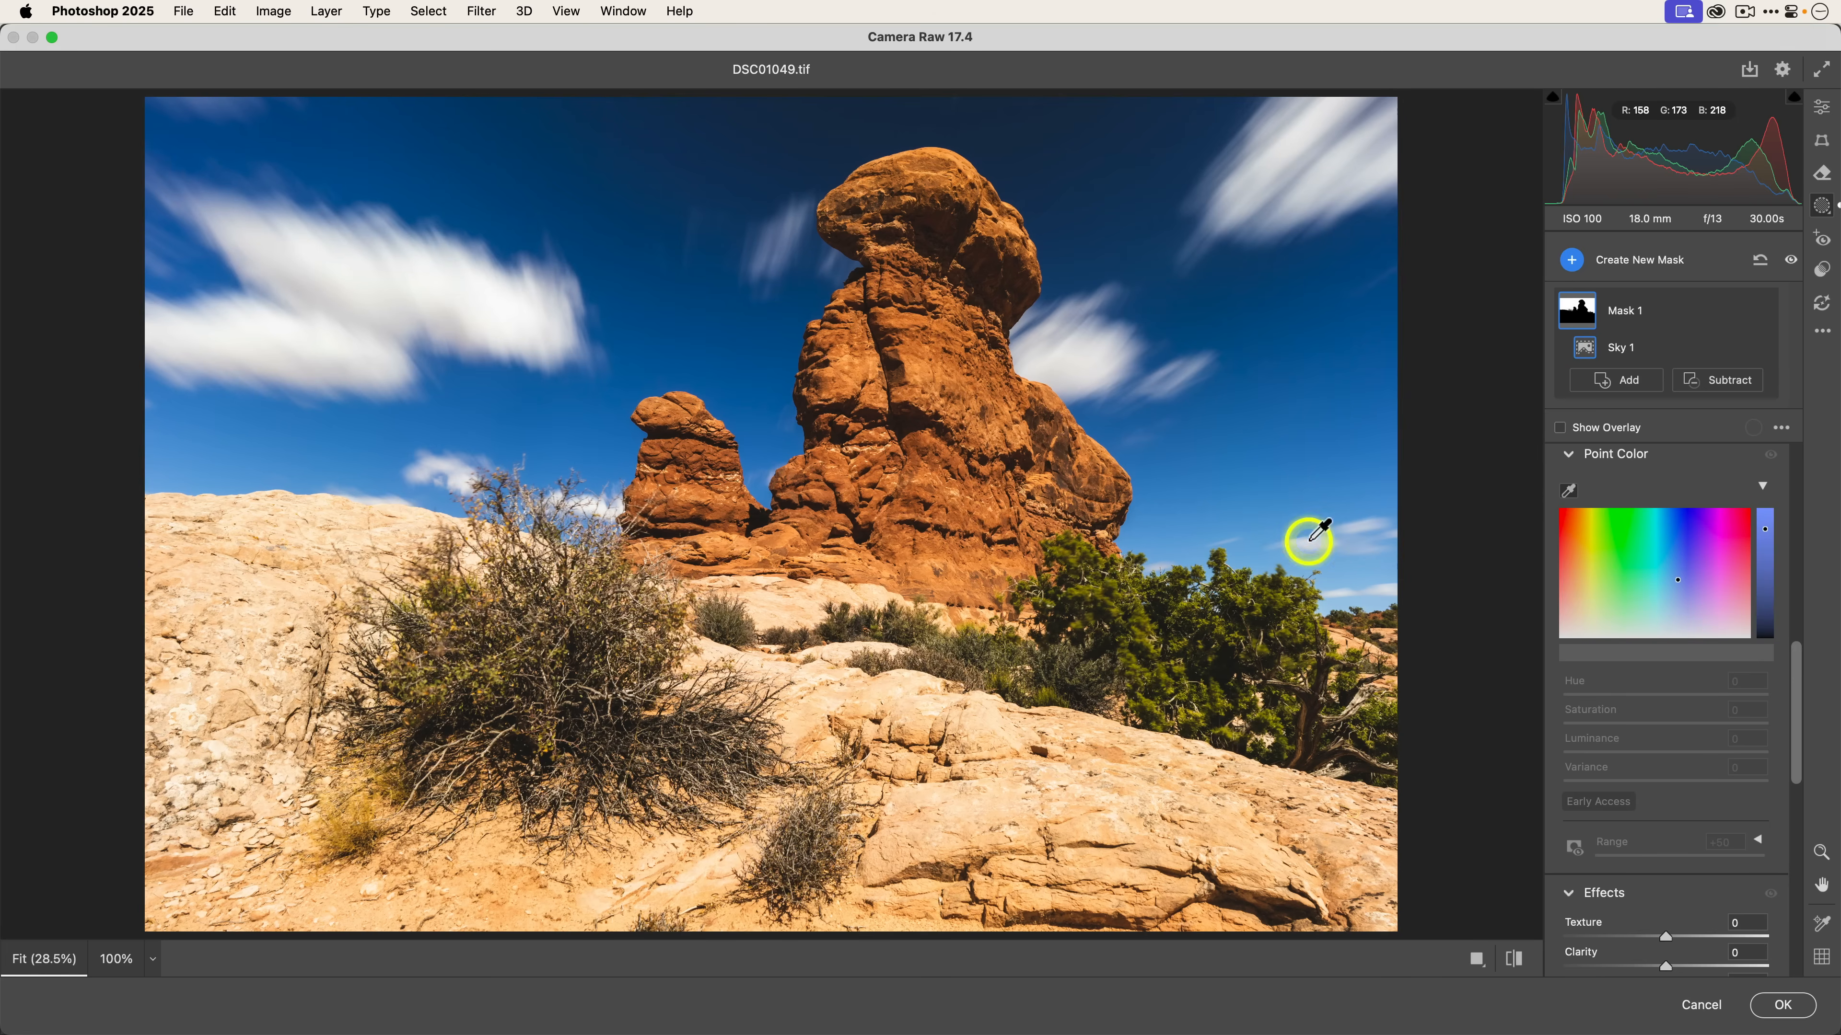
pyautogui.click(1317, 456)
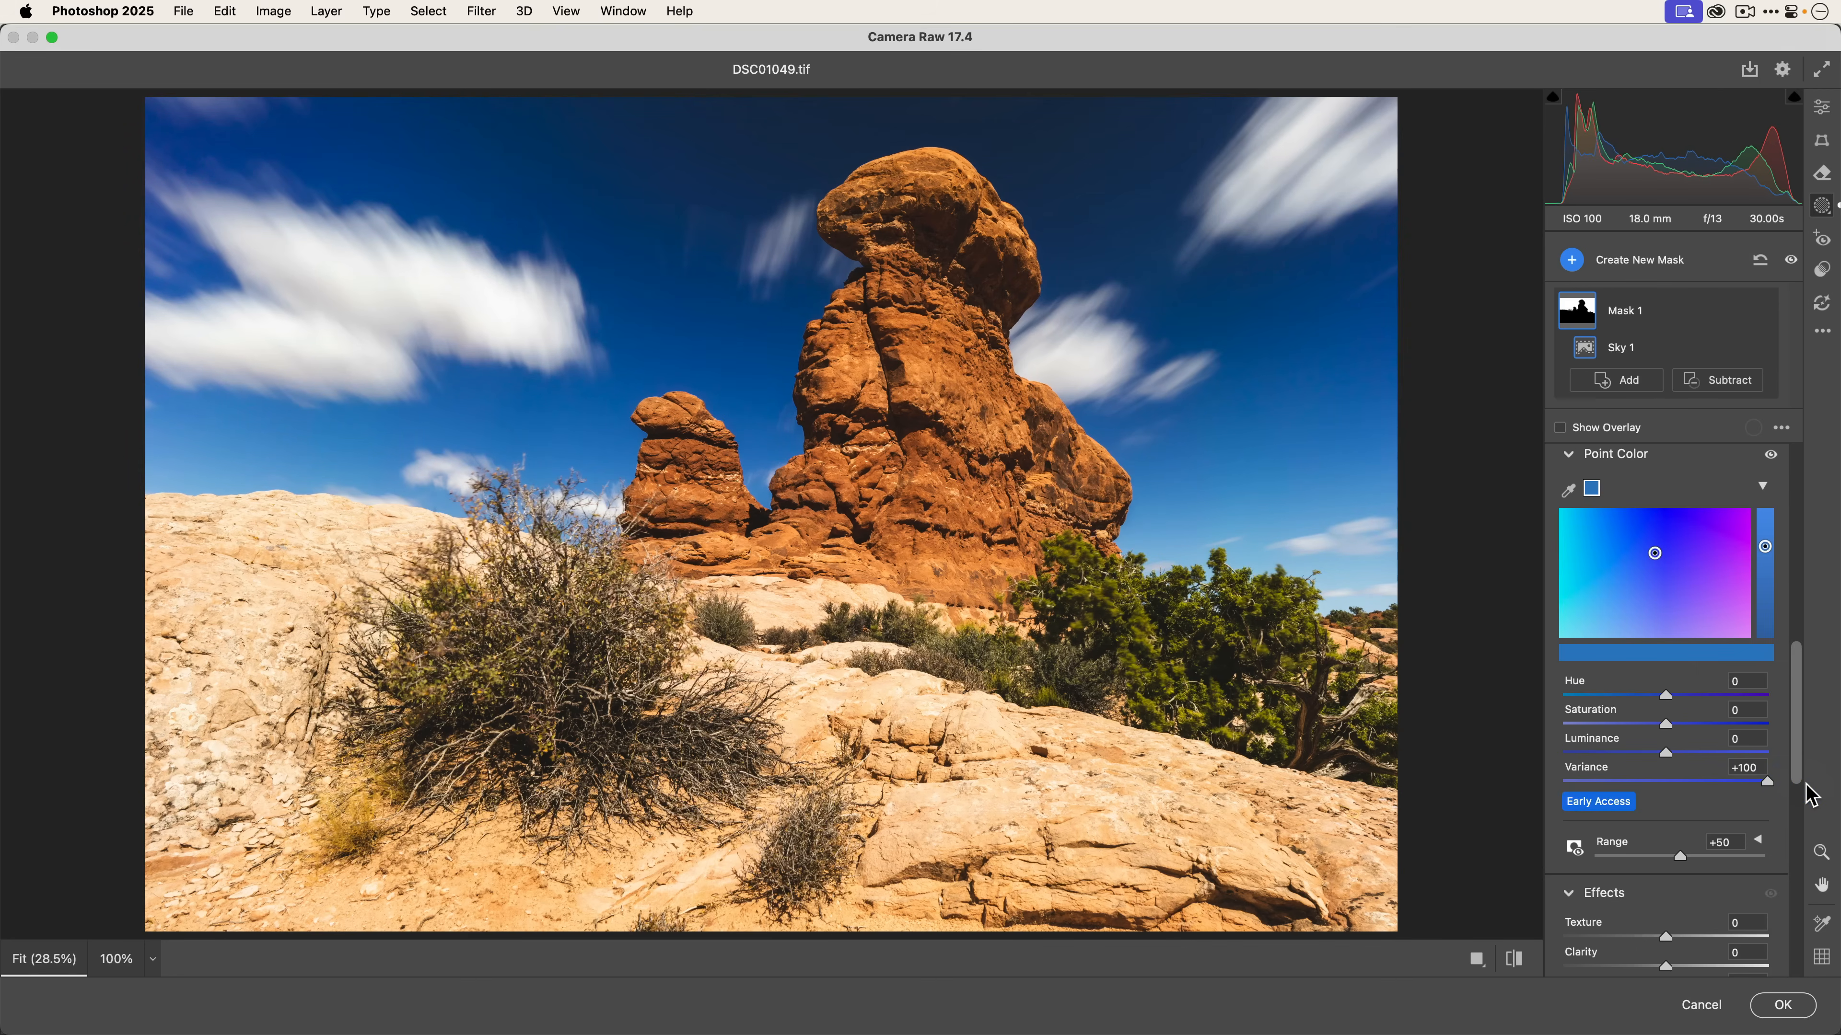
# Set the sky sample's Variance to -100 and toggle the Point Color adjustment to compare.
pyautogui.moveTo(1768, 785); pyautogui.dragTo(1504, 769)
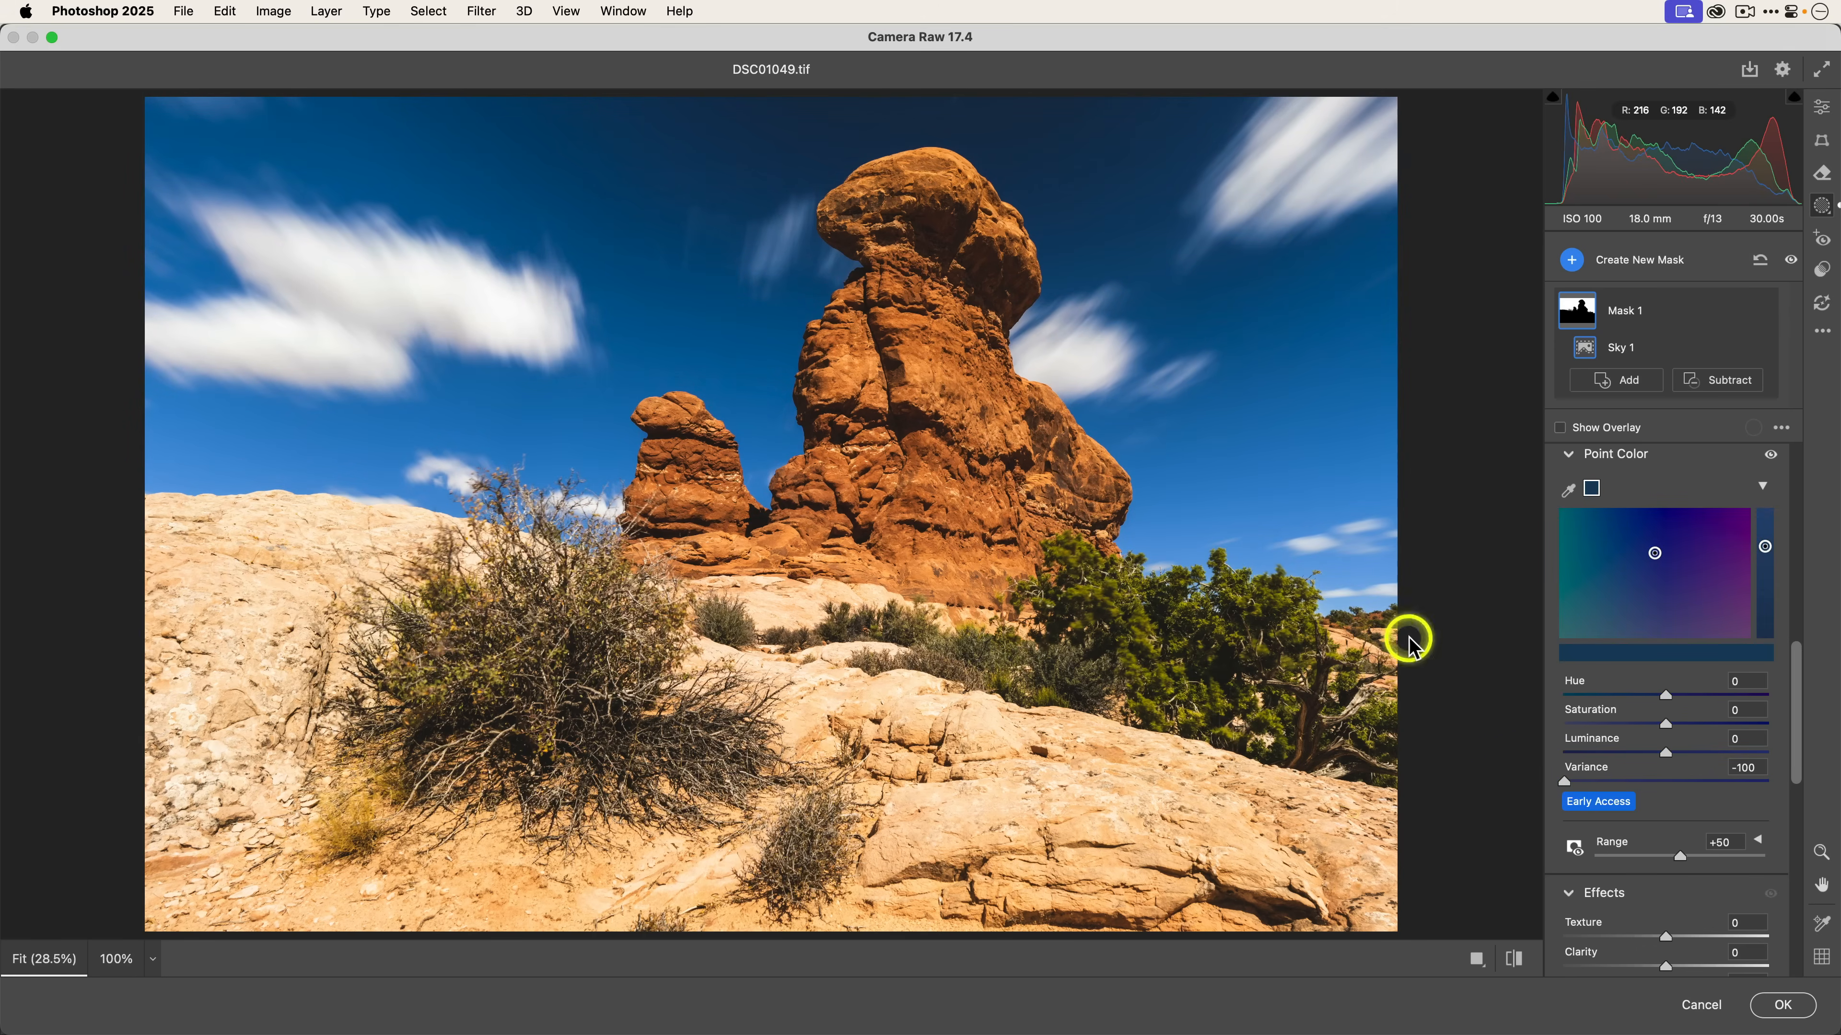
pyautogui.click(1771, 455)
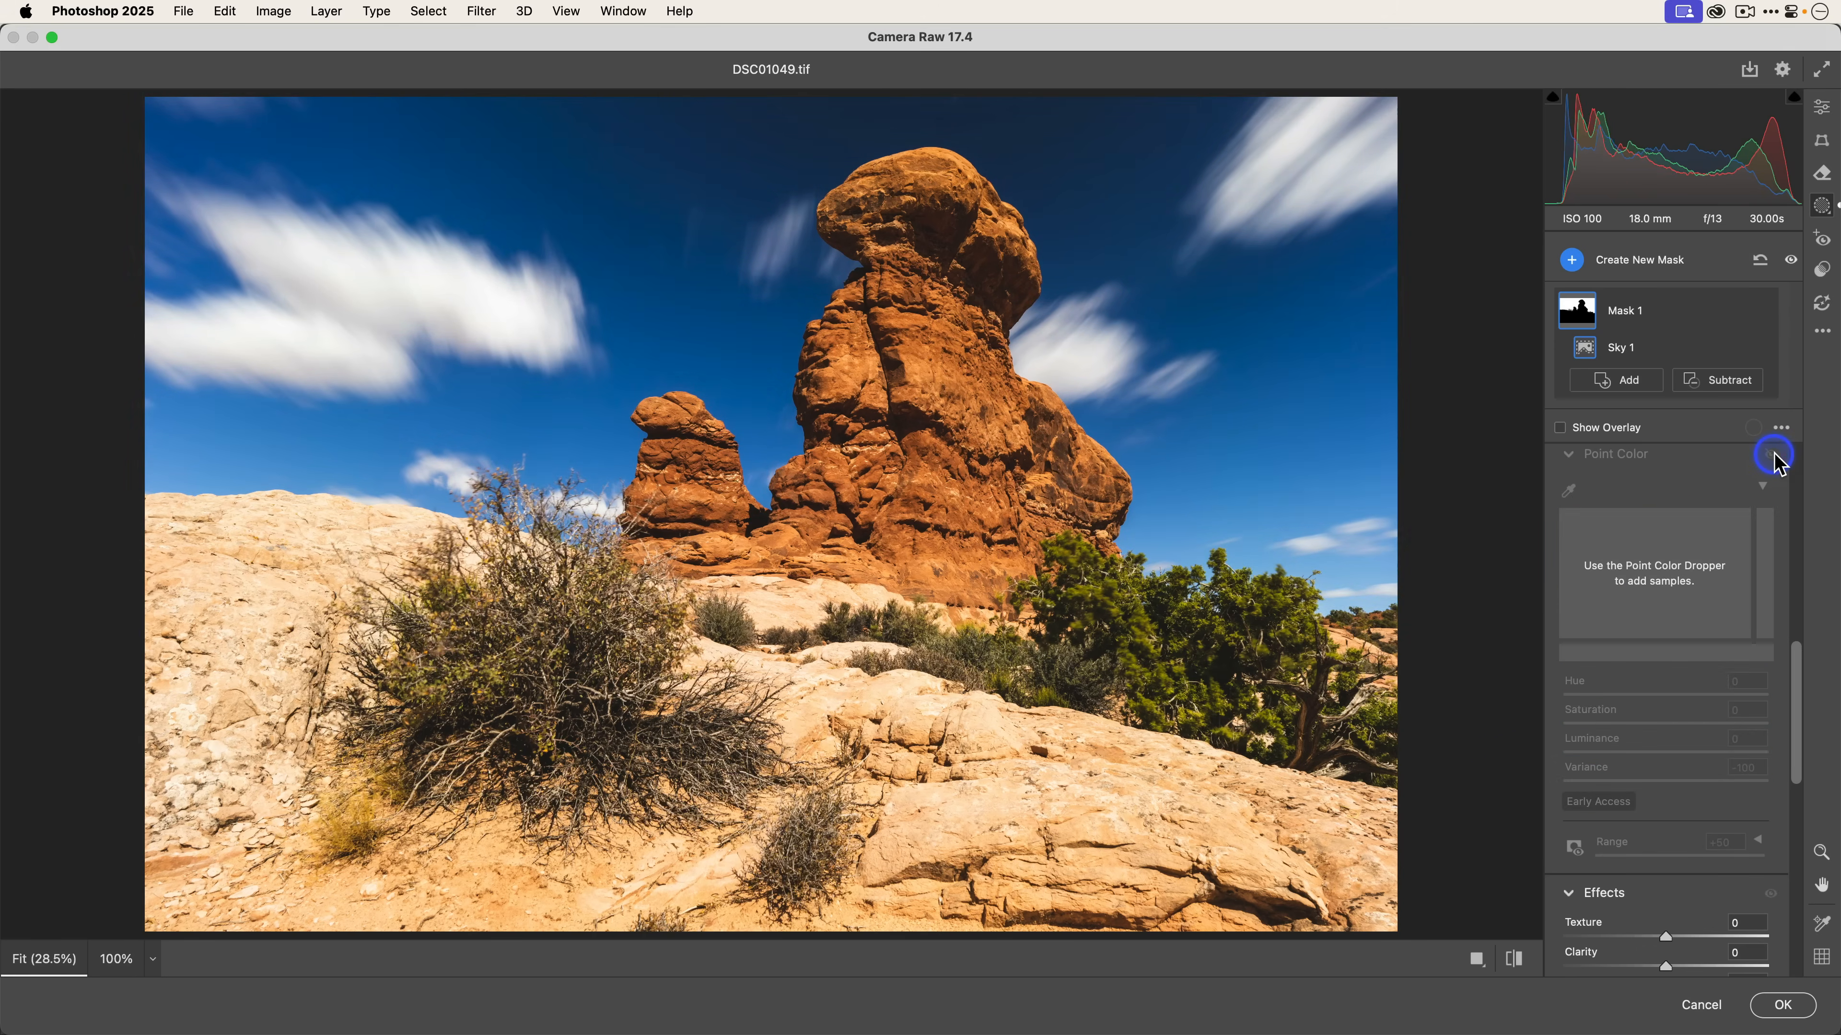
pyautogui.click(1771, 456)
pyautogui.click(1771, 455)
pyautogui.click(1772, 455)
pyautogui.click(1771, 456)
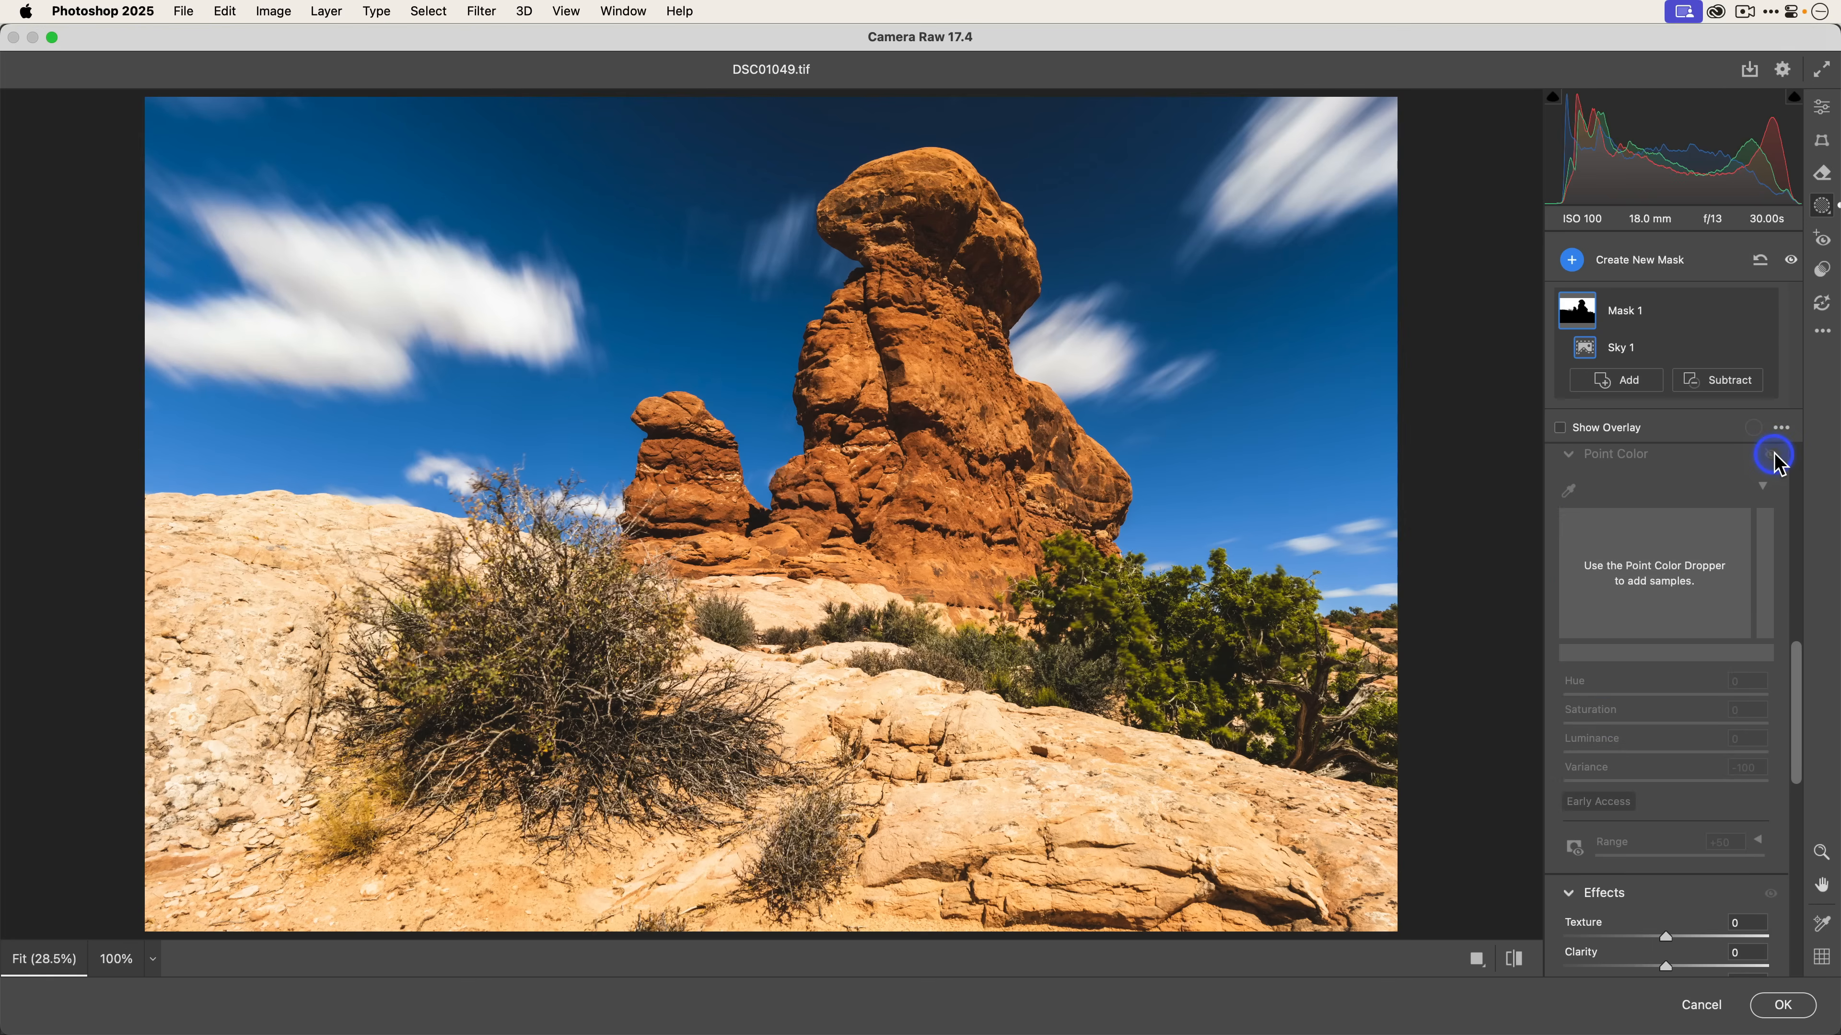
pyautogui.click(1771, 456)
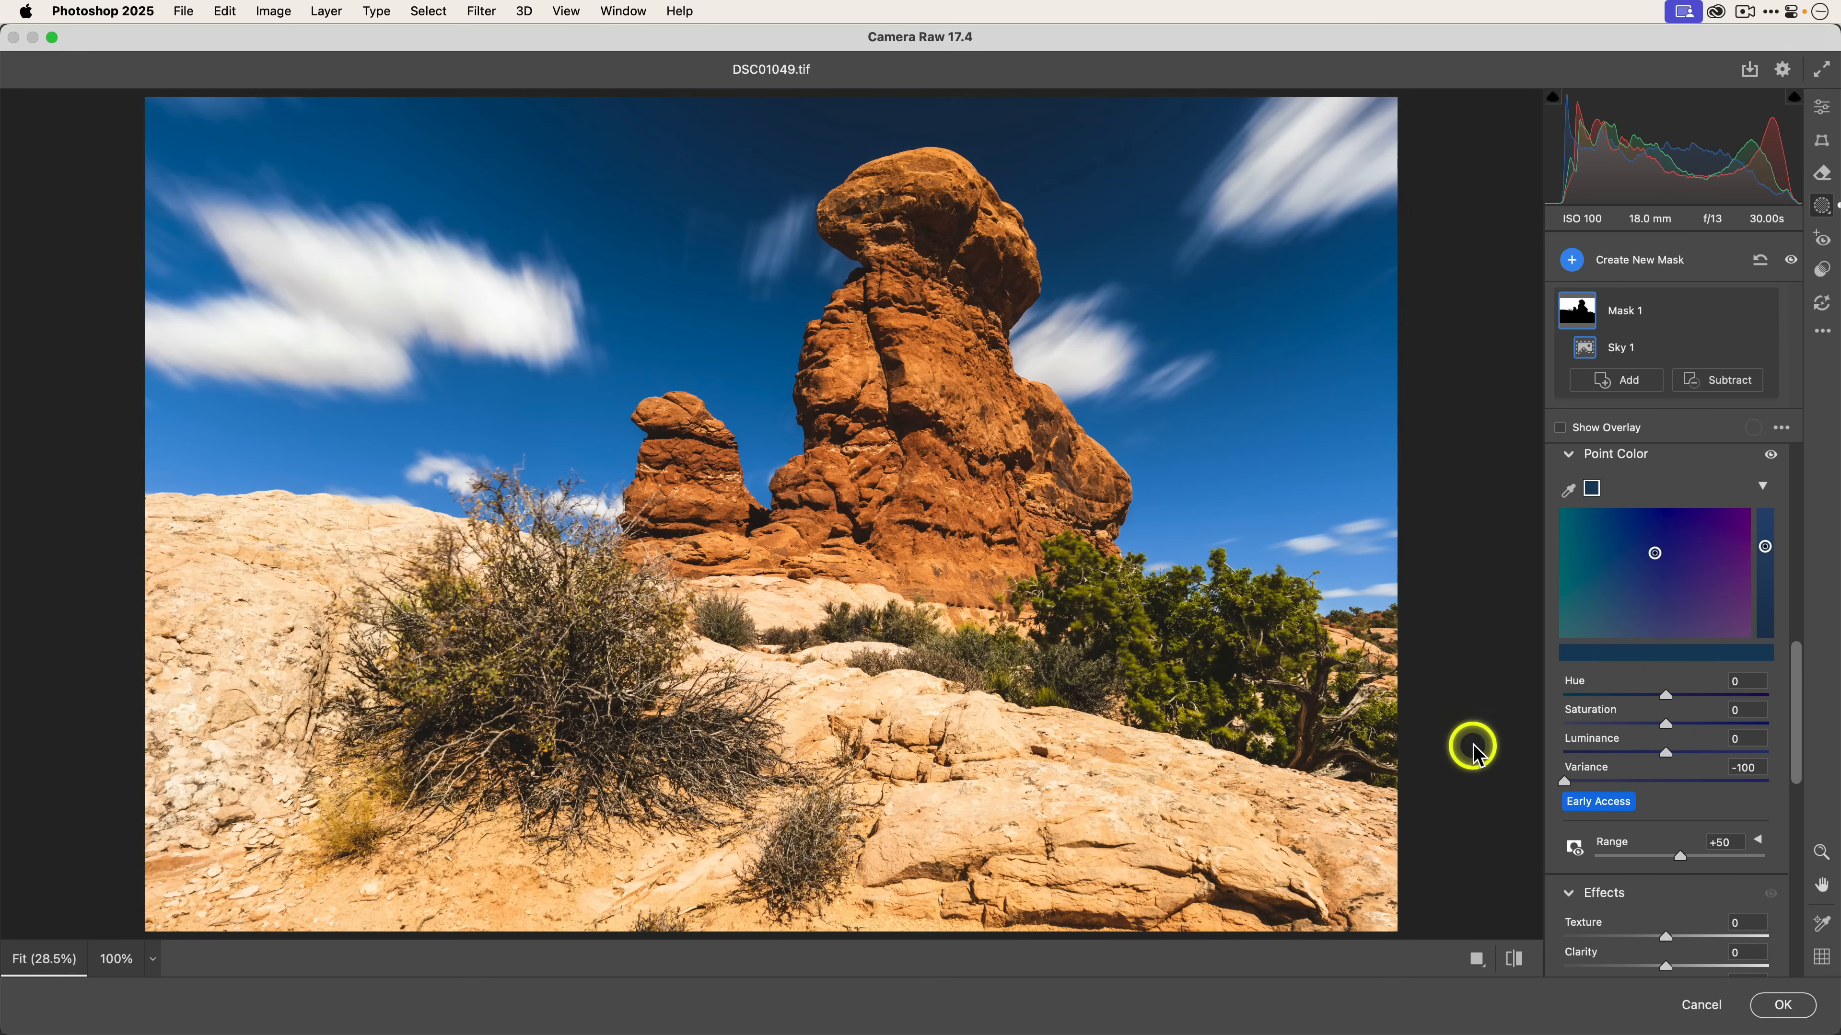
# Set the sky sample's Range to +100 and toggle the Point Color adjustment on and off to compare.
pyautogui.moveTo(1680, 859); pyautogui.dragTo(1769, 857)
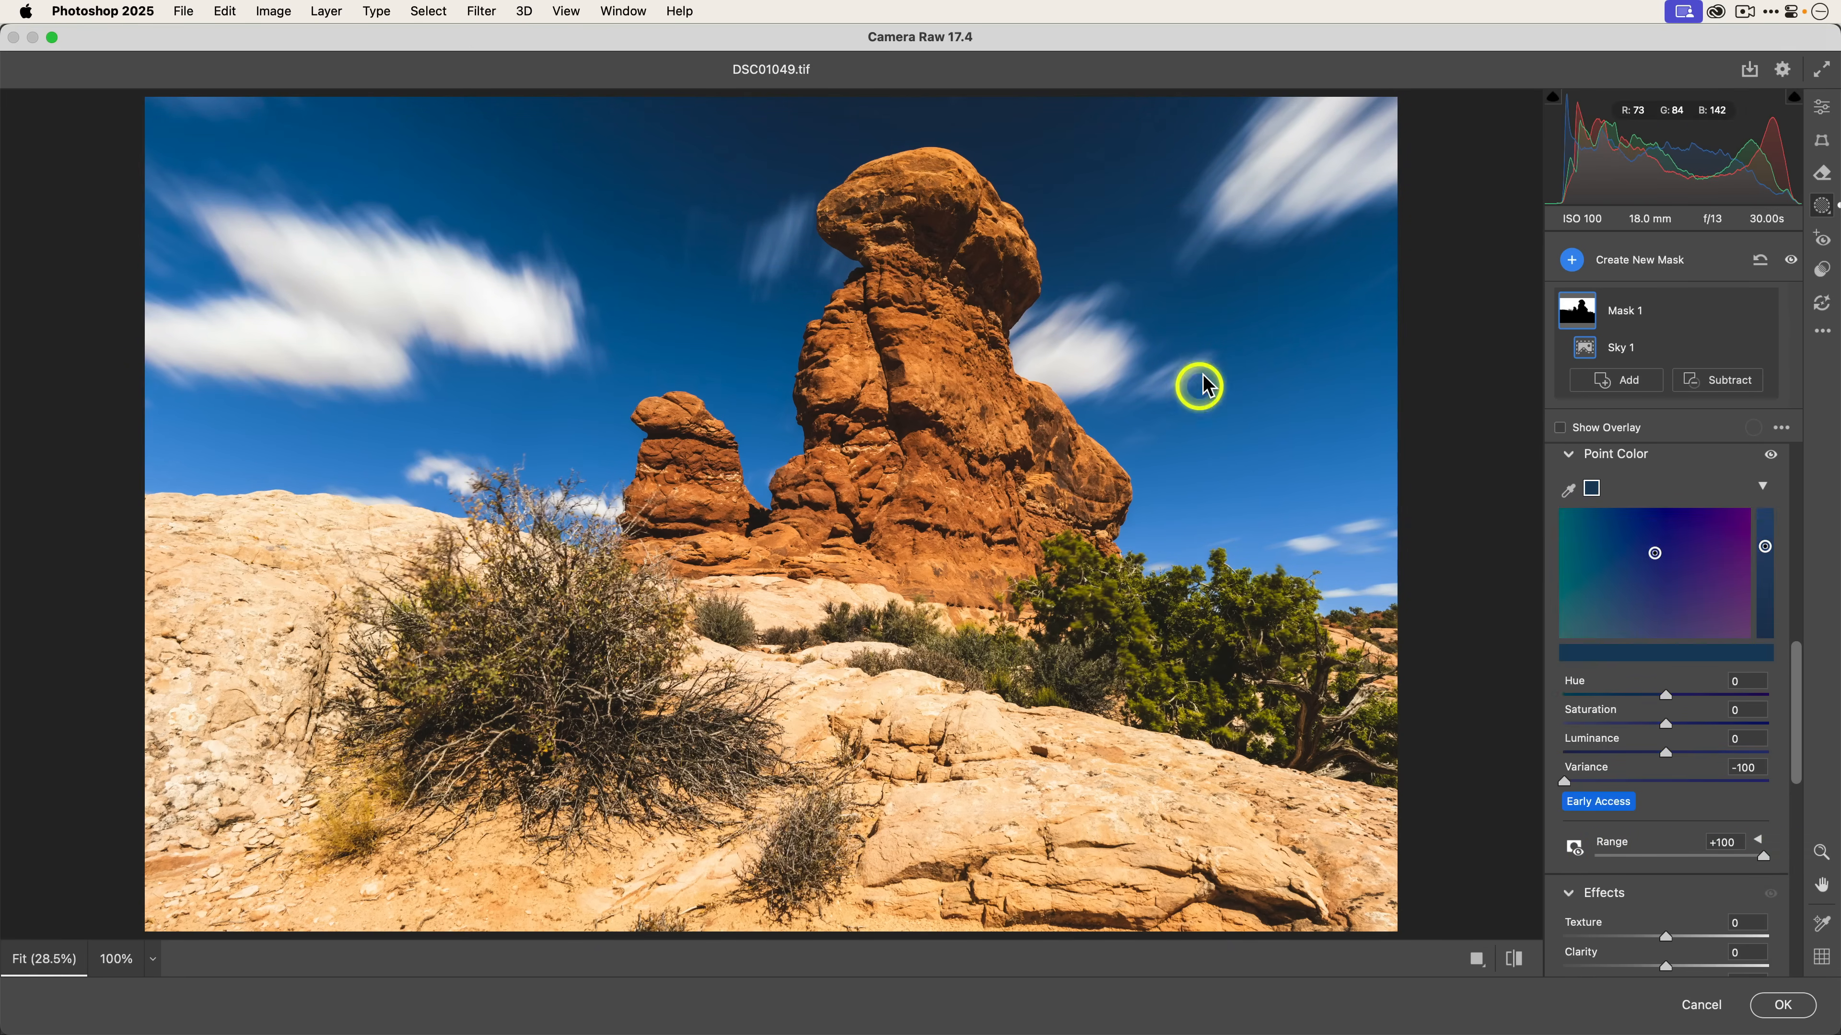
pyautogui.click(1771, 456)
pyautogui.click(1772, 457)
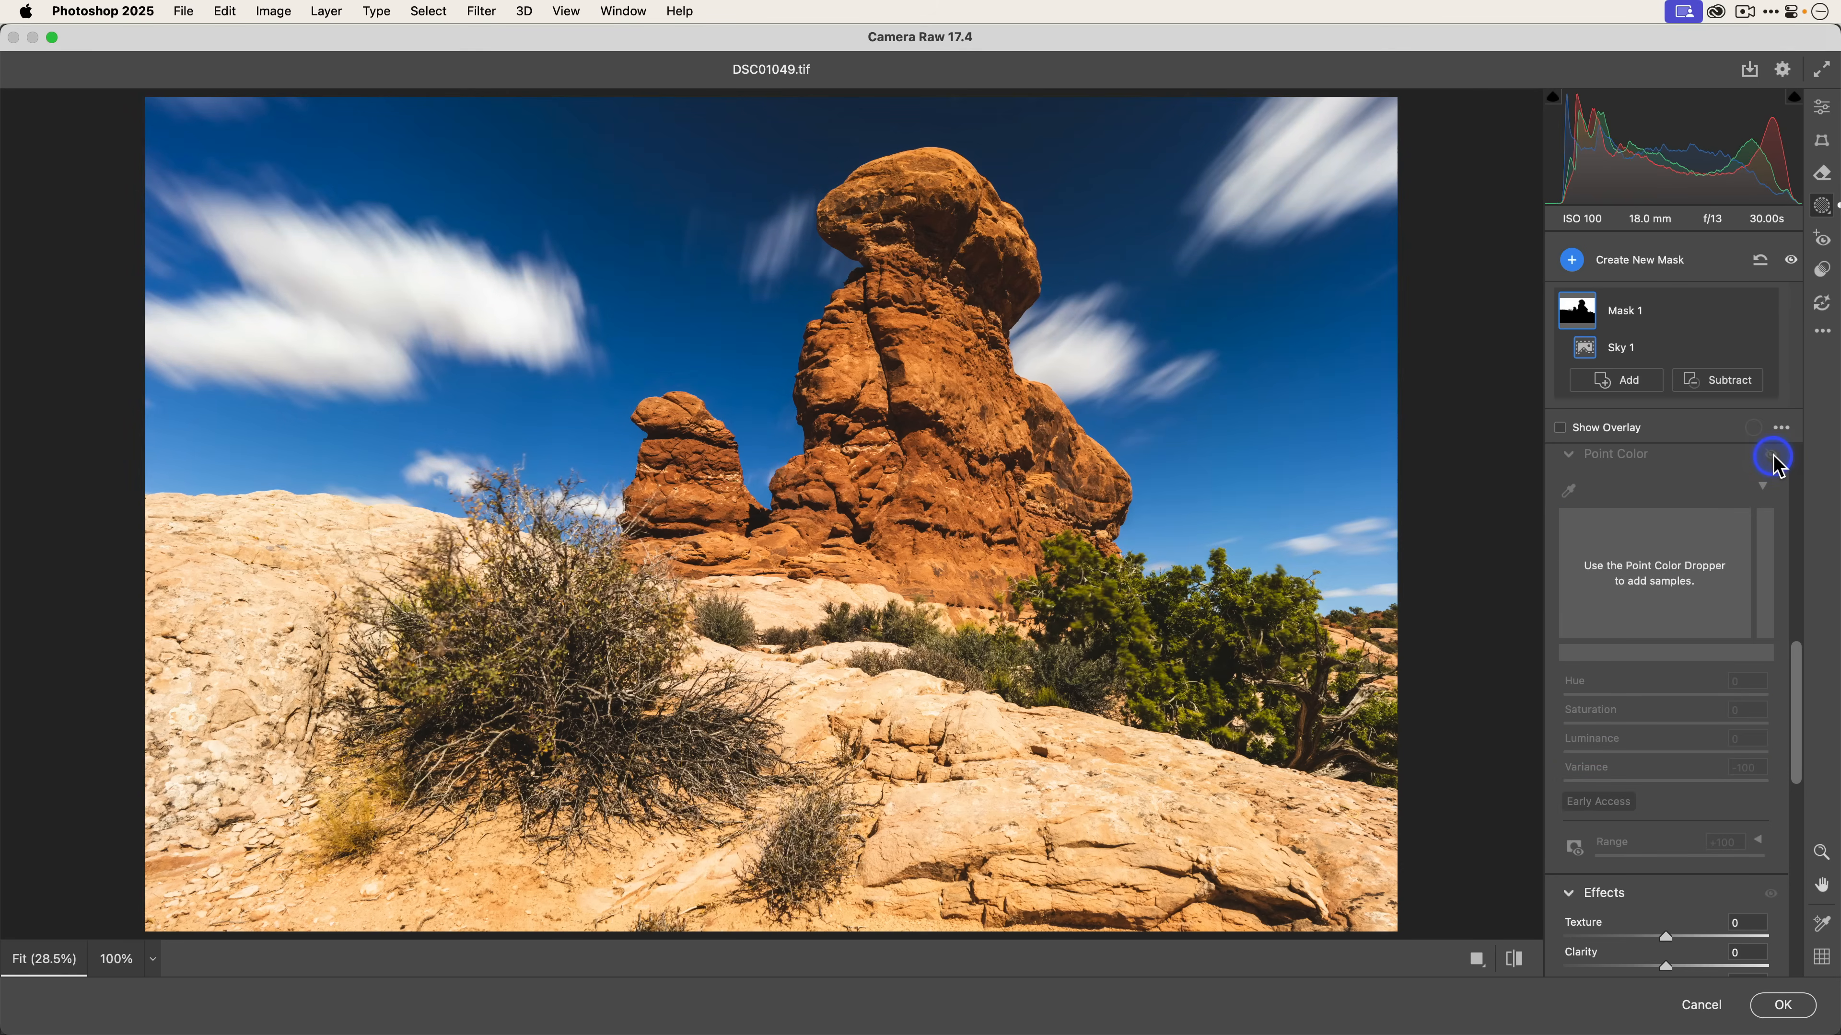
pyautogui.click(1771, 457)
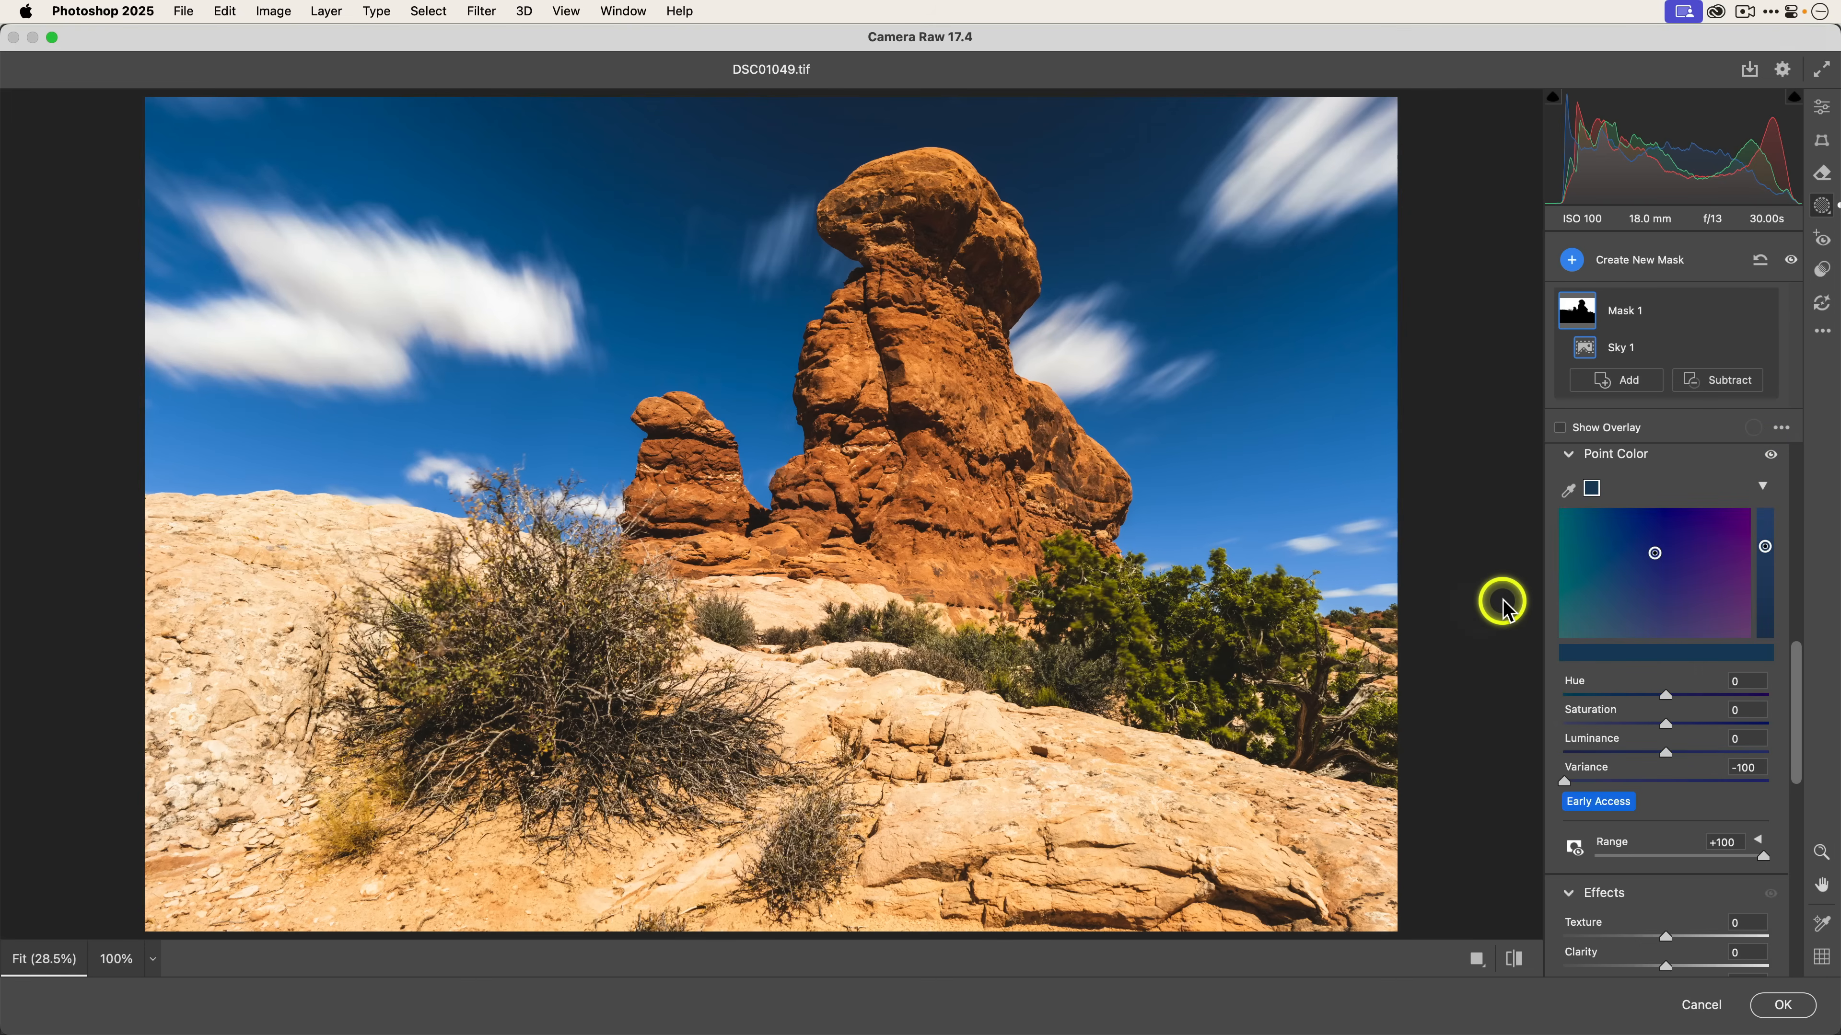
pyautogui.click(1771, 458)
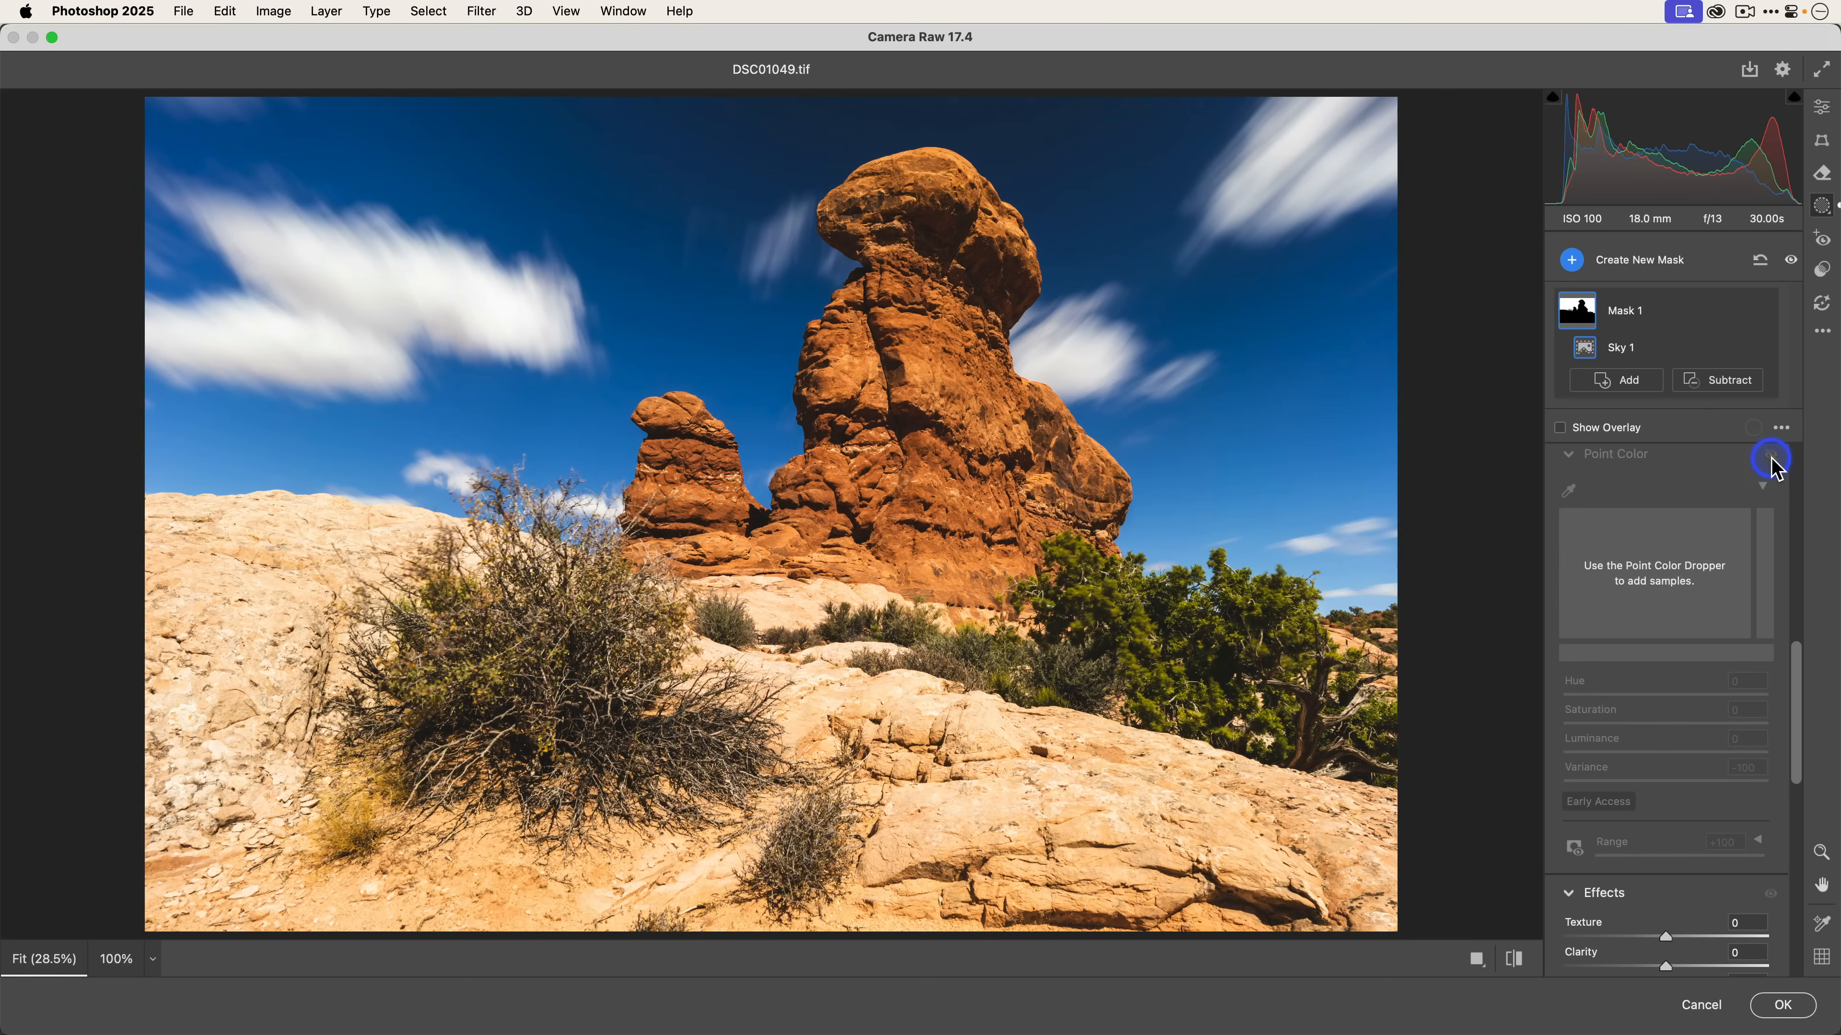
pyautogui.click(1771, 458)
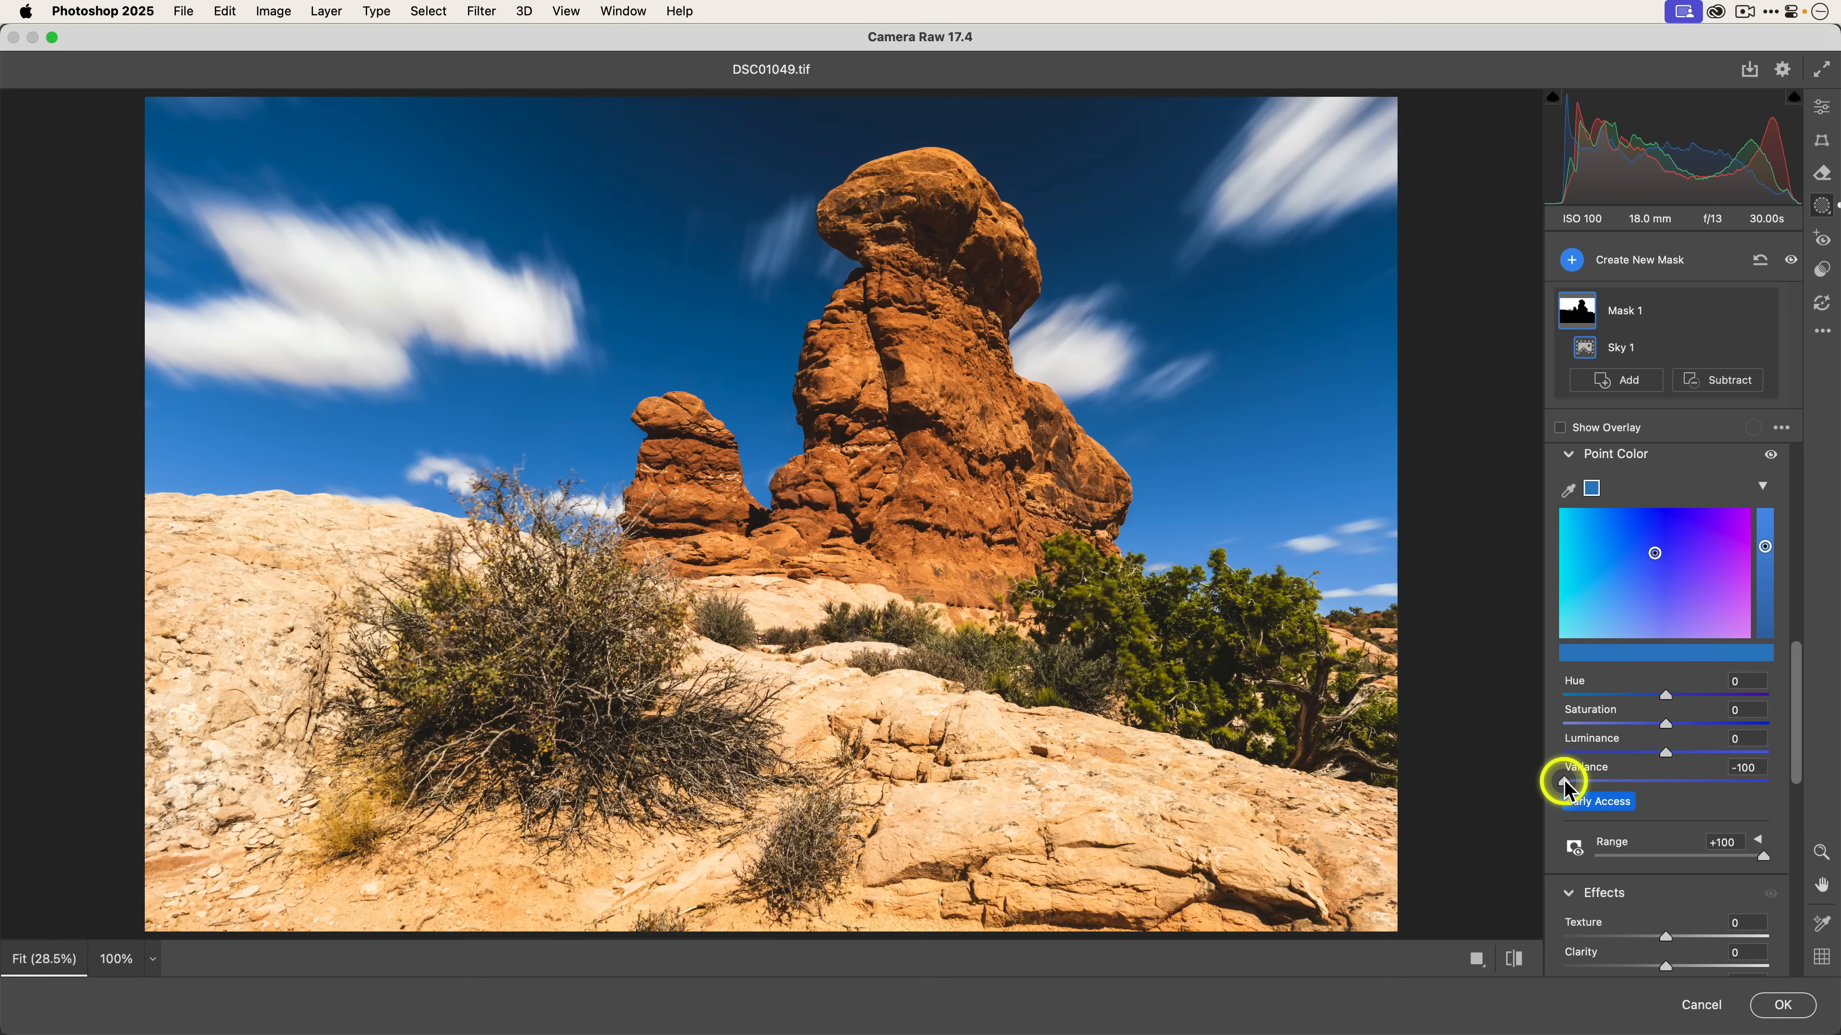